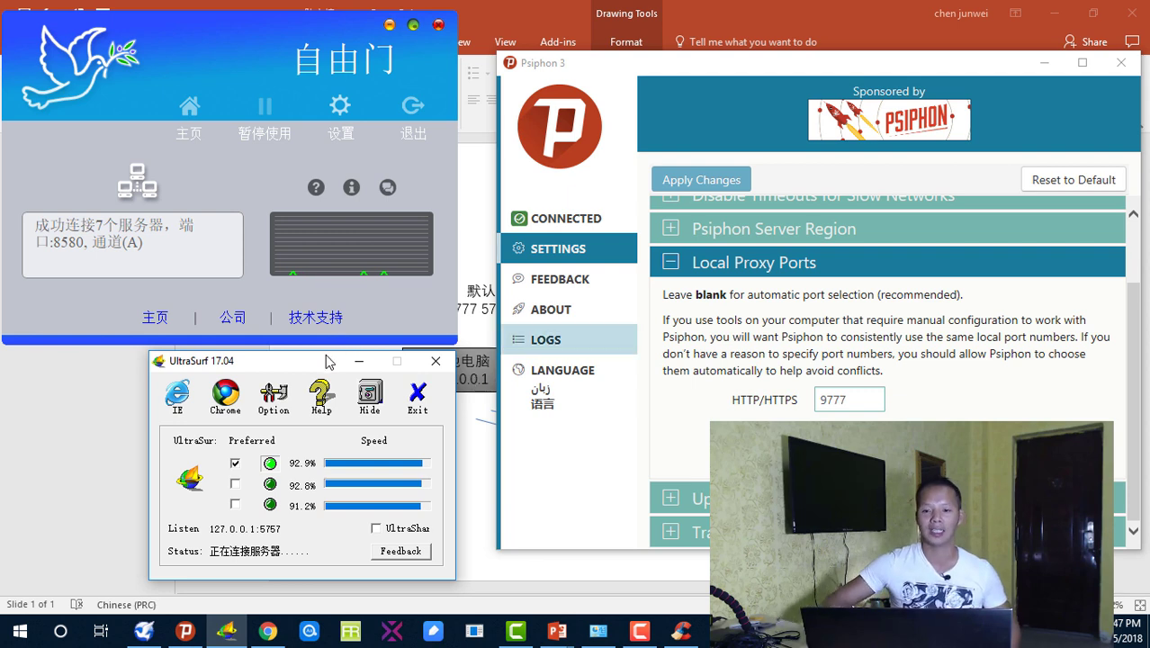
# - Check the connection status in Psiphon and the preferred server in UltraSurf
pyautogui.click(562, 220)
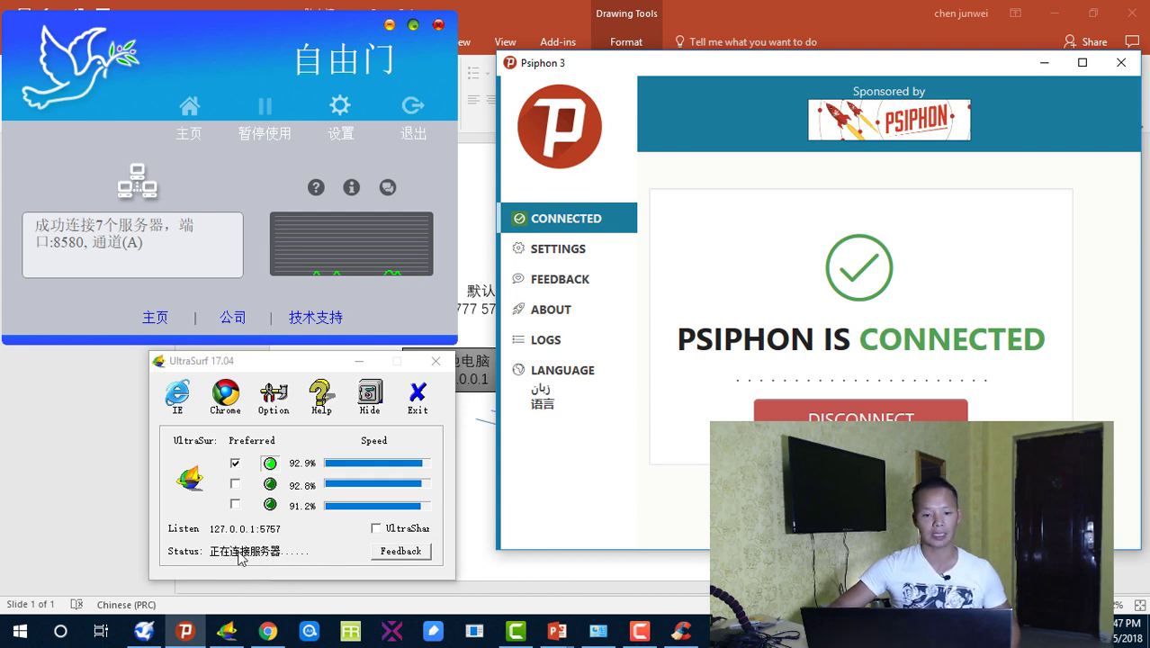
pyautogui.click(235, 485)
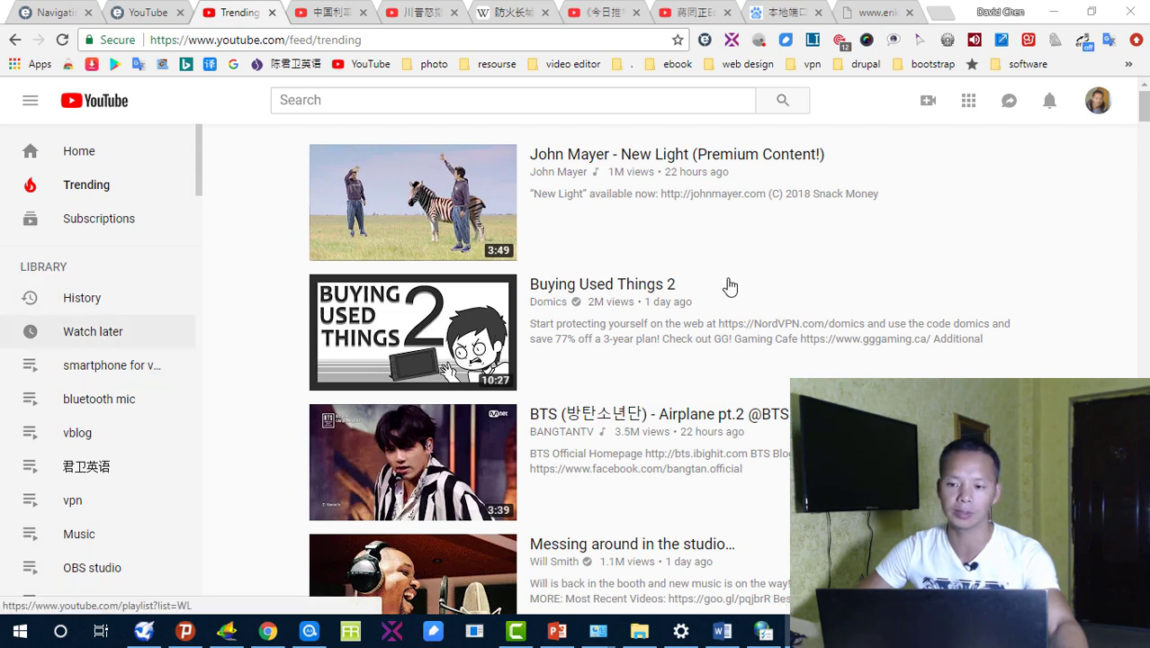
# - Search Windows for "control" and open the Control Panel
pyautogui.click(19, 634)
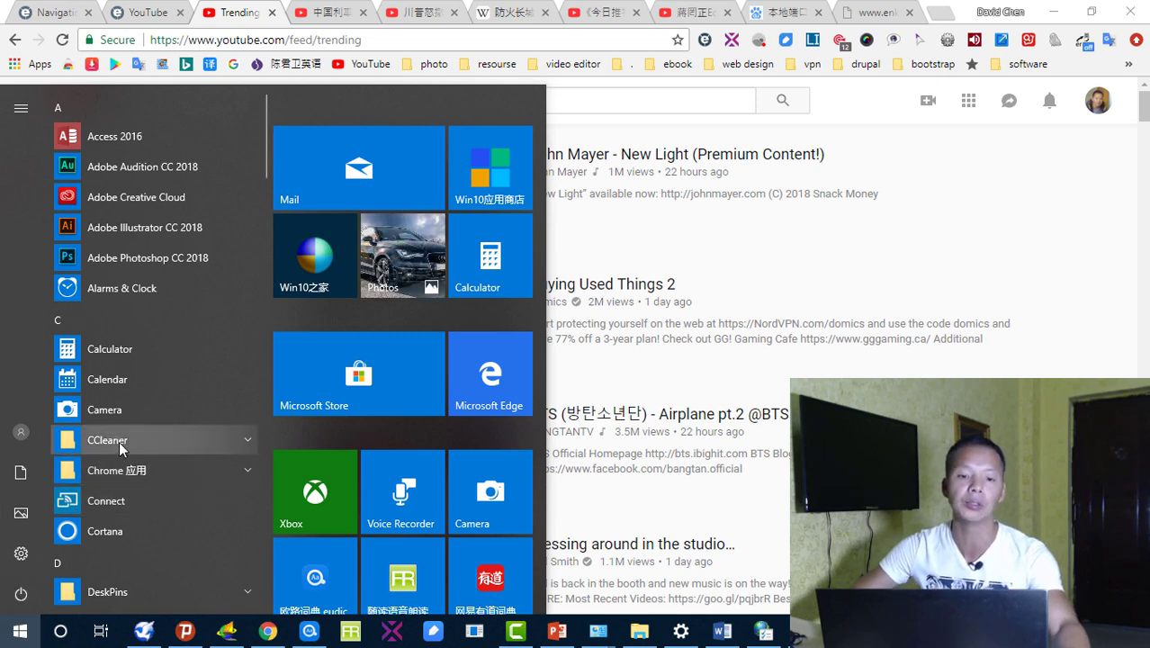
pyautogui.scroll(-4, 140, 442)
pyautogui.scroll(5, 144, 488)
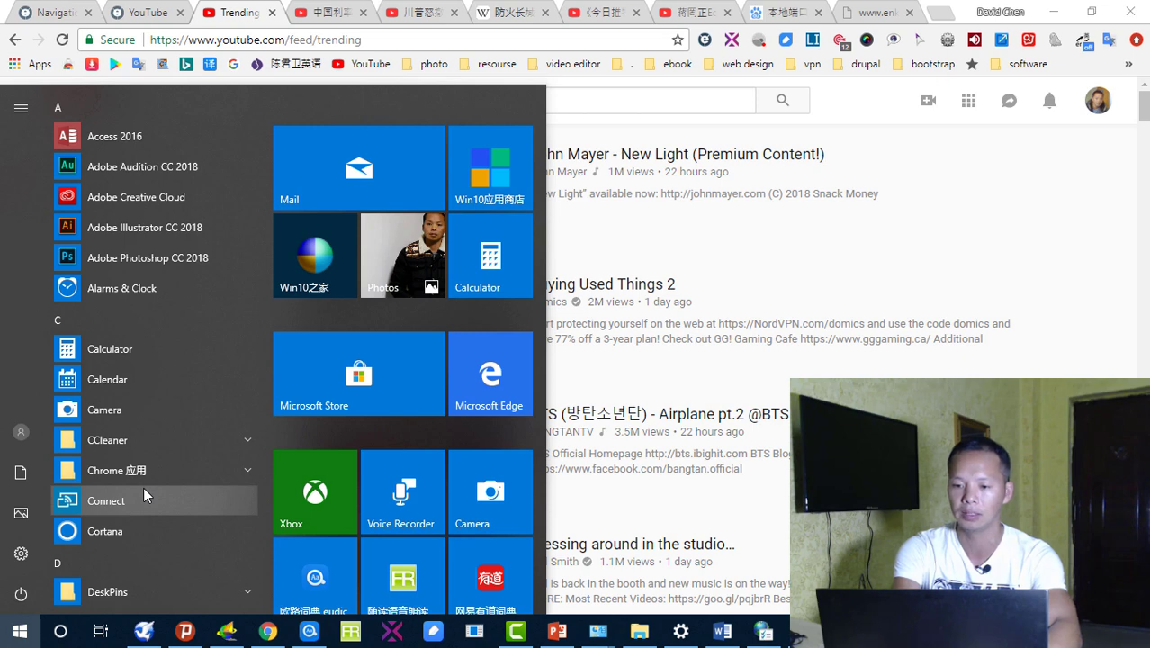
pyautogui.write('control')
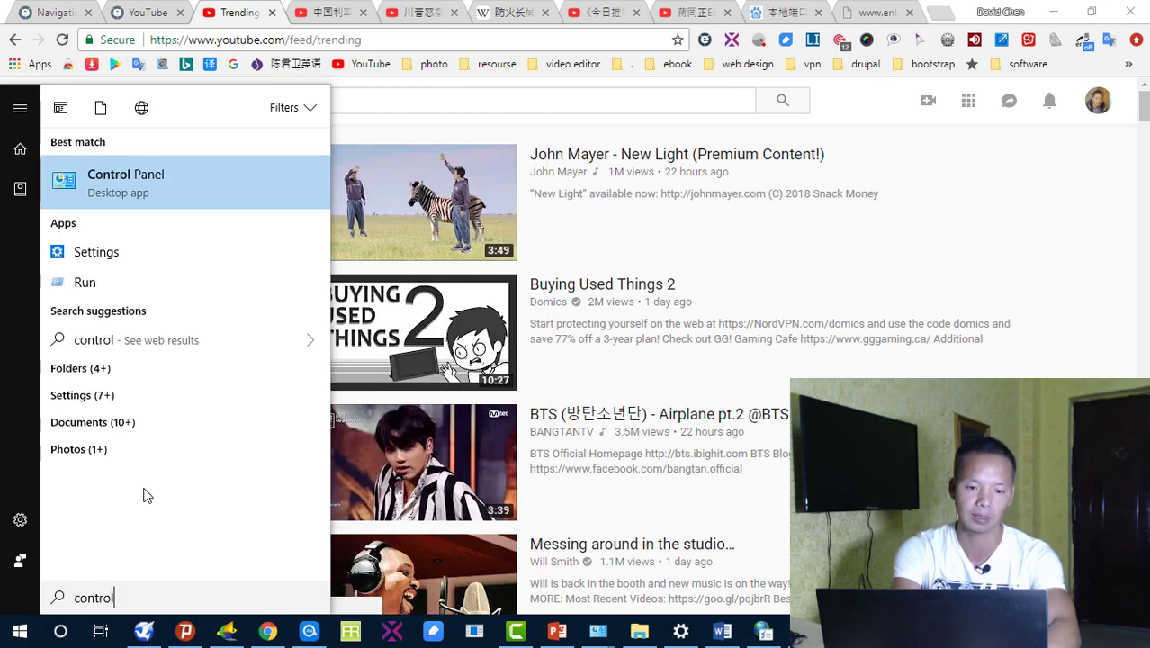
pyautogui.click(193, 191)
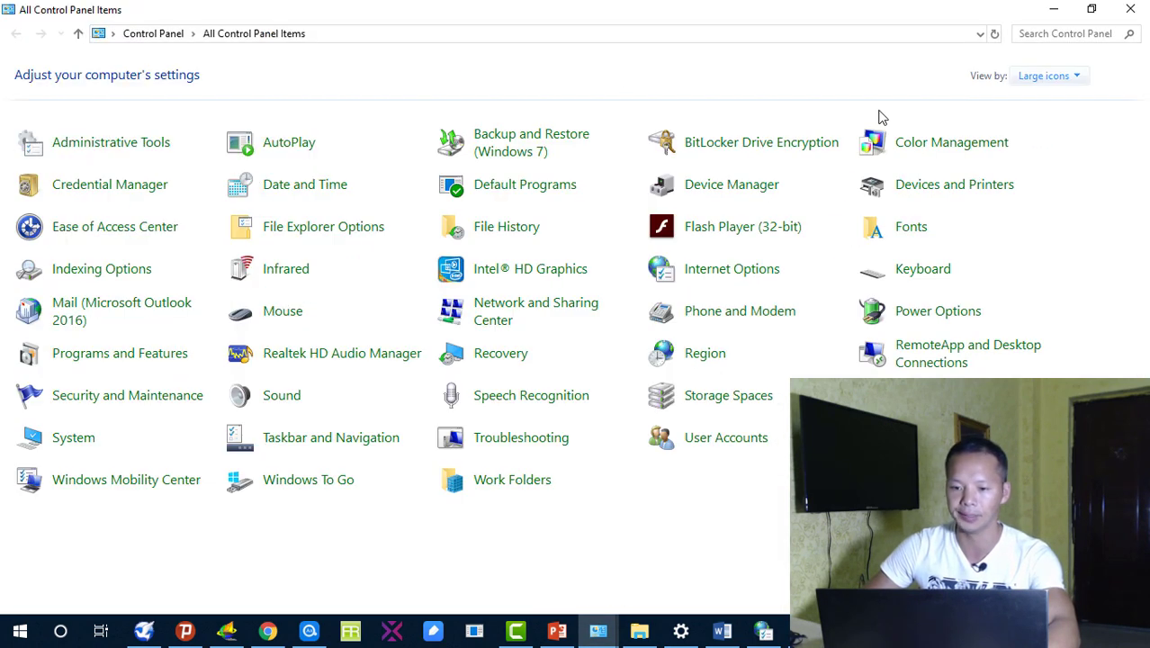
pyautogui.click(1087, 51)
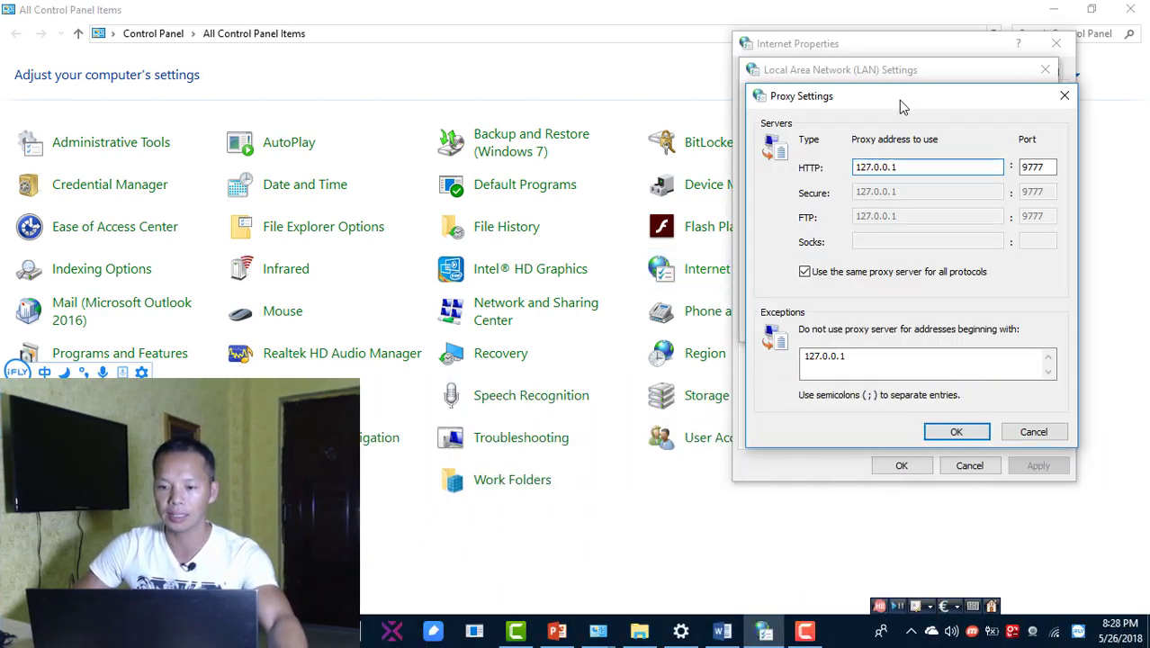
# - Close the Proxy Settings, LAN Settings and Internet Properties dialogs without changing anything
pyautogui.moveTo(901, 106); pyautogui.dragTo(481, 47)
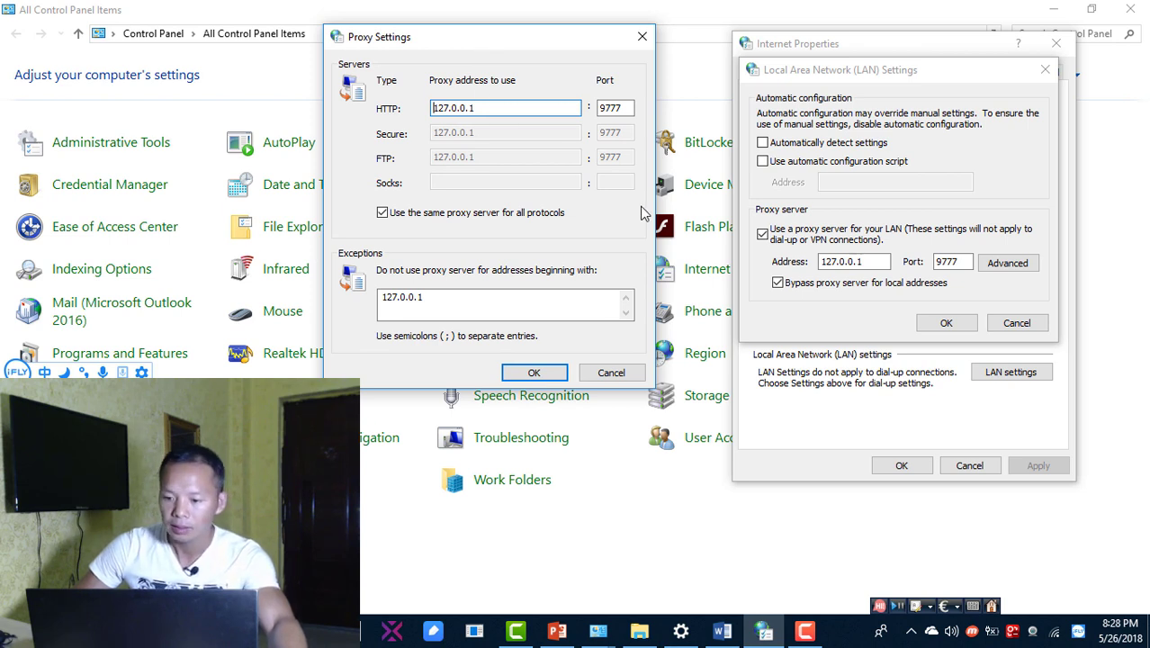
pyautogui.click(642, 36)
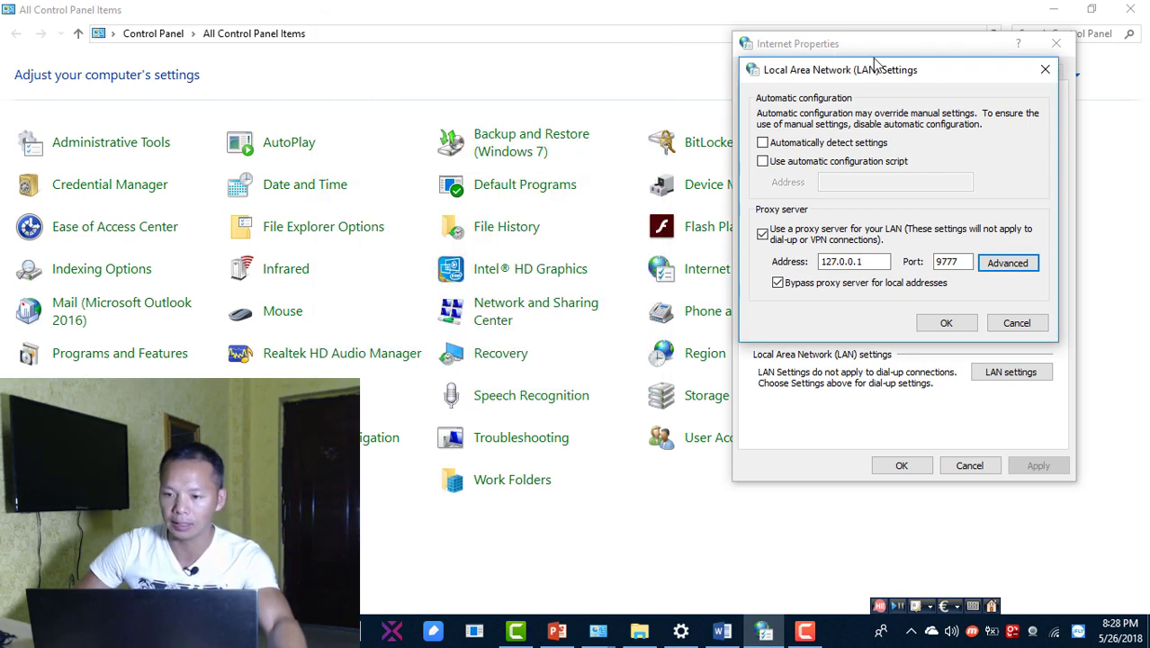
pyautogui.click(1044, 70)
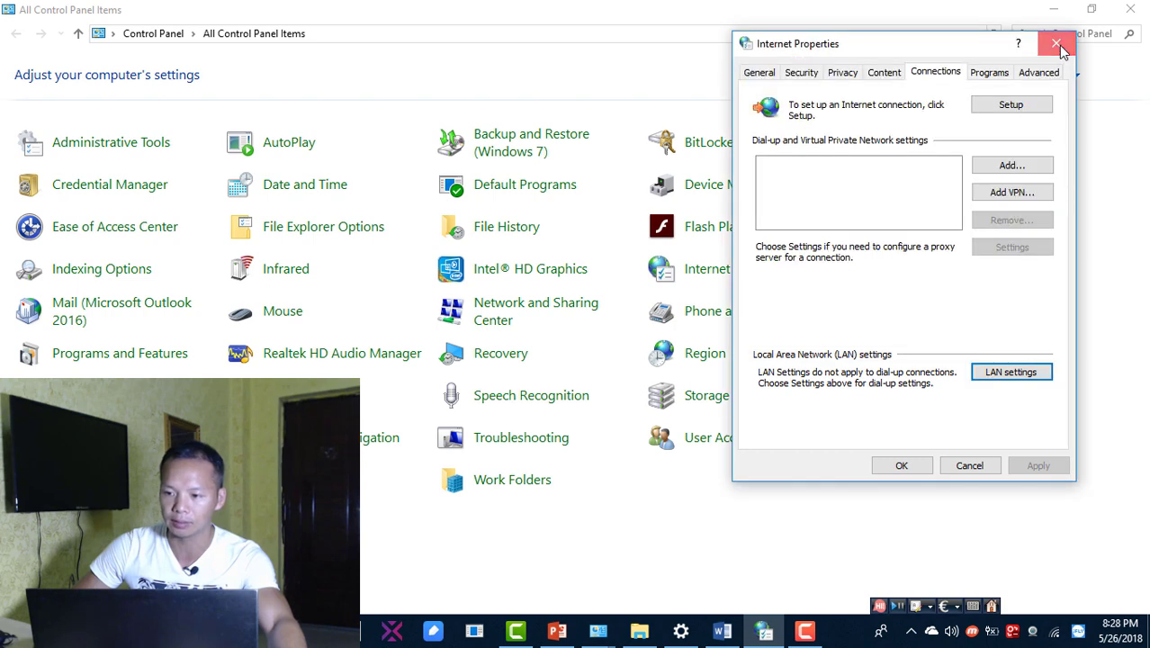
pyautogui.click(1056, 43)
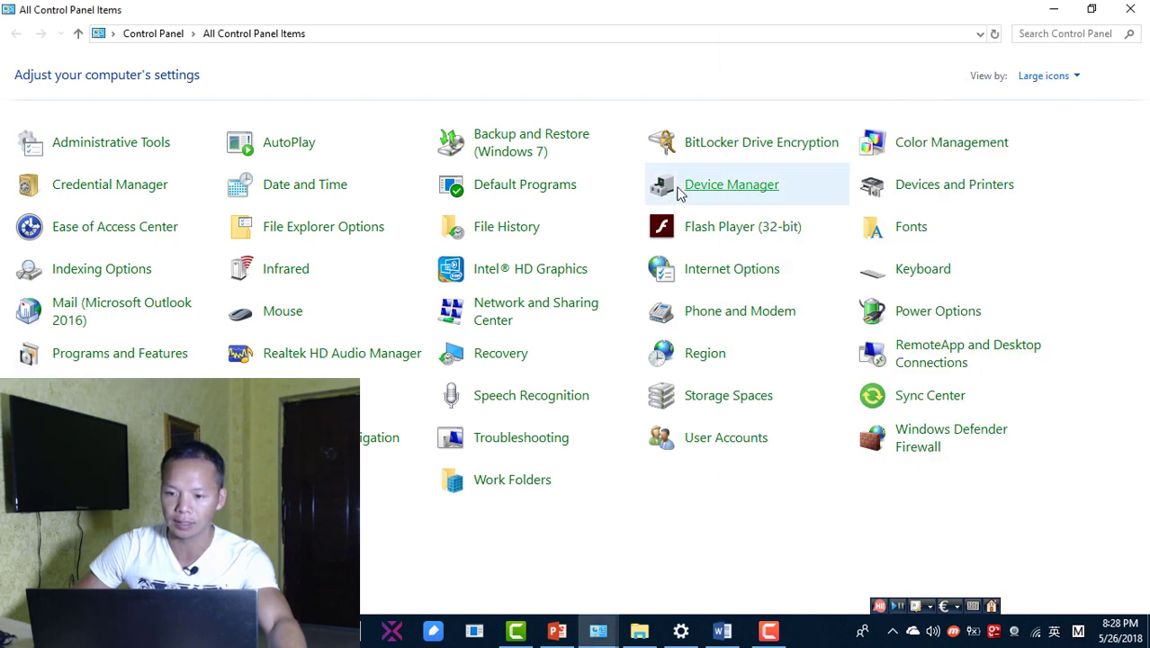
# - Open Internet Options from the Control Panel and bring up the LAN settings of its connections
pyautogui.click(696, 267)
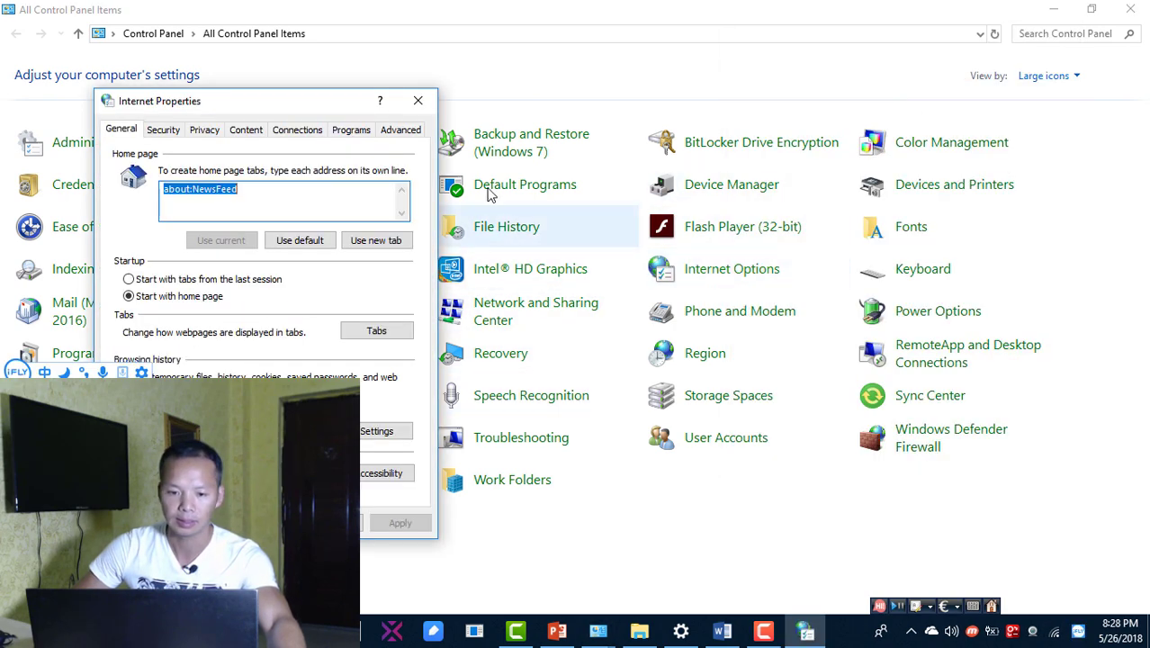
pyautogui.moveTo(322, 90); pyautogui.dragTo(680, 55)
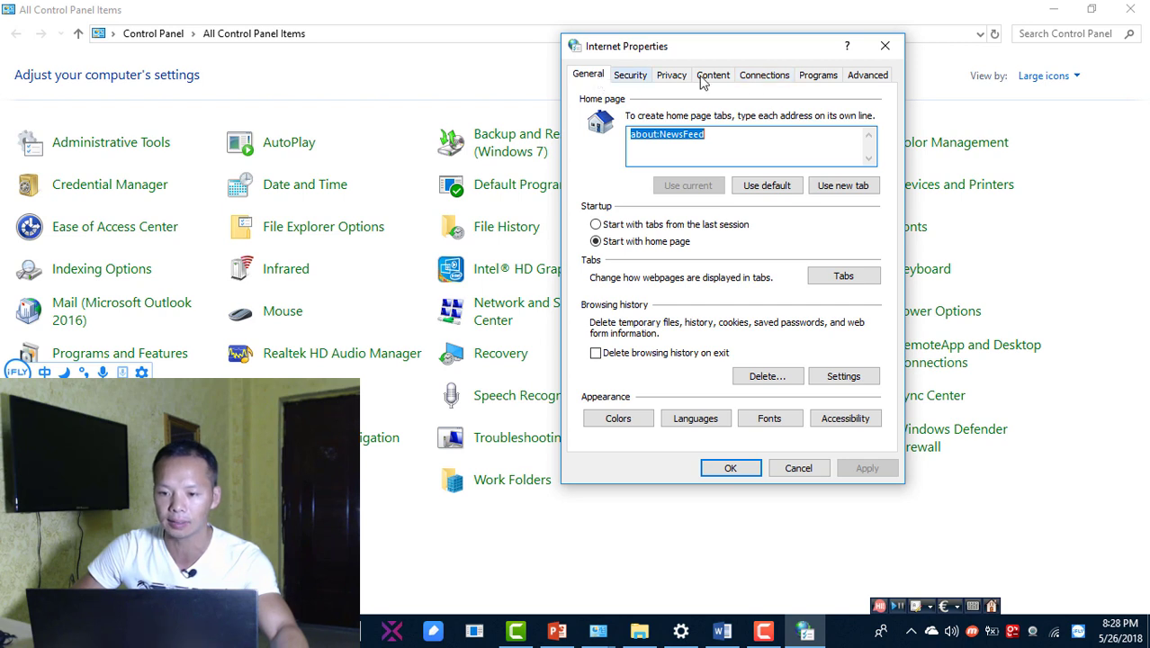
pyautogui.click(766, 77)
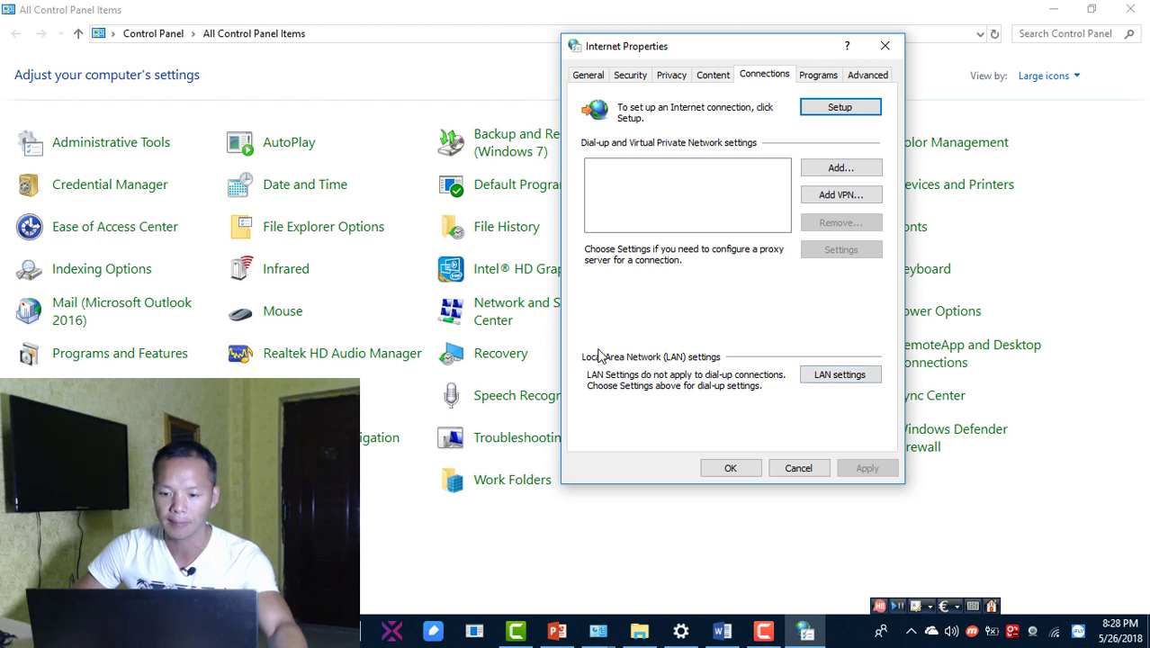
pyautogui.click(836, 378)
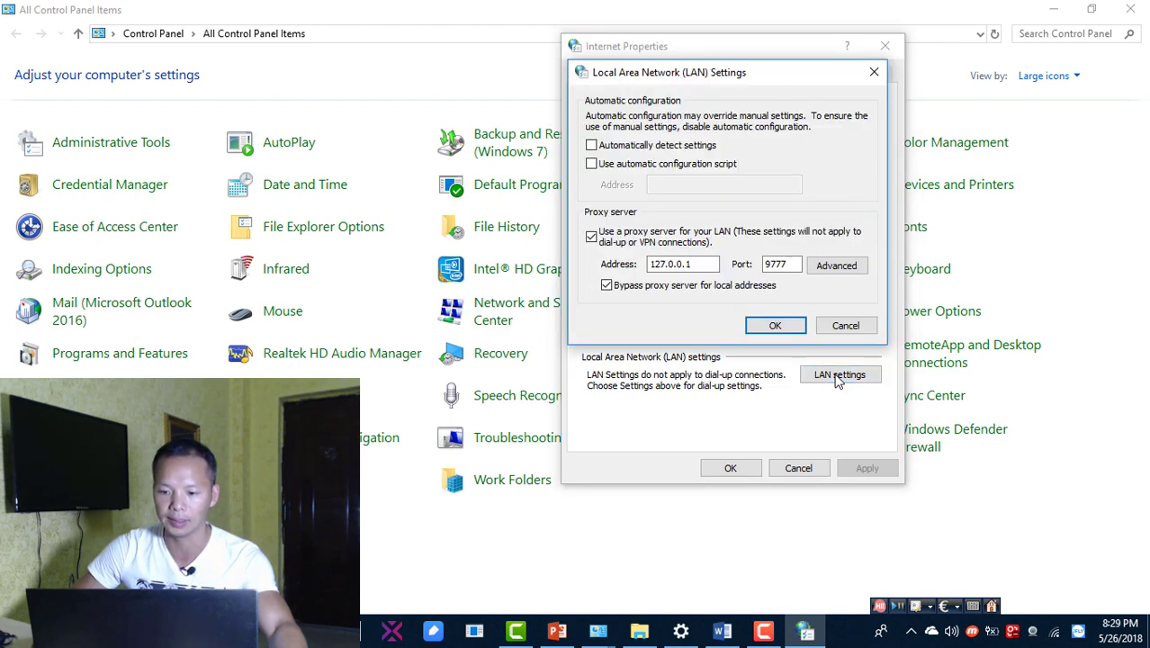
pyautogui.moveTo(787, 77); pyautogui.dragTo(763, 96)
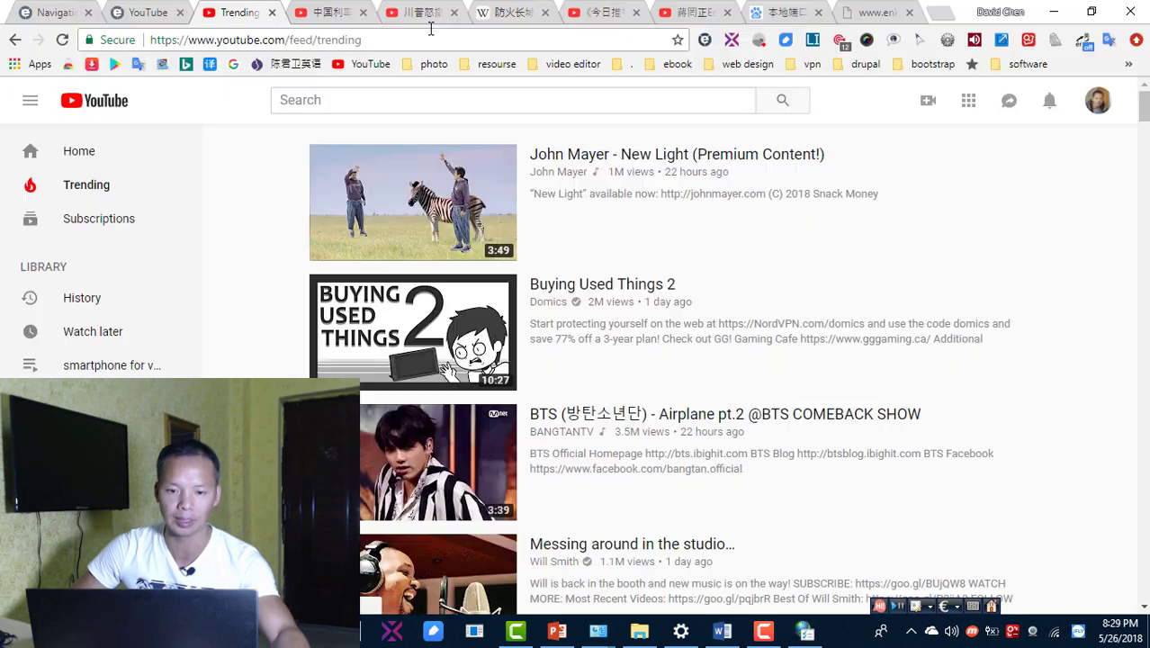
# - Load the YouTube home page in Chrome and browse it to test access with the proxy on
pyautogui.click(103, 106)
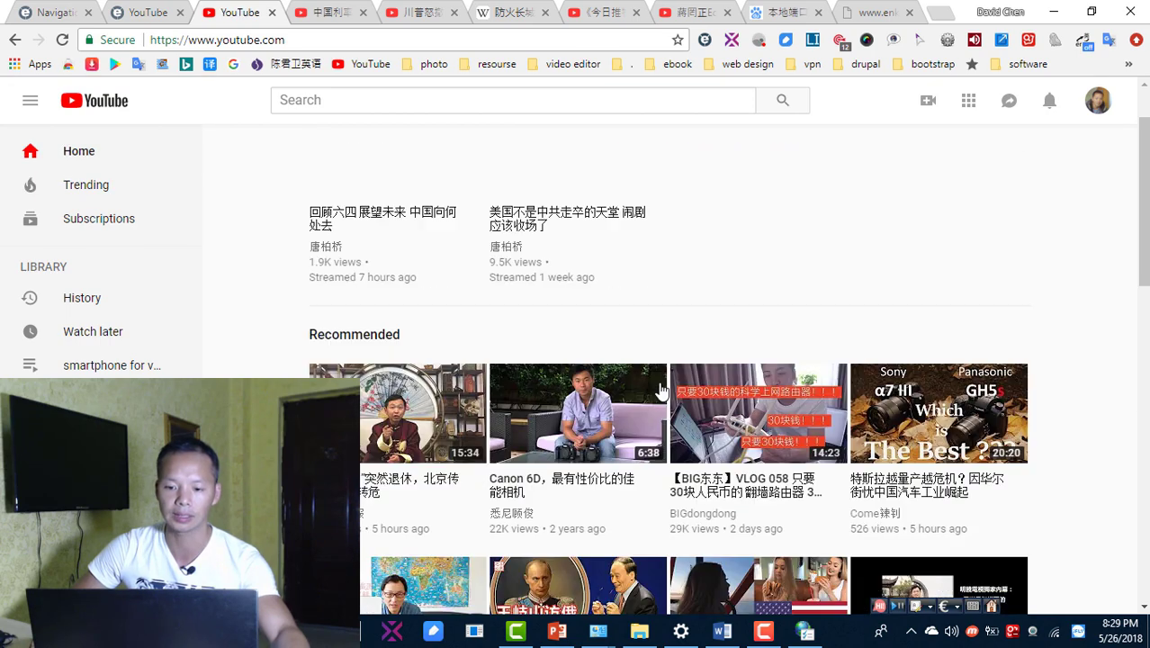
pyautogui.scroll(-6, 662, 389)
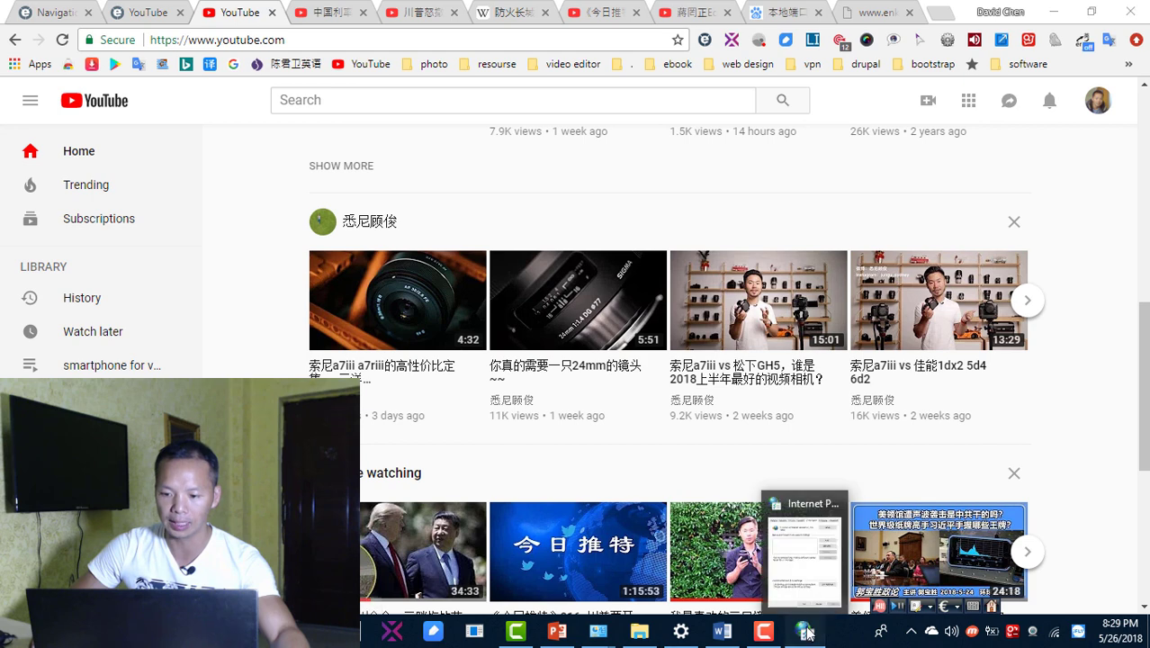
# - Turn off the proxy server for the LAN and reload YouTube to test access without it
pyautogui.click(806, 633)
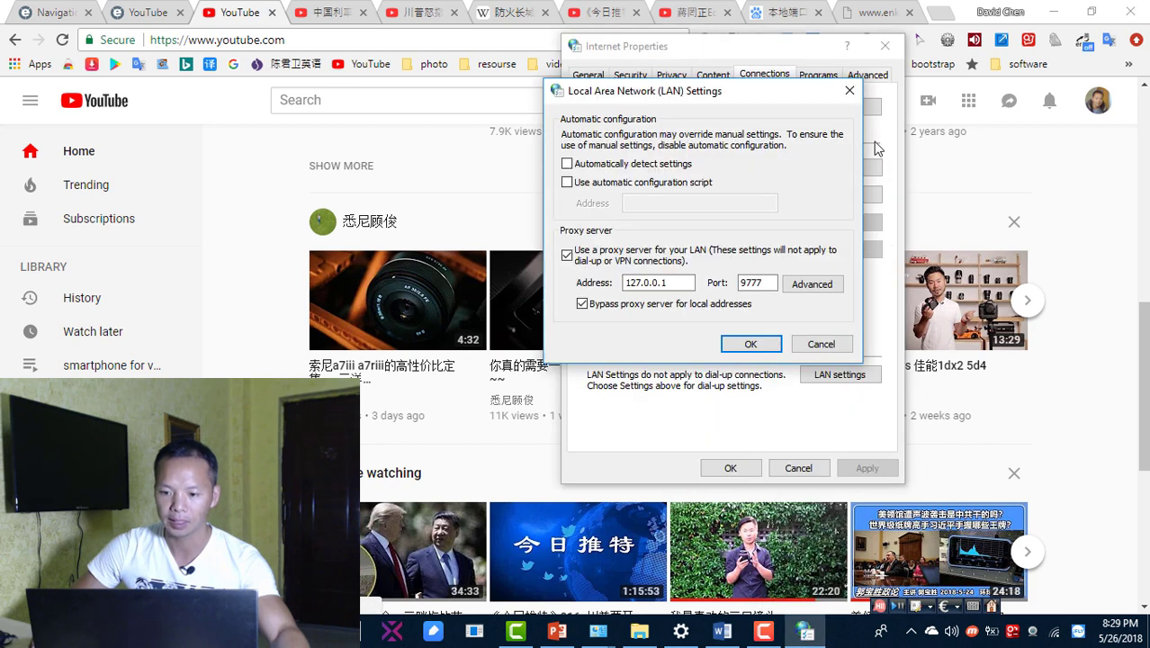
pyautogui.click(567, 256)
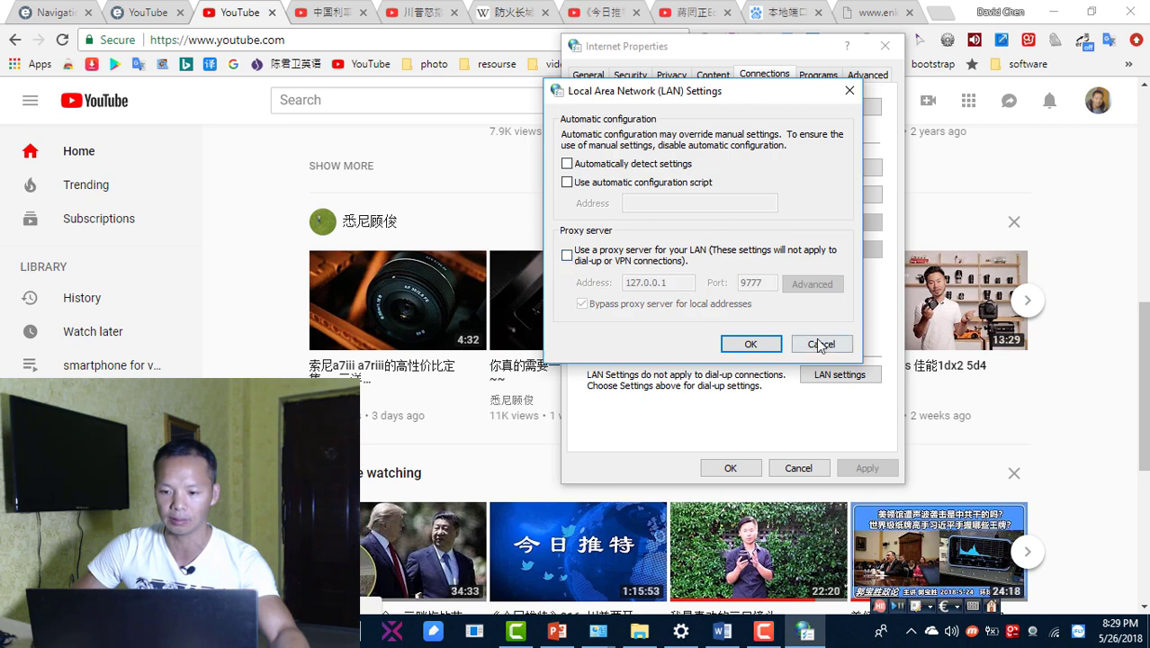
pyautogui.click(750, 344)
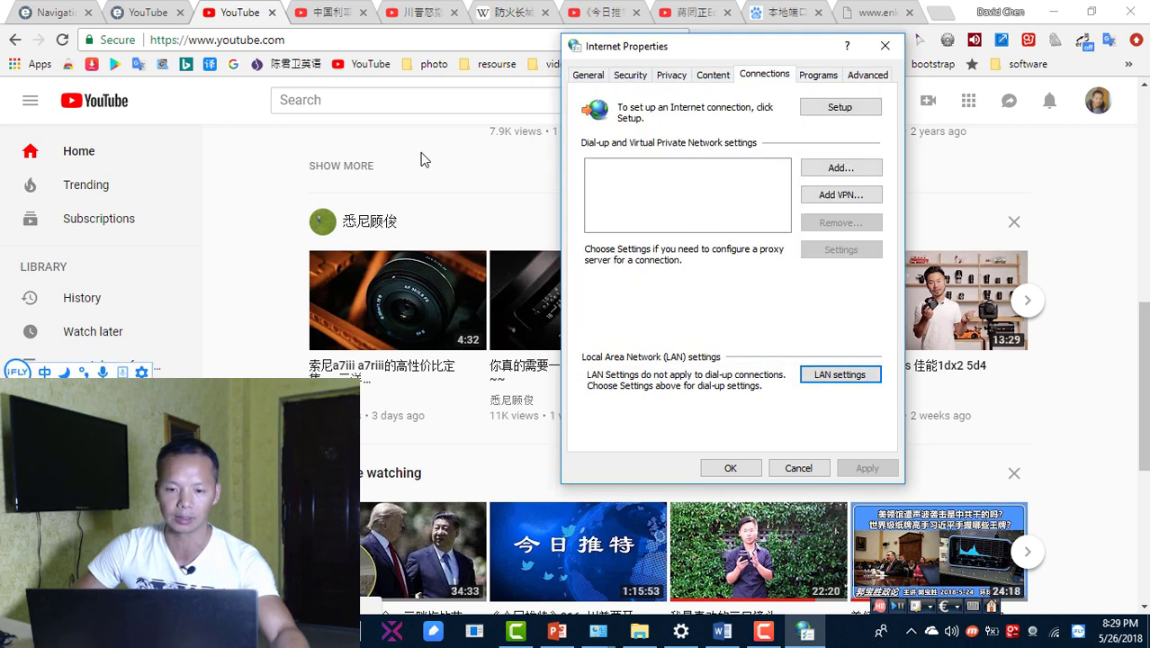
pyautogui.click(62, 39)
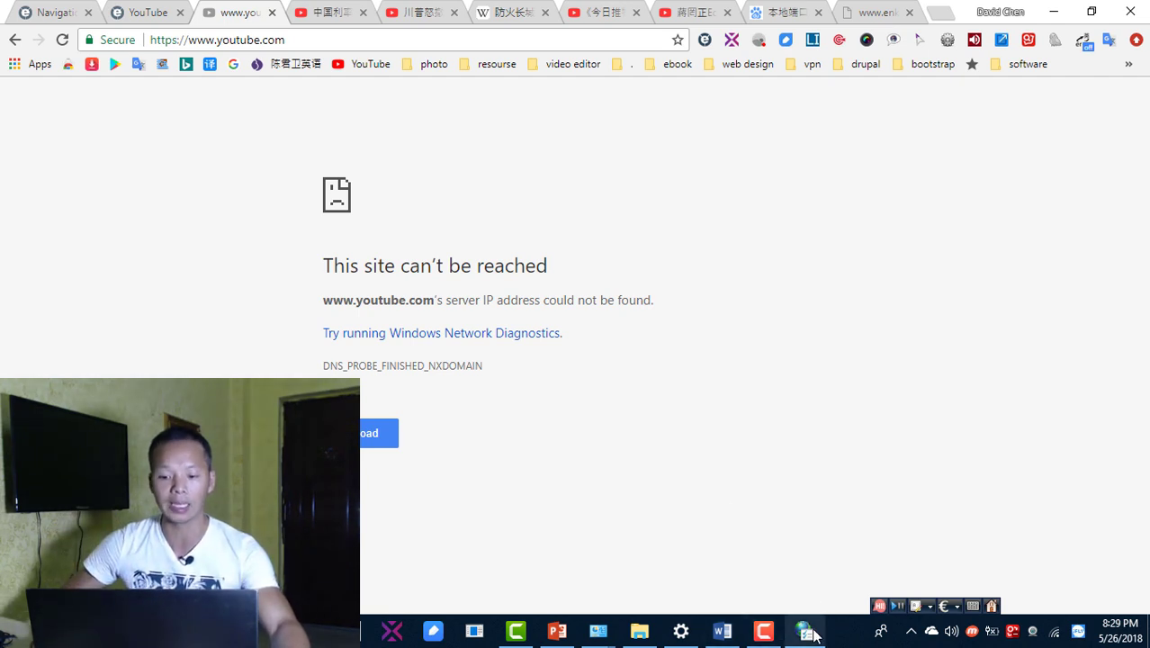
# - Reopen the LAN settings, tick the use of a proxy server and point out its address and port
pyautogui.click(809, 632)
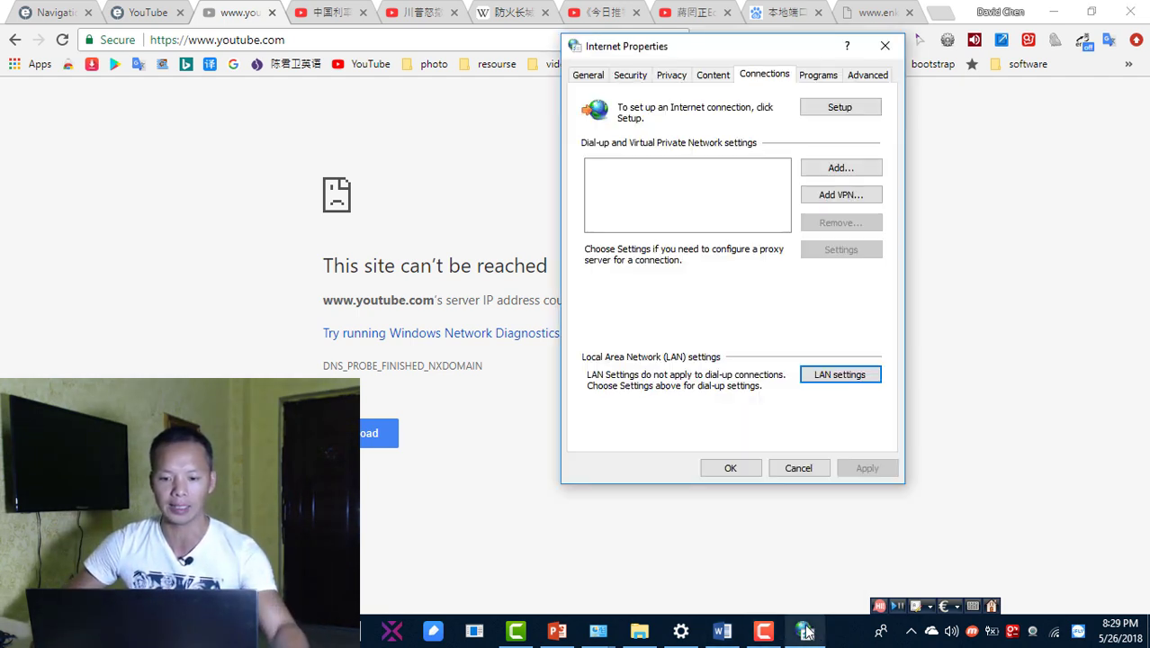
pyautogui.click(850, 379)
pyautogui.click(591, 237)
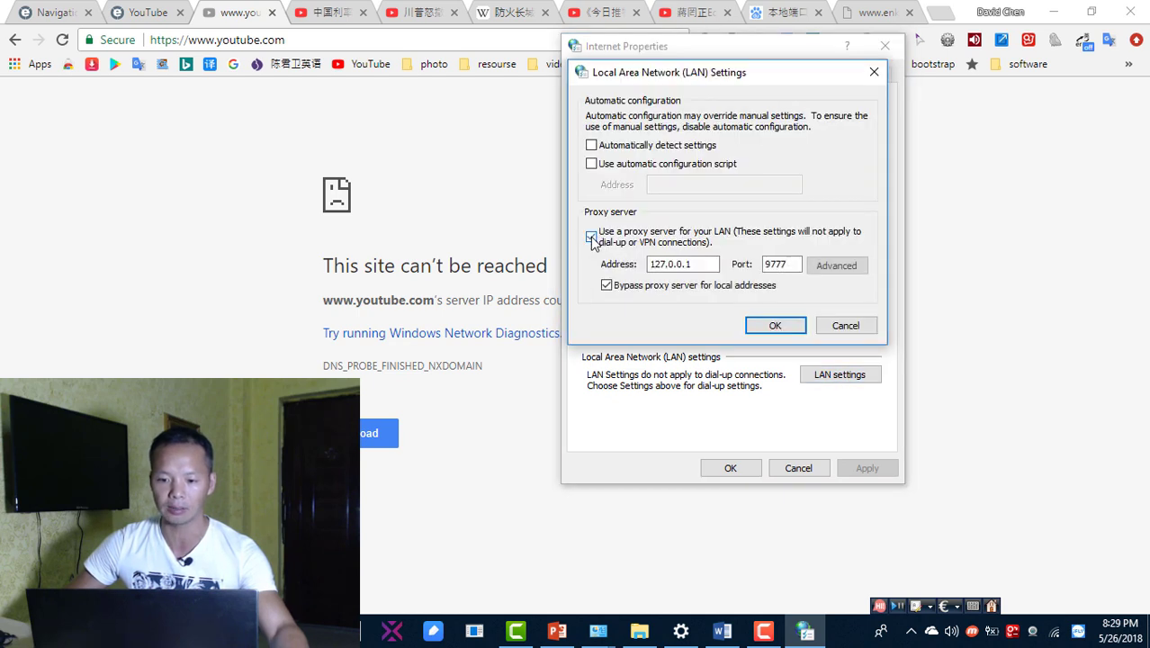
pyautogui.click(702, 266)
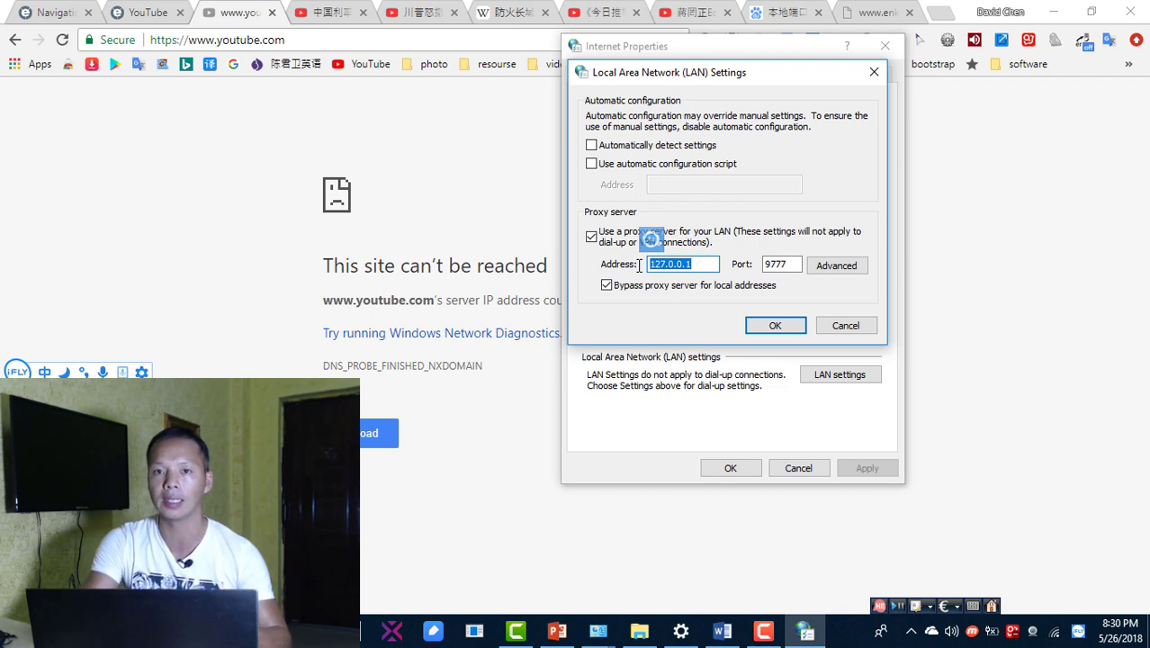
pyautogui.click(784, 265)
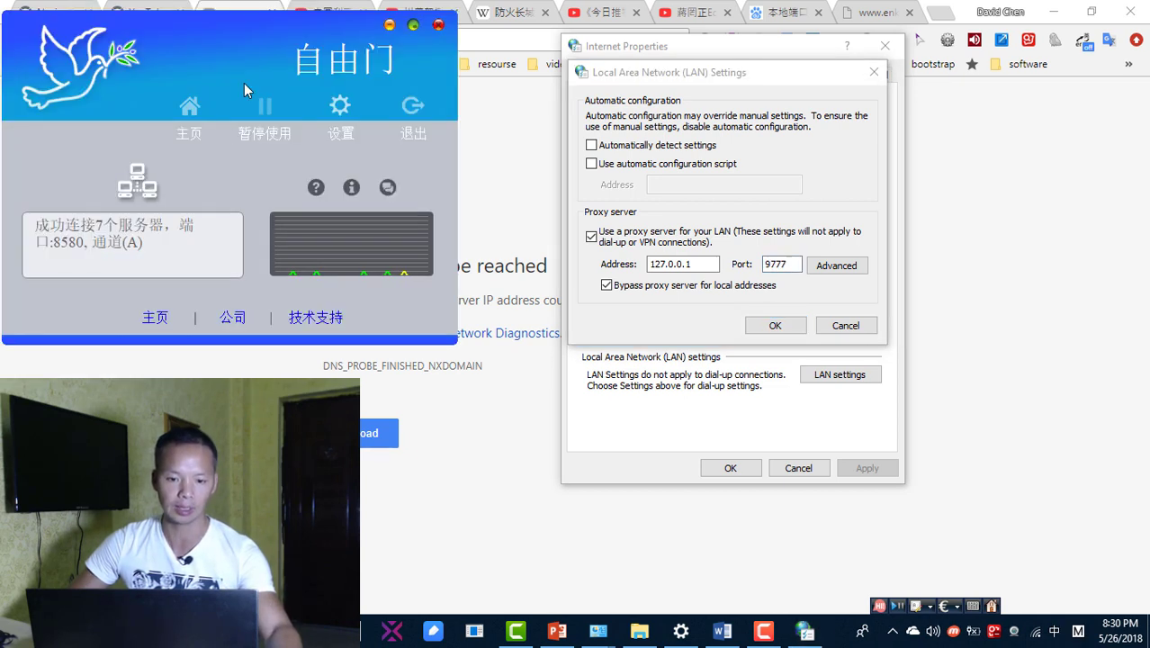
# - Highlight the local port number in the Freegate (自由门) status text
pyautogui.moveTo(55, 242); pyautogui.dragTo(85, 244)
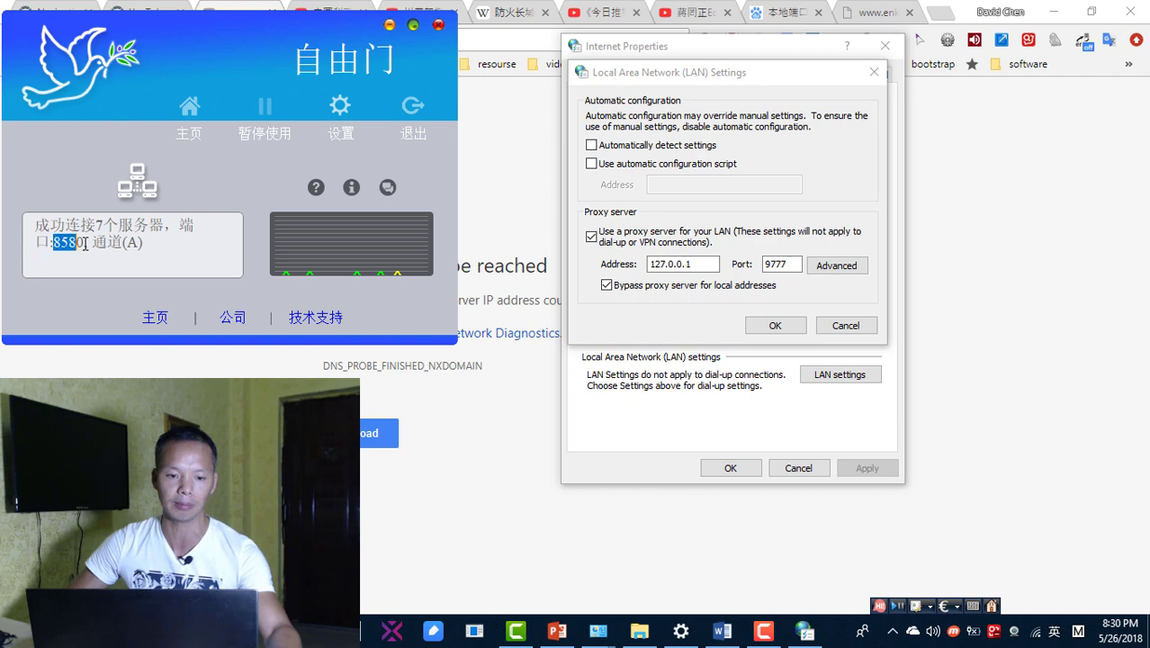
pyautogui.click(763, 630)
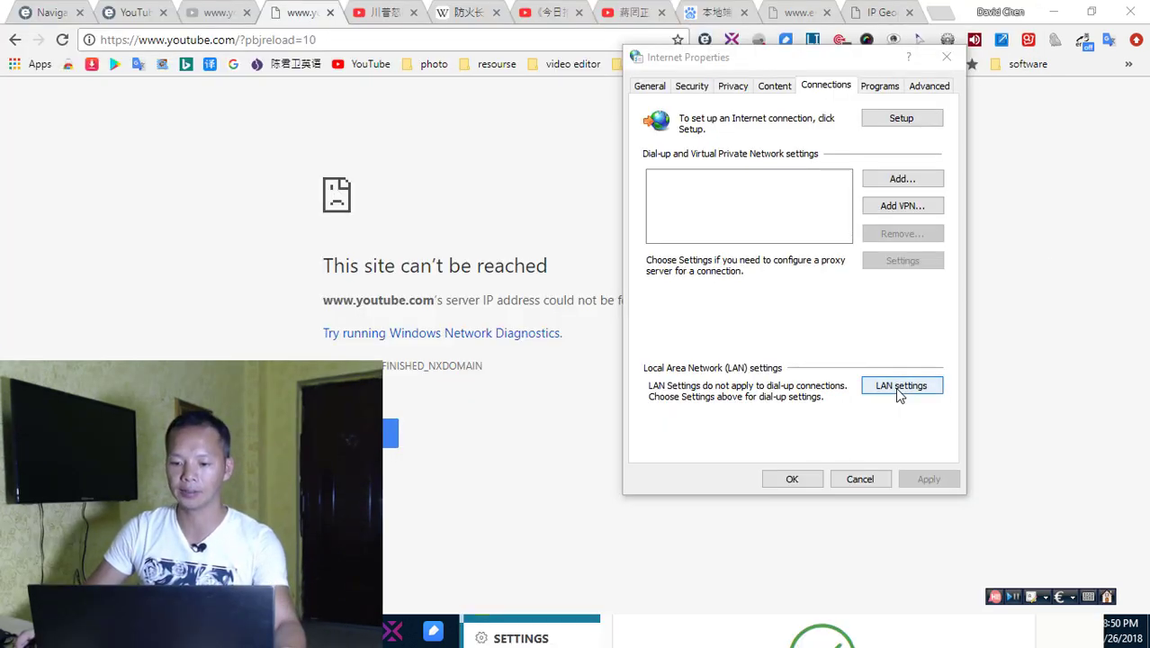
# - Enable the LAN proxy server with address 127.0.0.1 and port 9777, and apply the LAN settings
pyautogui.click(900, 385)
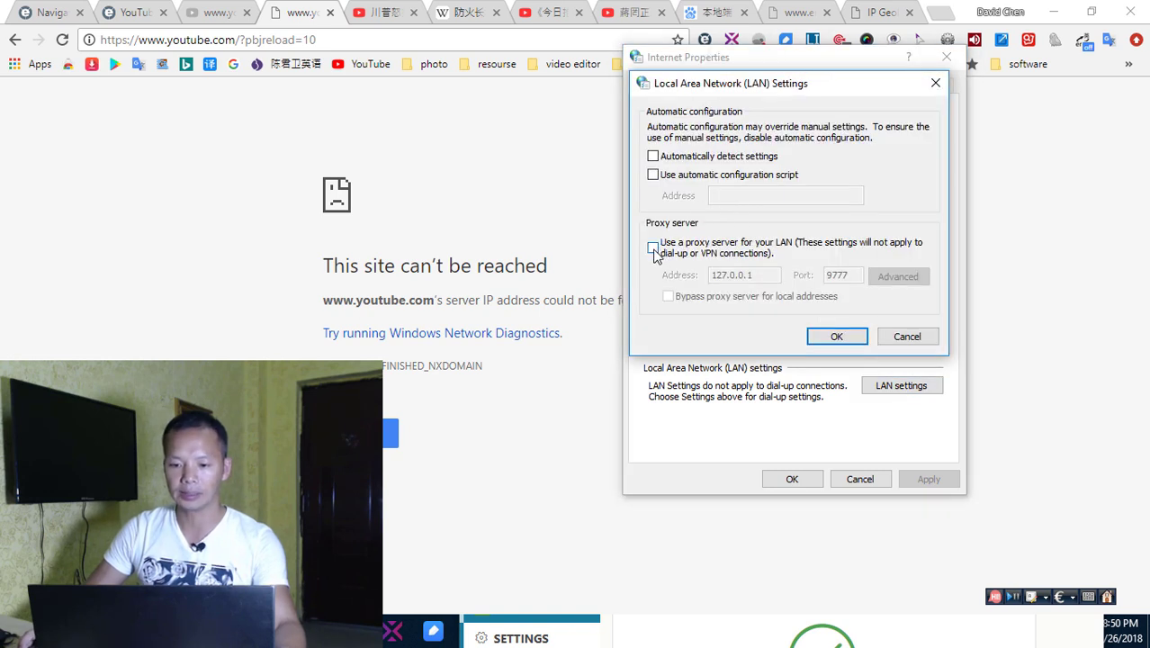
pyautogui.click(653, 251)
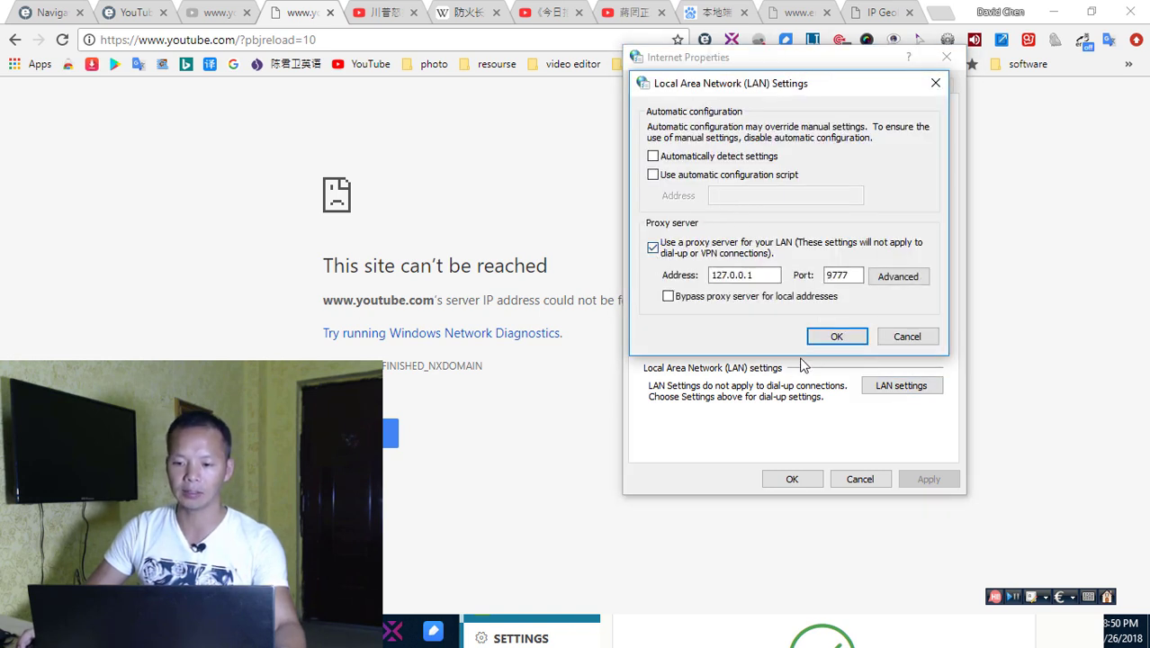
pyautogui.click(814, 335)
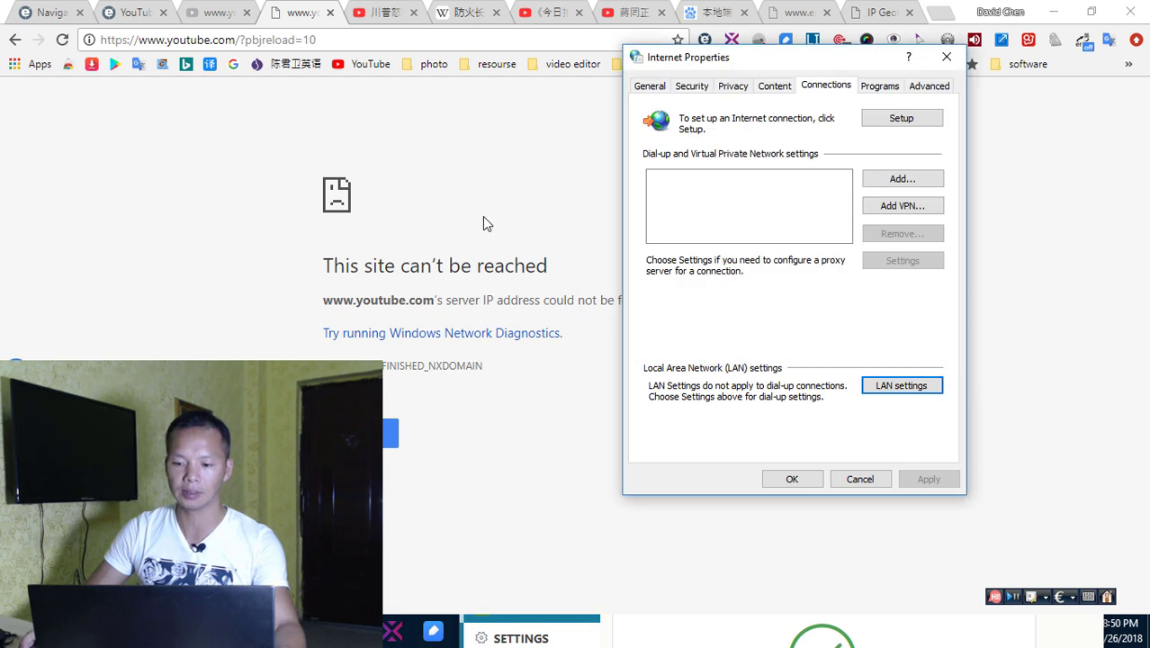
# - Reload YouTube and browse its home page to test access through the Psiphon proxy
pyautogui.click(62, 39)
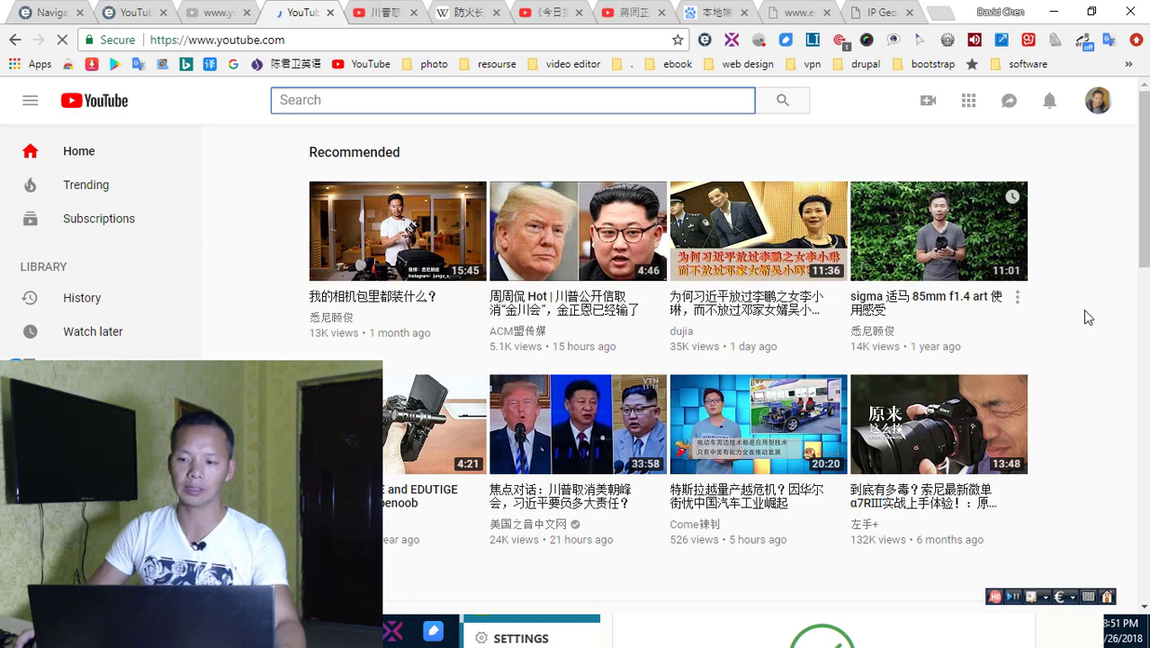
pyautogui.scroll(-3, 1083, 311)
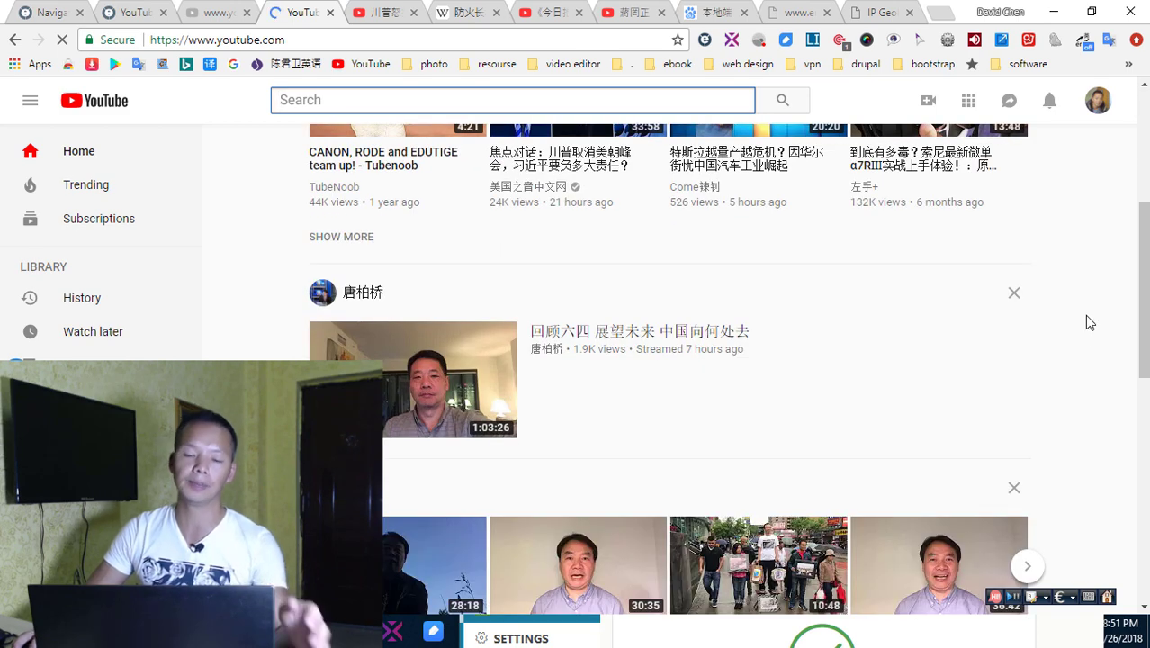
pyautogui.scroll(-3, 1084, 313)
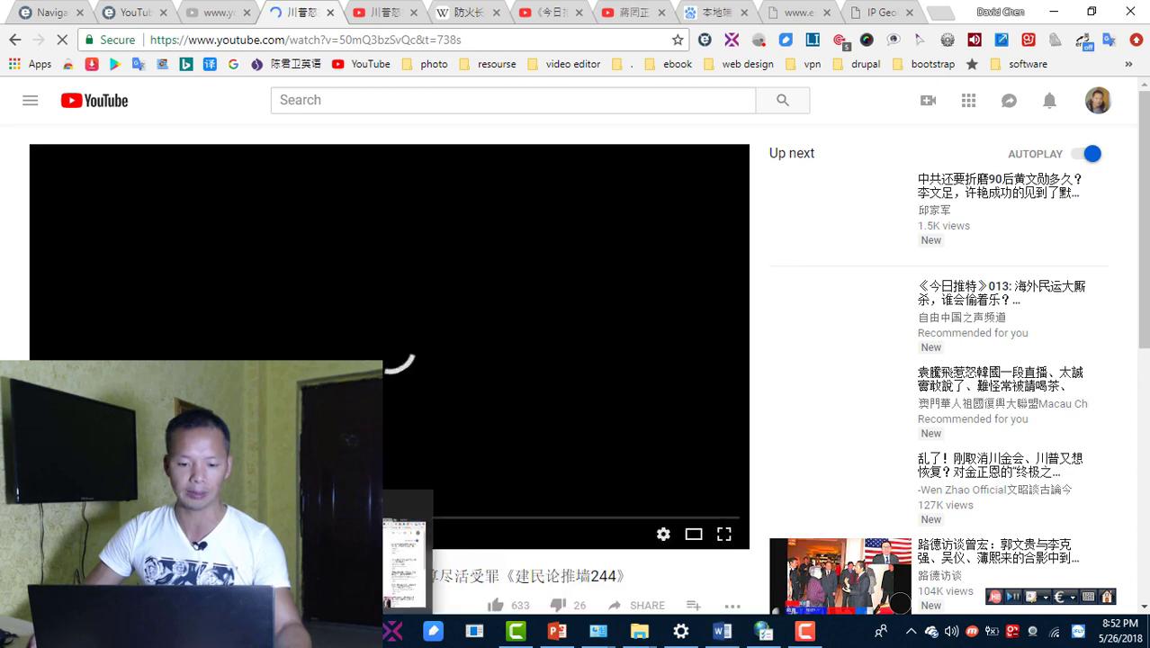
# - Bring up UltraSurf and the LAN settings, and arrange the windows so the UltraSurf listening port and the proxy fields are both readable
pyautogui.click(392, 629)
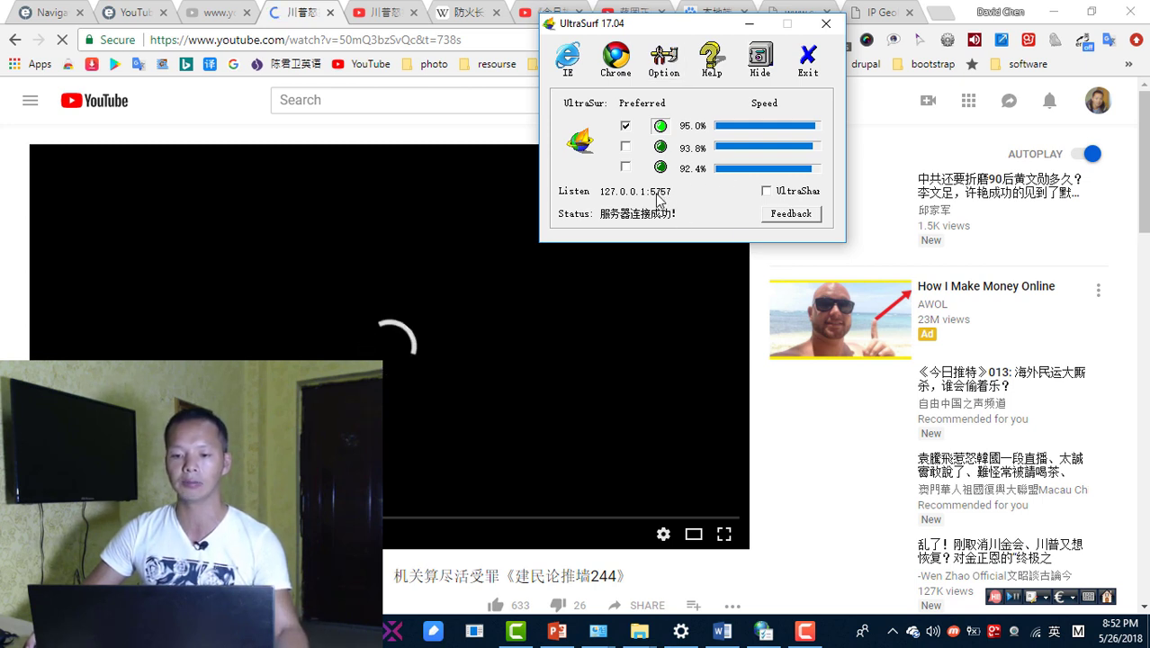
pyautogui.click(764, 630)
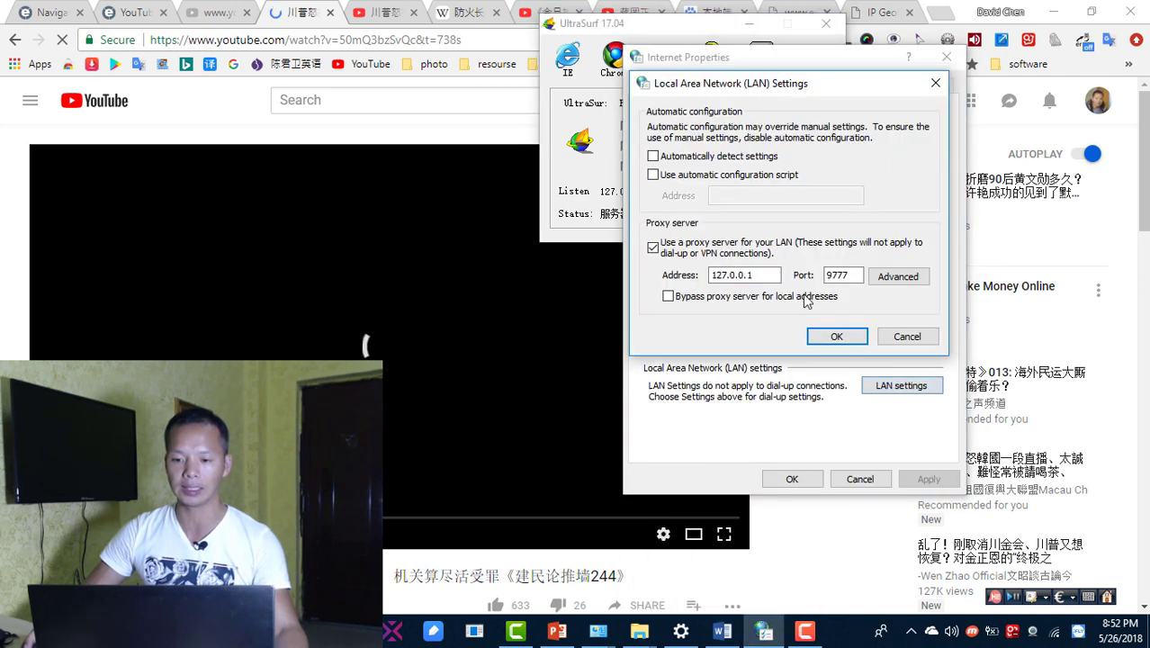
pyautogui.click(911, 385)
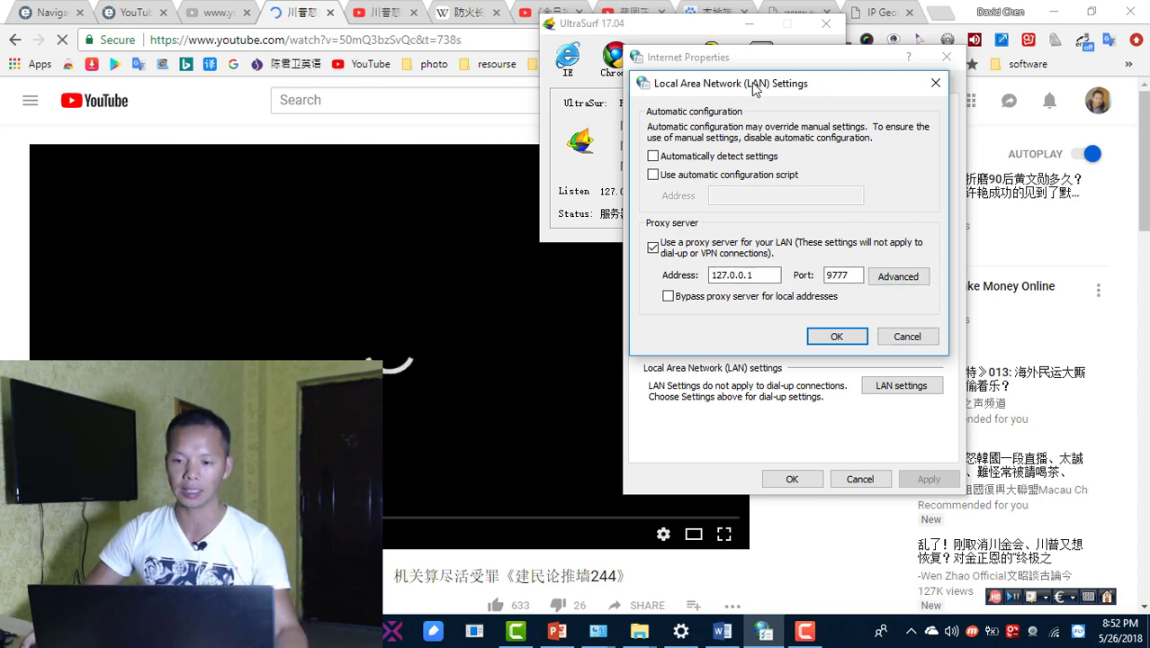
pyautogui.moveTo(754, 87); pyautogui.dragTo(864, 71)
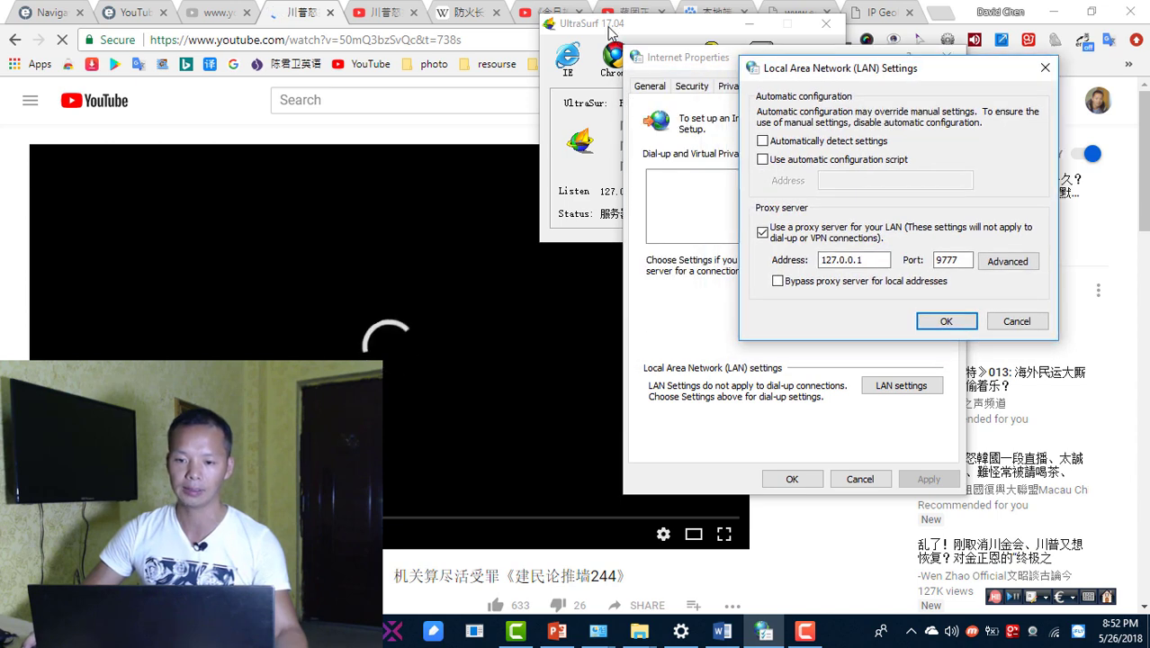
pyautogui.moveTo(610, 33); pyautogui.dragTo(420, 67)
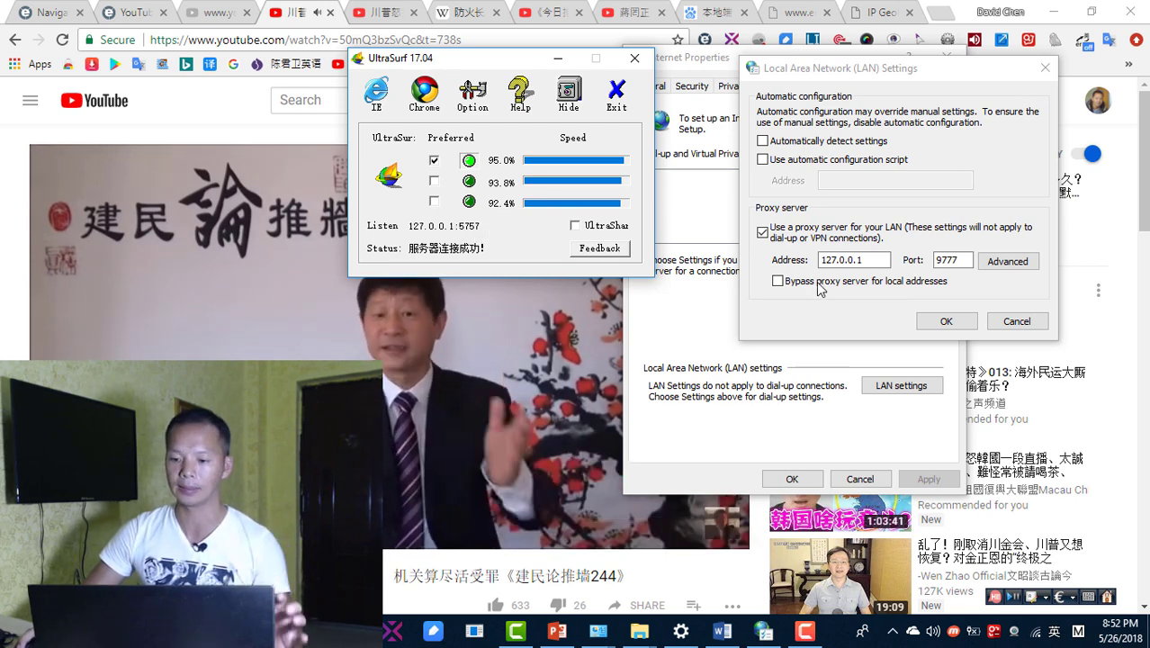
# - Set the LAN proxy port to 5757, confirm the LAN settings and reload the YouTube video page
pyautogui.click(965, 260)
pyautogui.doubleClick(966, 260)
pyautogui.press('BackSpace')
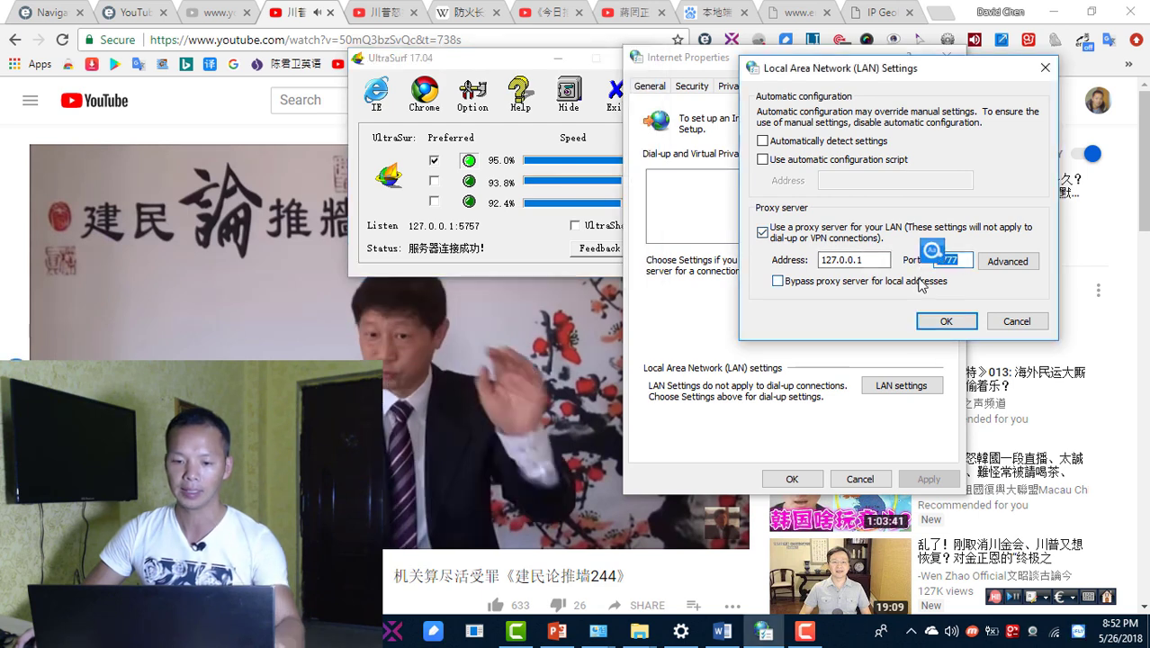
pyautogui.write('5757')
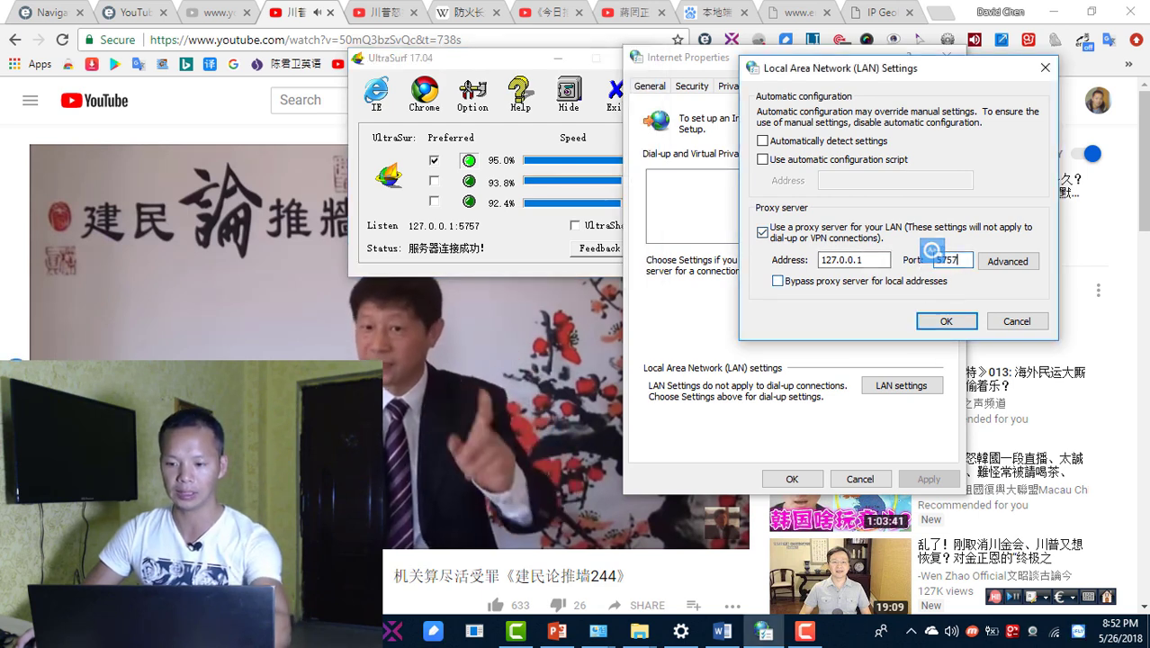
pyautogui.click(977, 325)
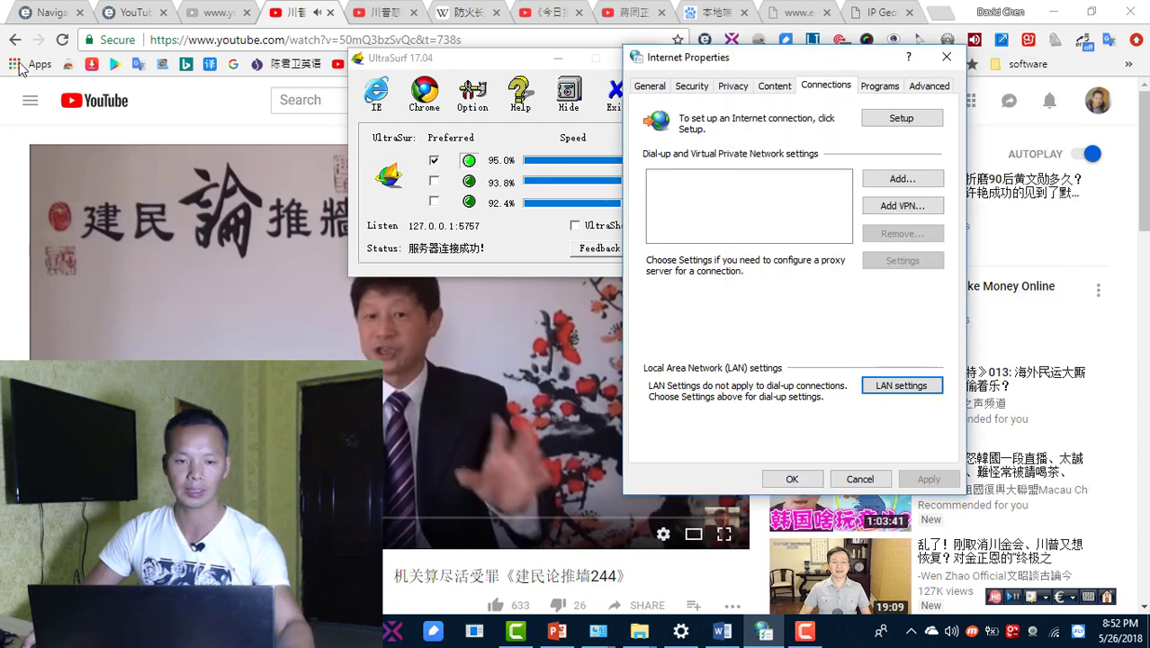
pyautogui.click(61, 42)
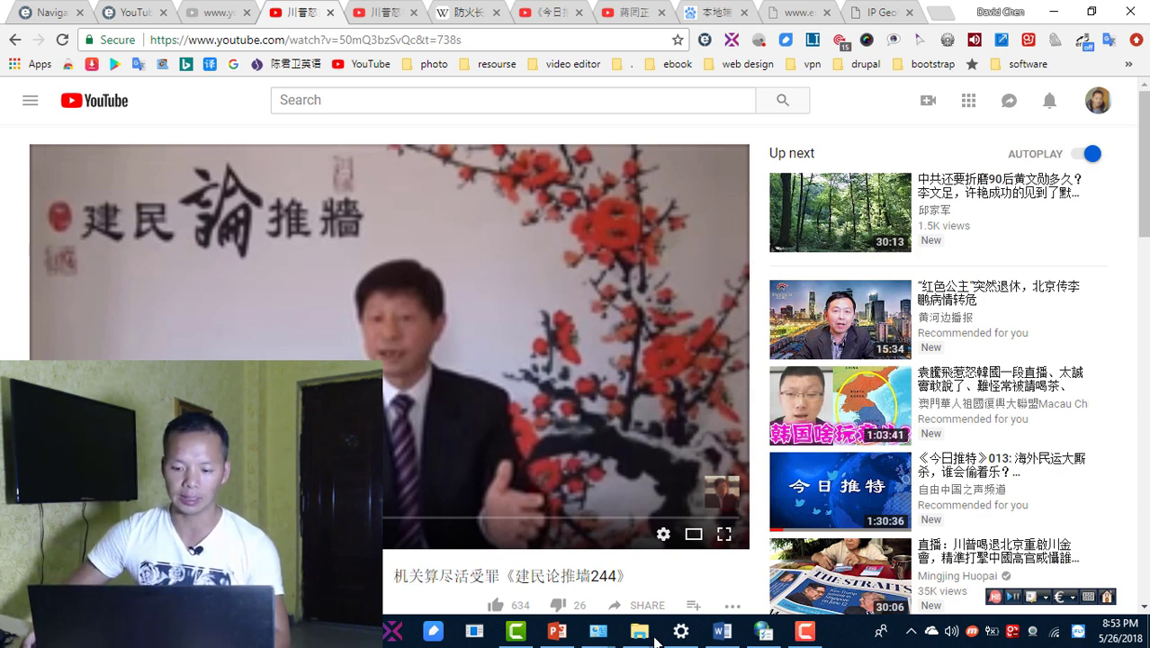
# - Reopen the LAN settings and compare the proxy address and port with the firewall diagram in PowerPoint
pyautogui.click(762, 631)
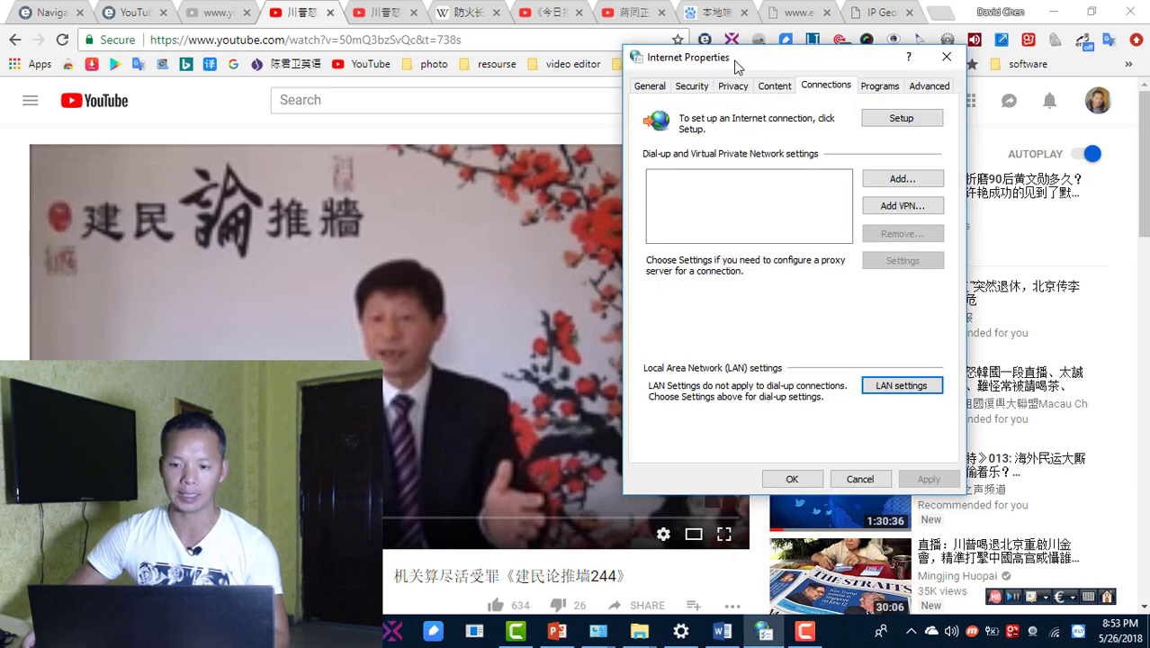
pyautogui.moveTo(736, 67); pyautogui.dragTo(512, 51)
pyautogui.click(682, 379)
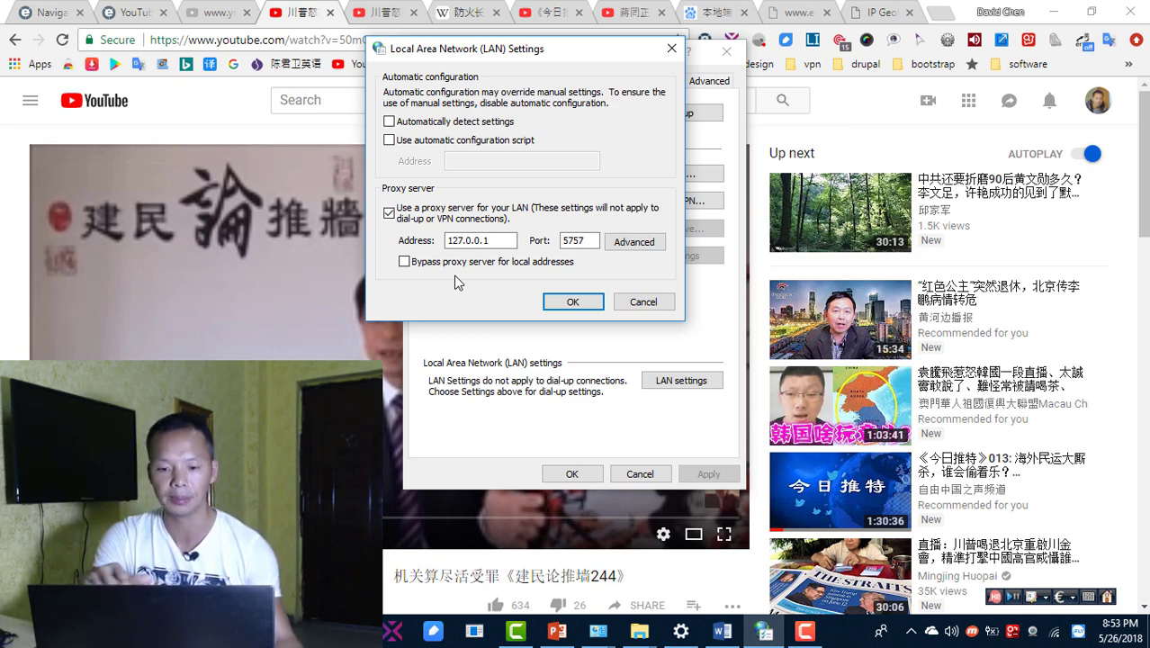
pyautogui.hotkey('alt', 'Tab')
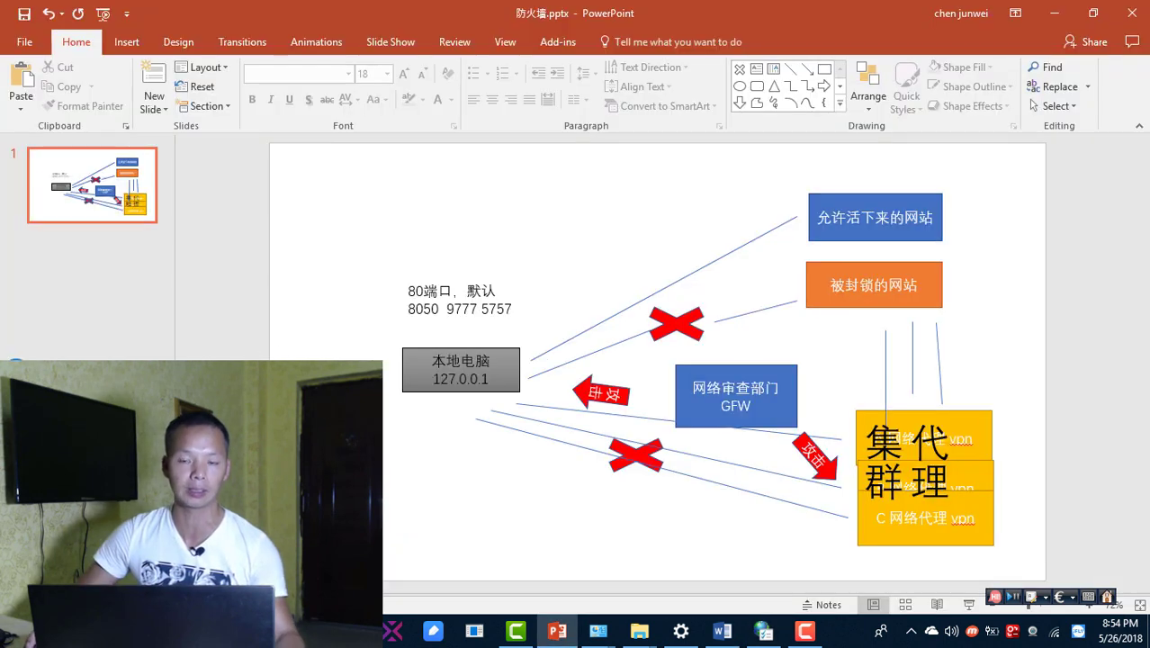
pyautogui.click(763, 629)
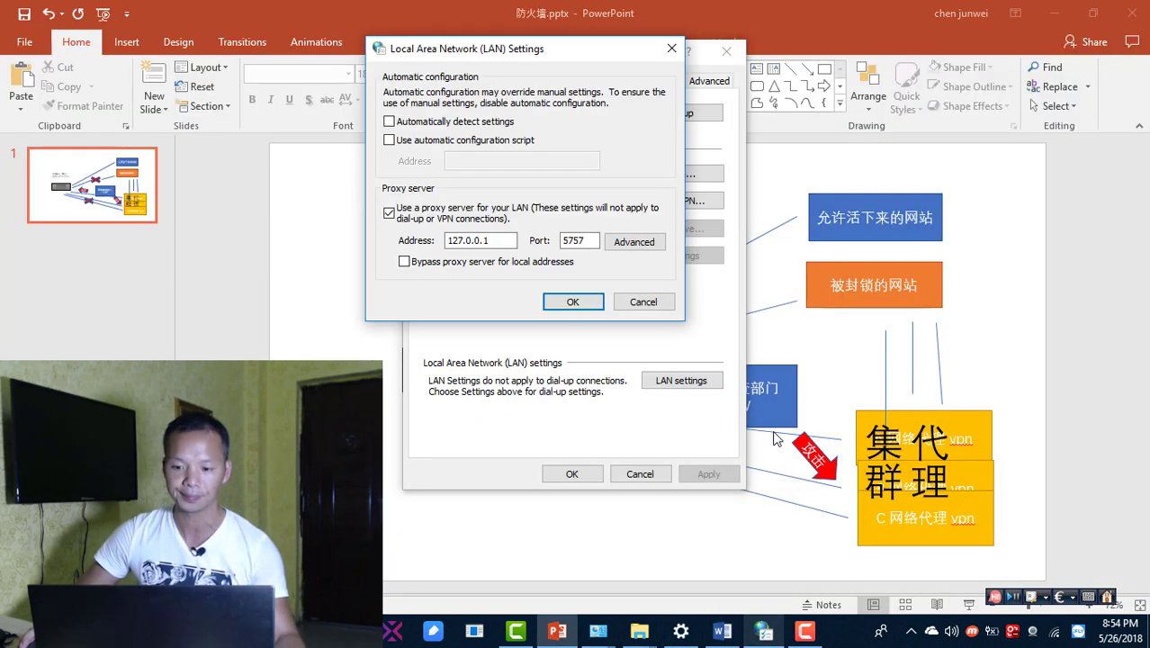
# - Tick the proxy bypass for local addresses, confirm the LAN settings and move Internet Properties away from the slide diagram
pyautogui.click(404, 262)
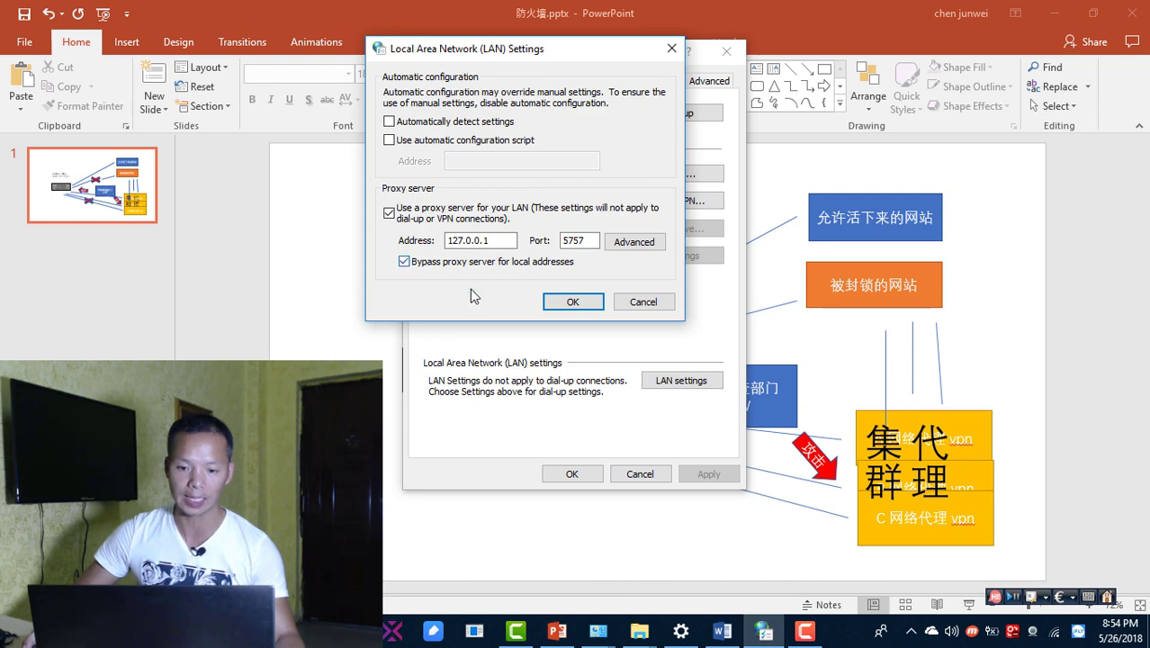
pyautogui.click(572, 302)
pyautogui.moveTo(651, 54); pyautogui.dragTo(276, 159)
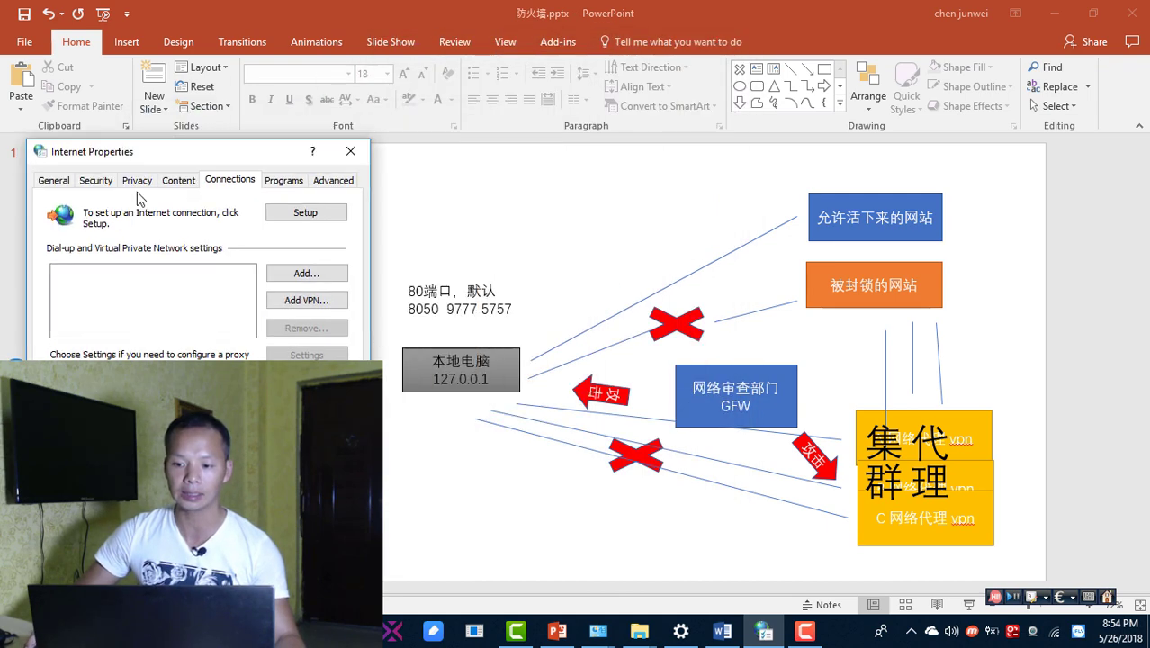
pyautogui.moveTo(137, 192); pyautogui.dragTo(0, 241)
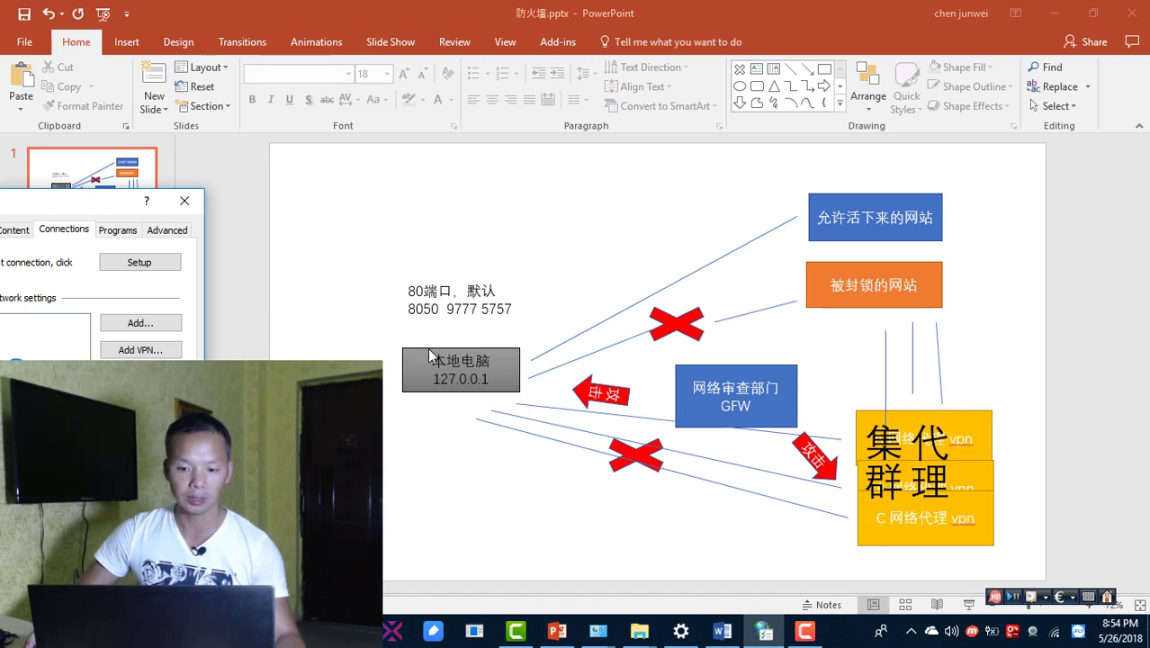
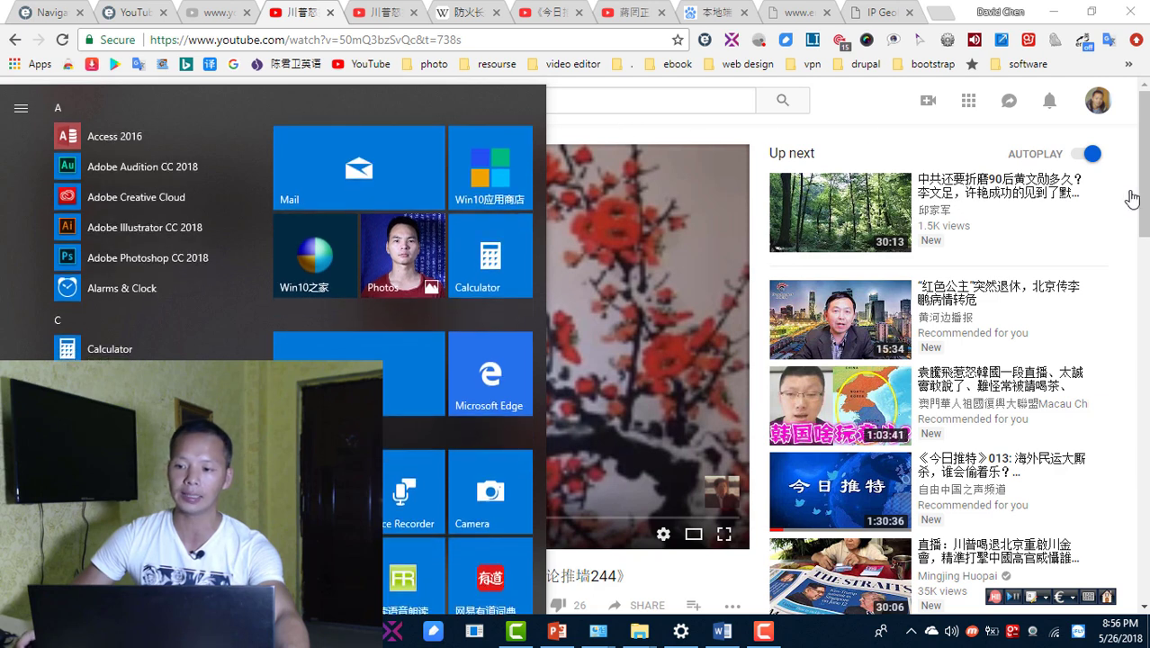
# - Open the Chrome settings and expand the Advanced section
pyautogui.click(1134, 180)
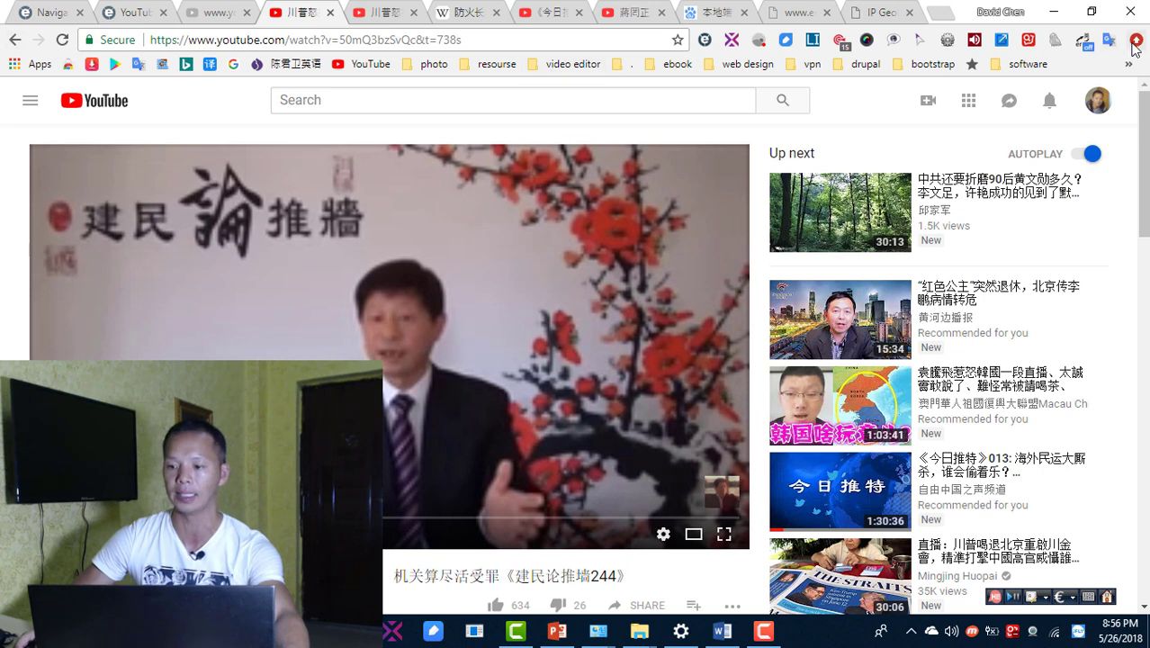
pyautogui.click(1135, 42)
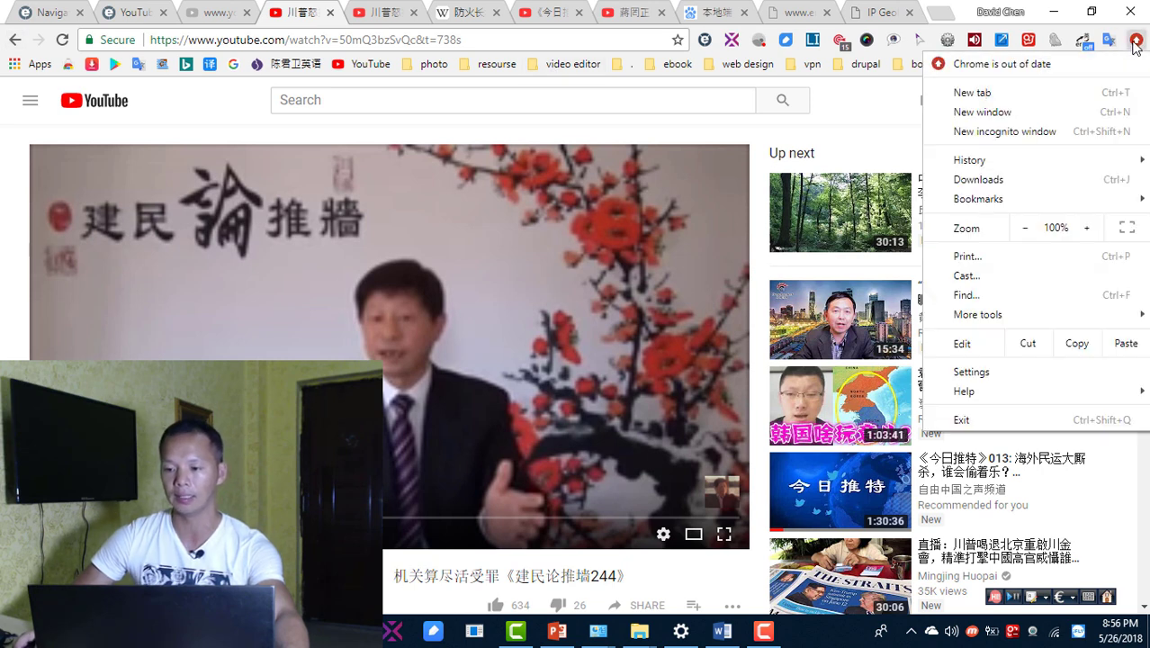
pyautogui.click(984, 374)
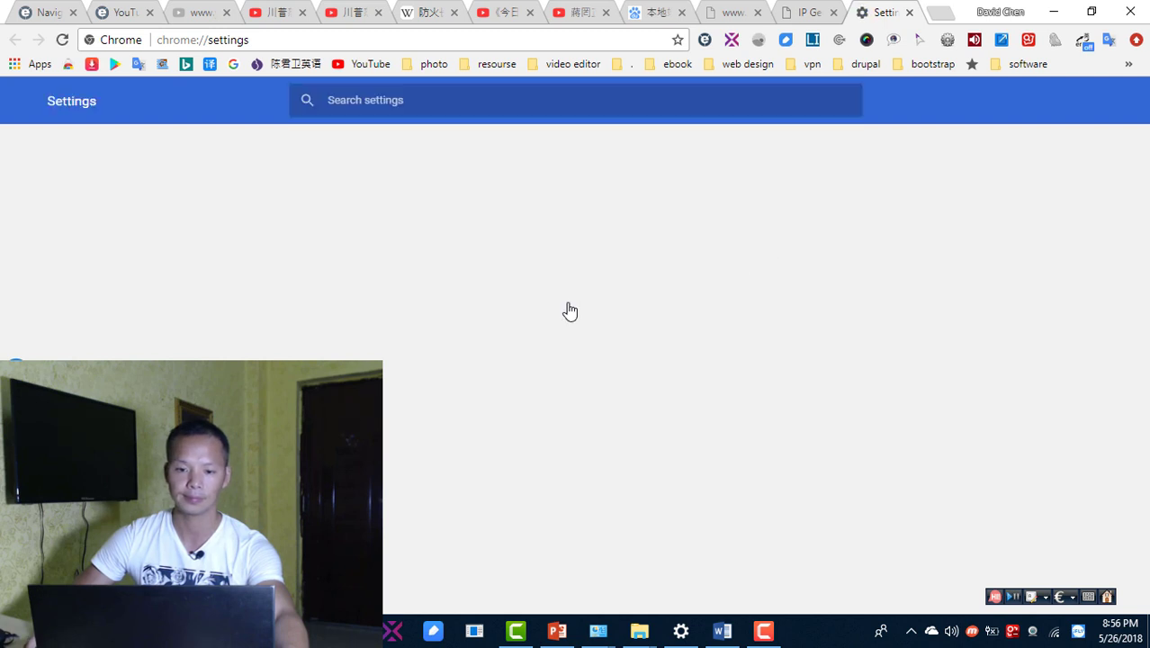
pyautogui.scroll(-10, 974, 502)
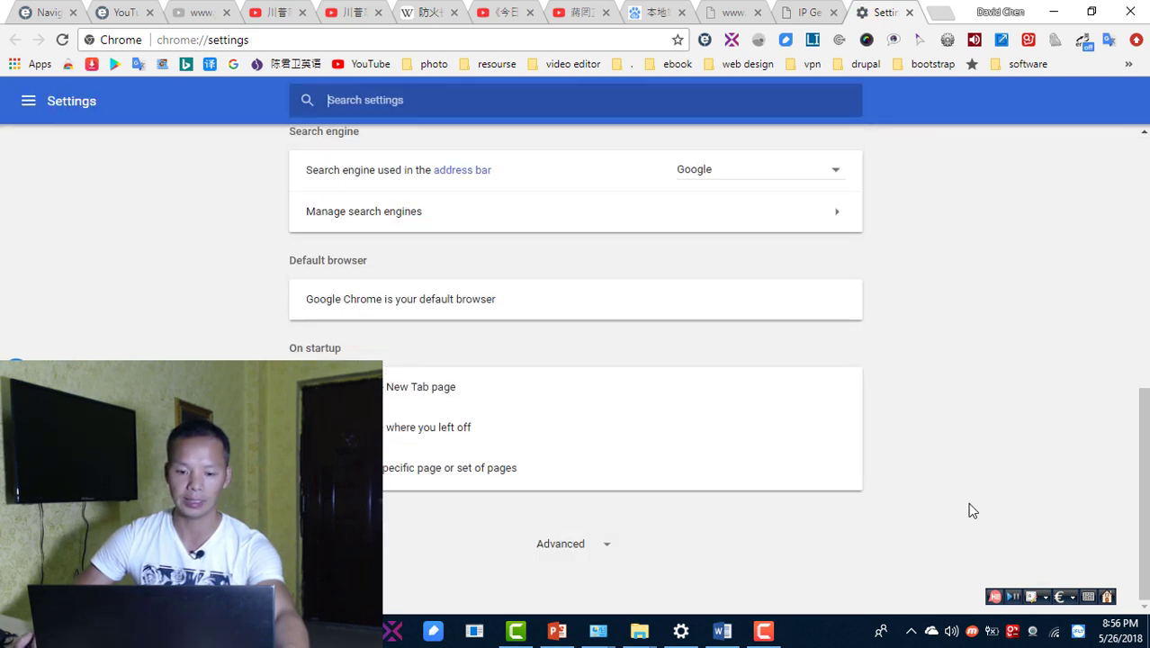
pyautogui.click(575, 550)
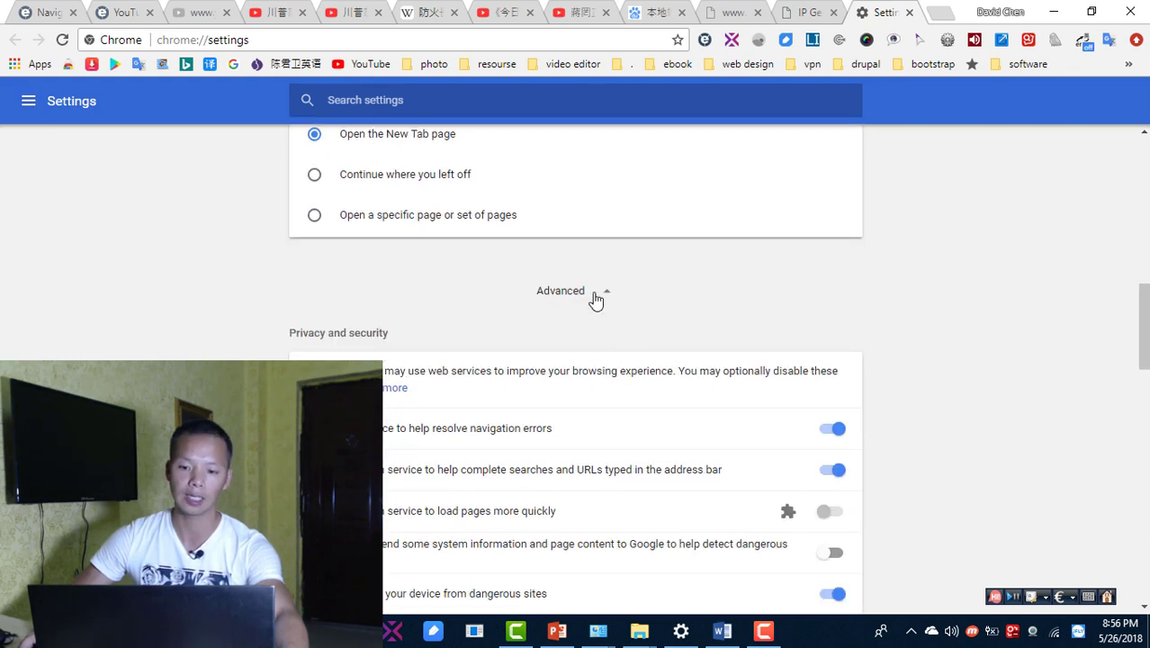
# - Open the proxy settings from Chrome's System section, inspect the LAN proxy address and port, and close the dialogs
pyautogui.scroll(-10, 904, 488)
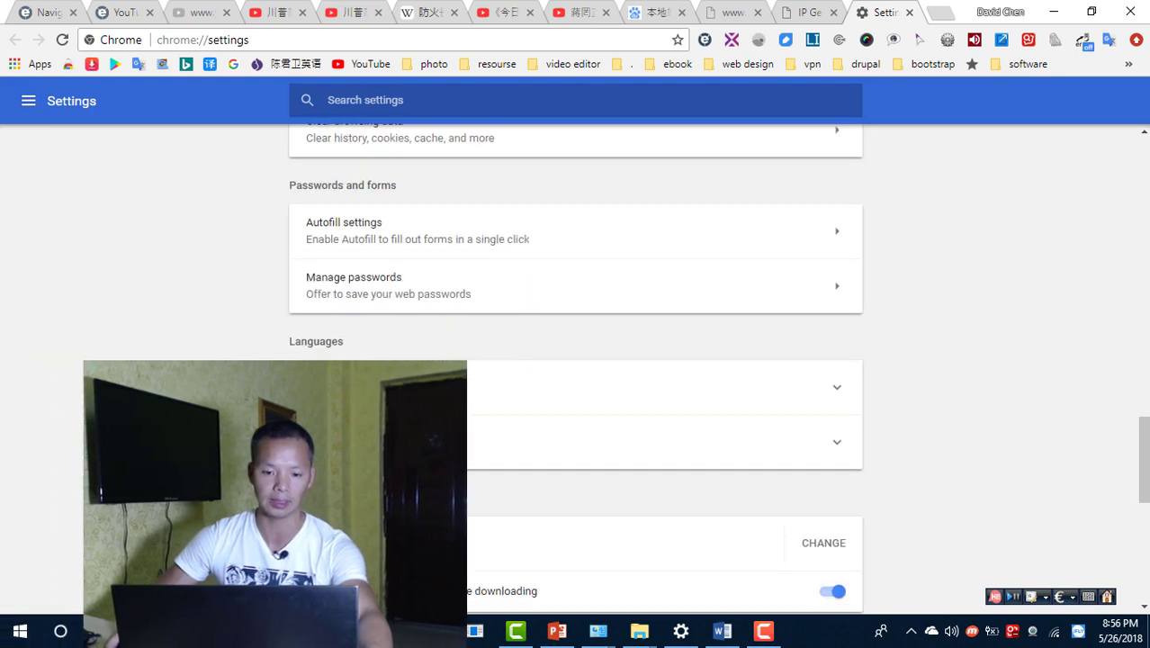
pyautogui.scroll(2, 609, 399)
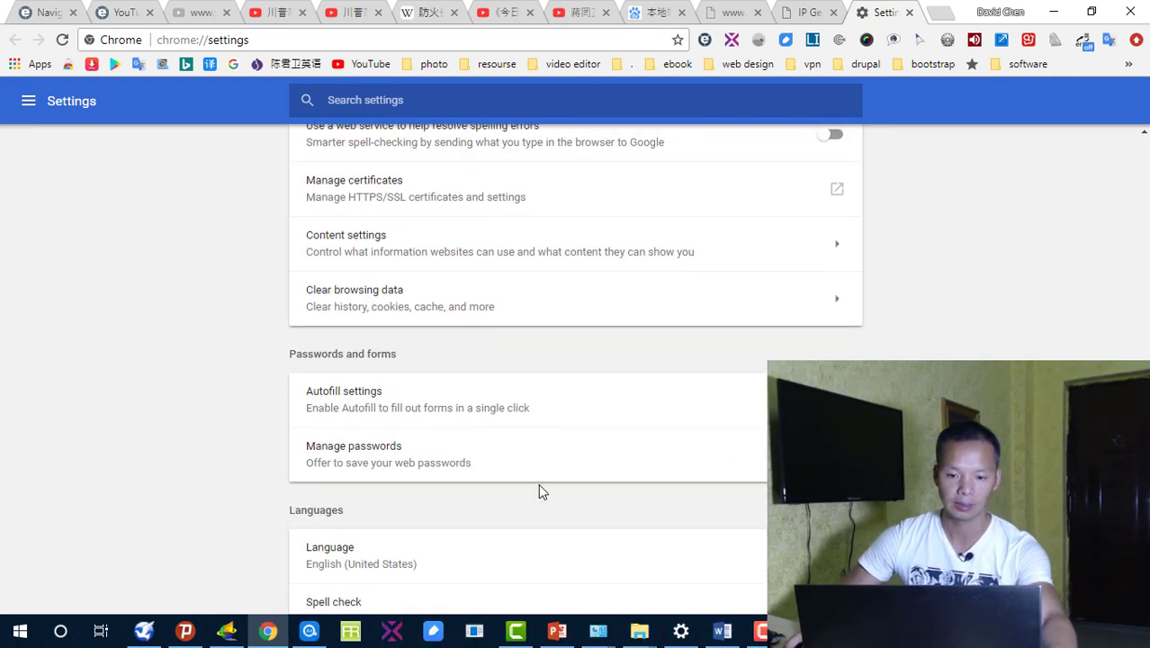
pyautogui.scroll(-8, 539, 490)
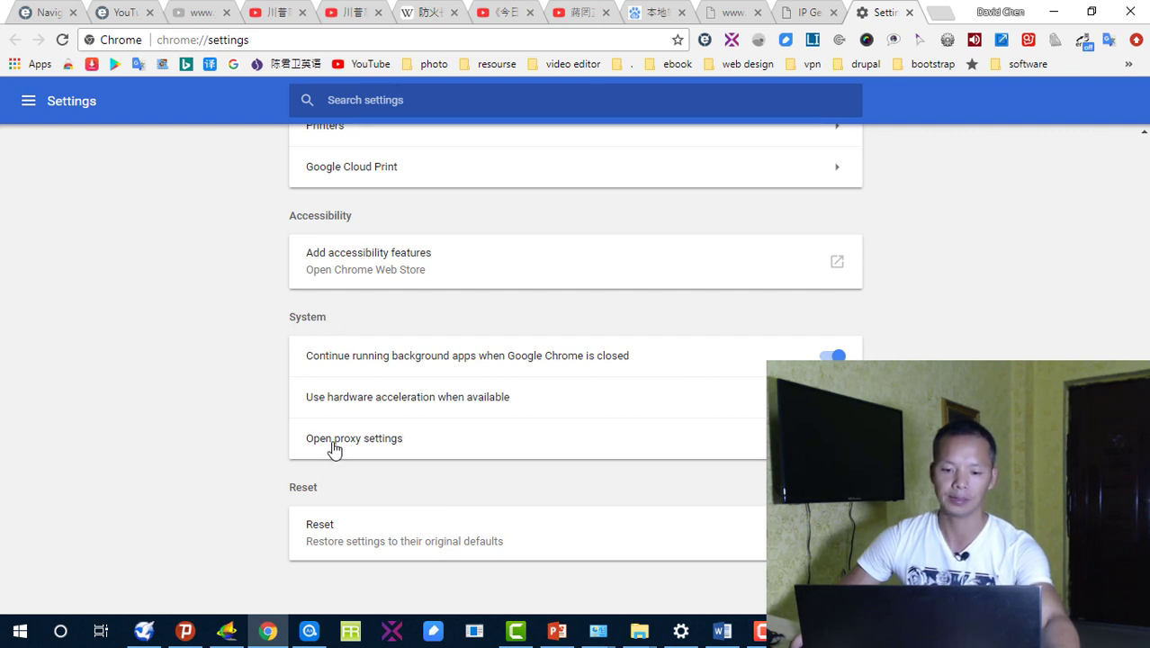
pyautogui.click(333, 447)
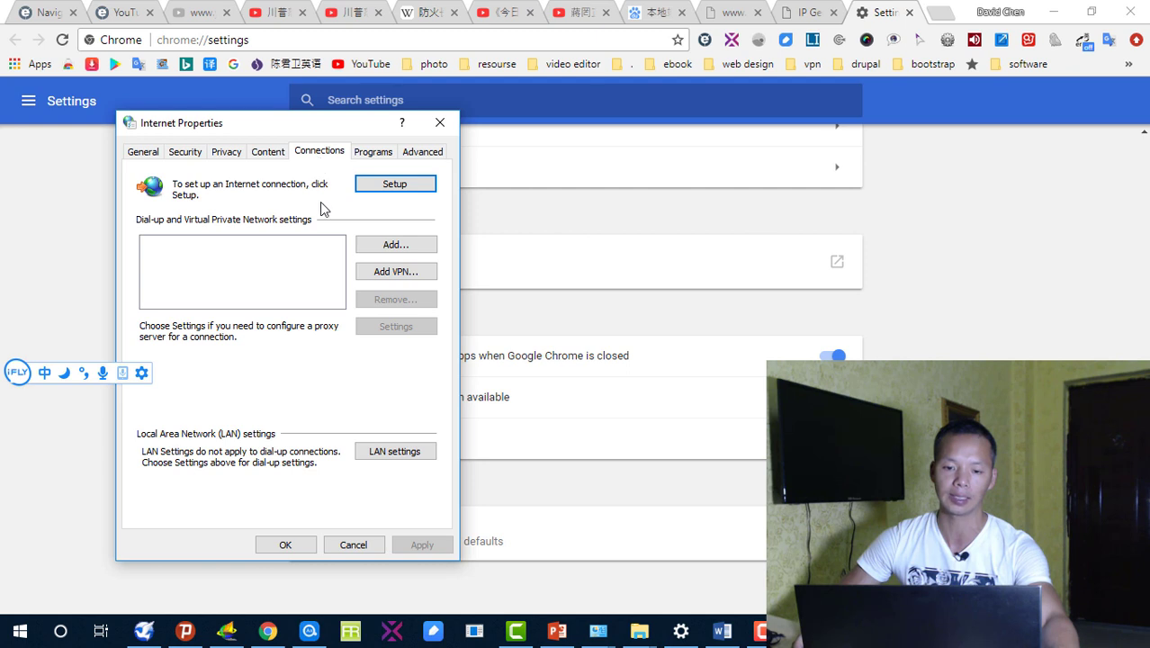
pyautogui.click(395, 452)
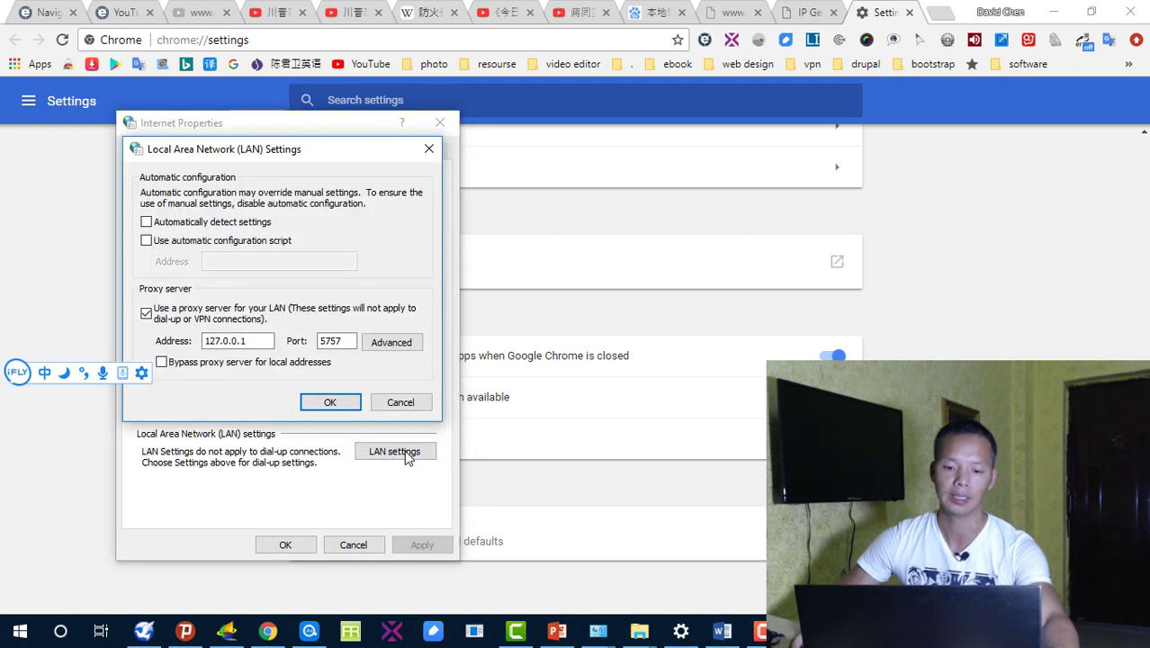
pyautogui.click(428, 149)
pyautogui.click(946, 241)
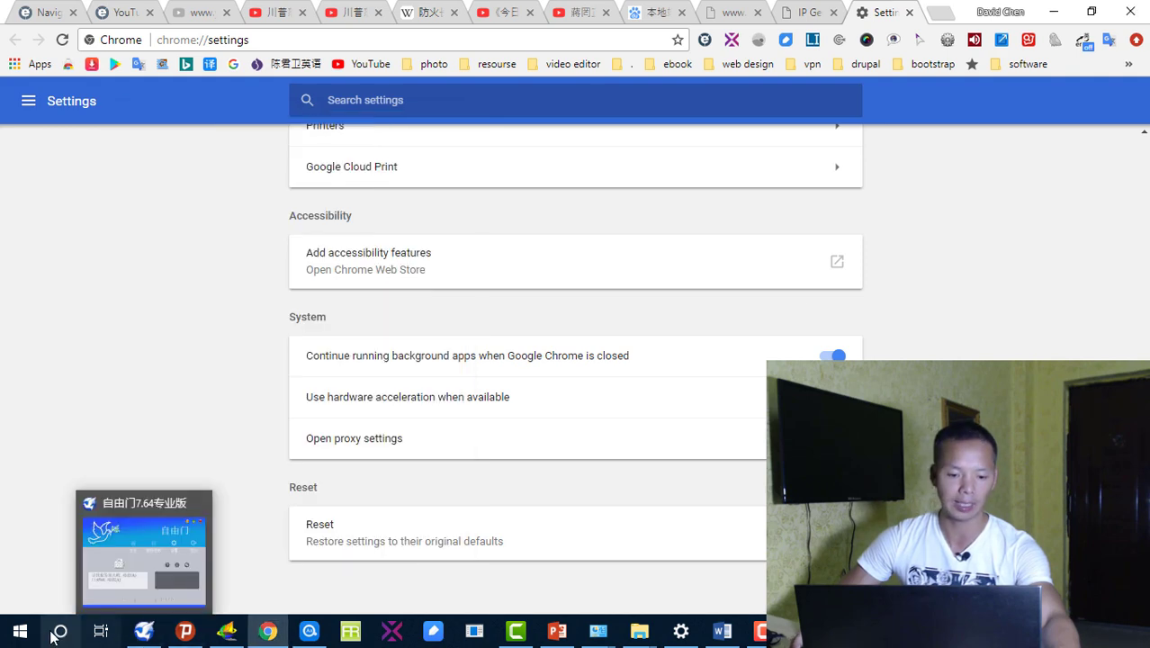
# - Search Windows for "ie" and launch Internet Explorer
pyautogui.click(6, 640)
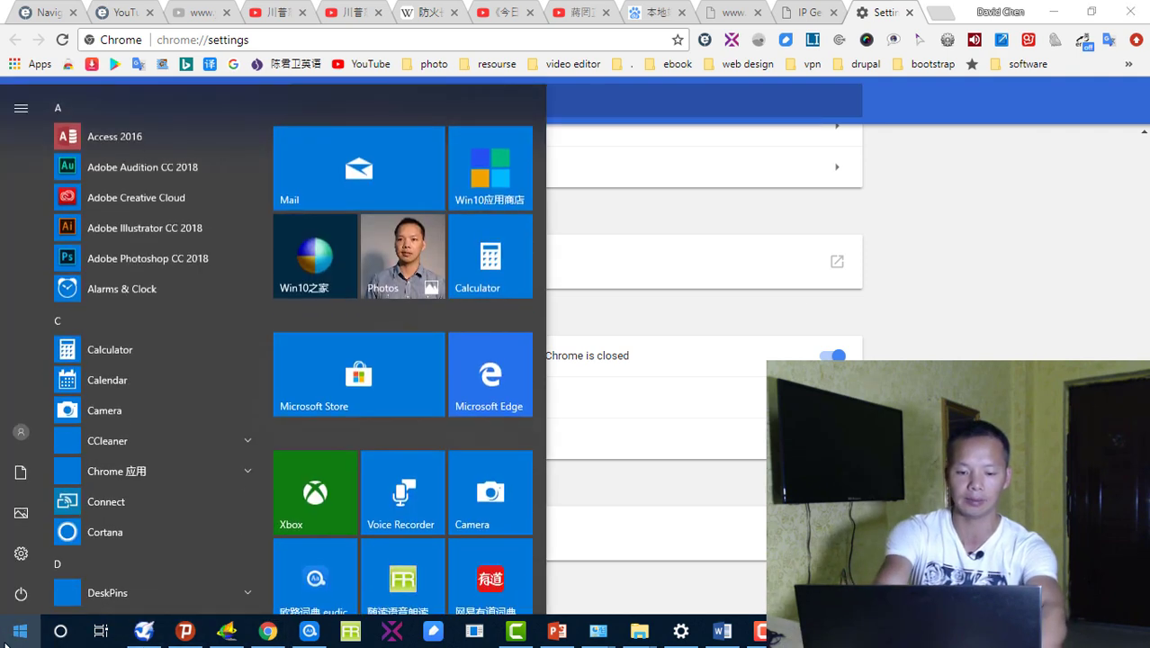
pyautogui.click(5, 641)
pyautogui.write('ie')
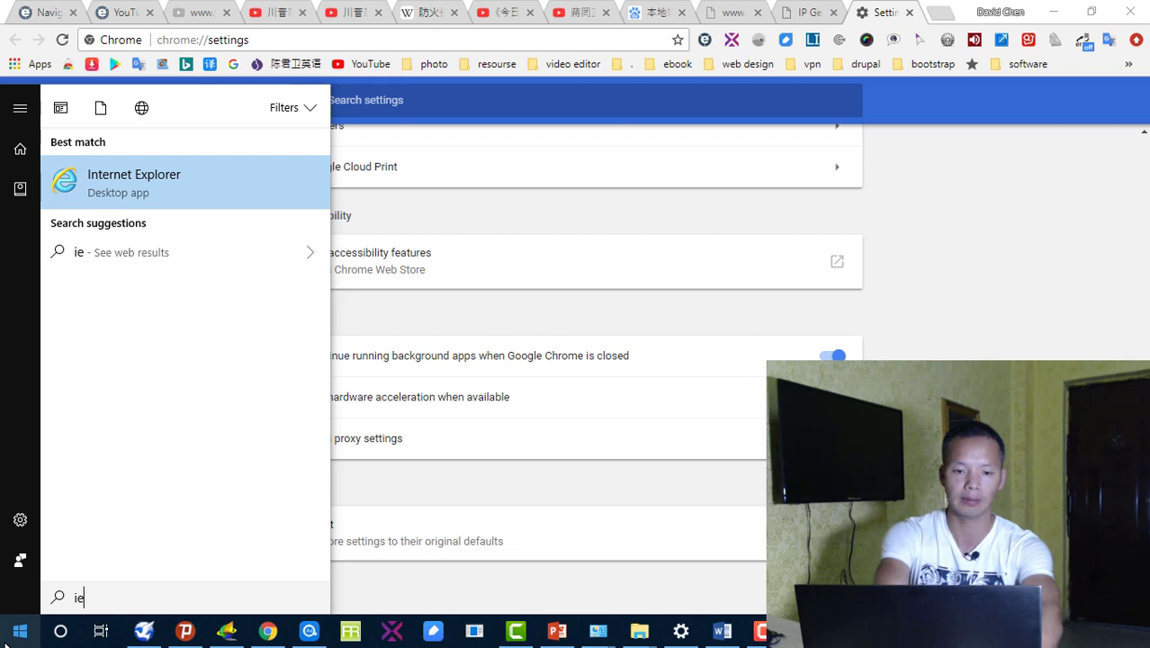
pyautogui.press('Return')
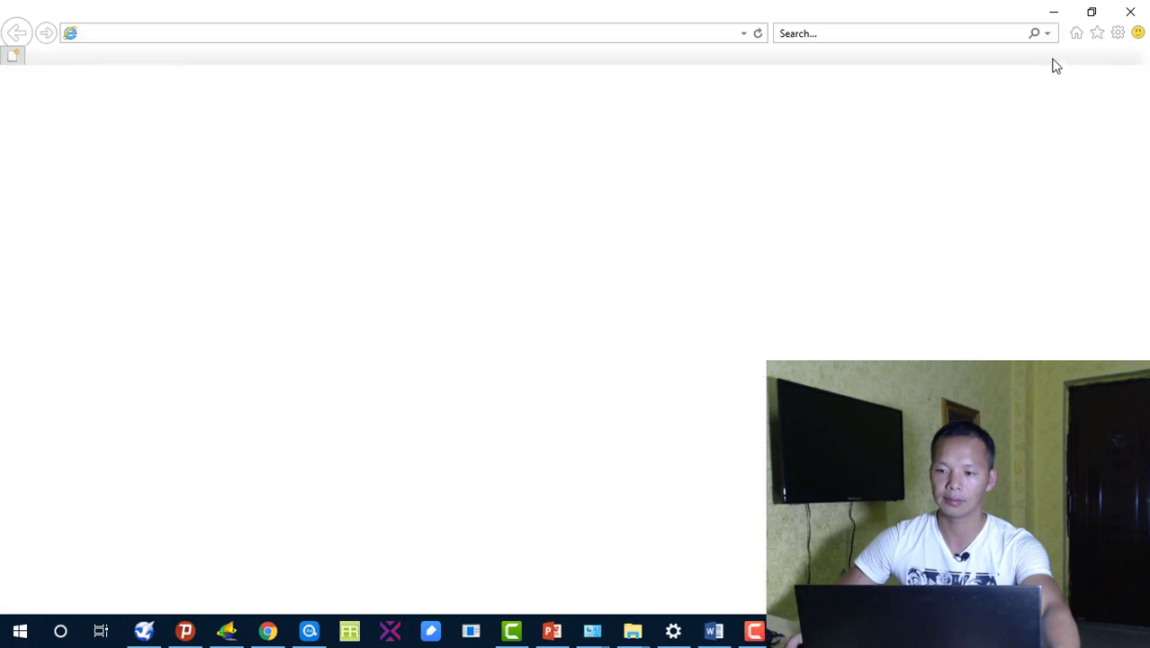
# - Open the LAN settings through the connection settings in Internet Explorer's Internet Options
pyautogui.click(1116, 33)
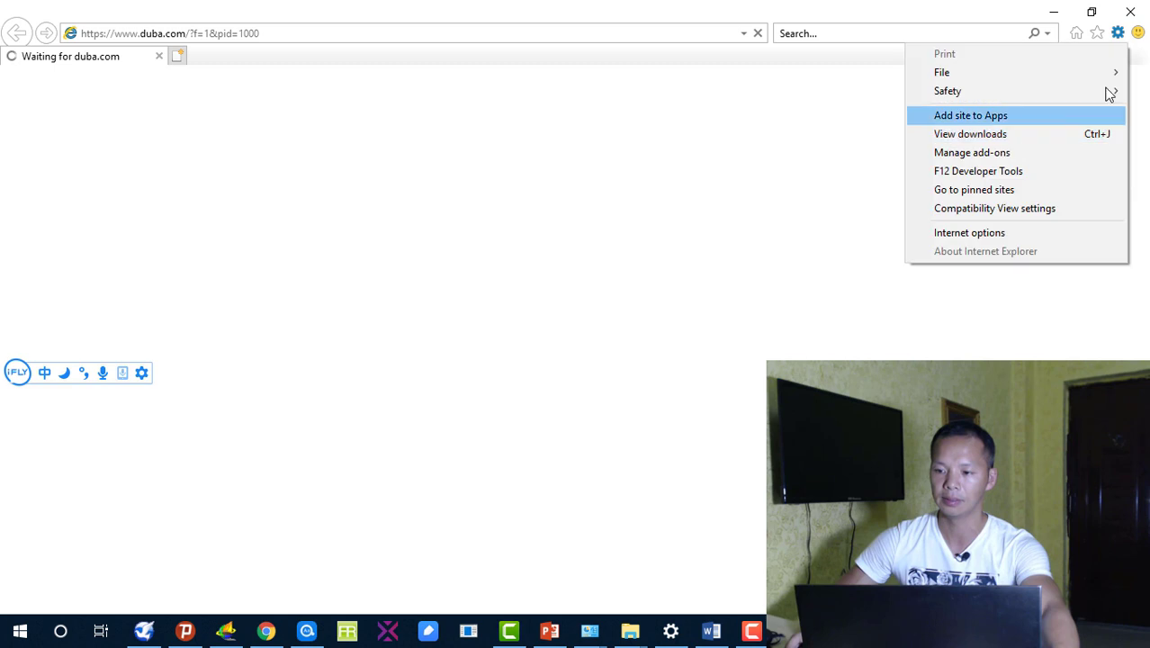
pyautogui.click(980, 232)
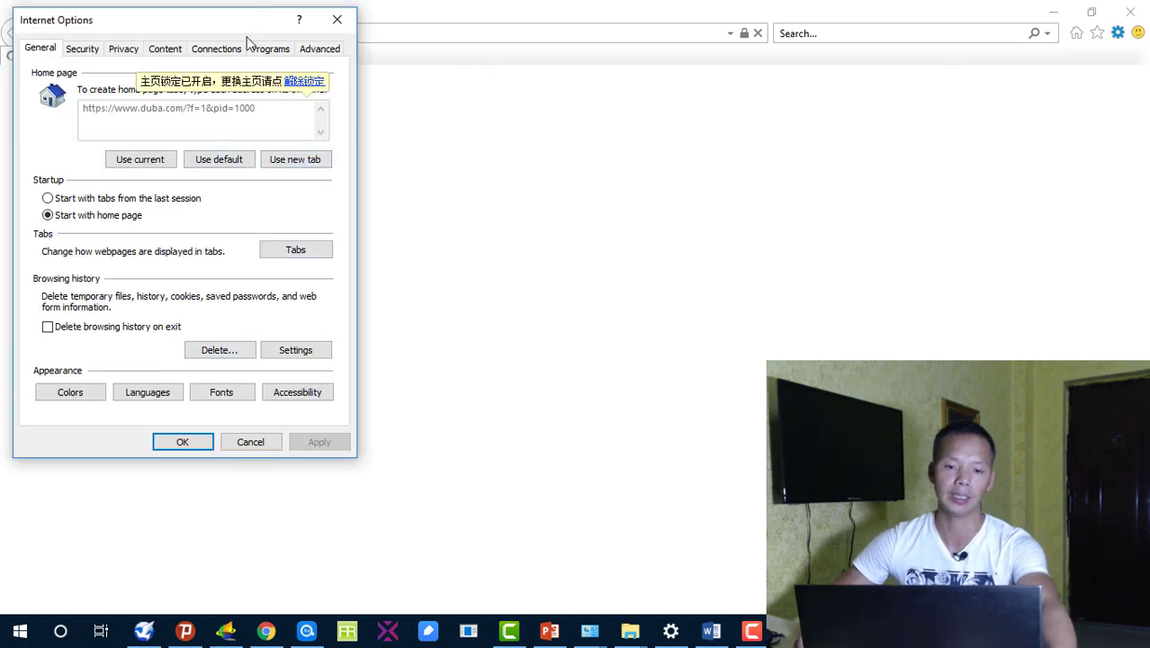
pyautogui.click(216, 49)
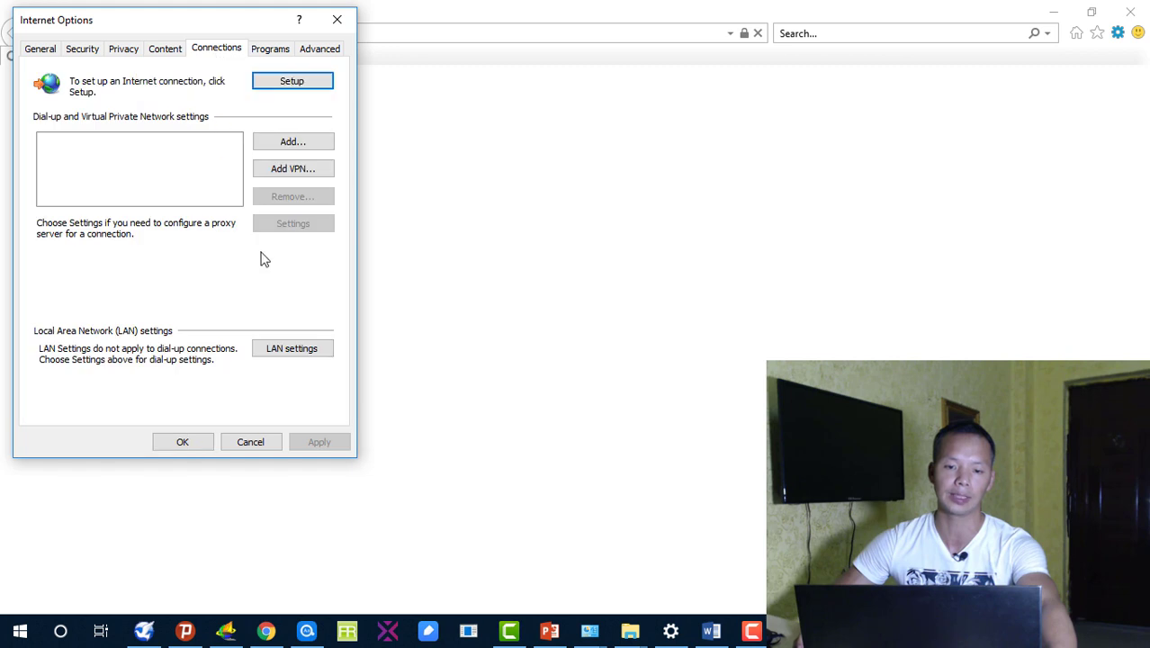
pyautogui.click(275, 351)
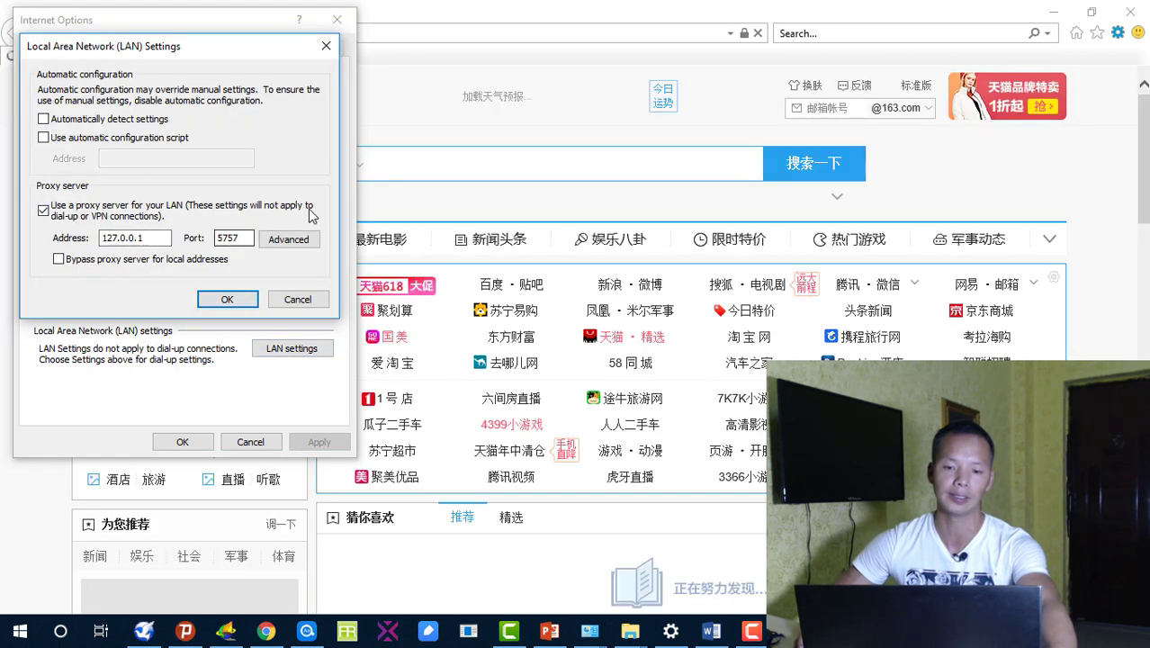
# - Close the LAN settings and the Internet Options dialog of Internet Explorer
pyautogui.click(325, 46)
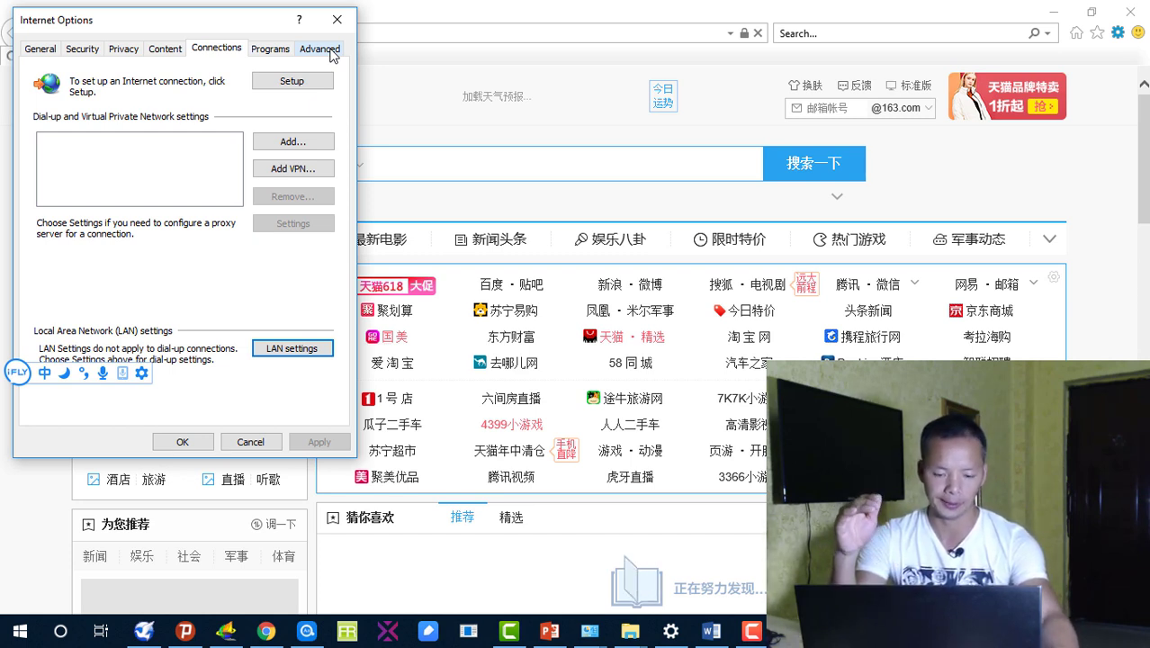
pyautogui.click(142, 633)
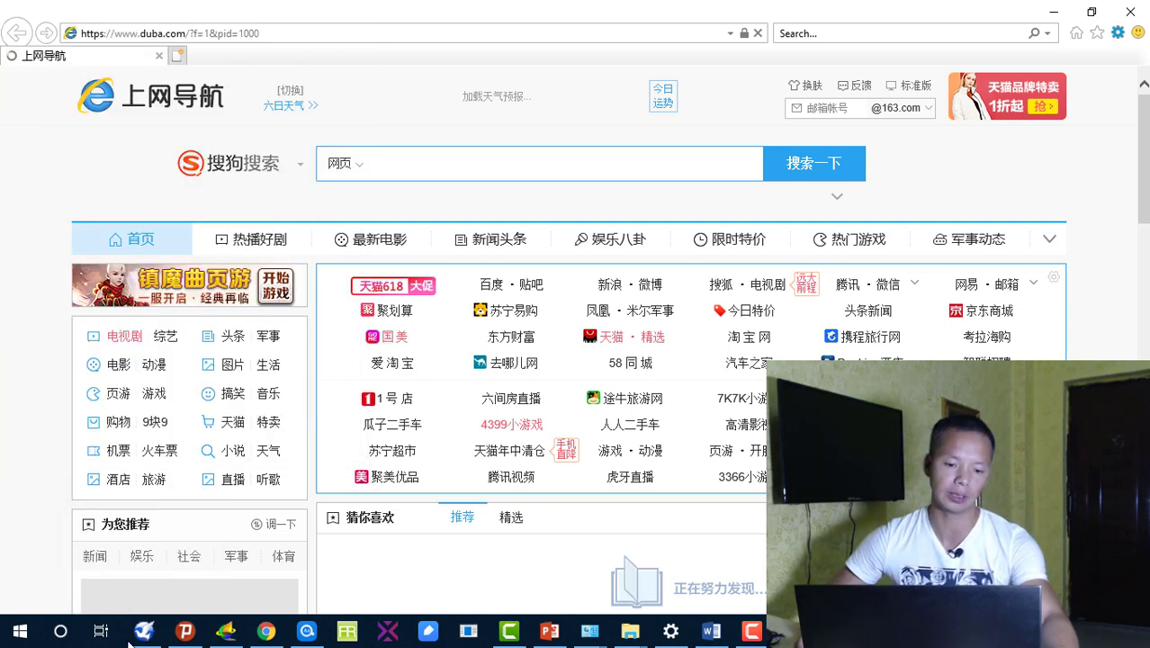
pyautogui.moveTo(142, 633)
pyautogui.moveTo(192, 596)
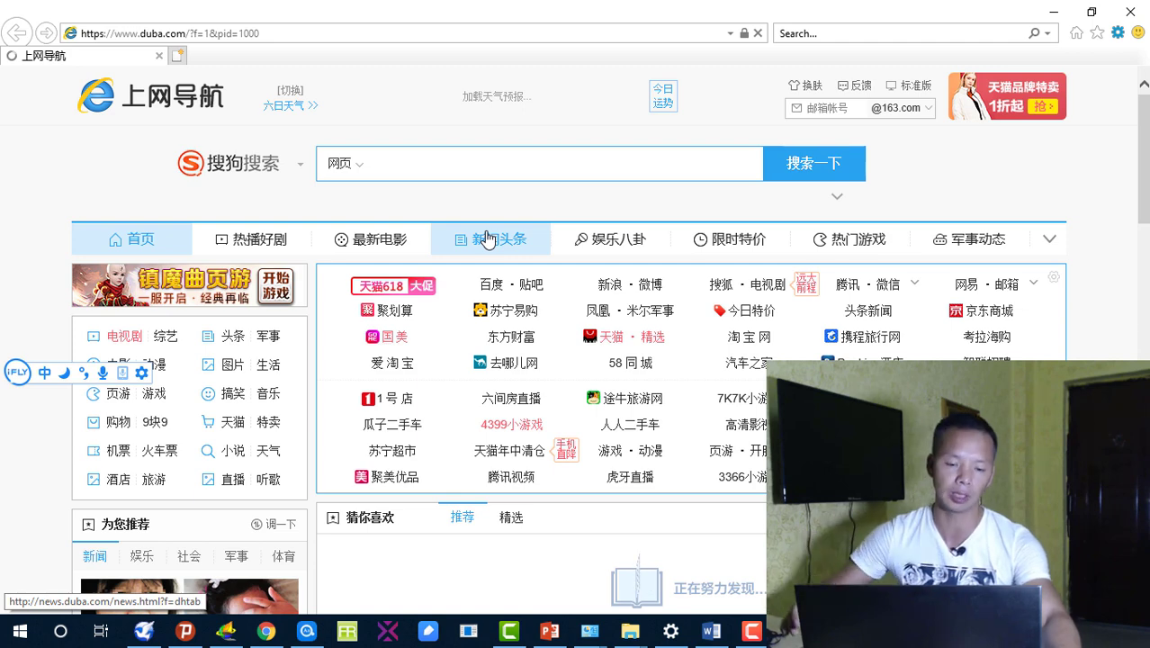
# - Bring up the Freegate window and highlight the server-search message in its status box
pyautogui.click(143, 631)
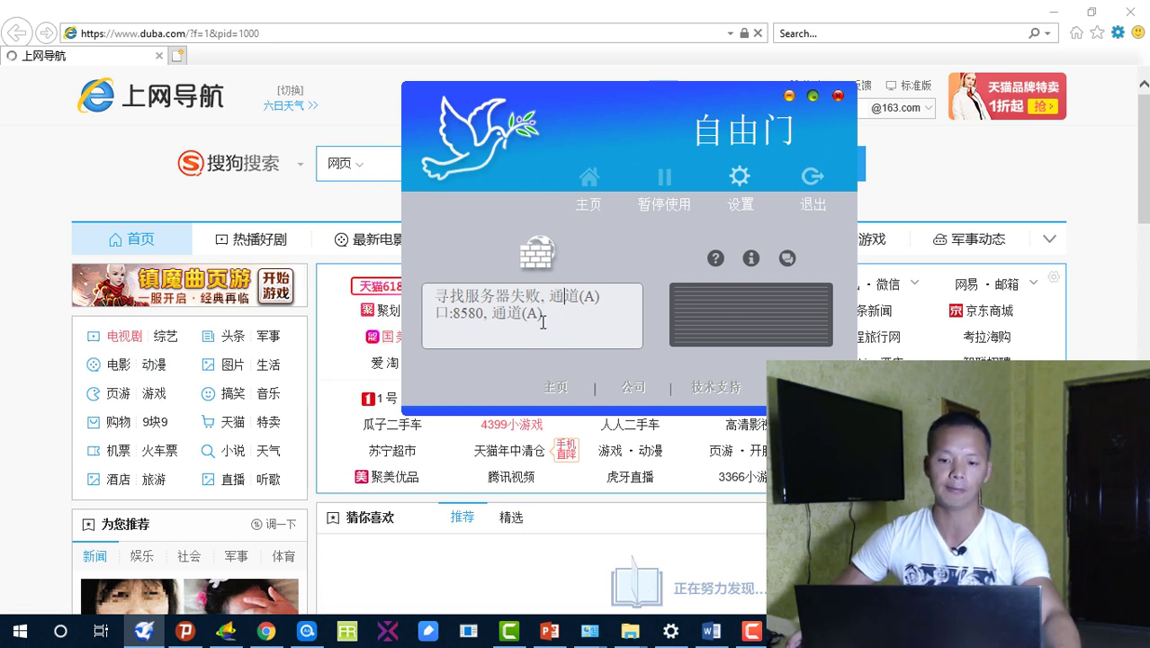
pyautogui.moveTo(565, 297); pyautogui.dragTo(450, 306)
pyautogui.moveTo(549, 296); pyautogui.dragTo(435, 299)
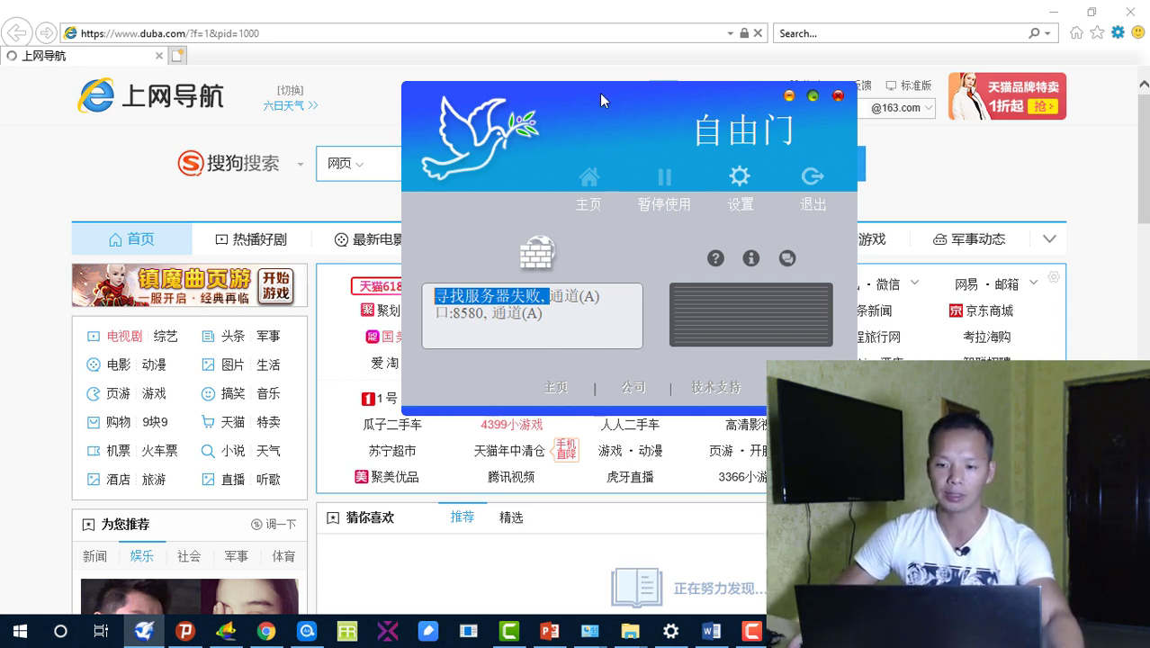
# - Place the Freegate window and the Internet Properties dialog side by side and open the LAN settings
pyautogui.moveTo(611, 166); pyautogui.dragTo(339, 149)
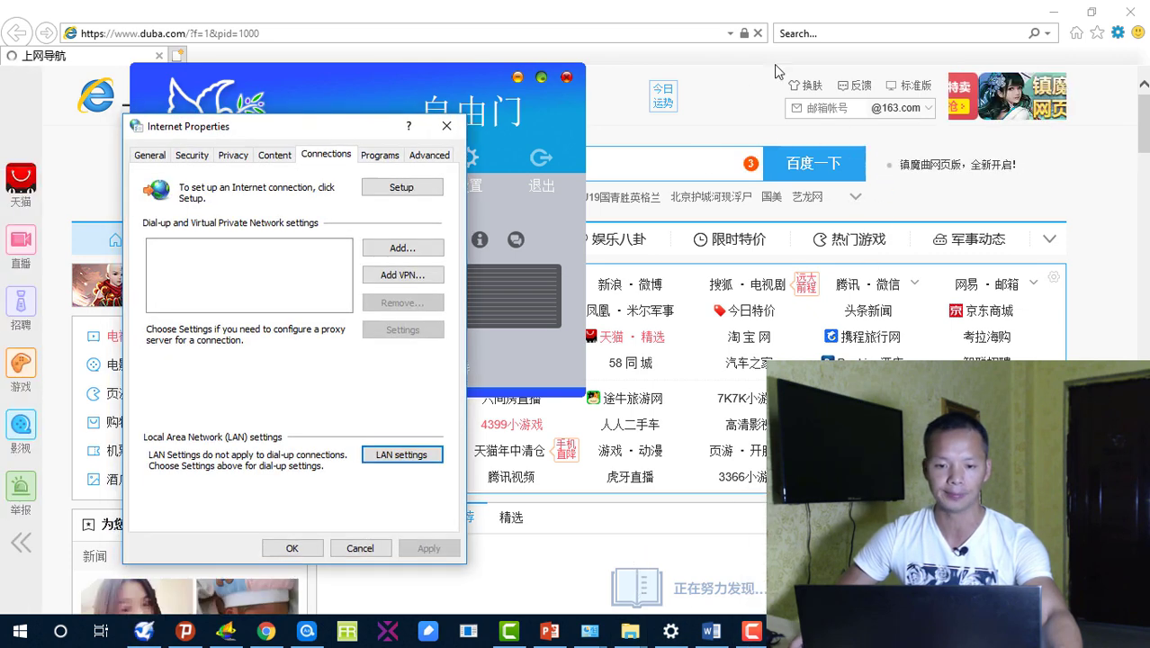
pyautogui.moveTo(270, 123); pyautogui.dragTo(890, 33)
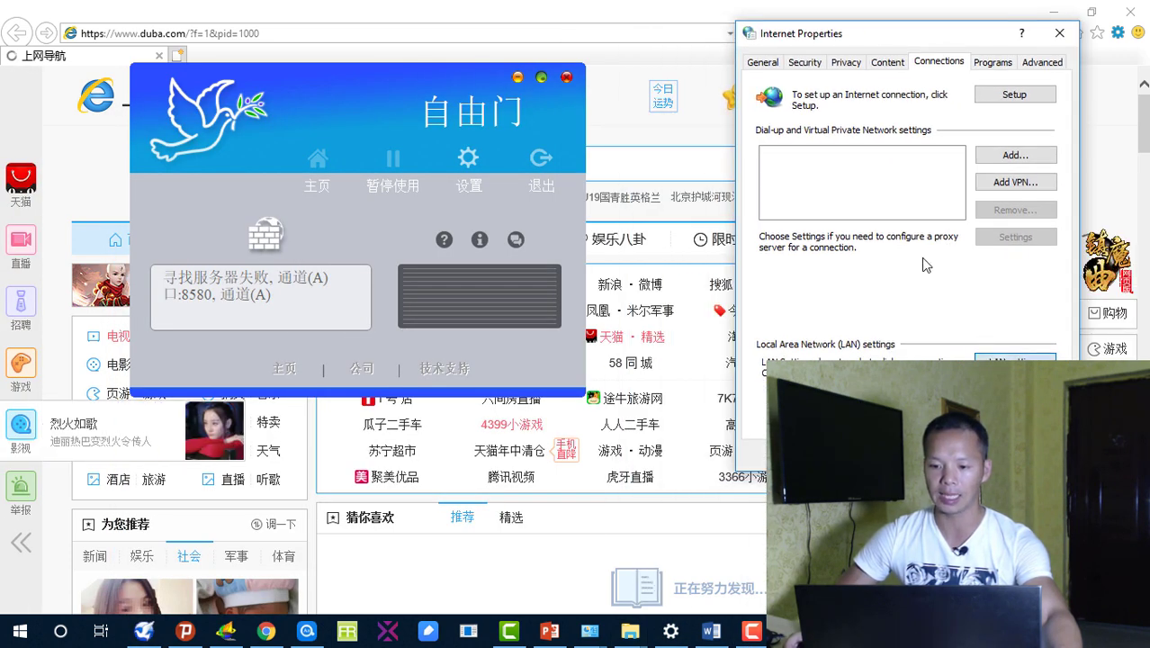
pyautogui.click(1015, 367)
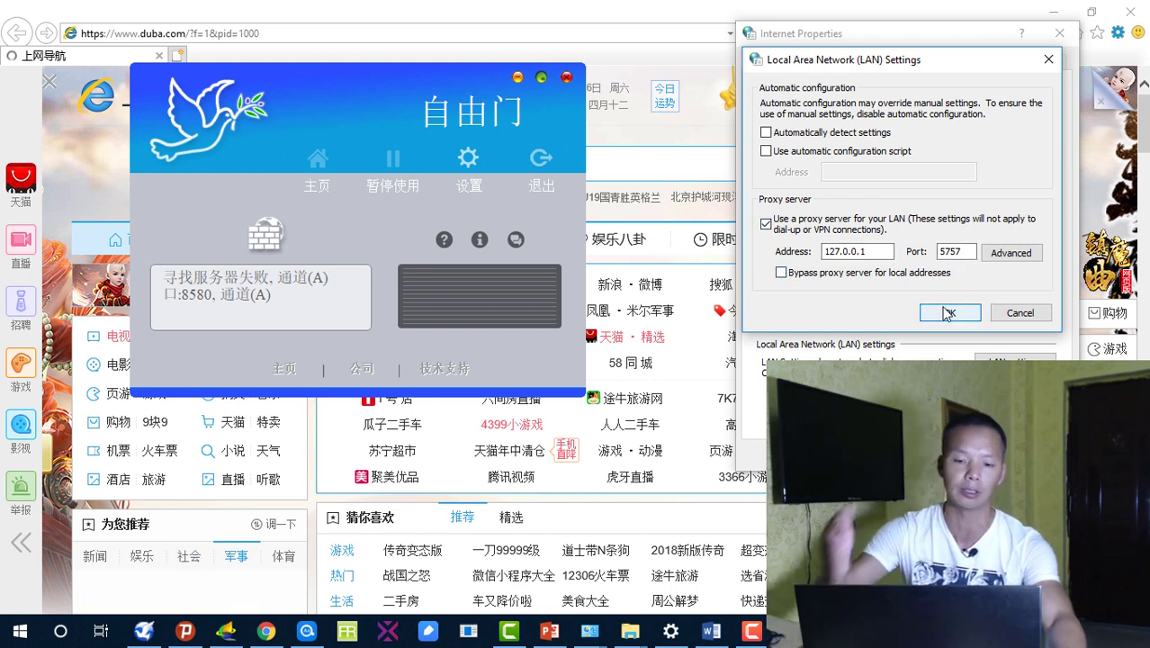
pyautogui.click(286, 298)
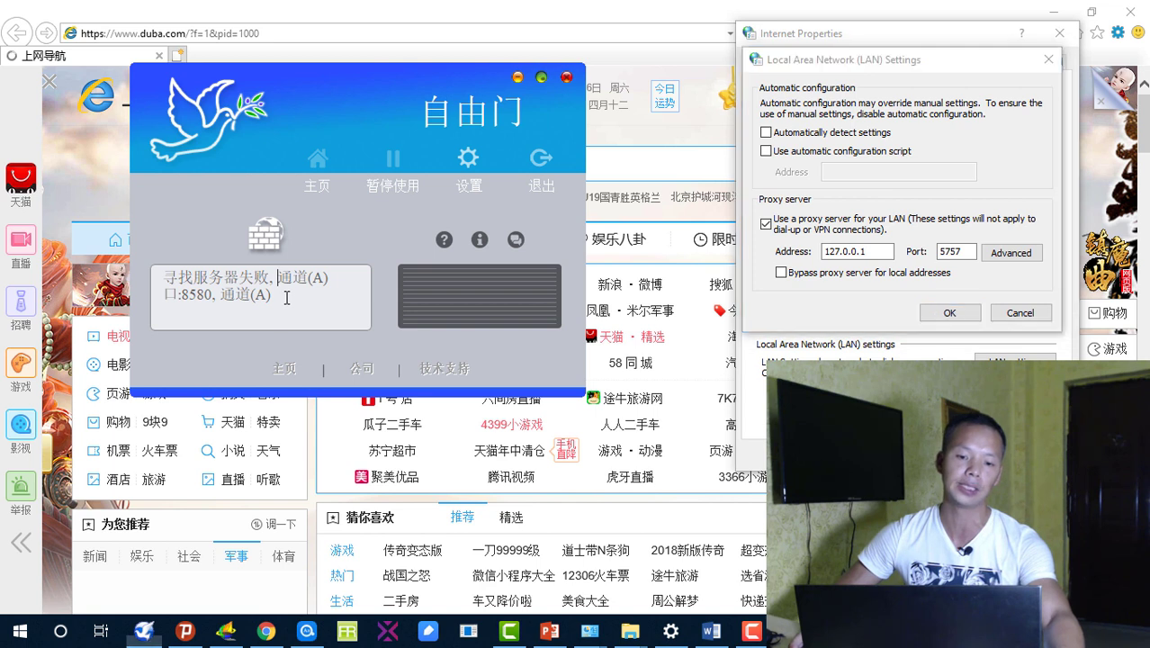
pyautogui.moveTo(276, 278); pyautogui.dragTo(178, 278)
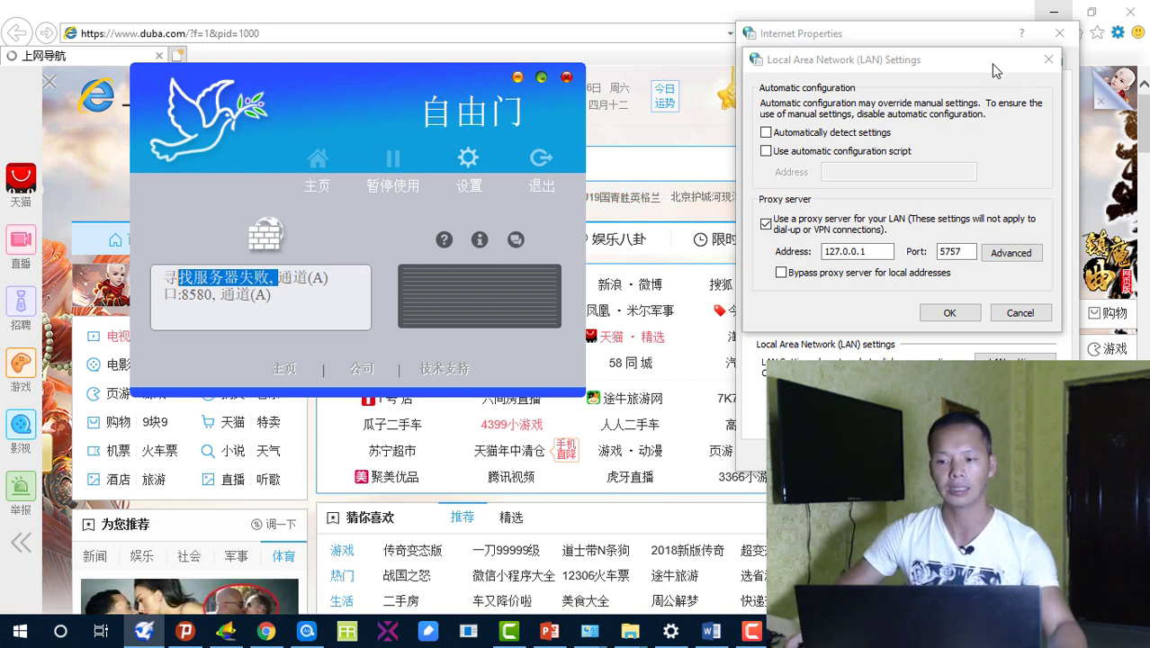
pyautogui.moveTo(995, 70); pyautogui.dragTo(780, 60)
pyautogui.click(859, 50)
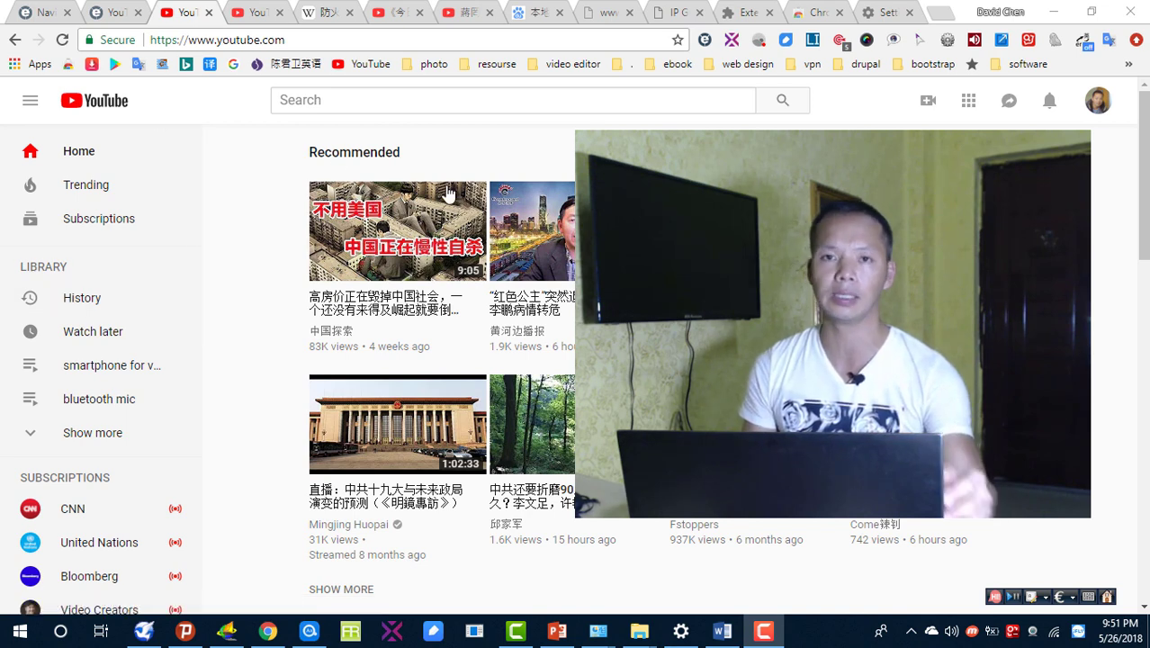
# - Open the extensions page in Chrome
pyautogui.moveTo(448, 193)
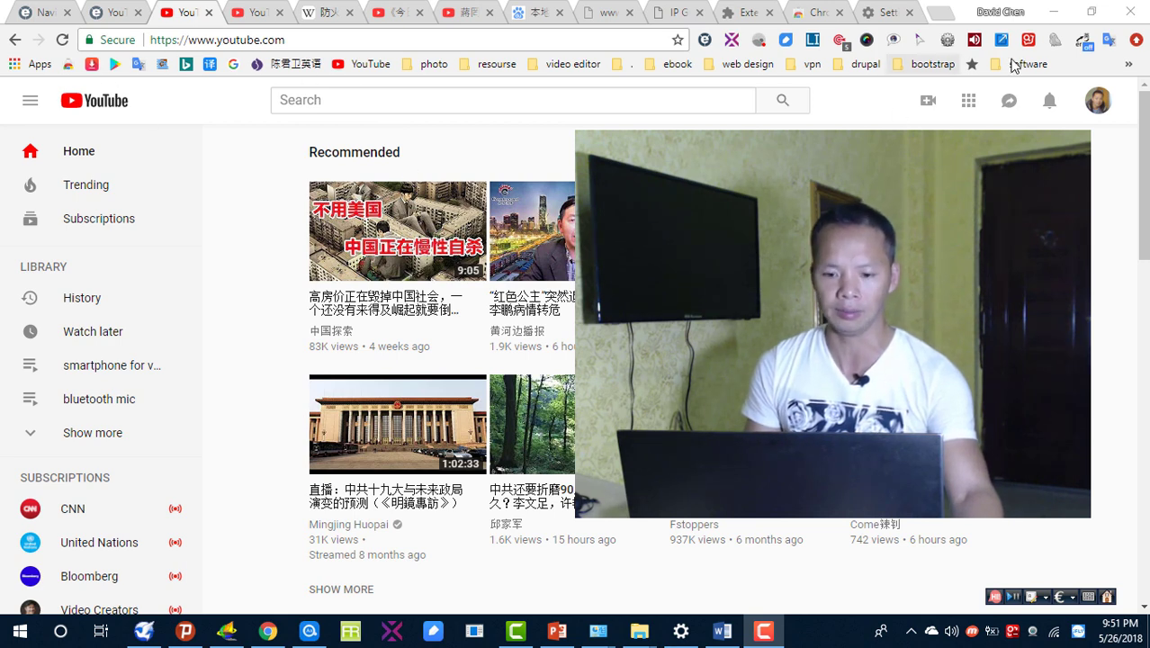
pyautogui.moveTo(262, 633)
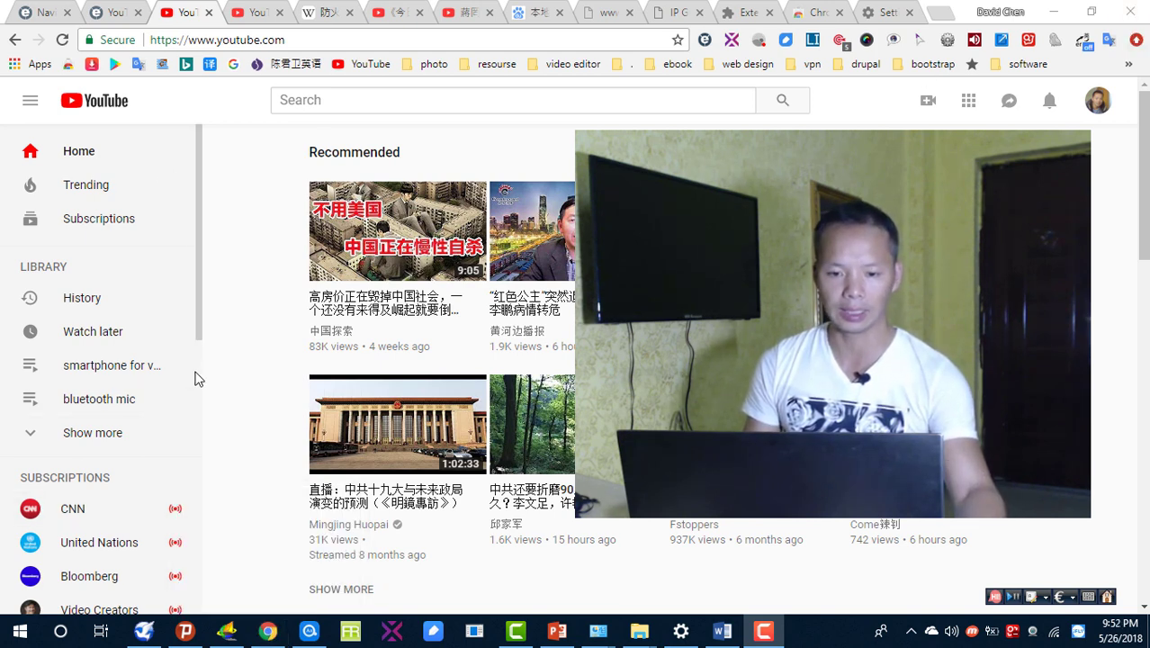
pyautogui.click(1137, 41)
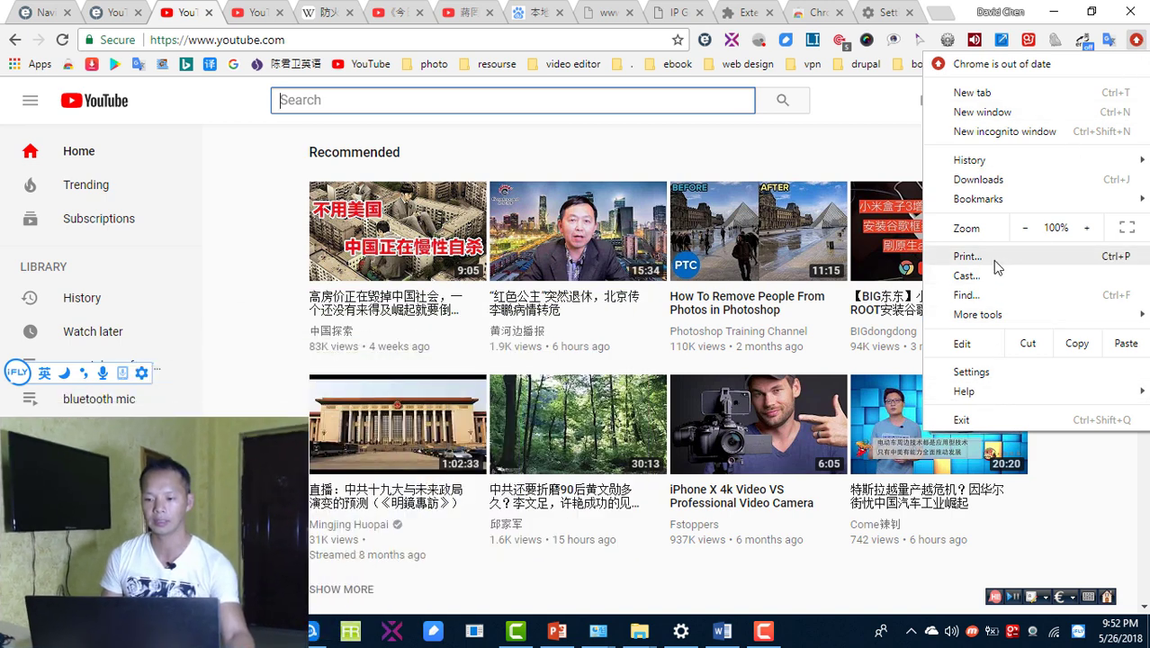
pyautogui.moveTo(983, 319)
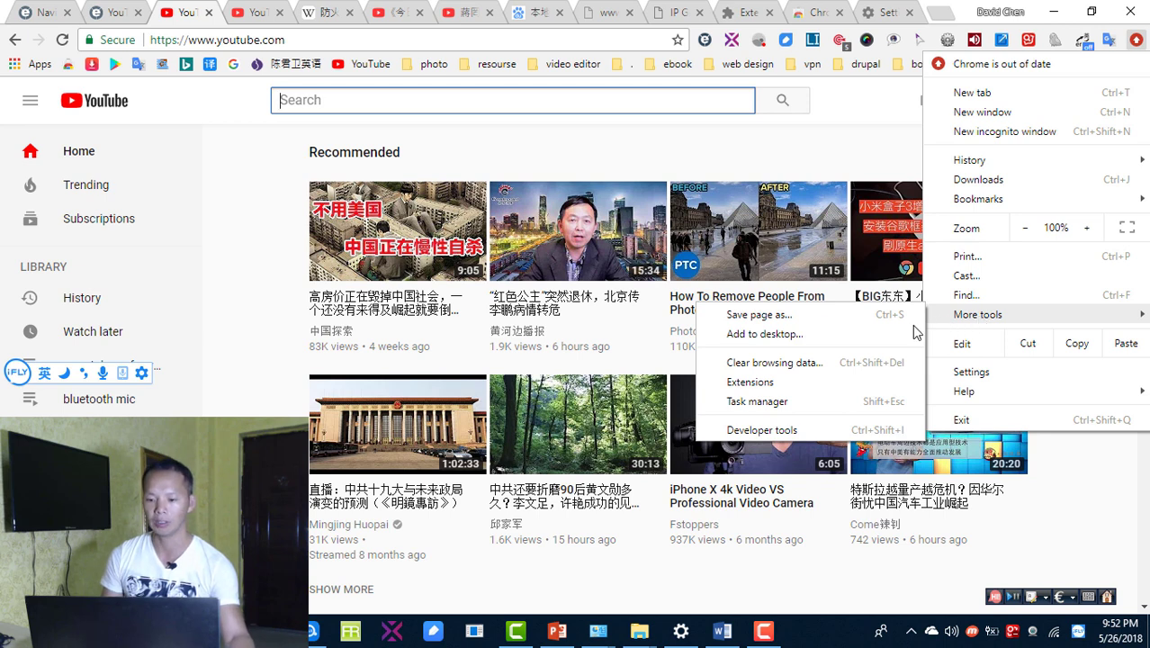
pyautogui.click(772, 389)
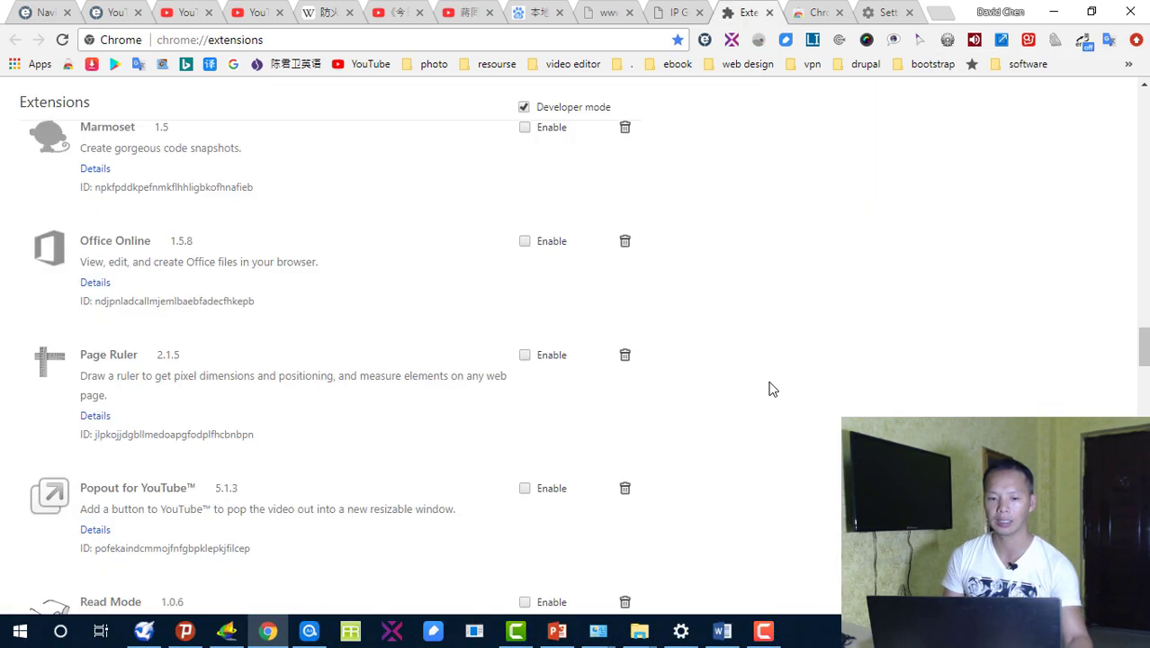
# - Look through the installed Chrome extensions and open the Chrome Web Store to get more extensions
pyautogui.scroll(20, 1048, 311)
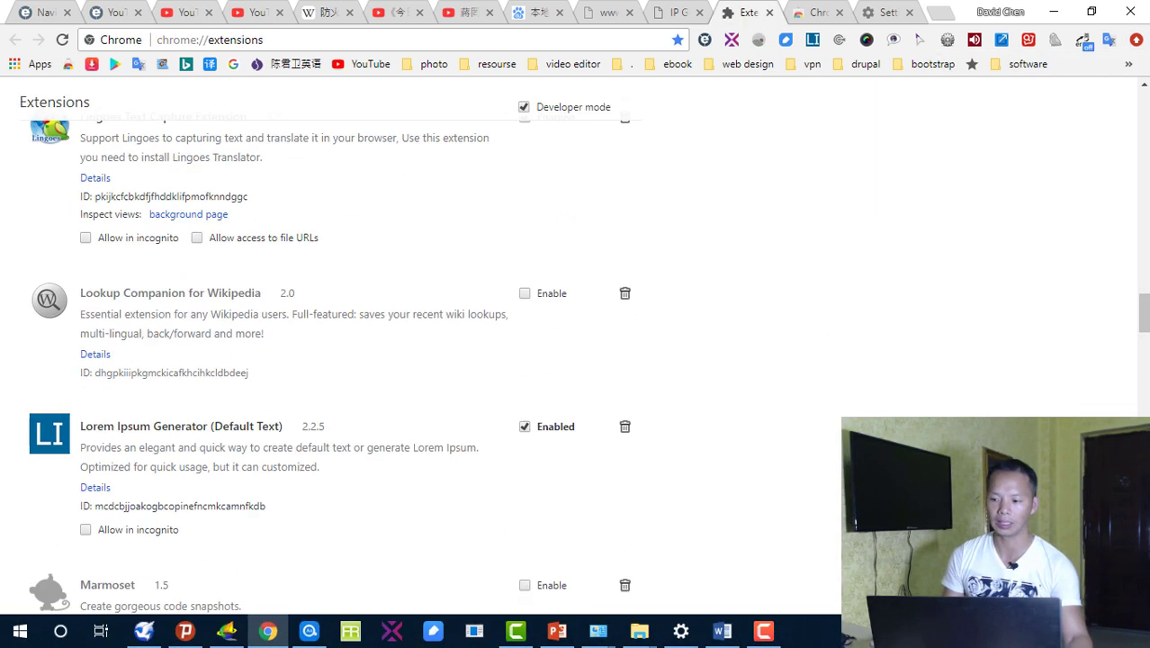
pyautogui.scroll(15, 1147, 151)
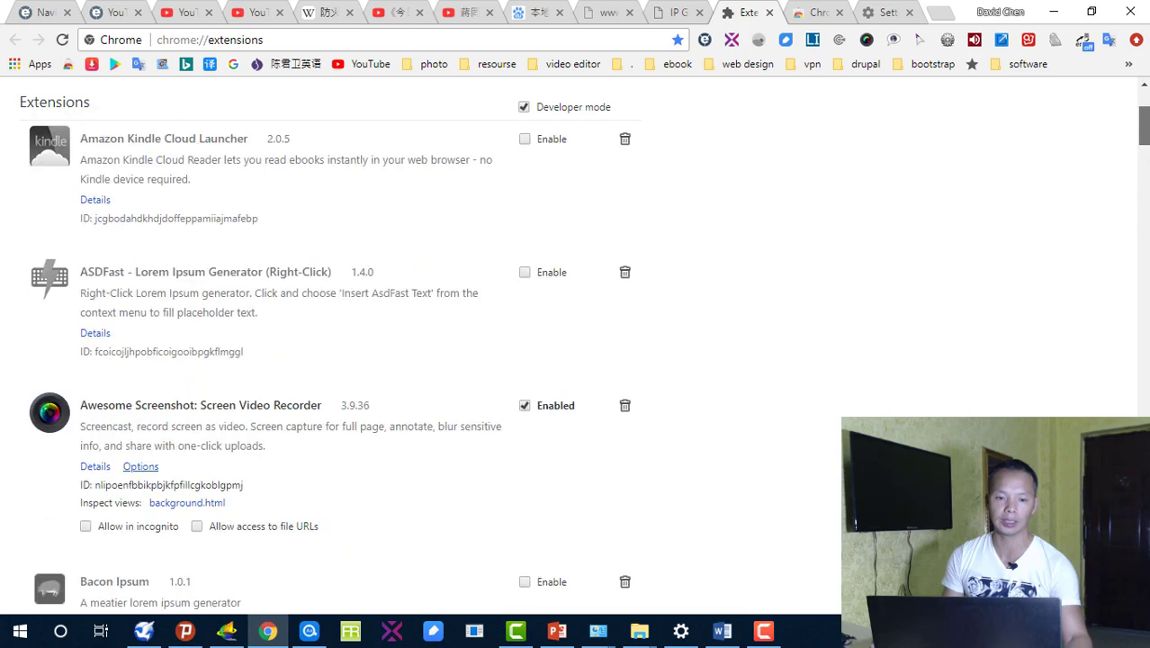
pyautogui.scroll(-13, 1147, 151)
pyautogui.scroll(-5, 576, 342)
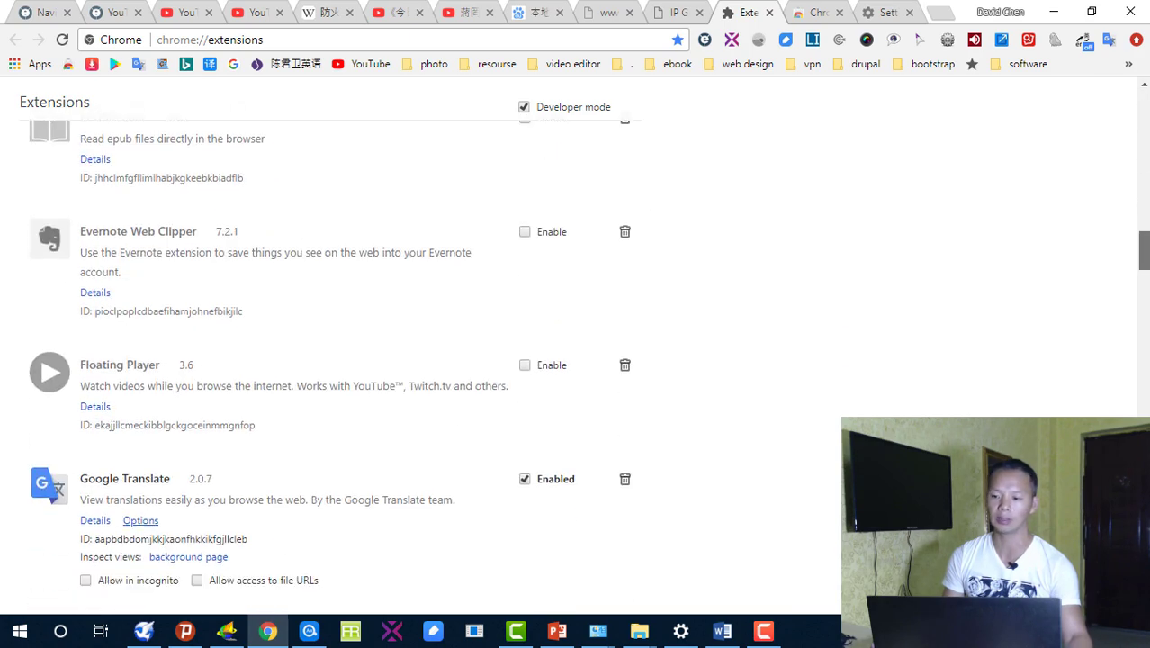
pyautogui.scroll(-20, 576, 342)
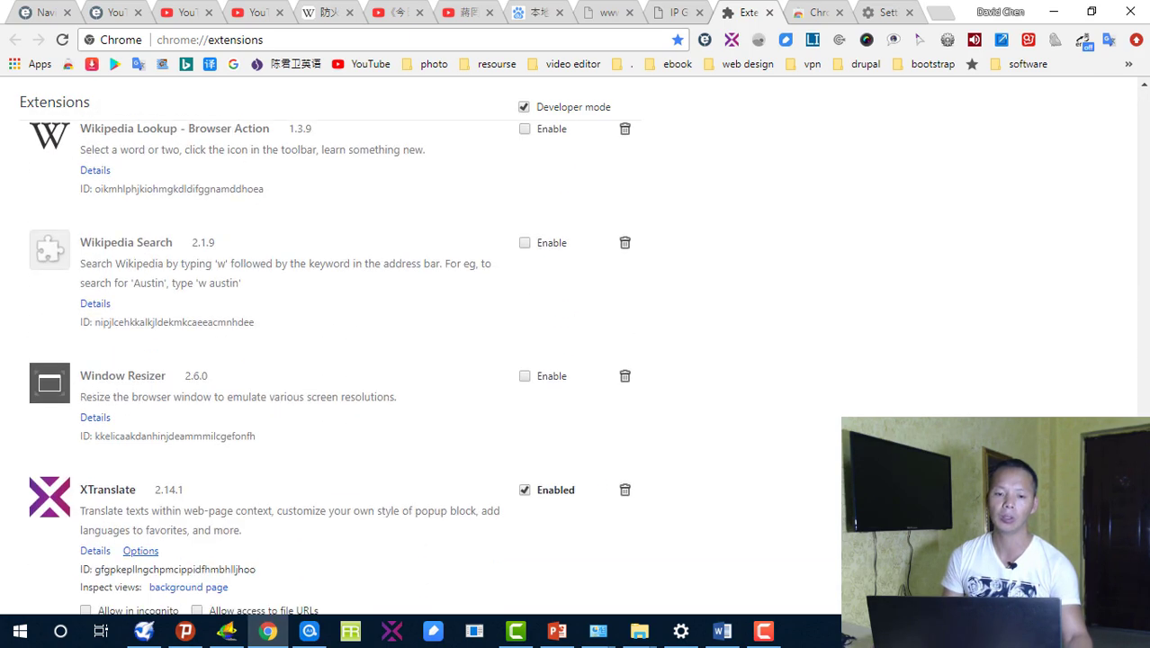
pyautogui.scroll(-4, 576, 342)
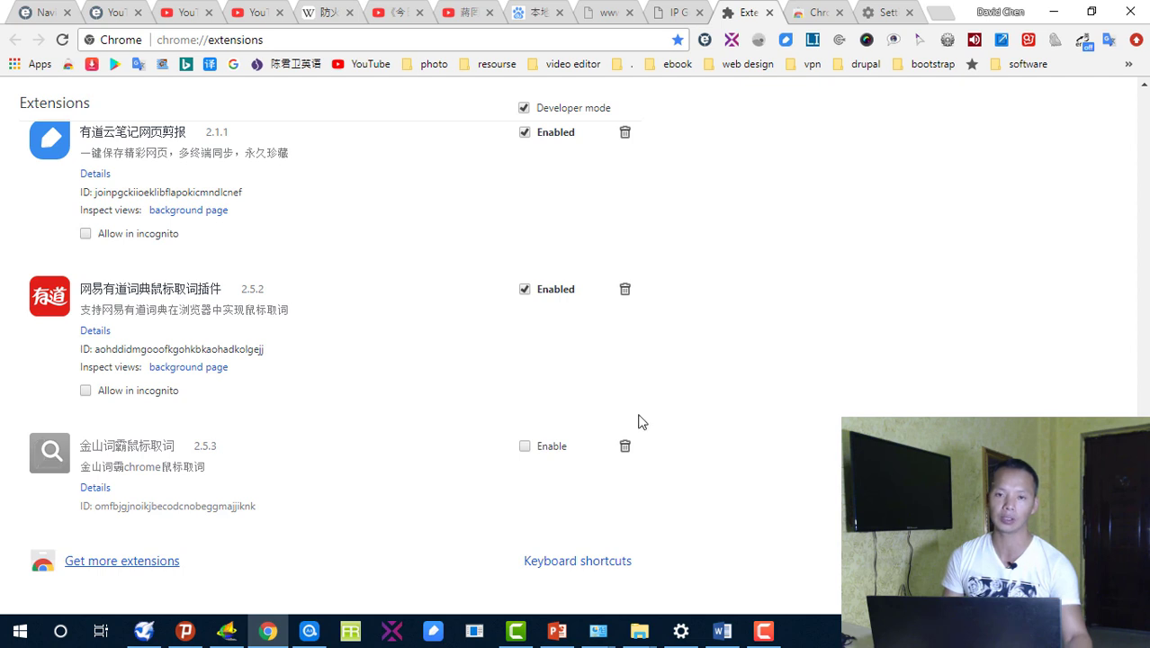
pyautogui.click(163, 575)
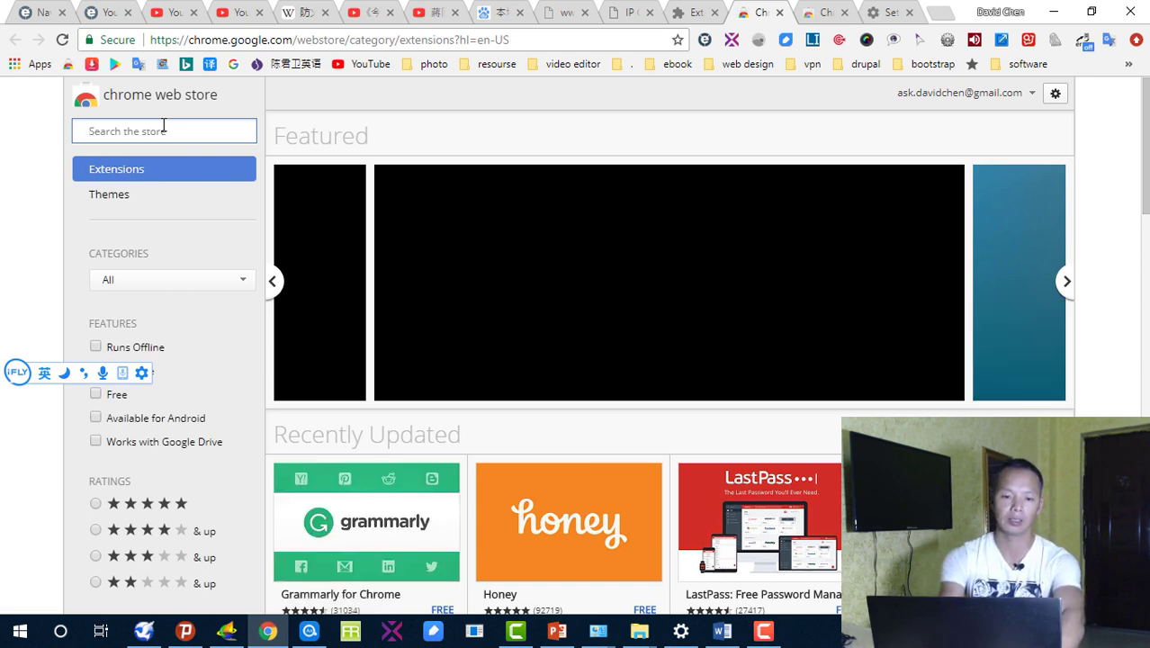
# - Search the Chrome Web Store for "switchyomega" and add the Proxy SwitchyOmega extension to Chrome
pyautogui.write('swi')
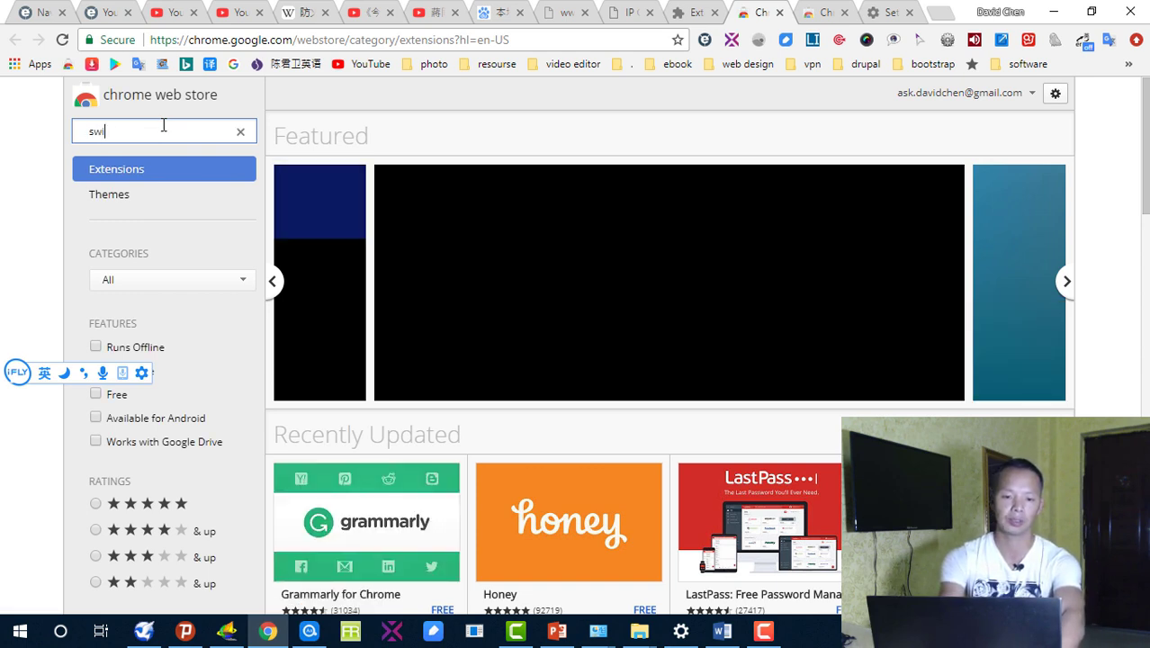
pyautogui.write('tchyome')
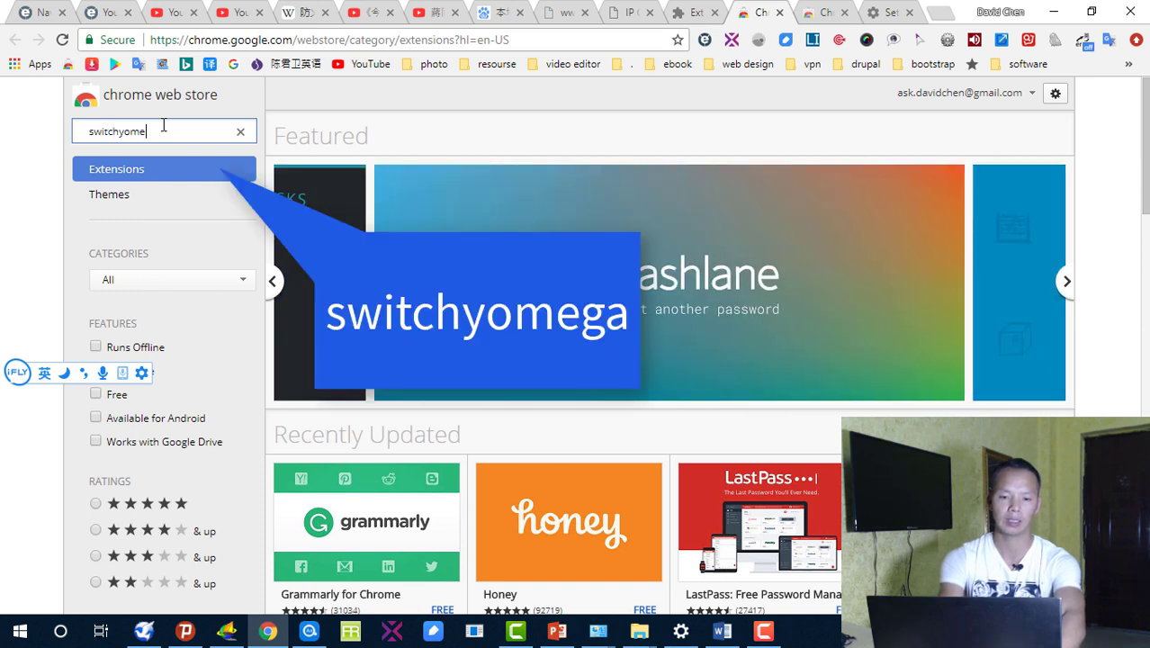
pyautogui.write('ga')
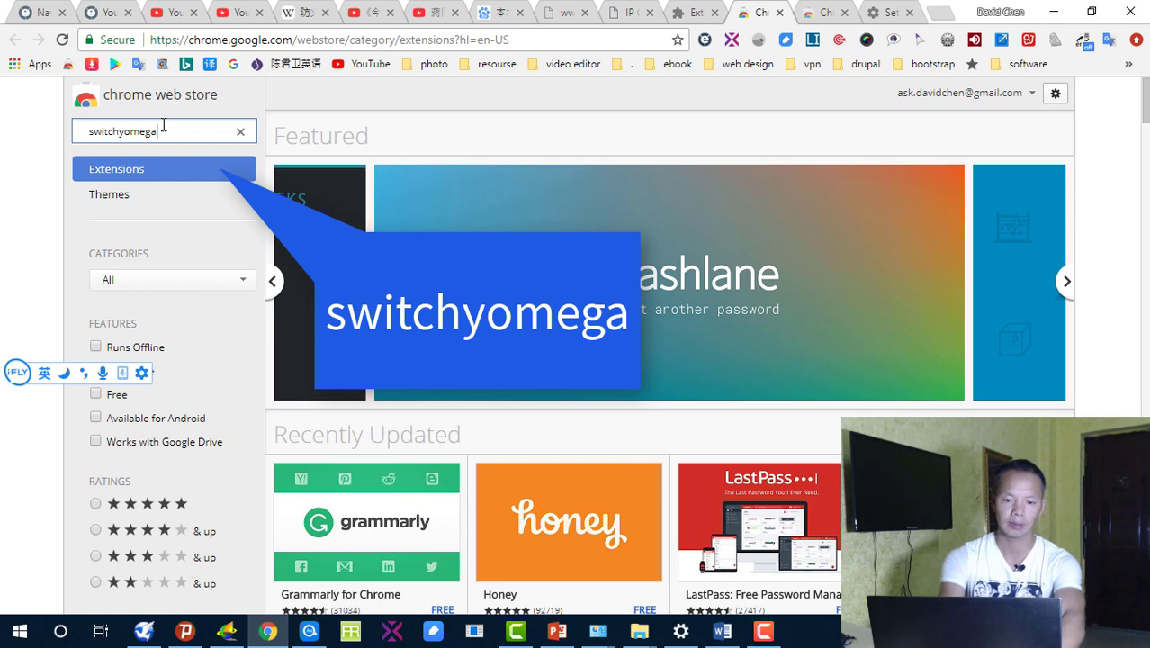
pyautogui.press('Return')
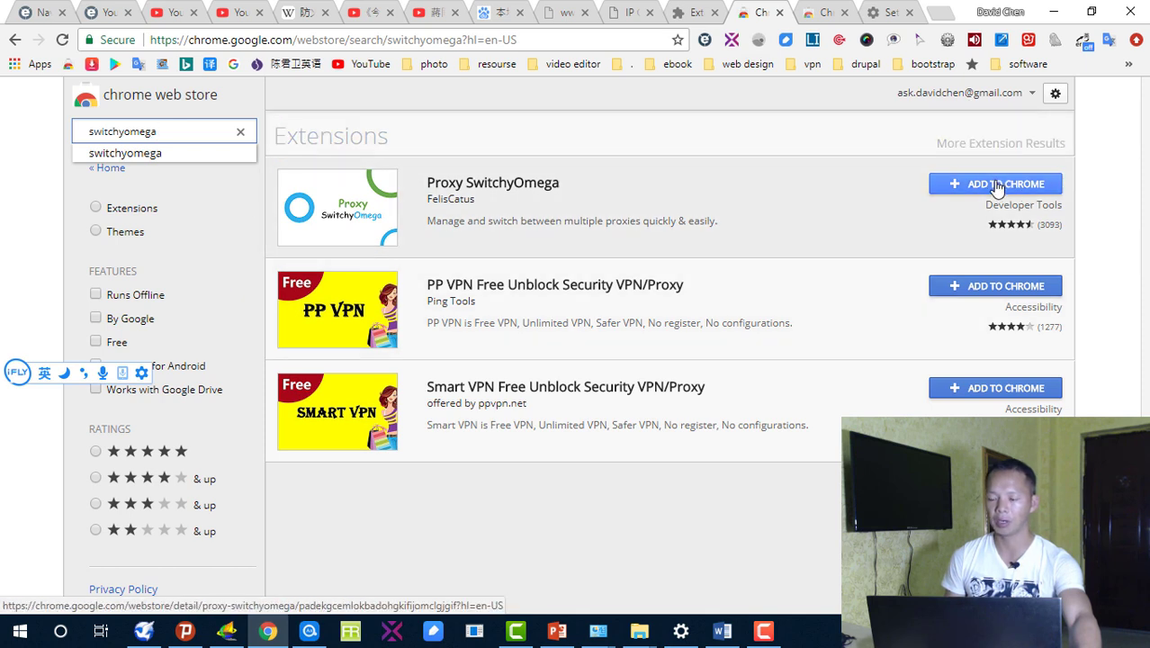
pyautogui.click(995, 190)
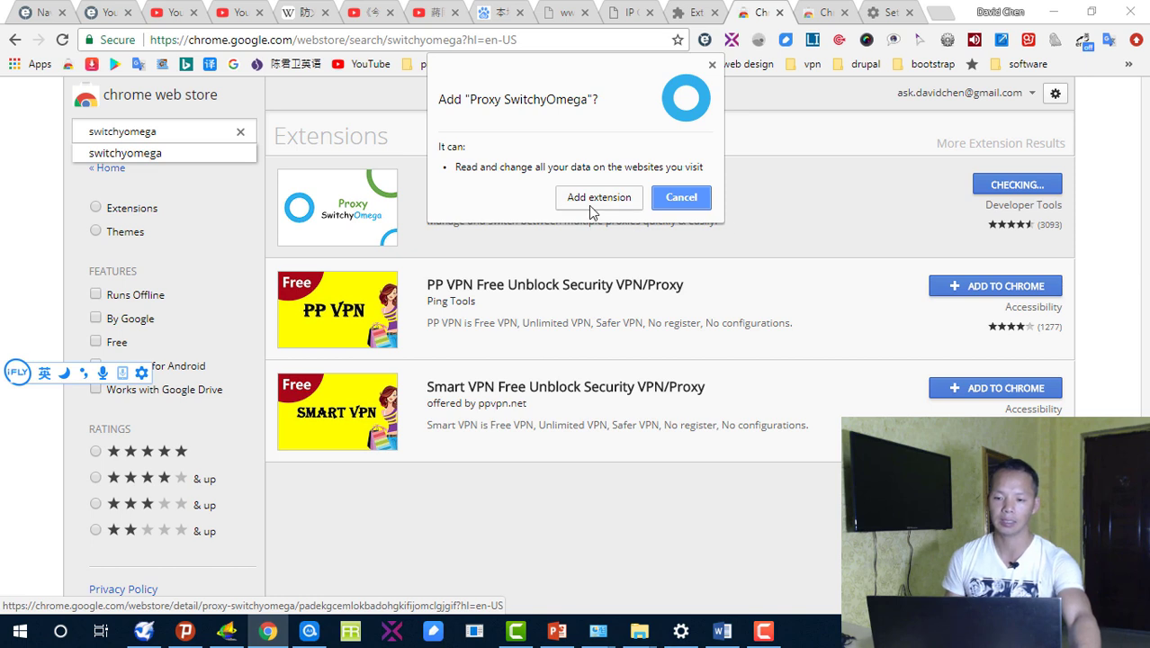
pyautogui.click(588, 199)
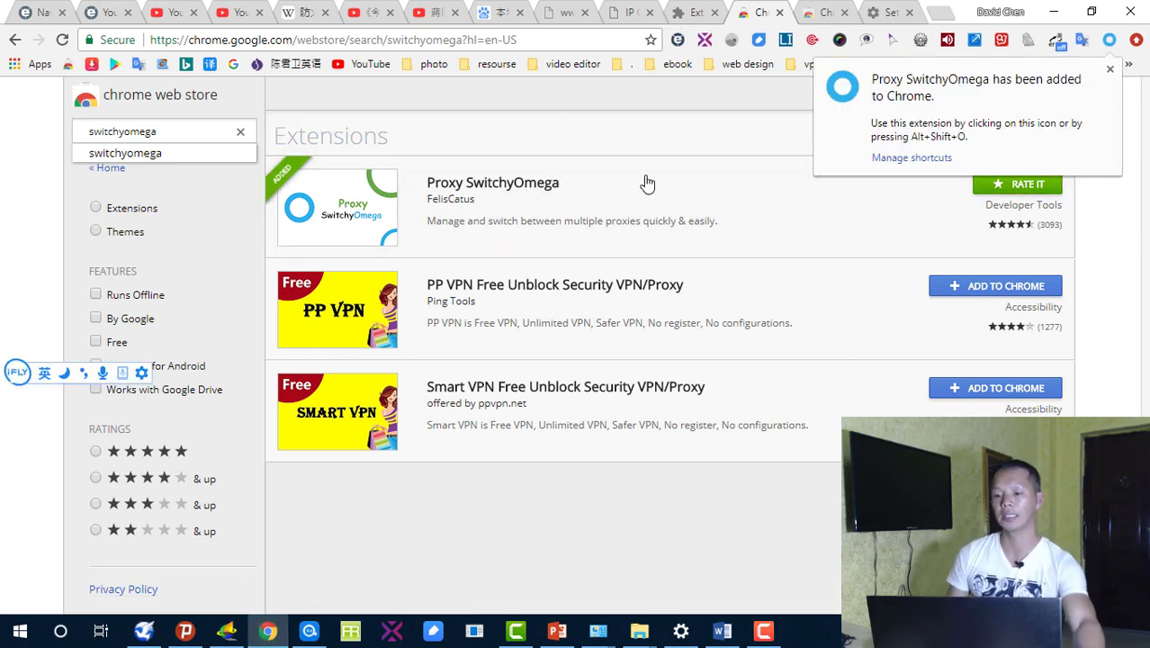
# - Go through SwitchyOmega's welcome guide to its end, view the proxy profile and close the options page
pyautogui.click(1109, 40)
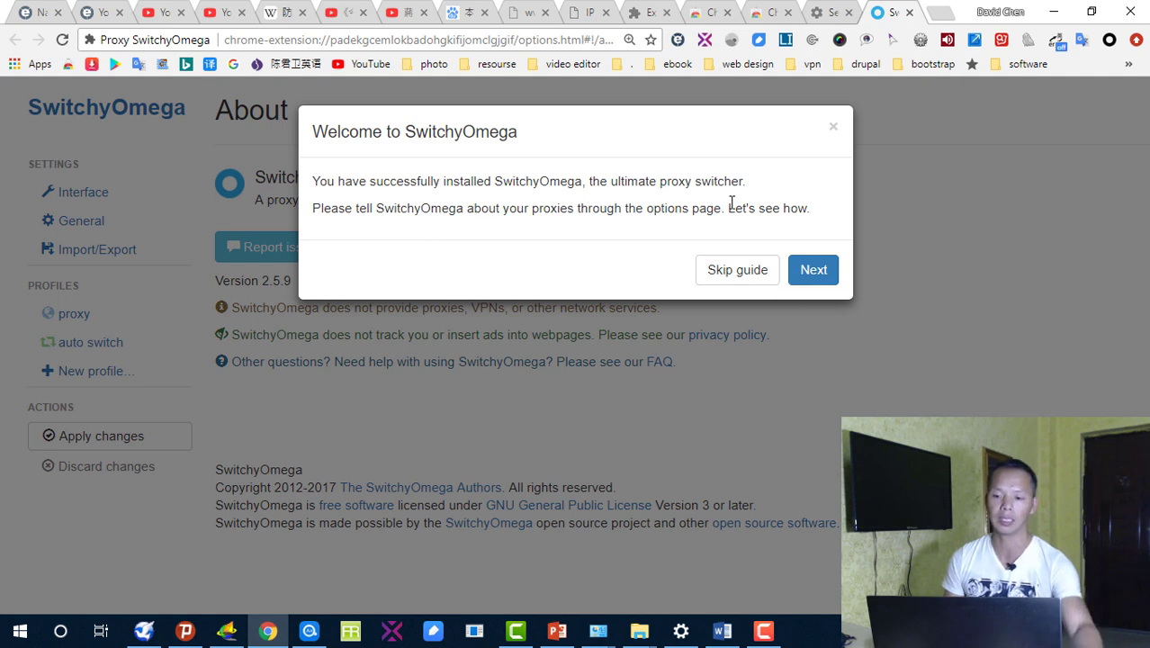
pyautogui.click(813, 271)
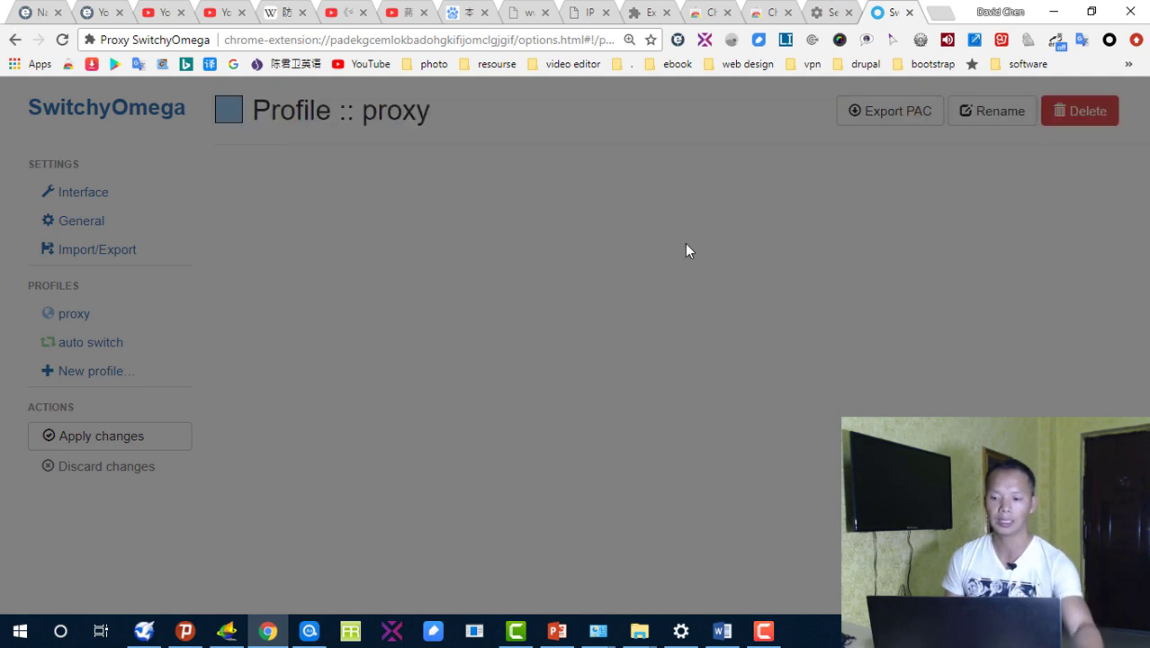
pyautogui.click(590, 358)
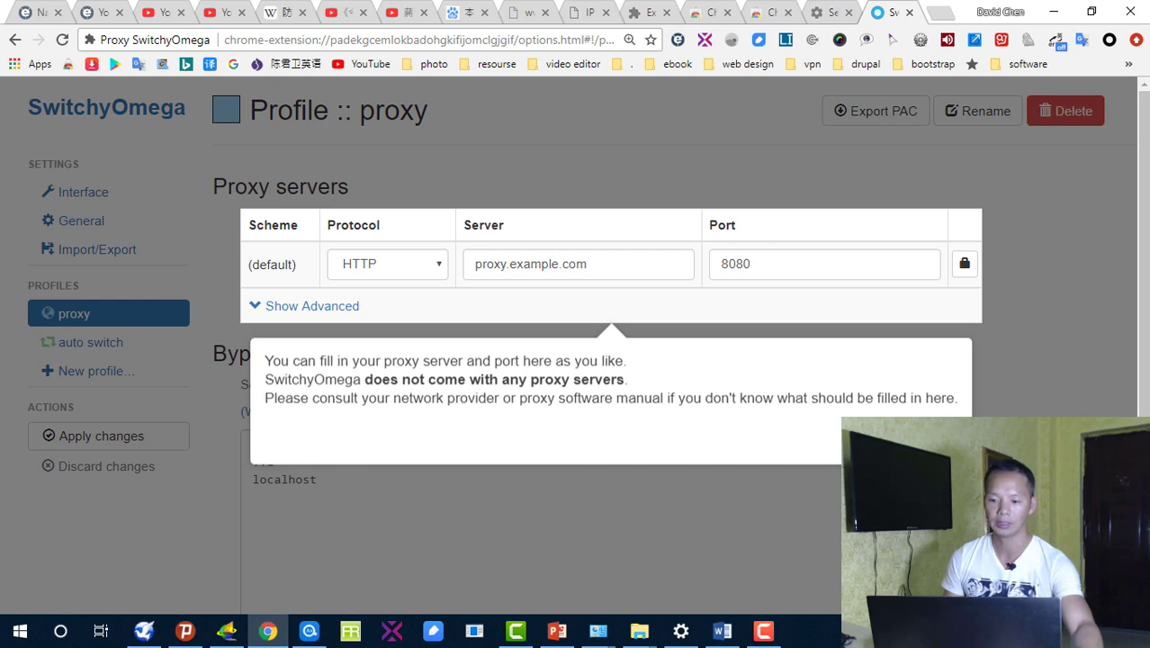
pyautogui.click(921, 437)
pyautogui.click(835, 390)
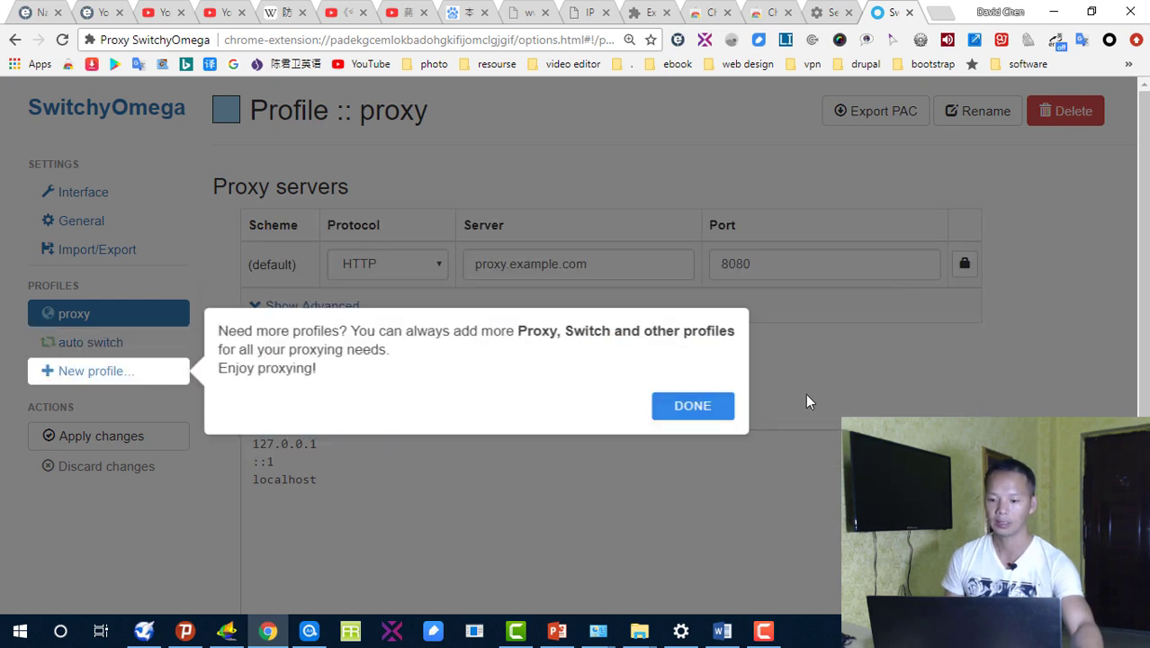
pyautogui.click(680, 417)
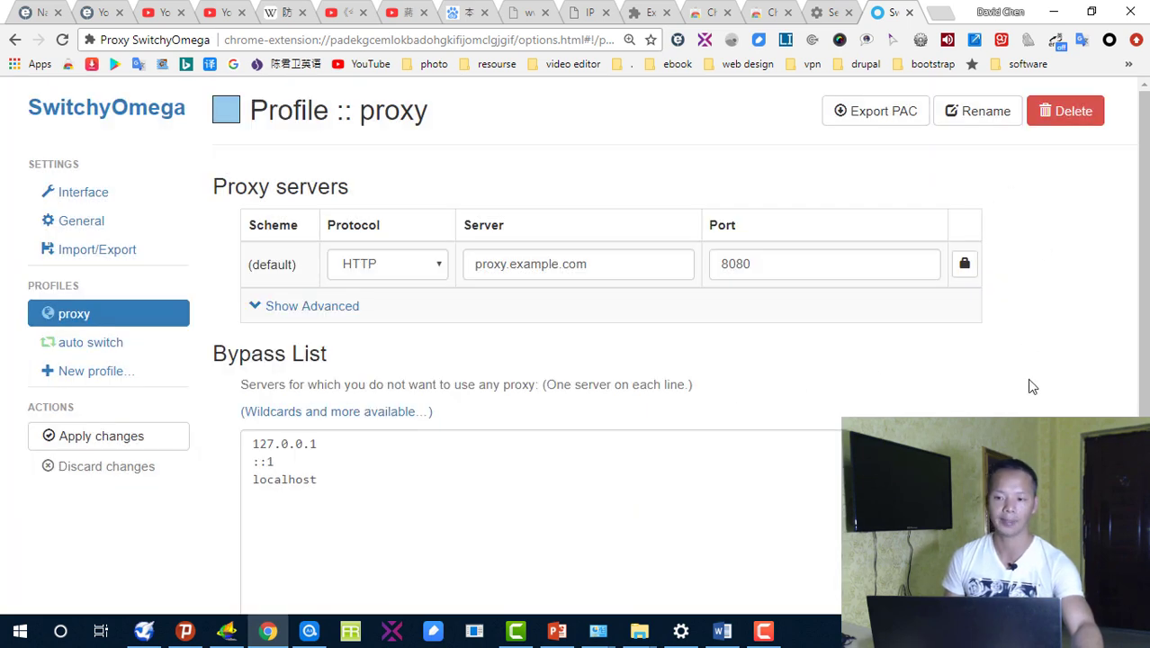
pyautogui.scroll(-1, 1030, 396)
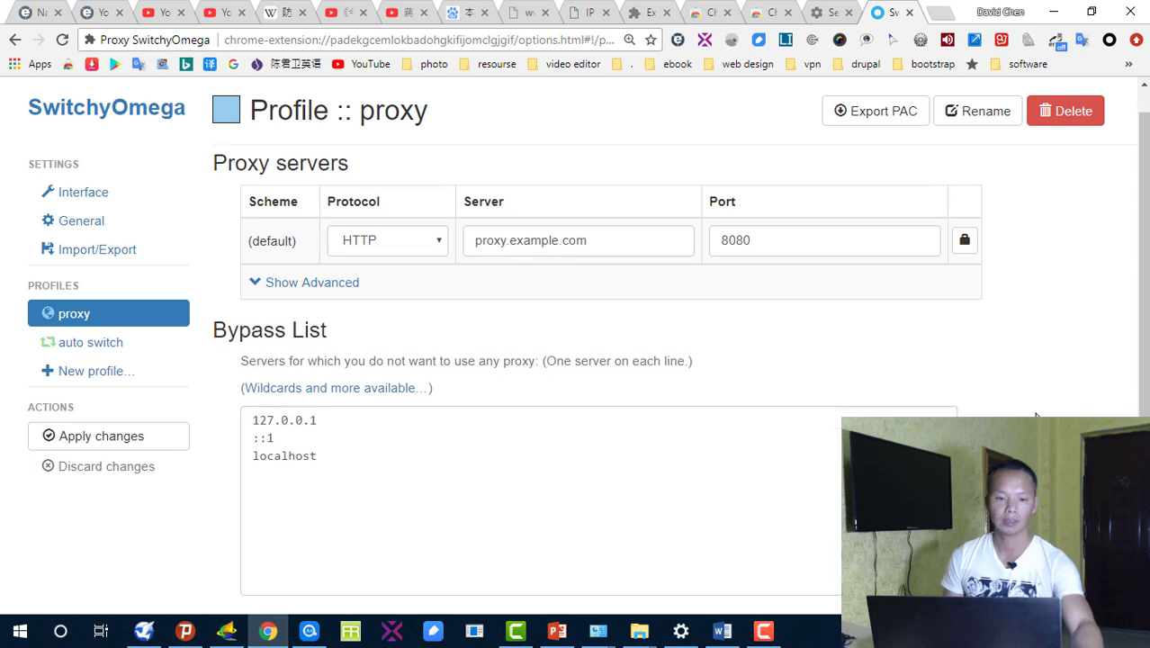
pyautogui.click(909, 12)
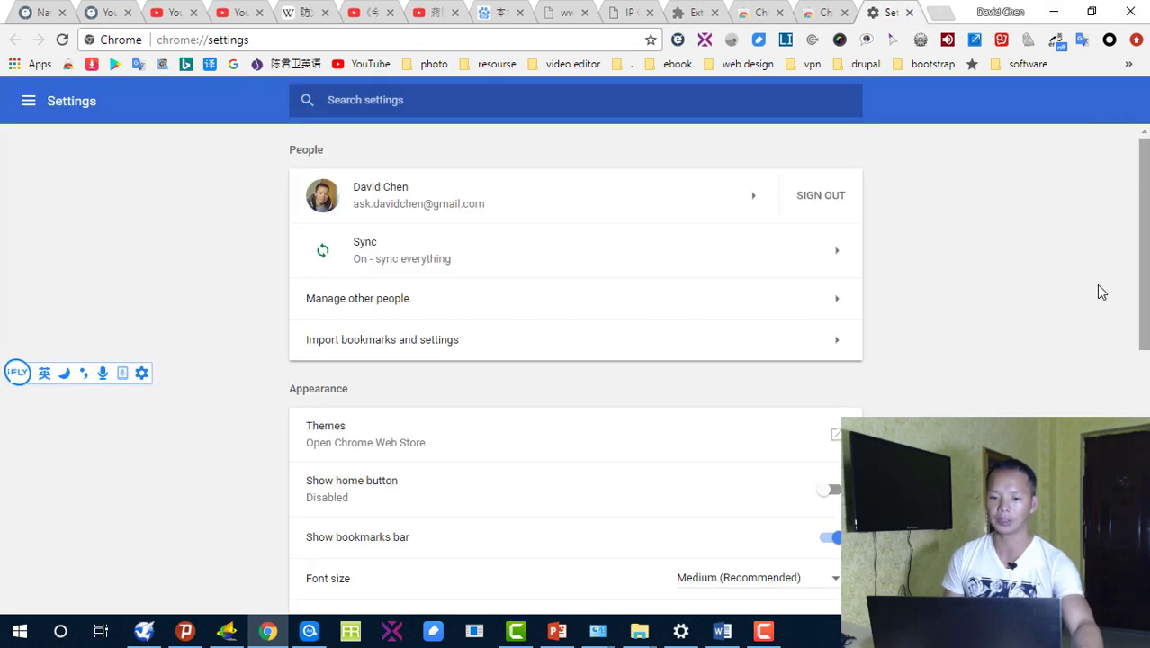
# - Open the SwitchyOmega options and go to the profiles, with the proxy profile shown
pyautogui.click(1110, 41)
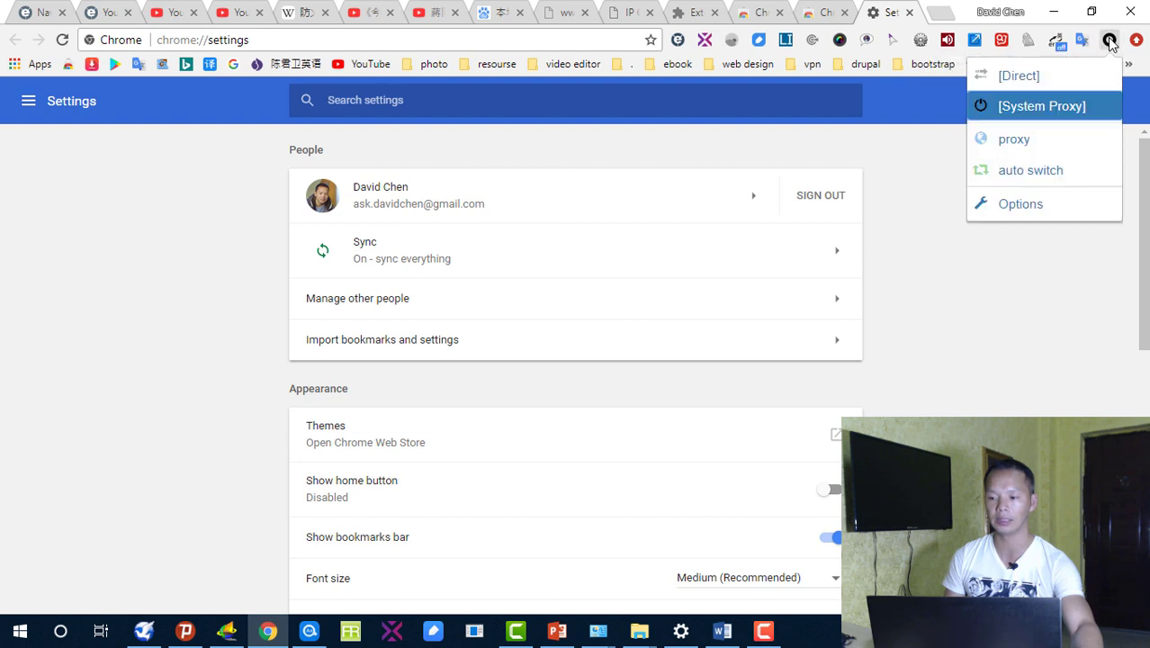
pyautogui.click(1037, 214)
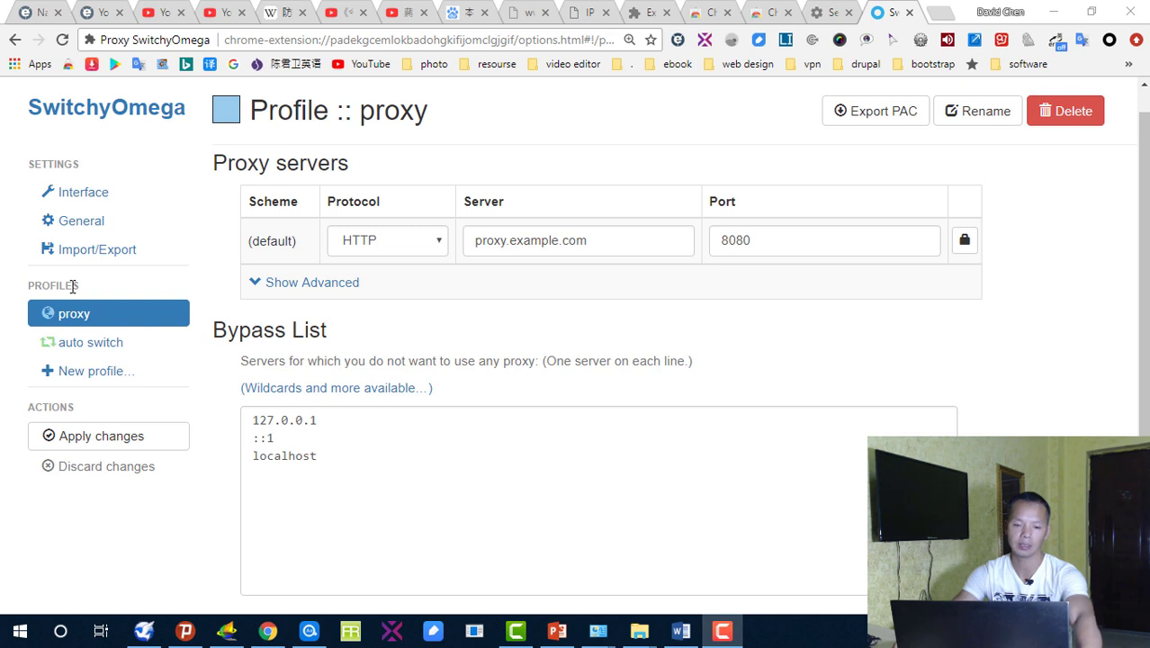
pyautogui.moveTo(99, 286); pyautogui.dragTo(61, 288)
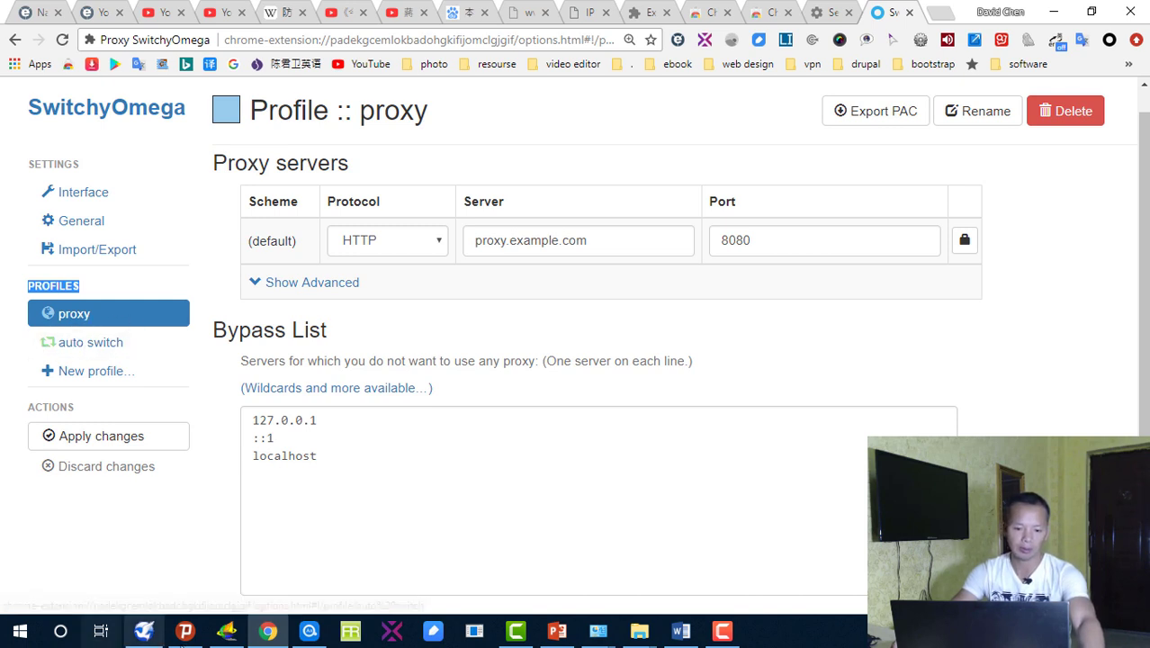
pyautogui.moveTo(179, 637)
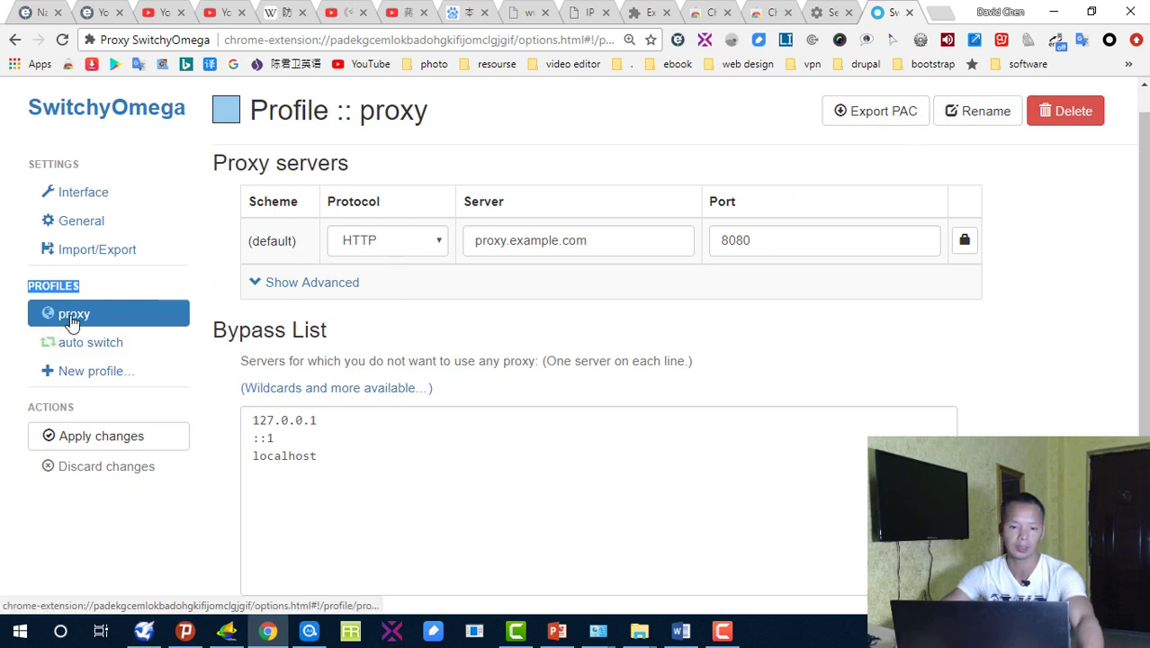
# - Rename the SwitchyOmega profile "proxy" to "men"
pyautogui.click(974, 120)
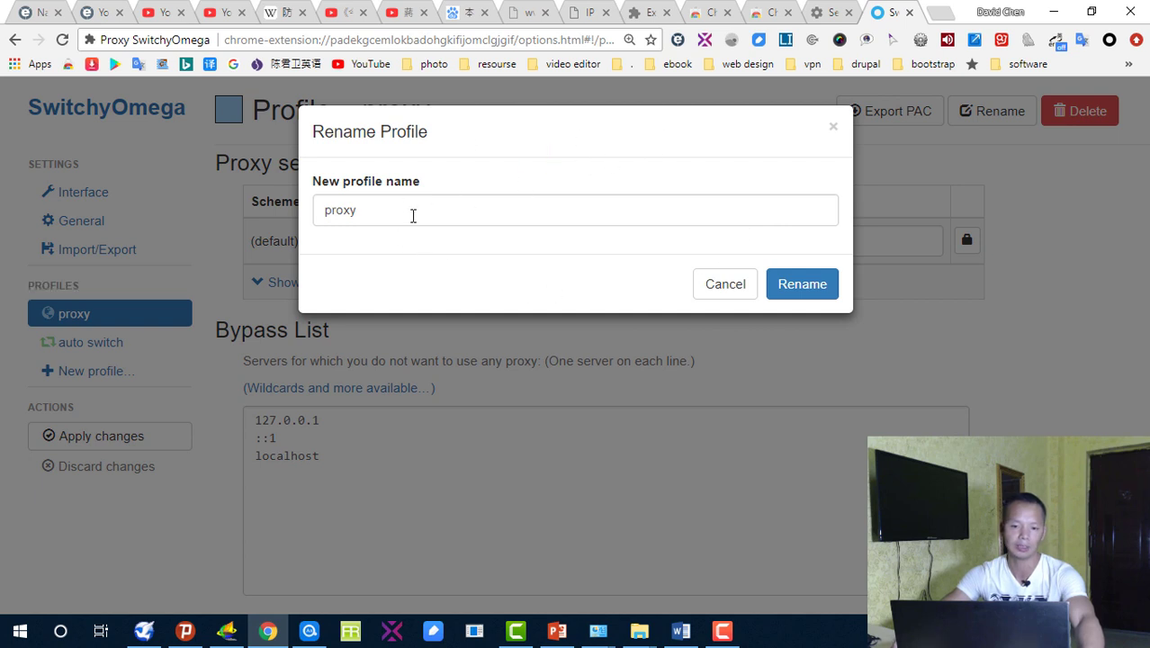
pyautogui.click(412, 216)
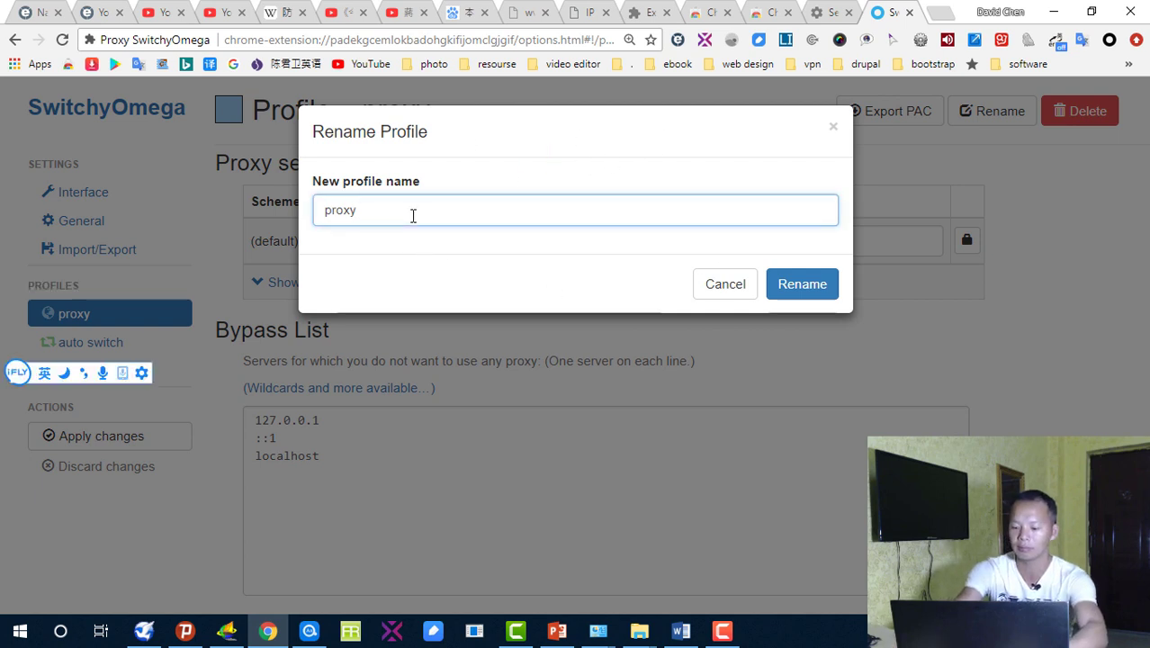
pyautogui.press('BackSpace')
pyautogui.press('BackSpace')
pyautogui.press('BackSpace')
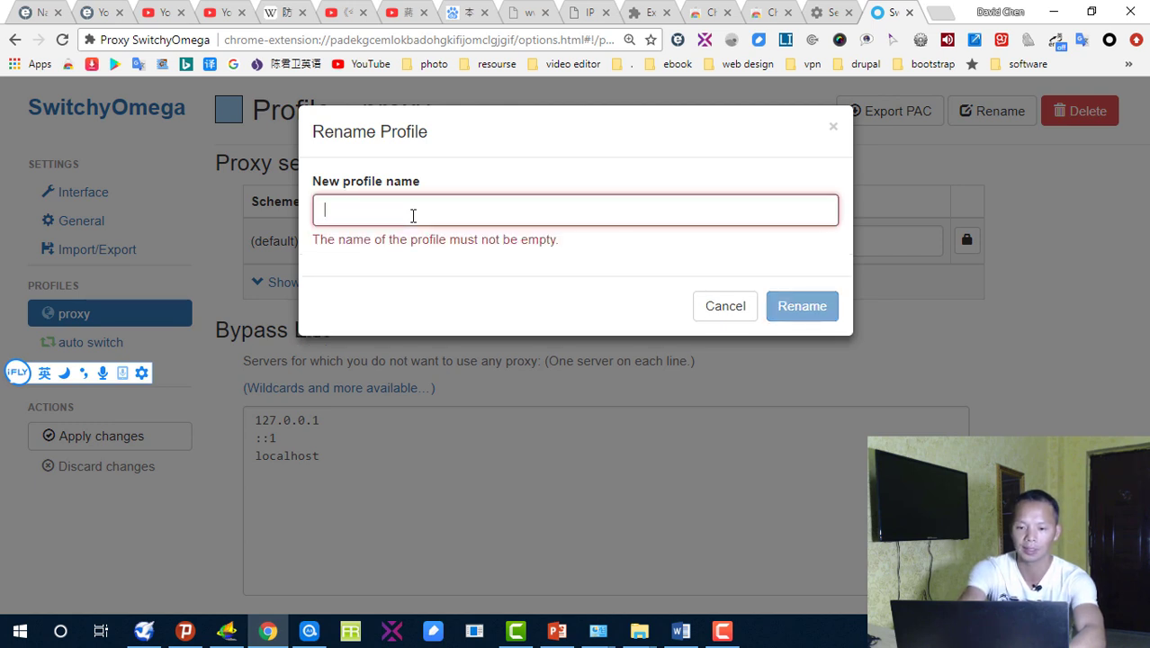
pyautogui.write('men')
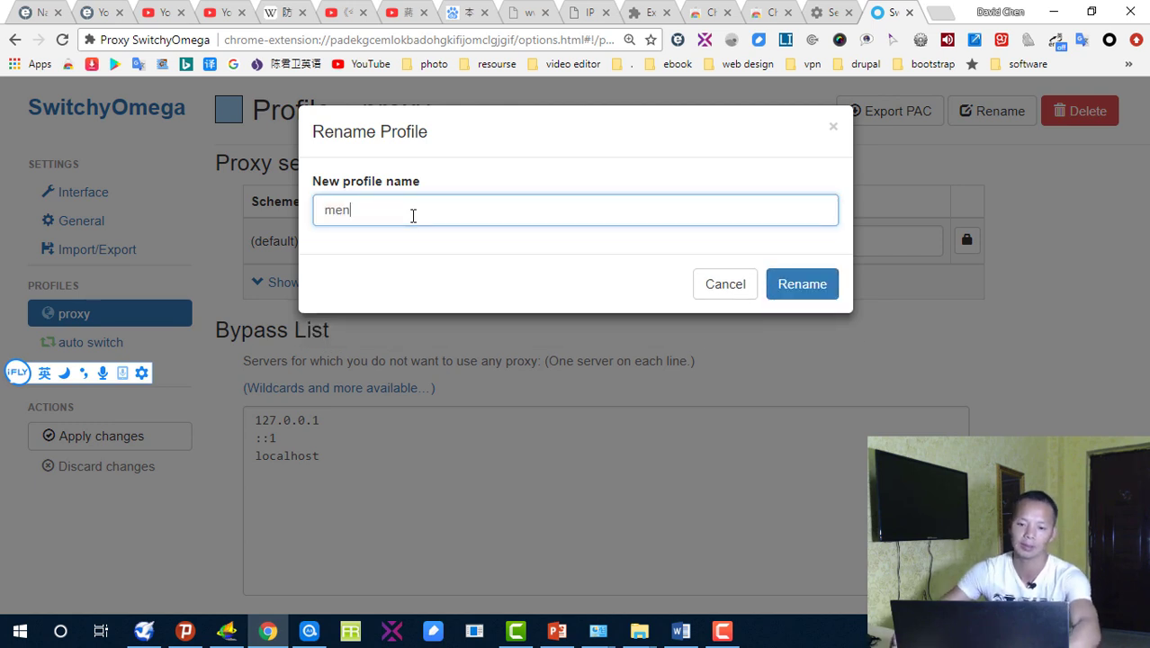
pyautogui.click(811, 285)
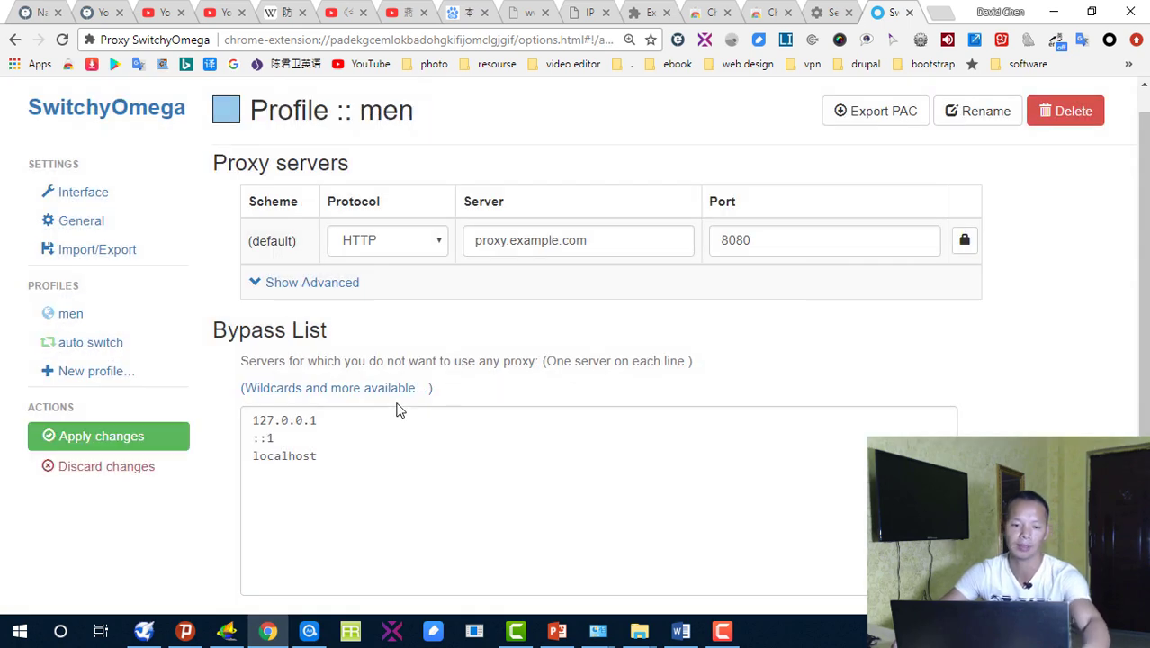
# - Open the men profile and set its default HTTP proxy server to 127.0.0.1
pyautogui.click(80, 317)
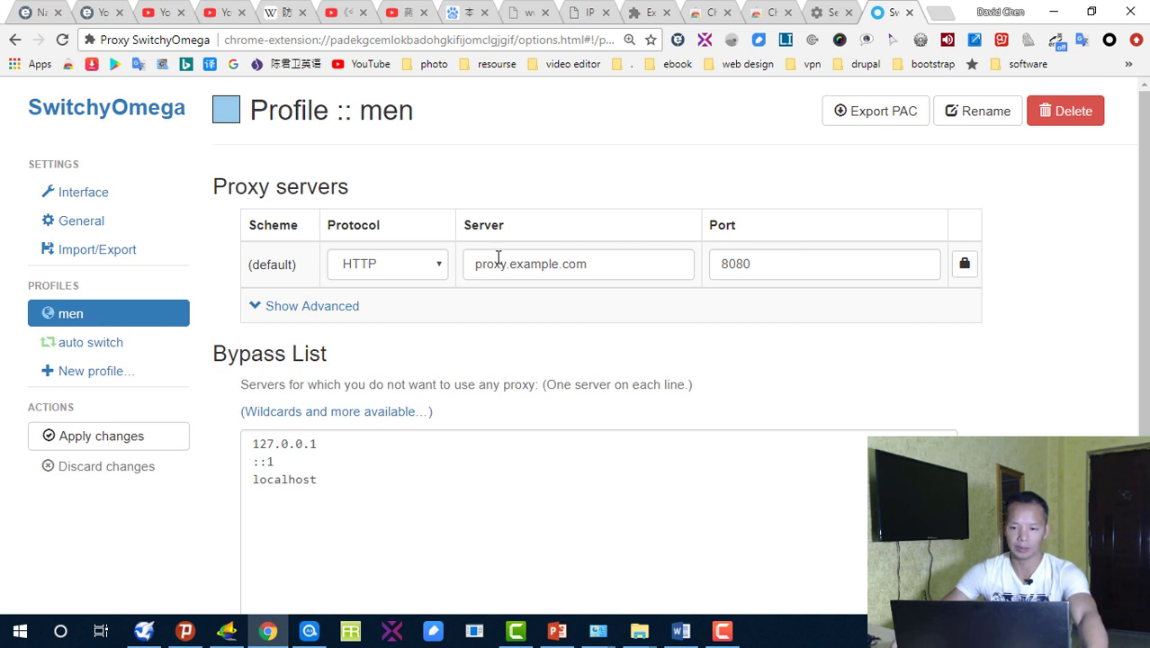
pyautogui.moveTo(523, 229); pyautogui.dragTo(468, 231)
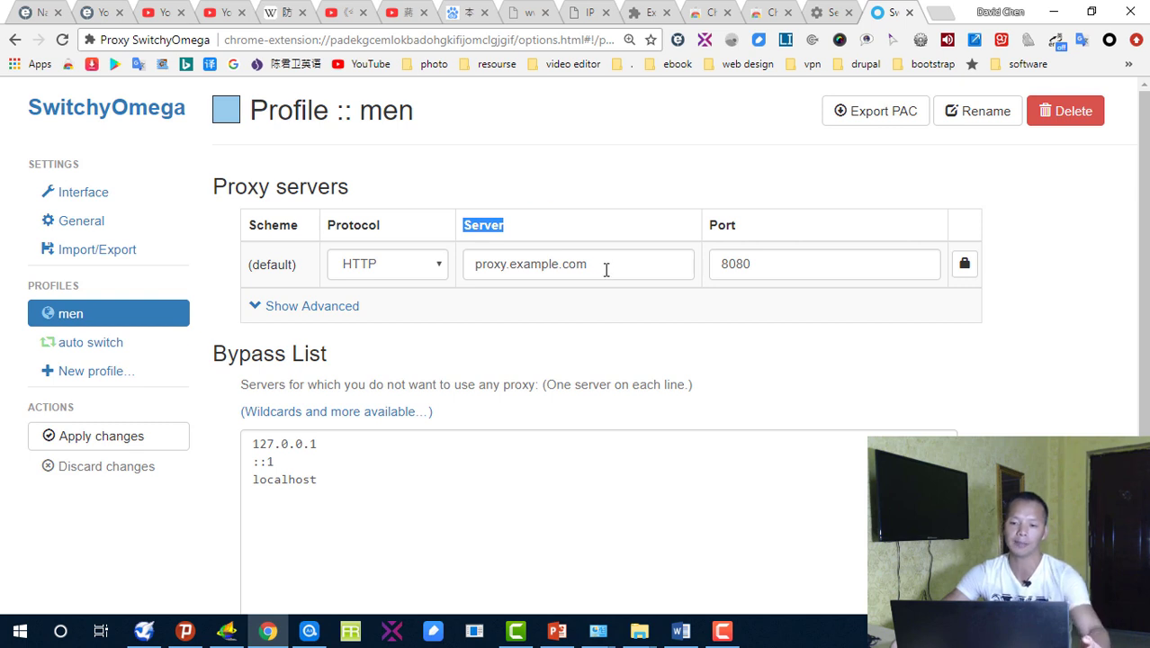
pyautogui.moveTo(606, 270); pyautogui.dragTo(474, 276)
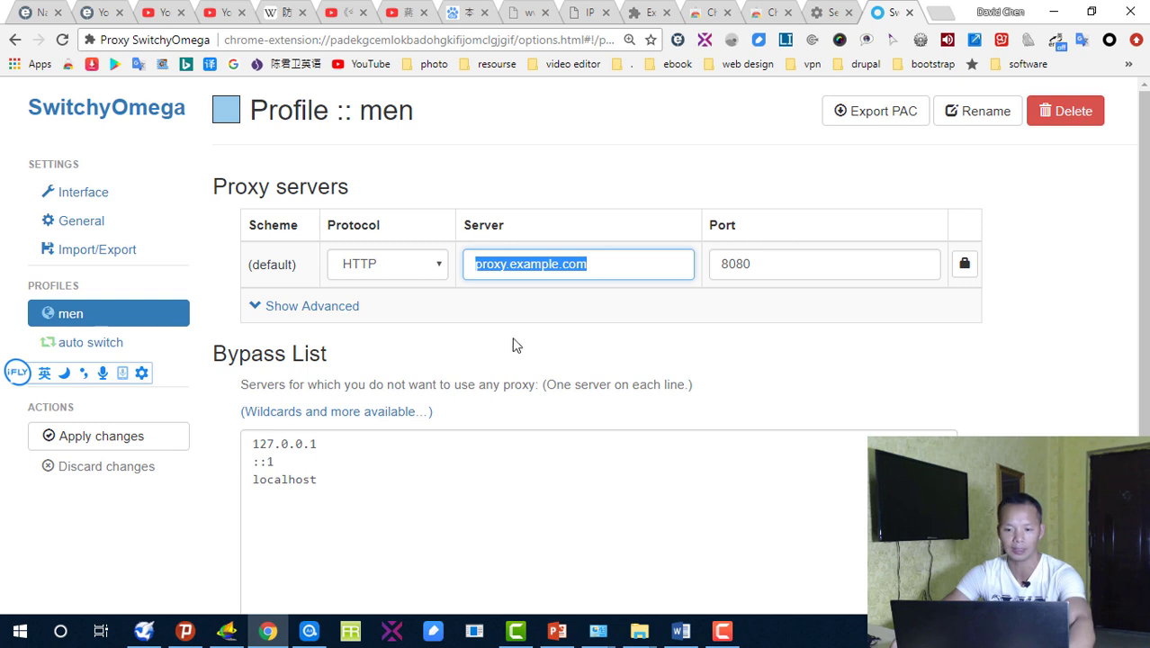
pyautogui.write('1')
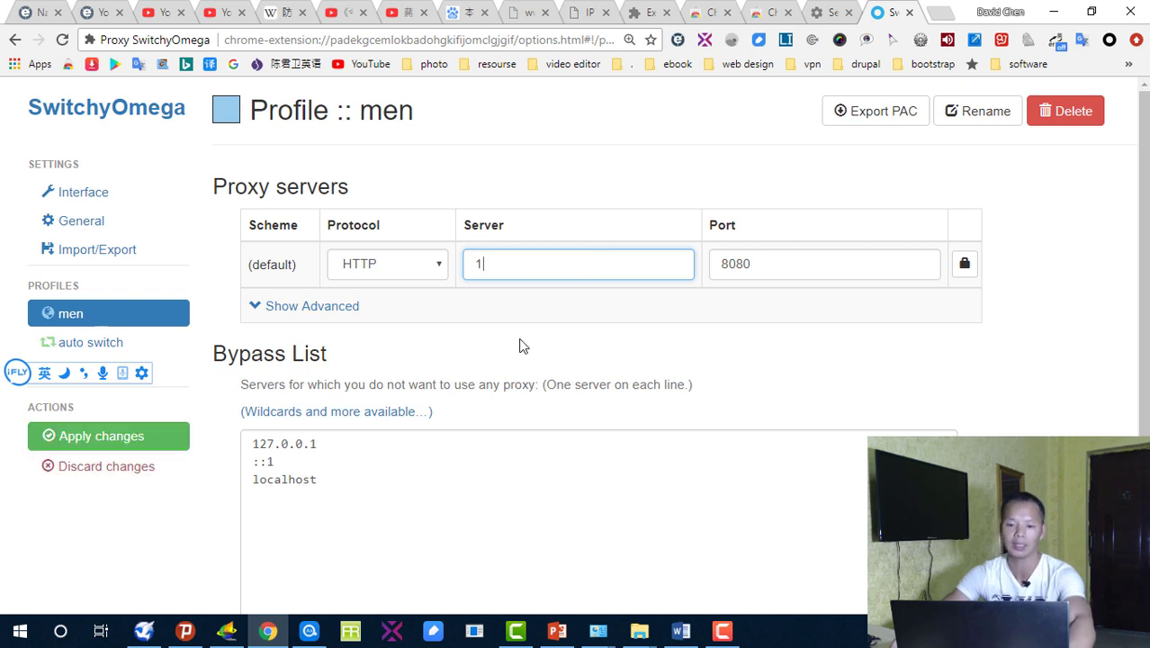
pyautogui.write('27')
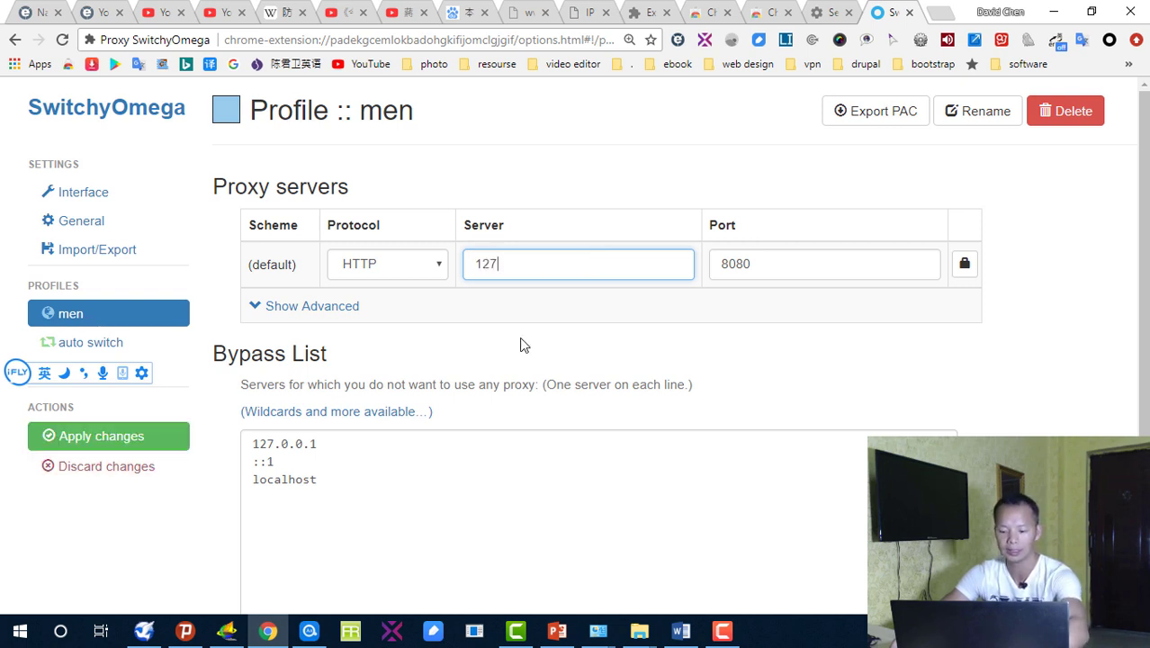
pyautogui.write('.0.')
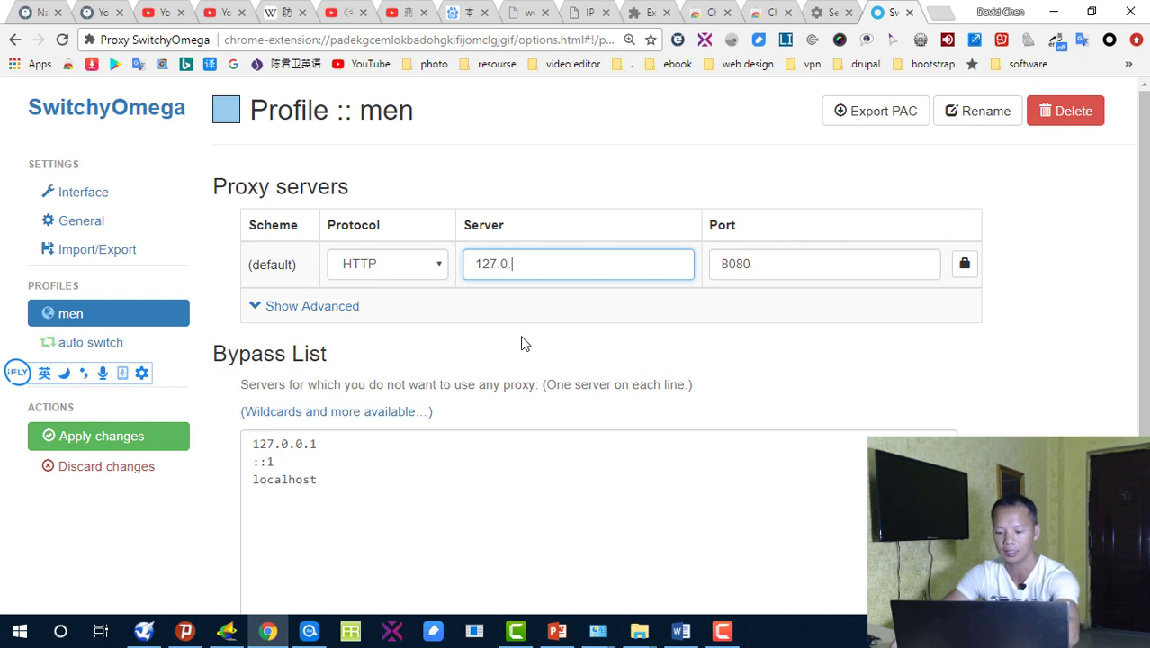
pyautogui.write('0.1')
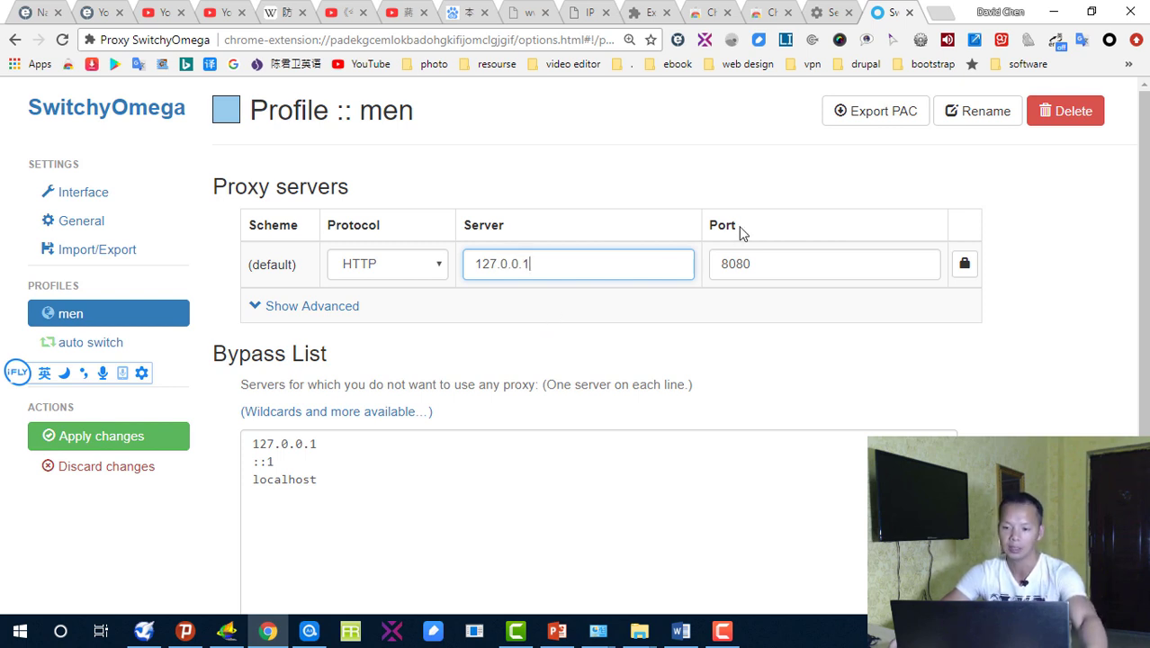
# - Switch to Freegate, check the local proxy port in its settings, and minimize it to return to the men profile
pyautogui.moveTo(762, 262); pyautogui.dragTo(716, 263)
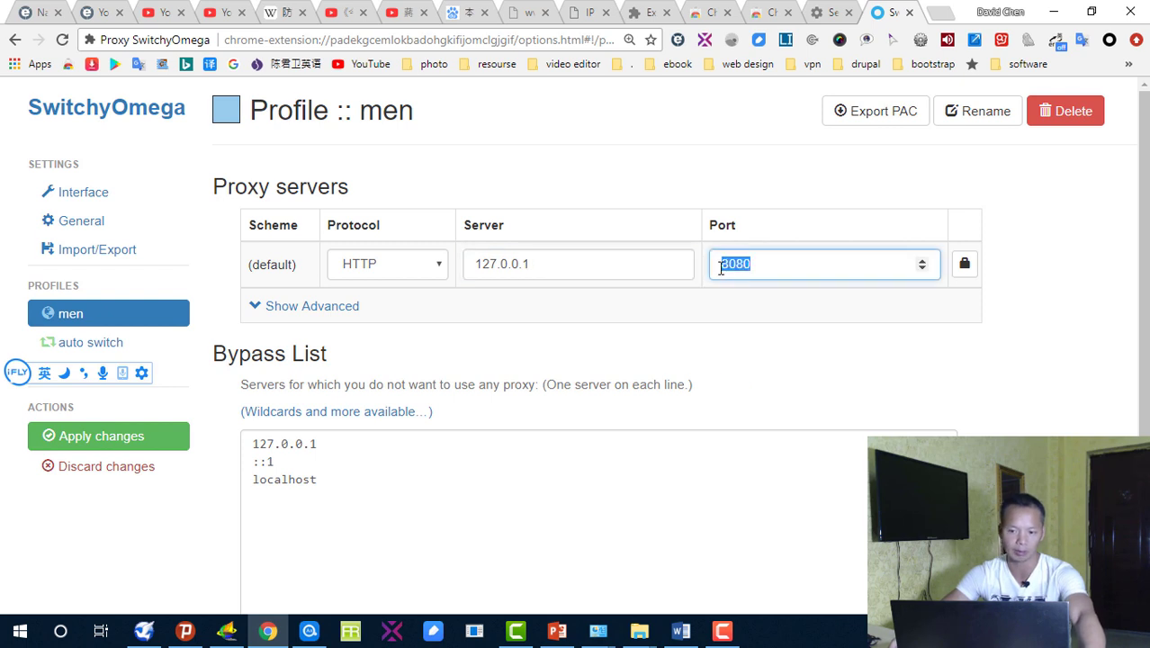
pyautogui.click(141, 633)
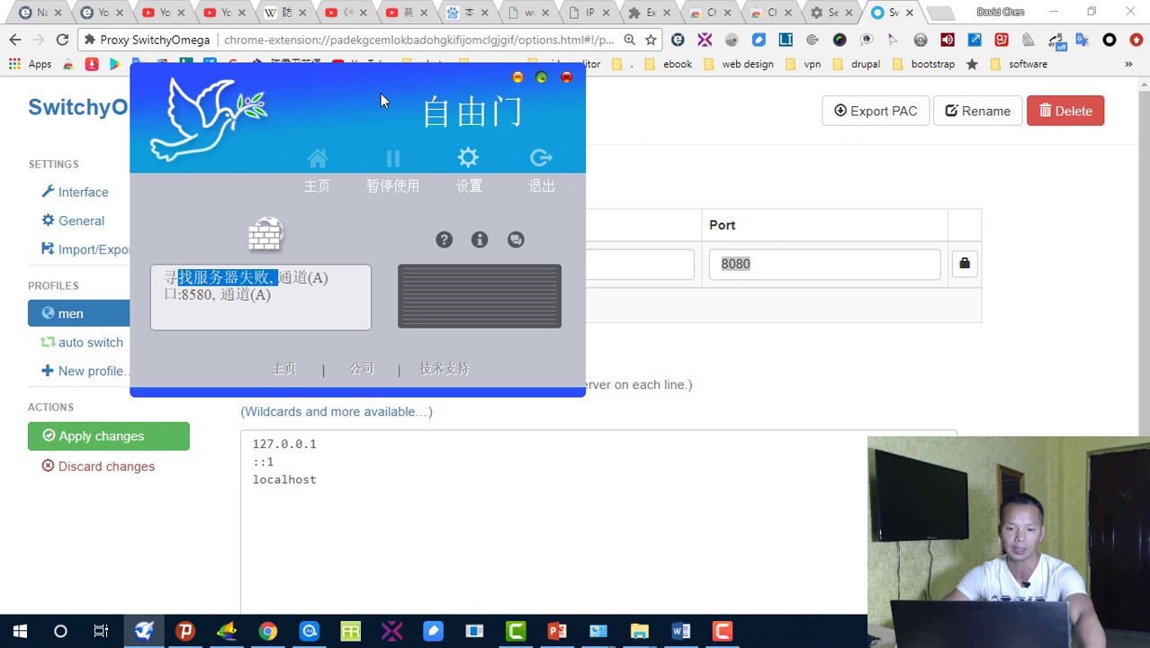
pyautogui.moveTo(379, 99); pyautogui.dragTo(793, 304)
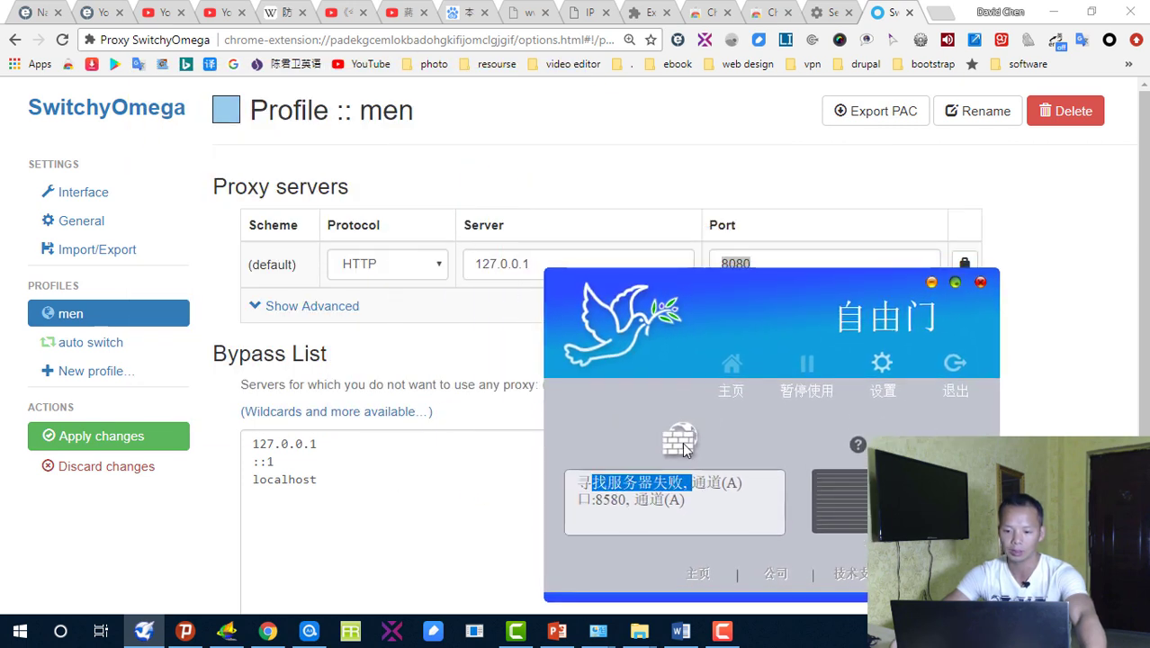
pyautogui.moveTo(623, 504); pyautogui.dragTo(597, 503)
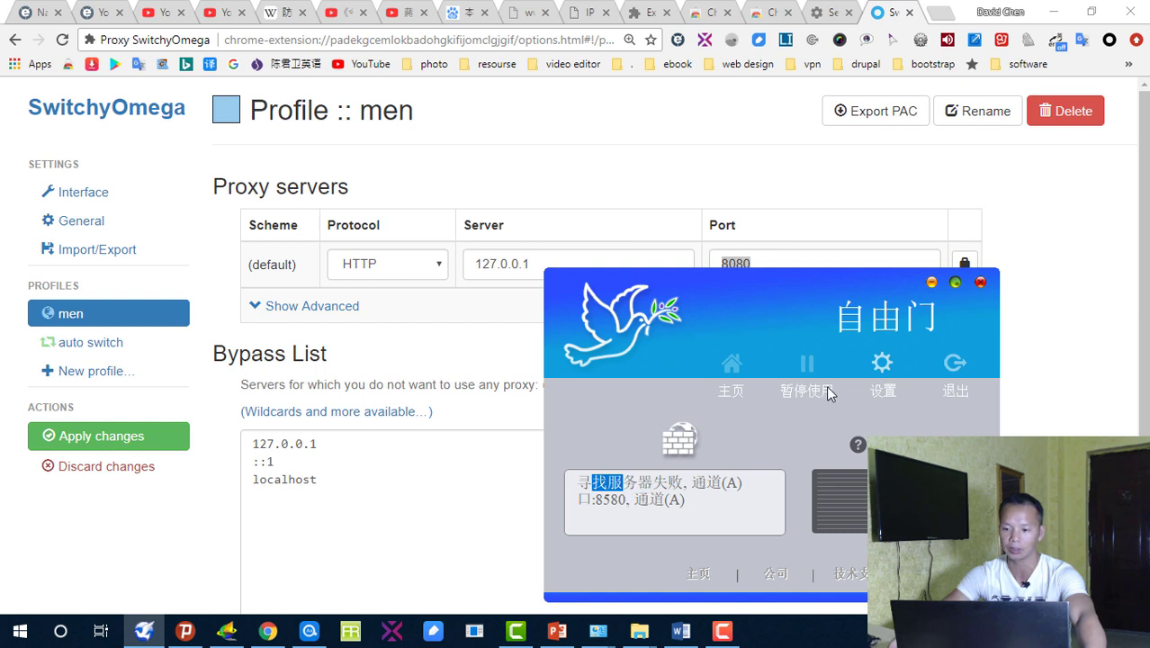
pyautogui.click(881, 378)
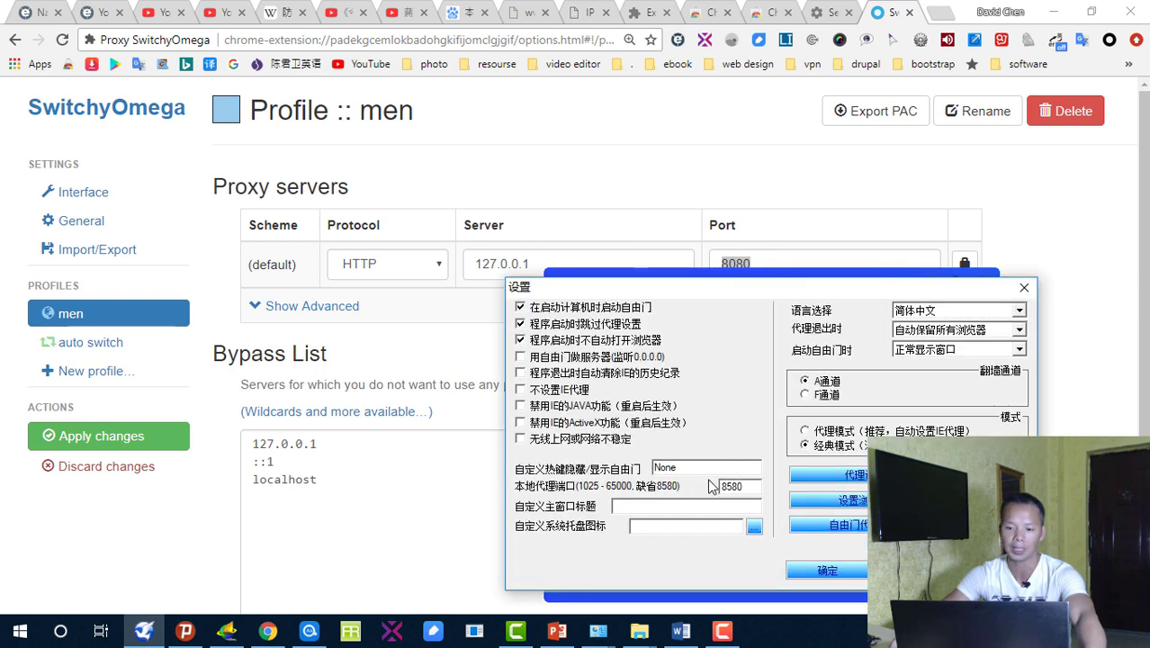
pyautogui.moveTo(745, 491); pyautogui.dragTo(714, 497)
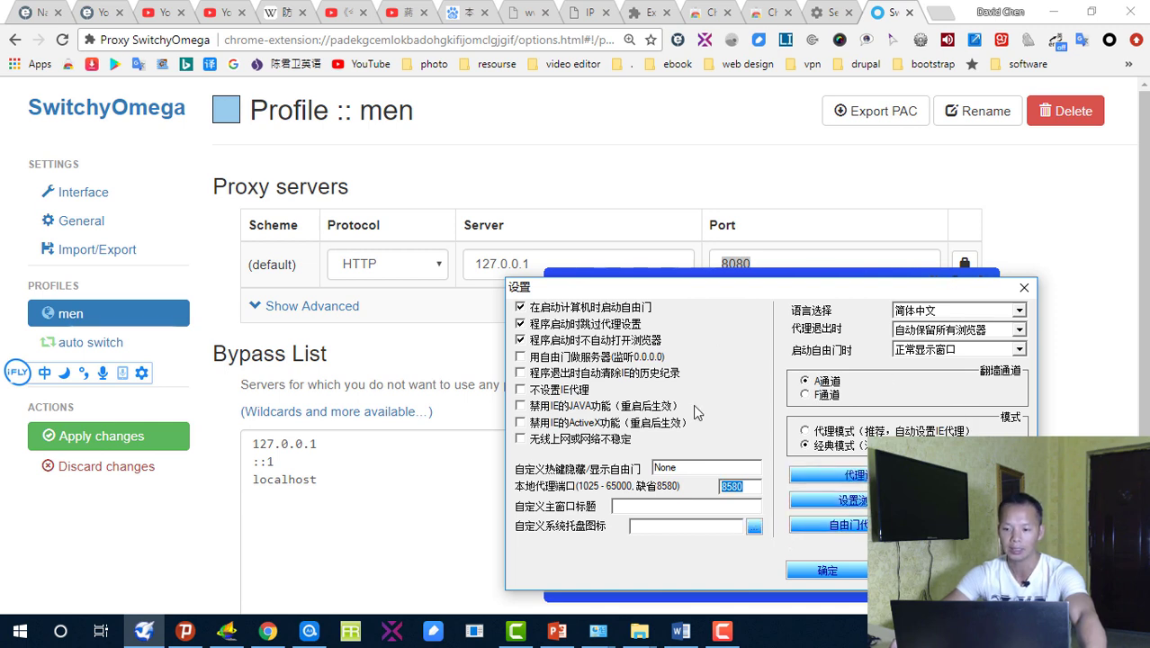
pyautogui.click(1023, 289)
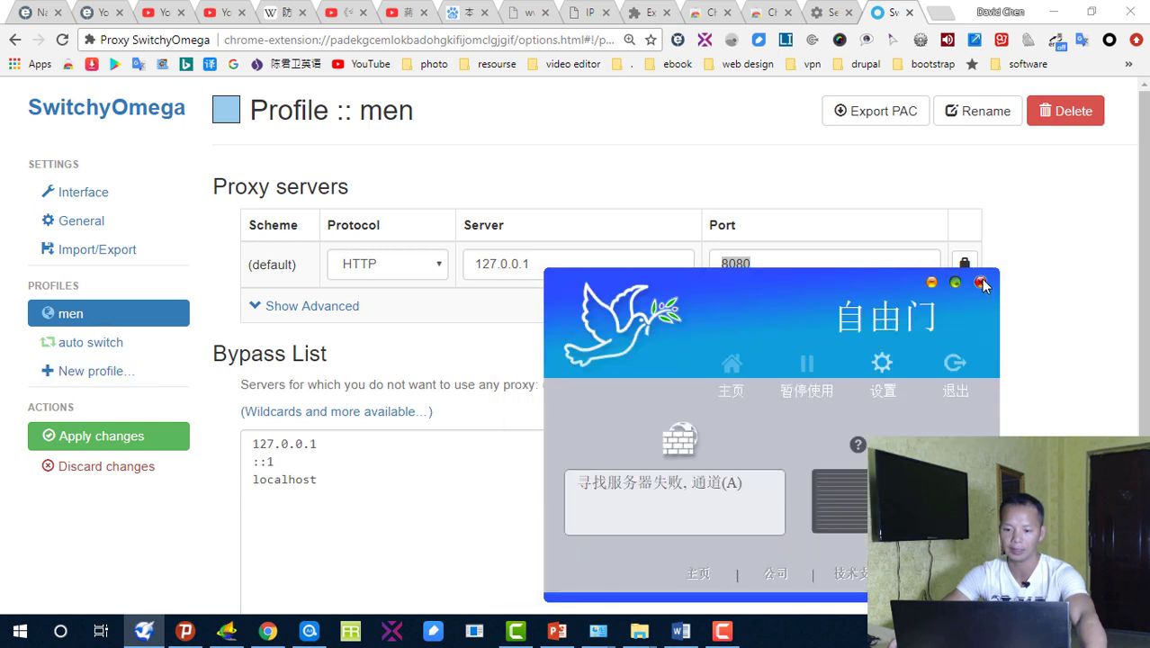
pyautogui.click(931, 281)
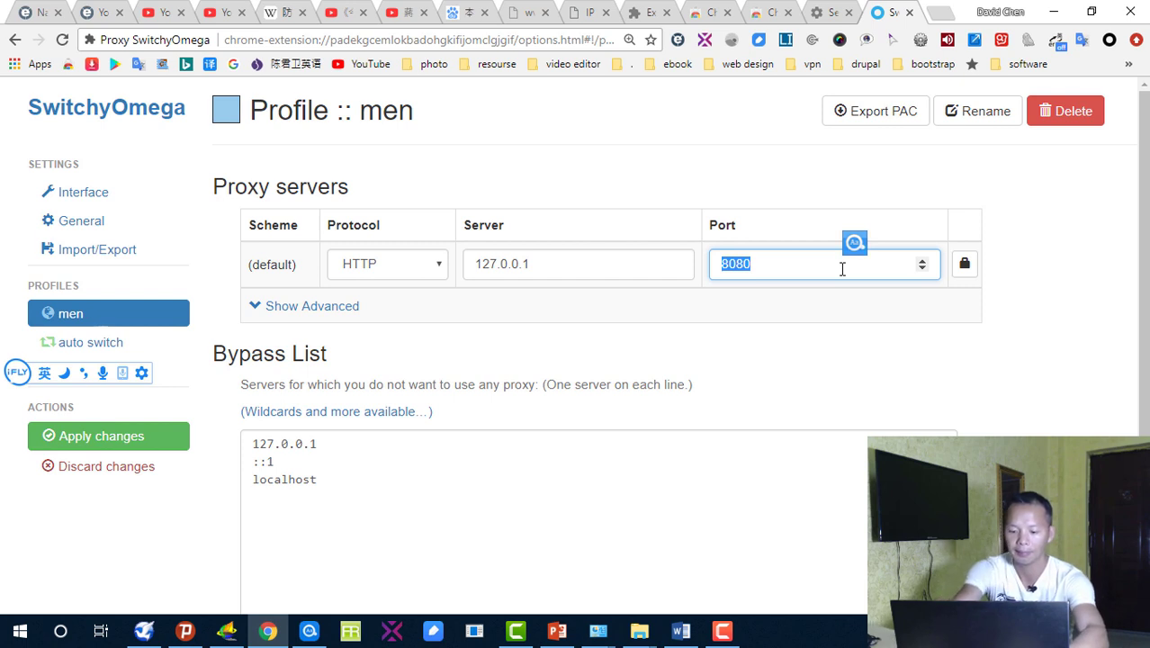
# - Set the men profile's proxy port to 8580 and apply the changes
pyautogui.write('85')
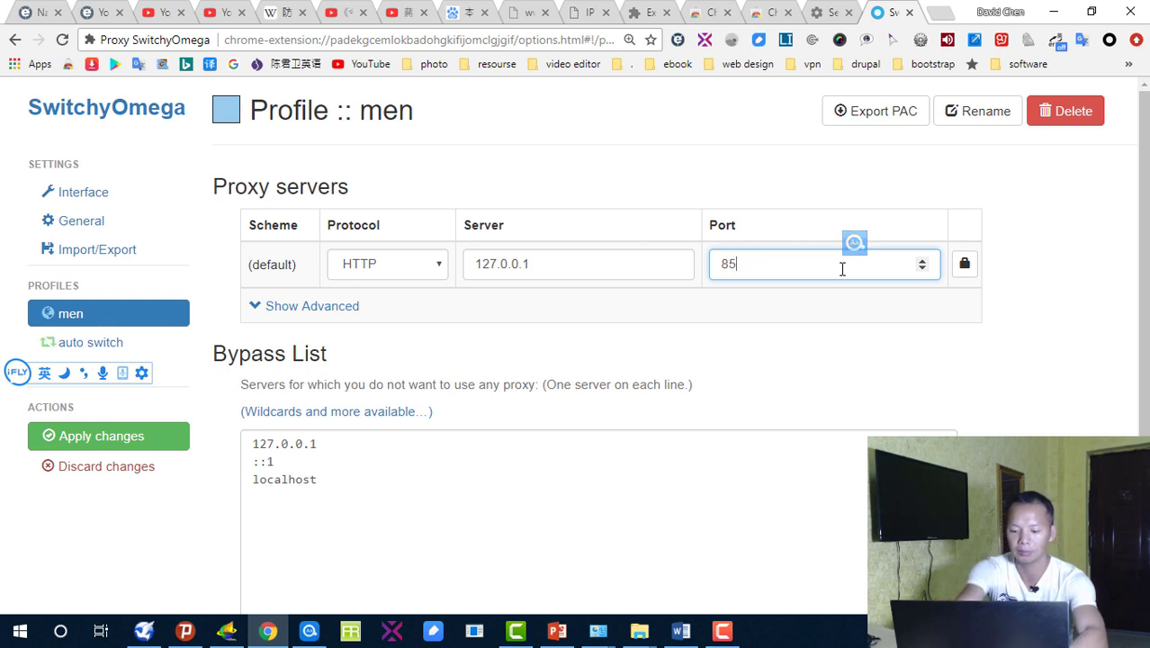
pyautogui.write('80')
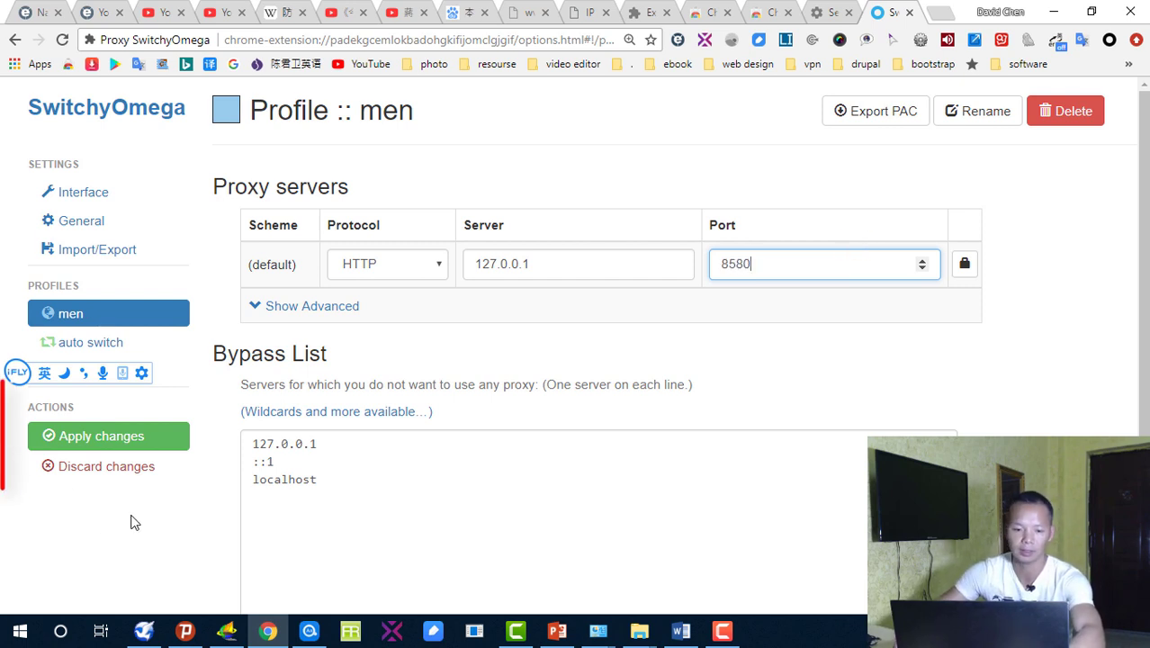
pyautogui.click(99, 445)
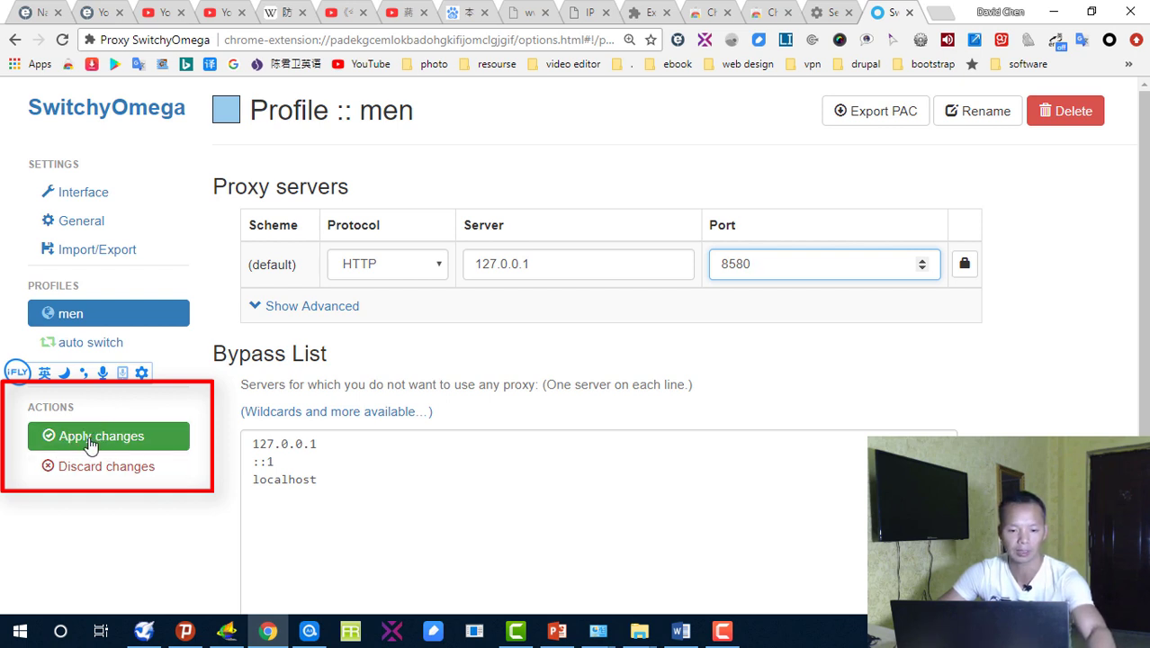
pyautogui.click(90, 443)
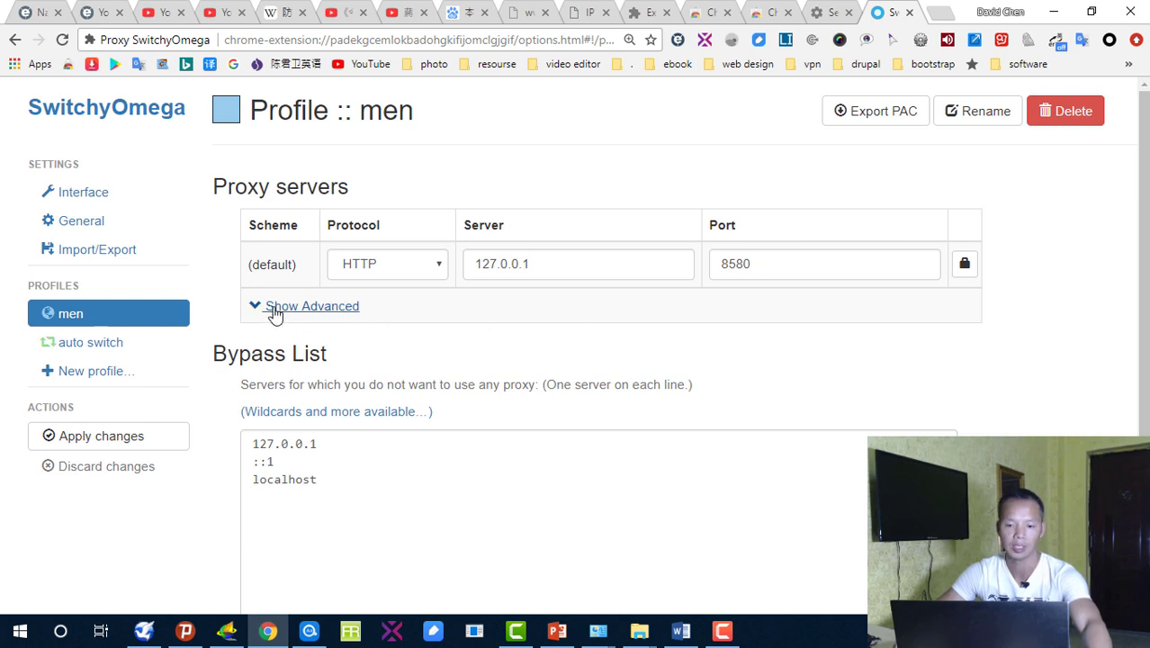
# - Show the advanced proxy server settings of the men profile for the http, https and ftp schemes
pyautogui.click(325, 308)
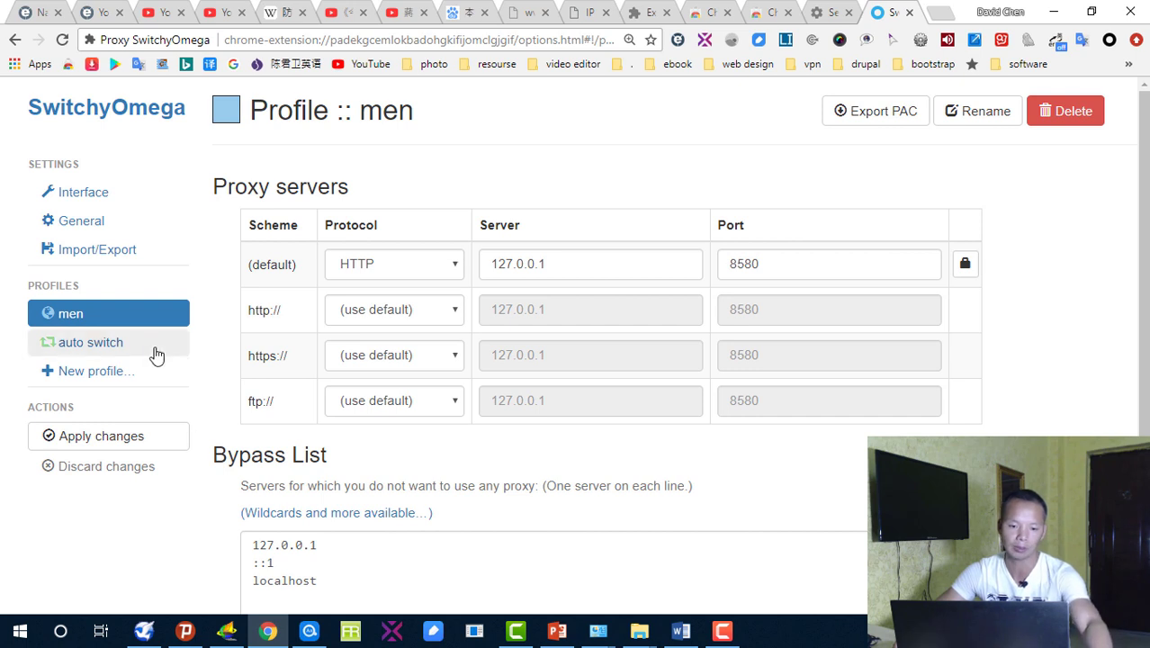
pyautogui.moveTo(143, 635)
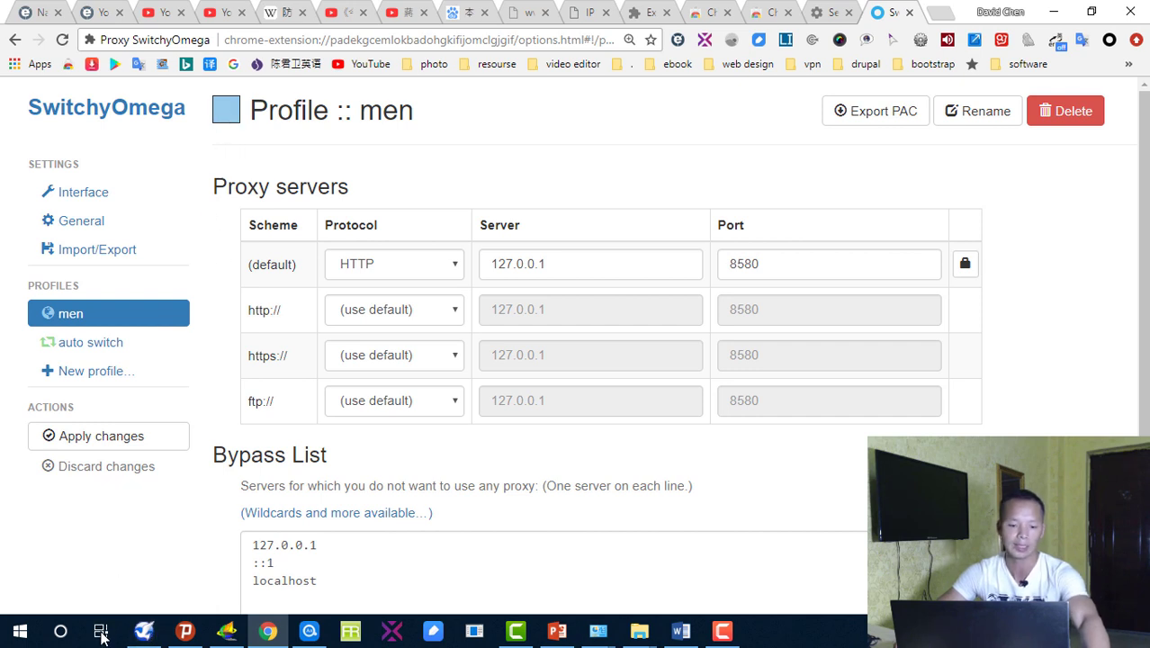
pyautogui.moveTo(154, 608)
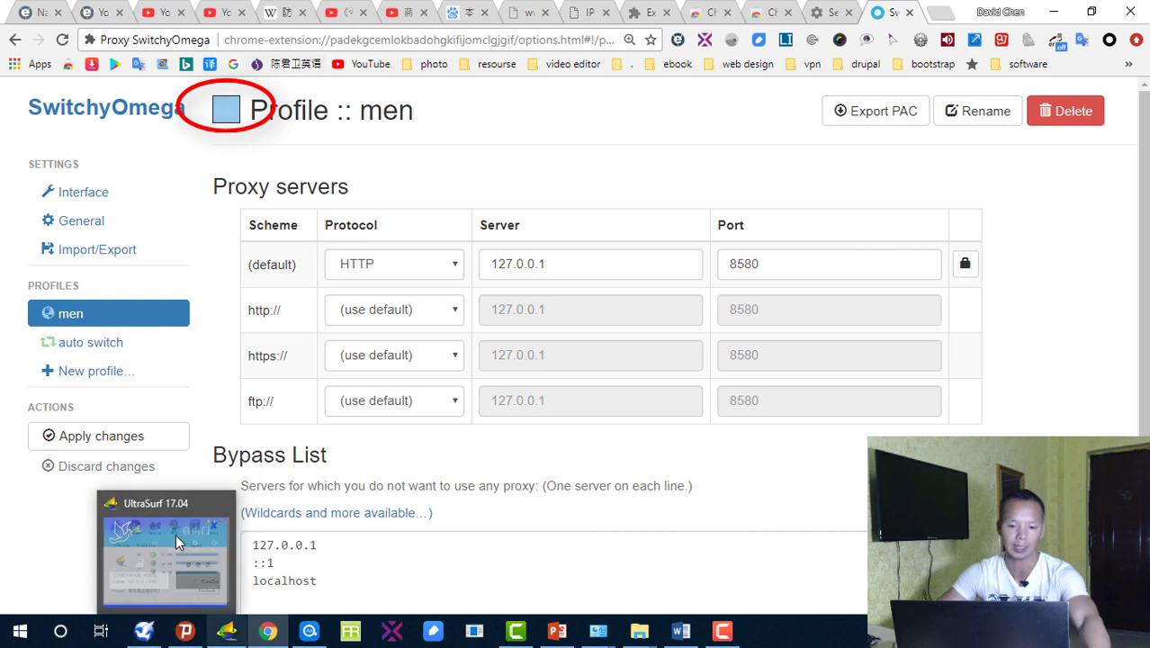
# - Create a new proxy profile named psiphon
pyautogui.click(88, 380)
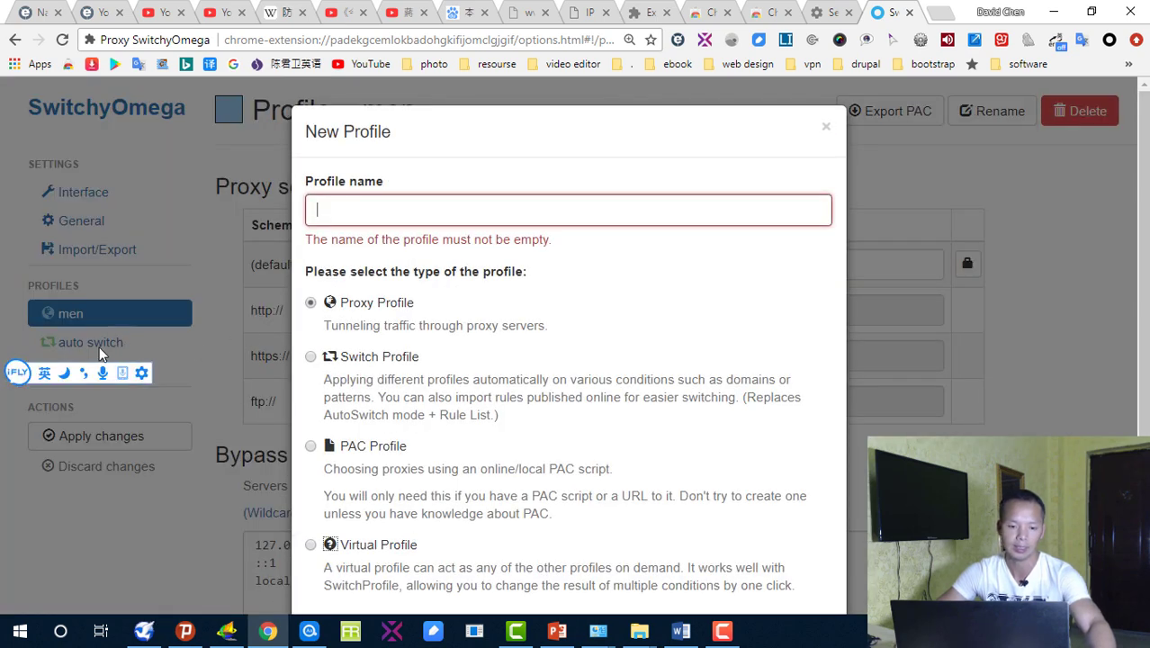
pyautogui.click(825, 131)
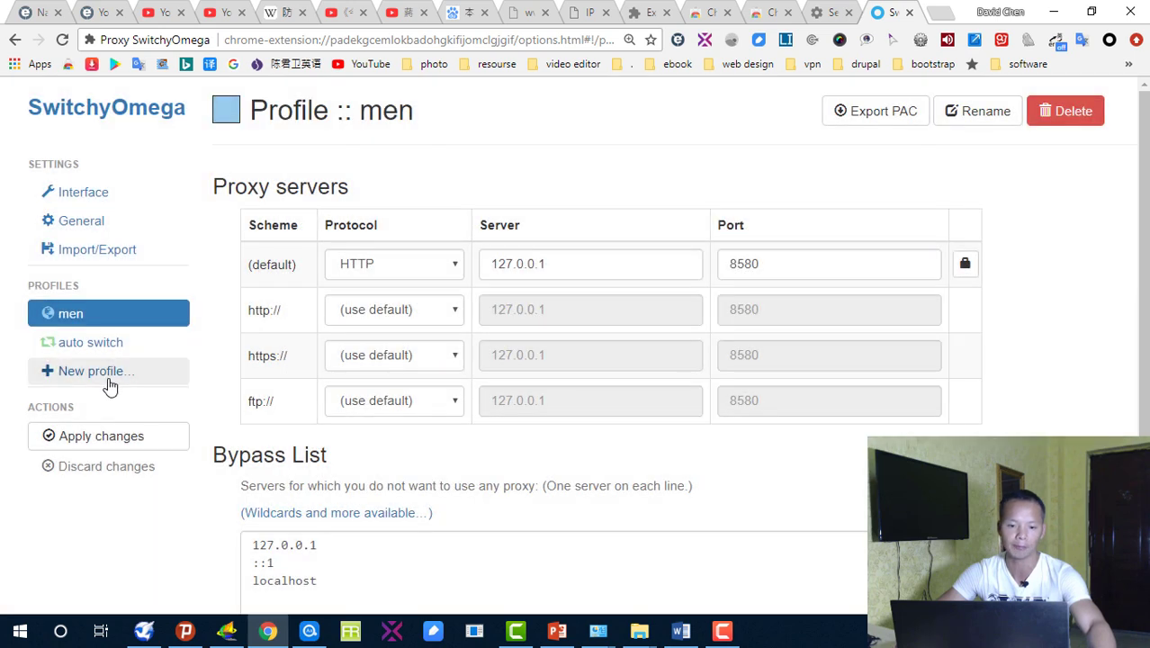
pyautogui.click(99, 373)
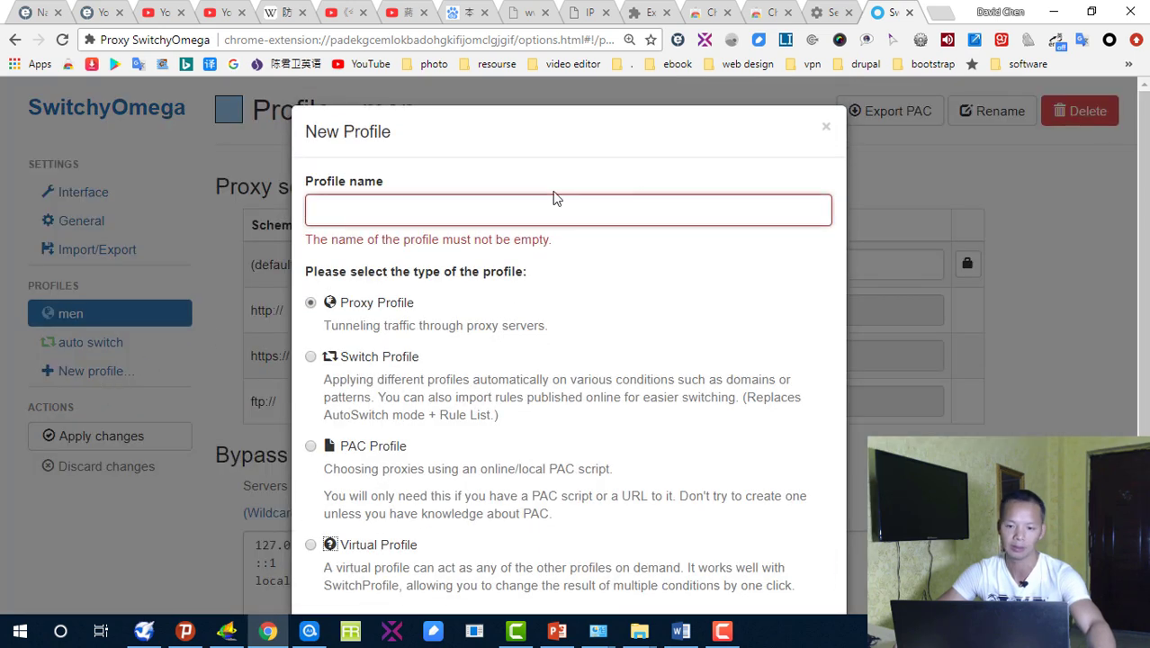
pyautogui.click(431, 208)
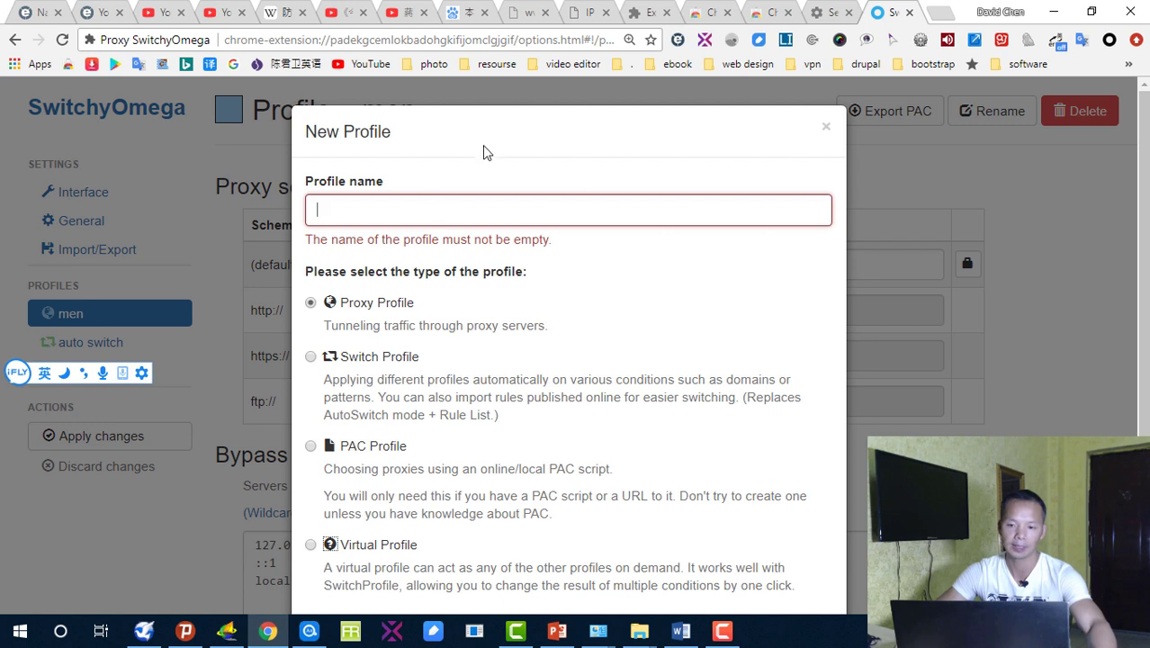
pyautogui.moveTo(192, 636)
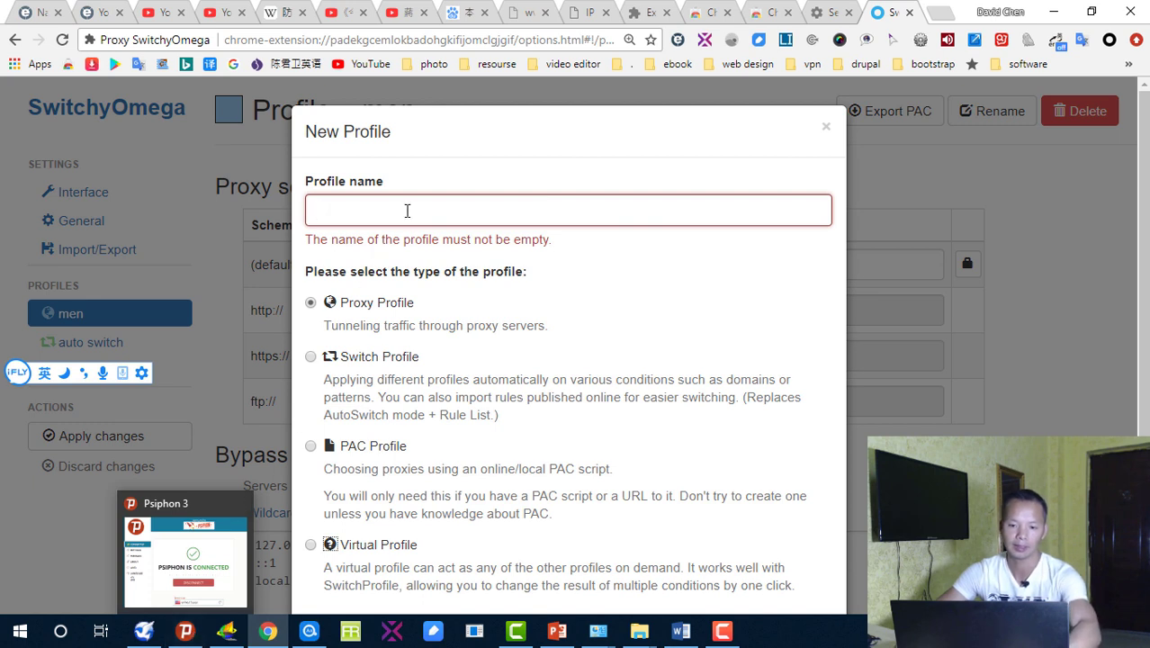
pyautogui.write('psi')
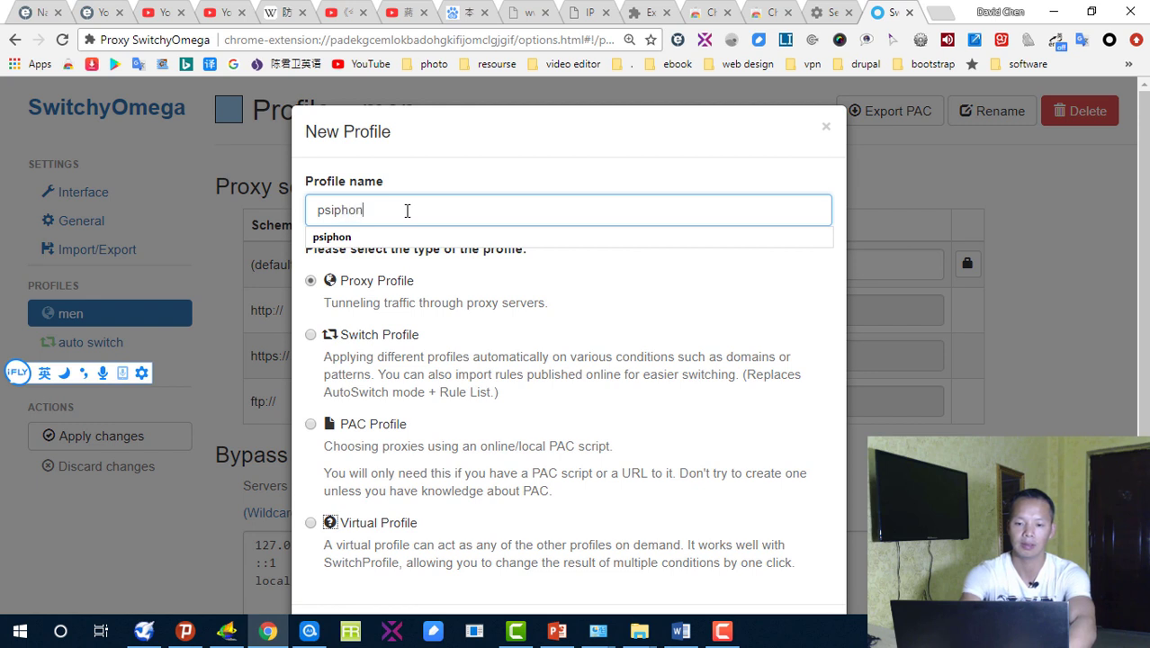
pyautogui.write('phon')
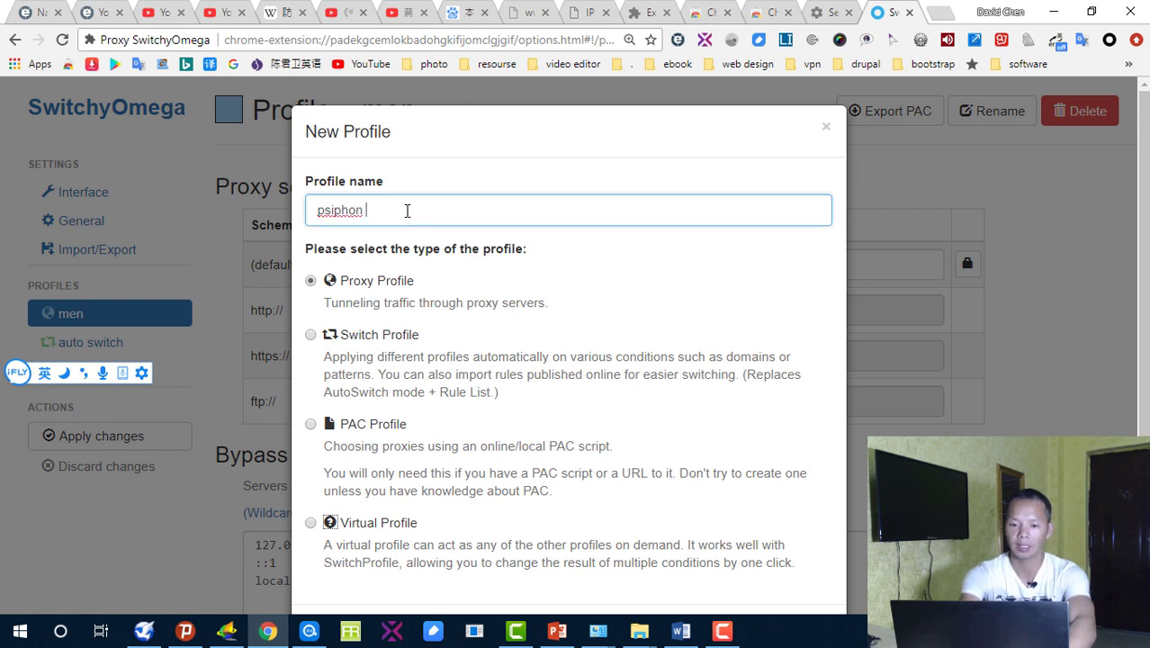
pyautogui.press('BackSpace')
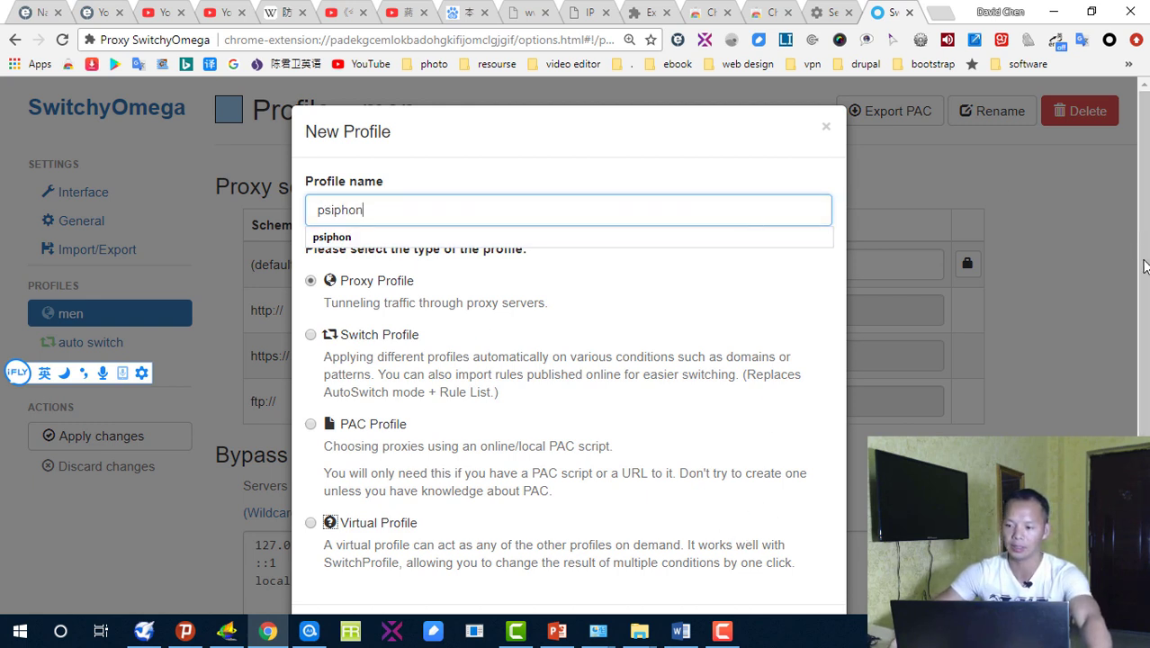
pyautogui.moveTo(1142, 266); pyautogui.dragTo(1143, 329)
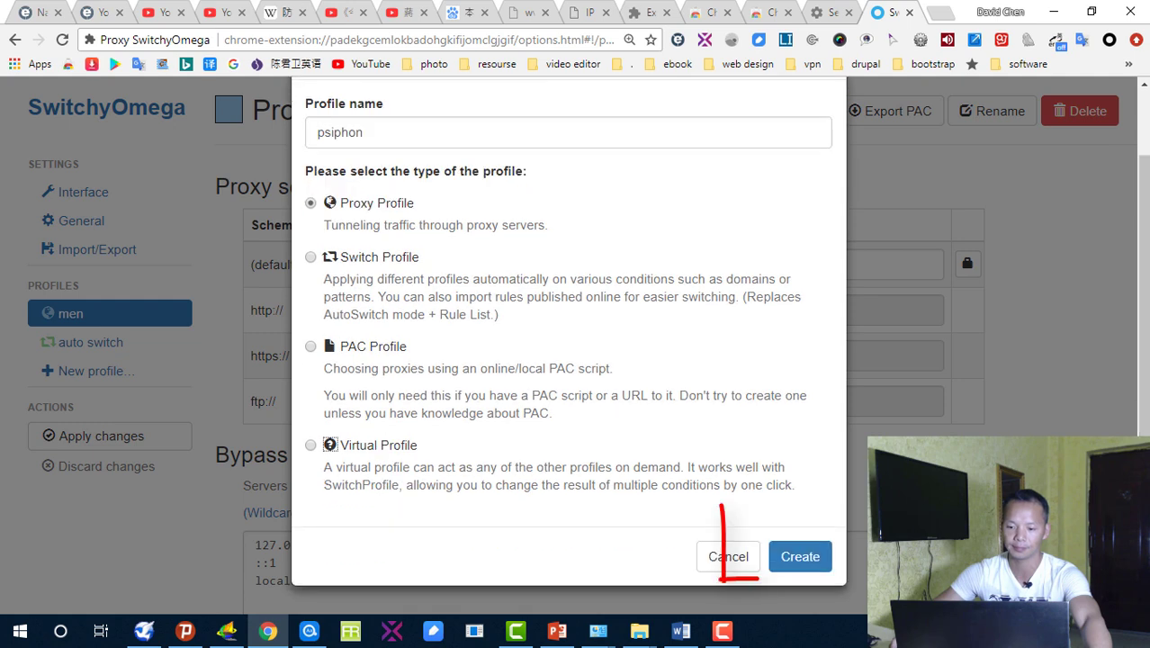
pyautogui.click(803, 565)
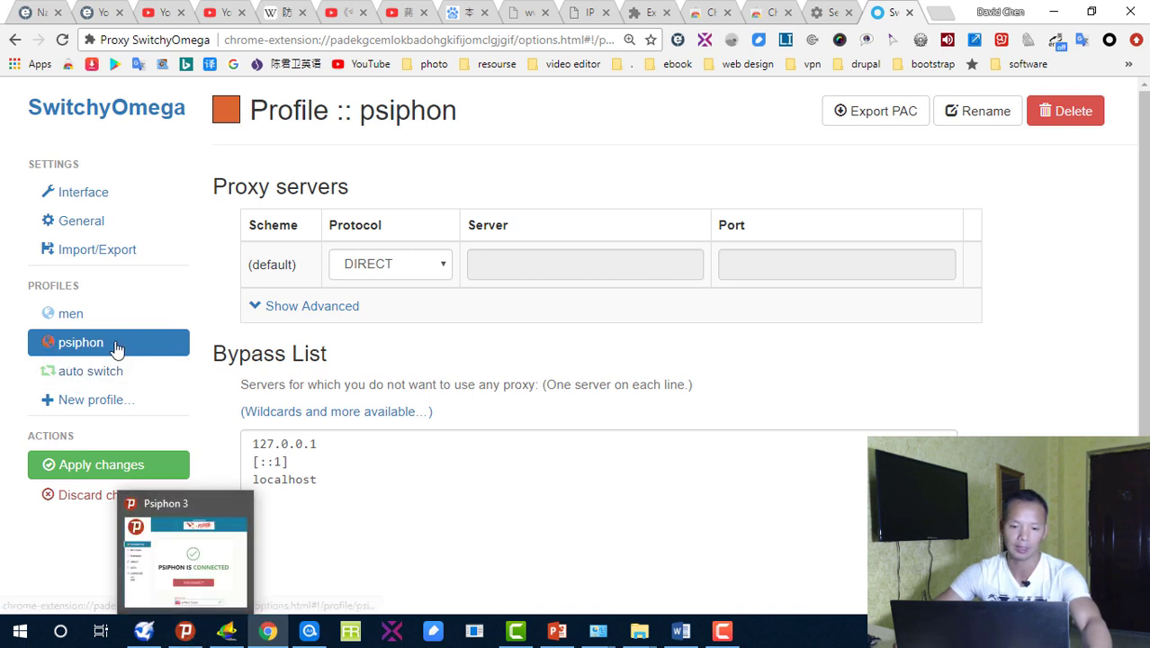
# - Show the colour choices for the psiphon profile and close them again
pyautogui.click(225, 110)
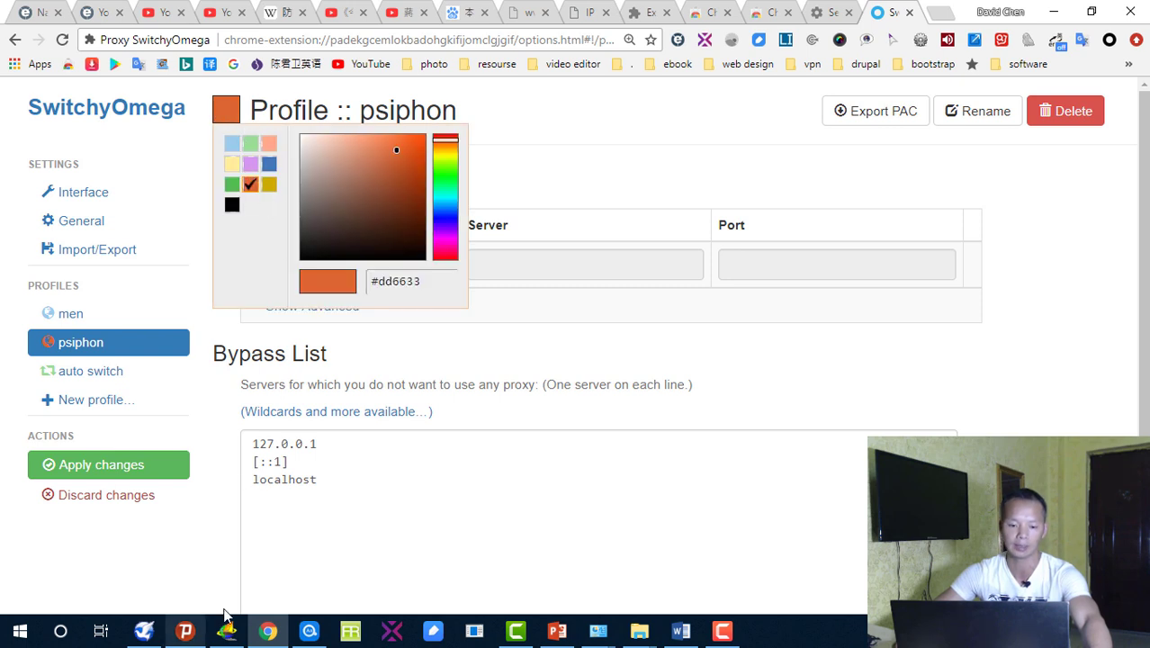
pyautogui.moveTo(231, 635)
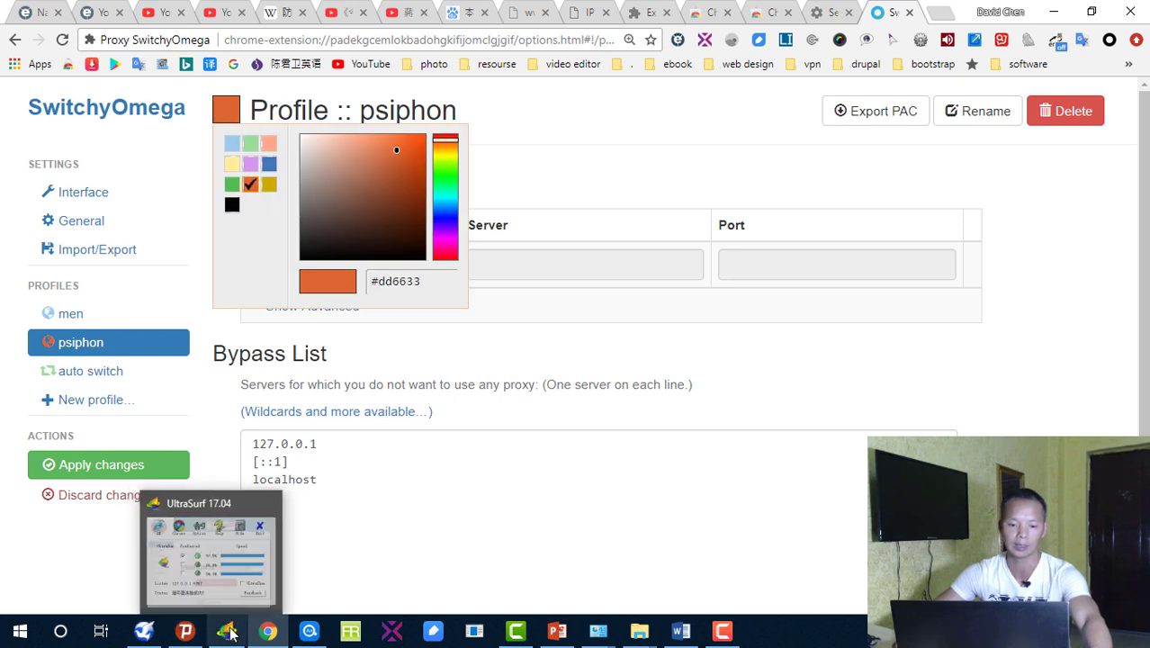
pyautogui.click(692, 116)
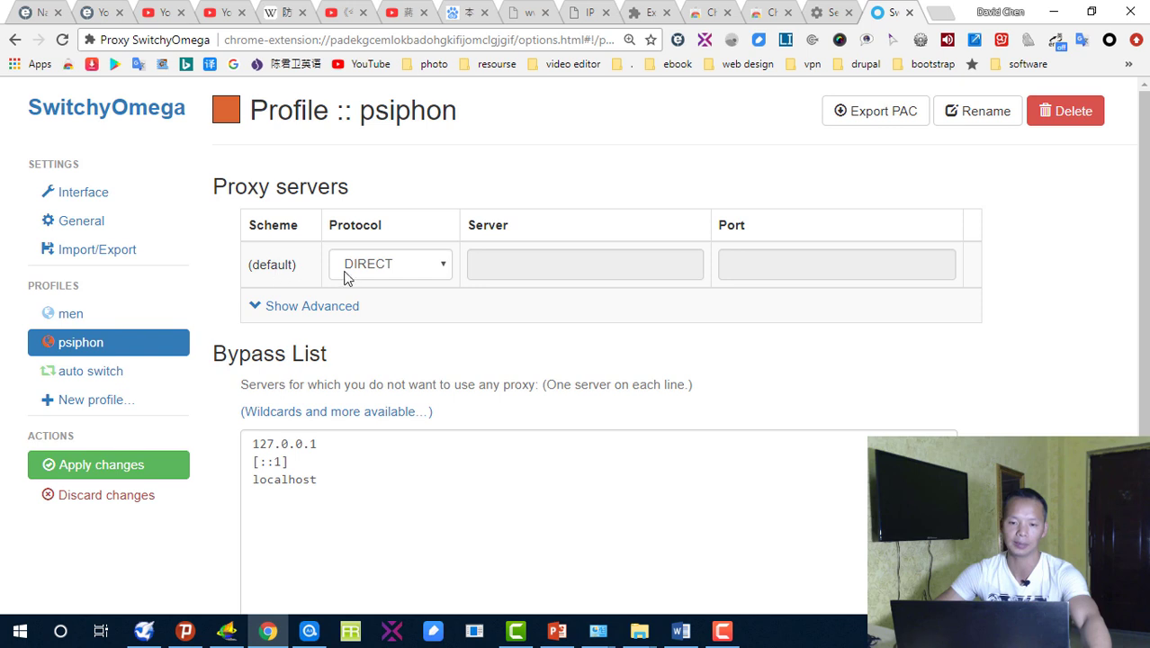
# - Set the psiphon profile's default proxy protocol to HTTP and its server to 127.0.0.1
pyautogui.click(393, 268)
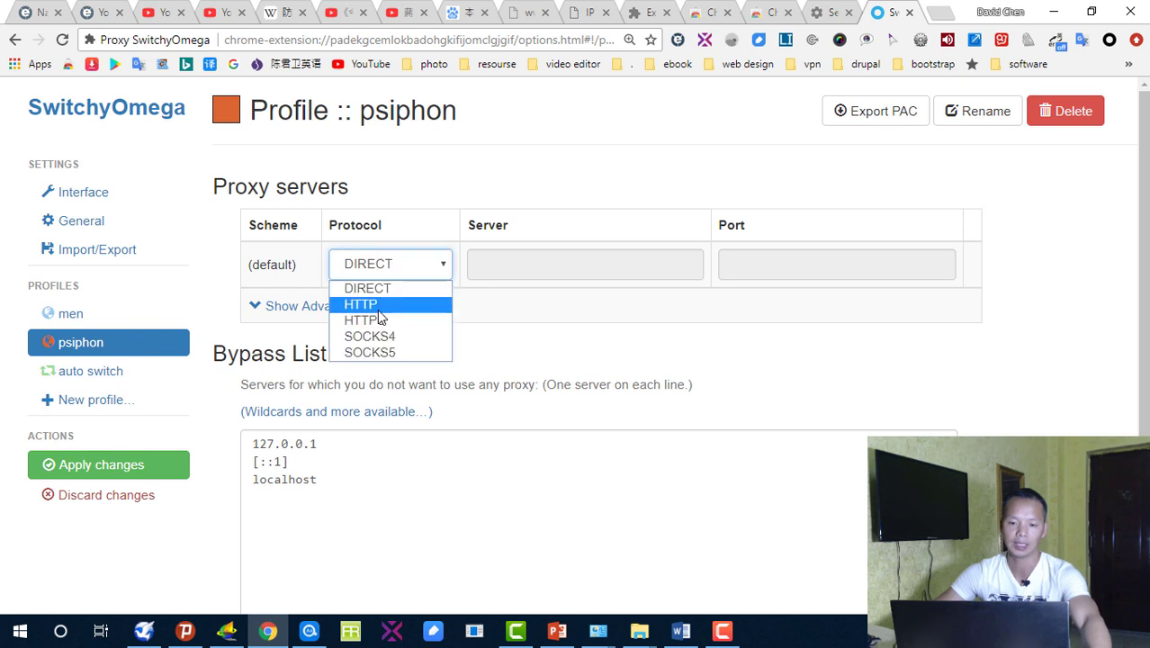
pyautogui.click(379, 306)
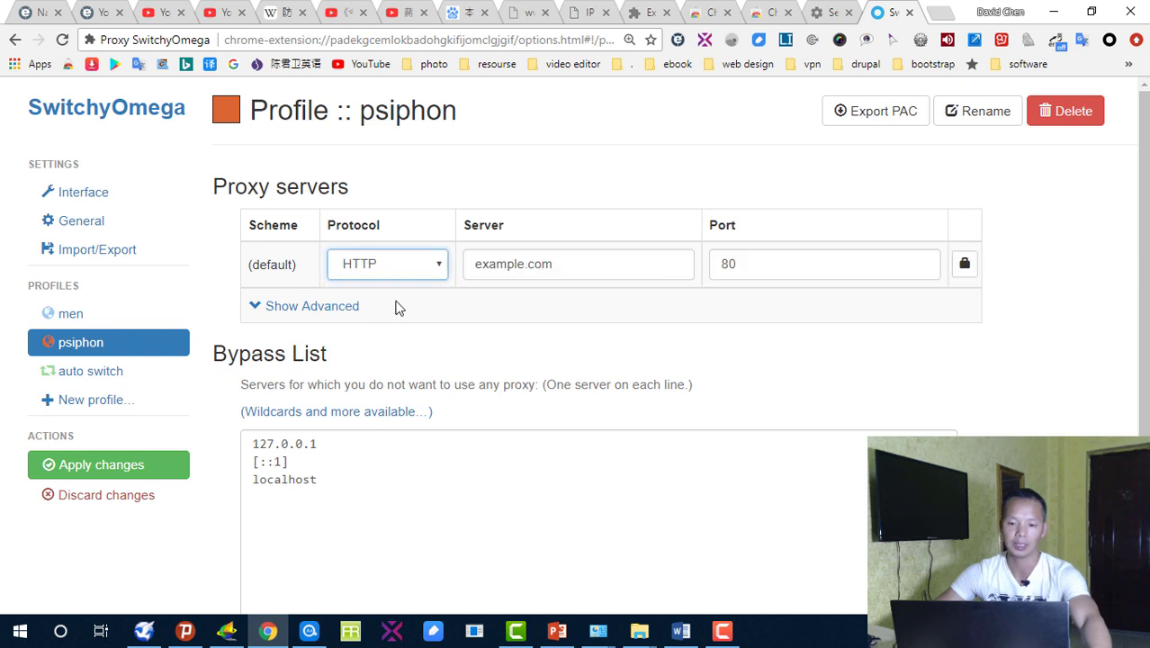
pyautogui.tripleClick(488, 269)
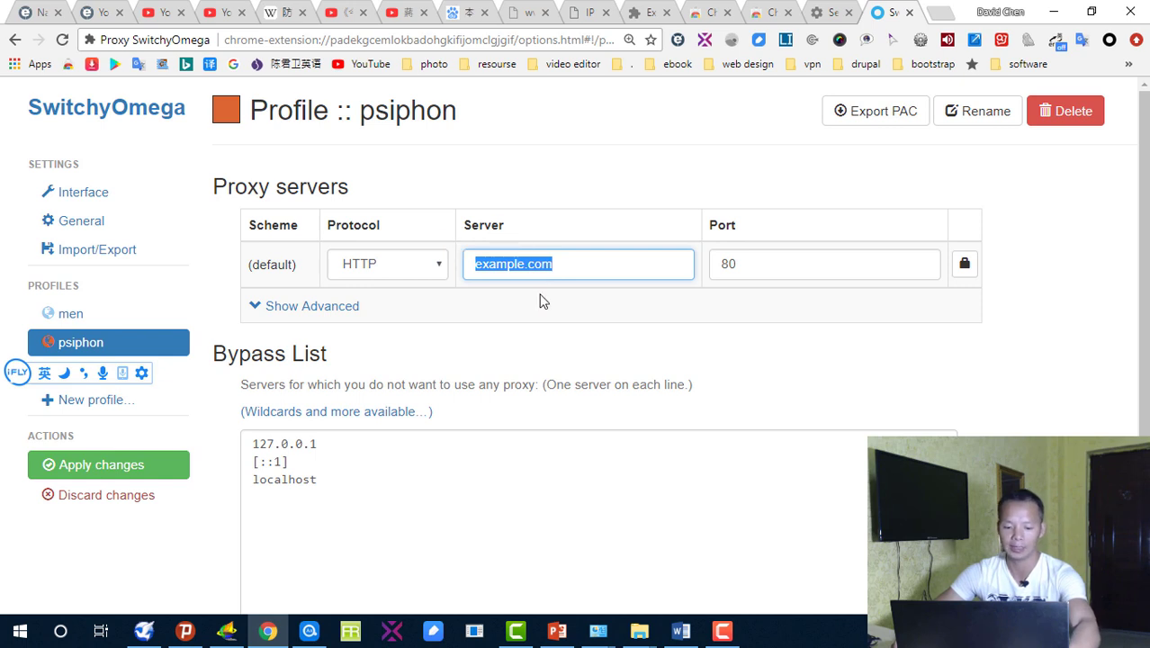
pyautogui.write('127.0.0.1')
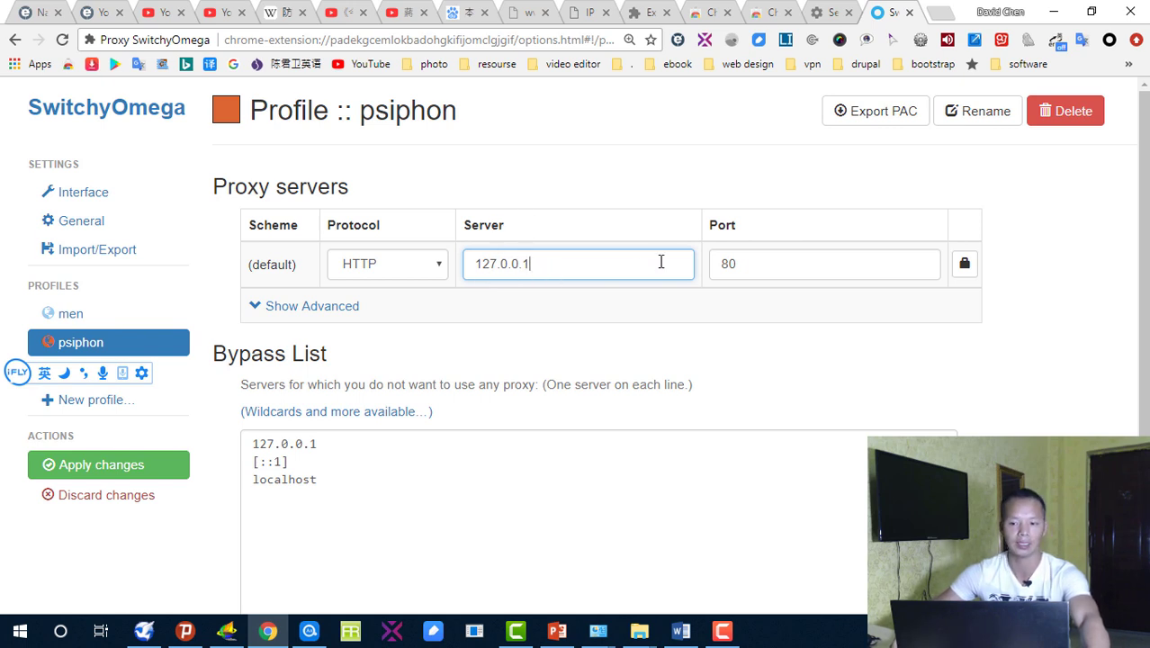
# - Switch to Psiphon and check the HTTP/HTTPS port in its Local Proxy Ports settings
pyautogui.moveTo(752, 227); pyautogui.dragTo(719, 224)
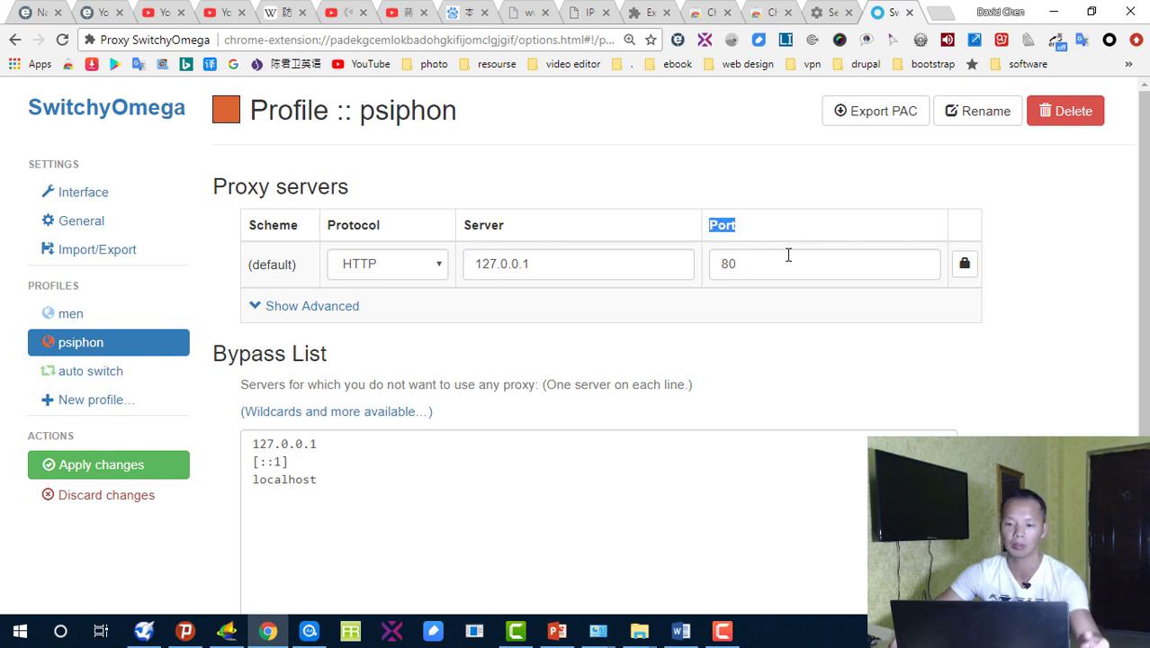
pyautogui.click(751, 269)
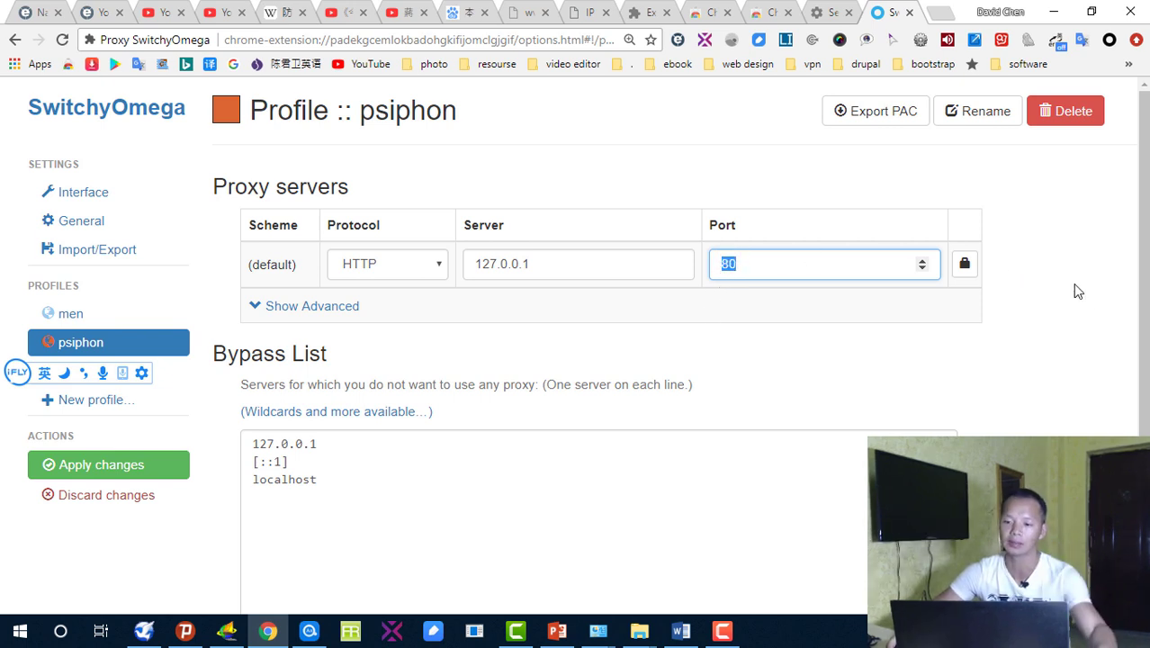
pyautogui.click(1035, 319)
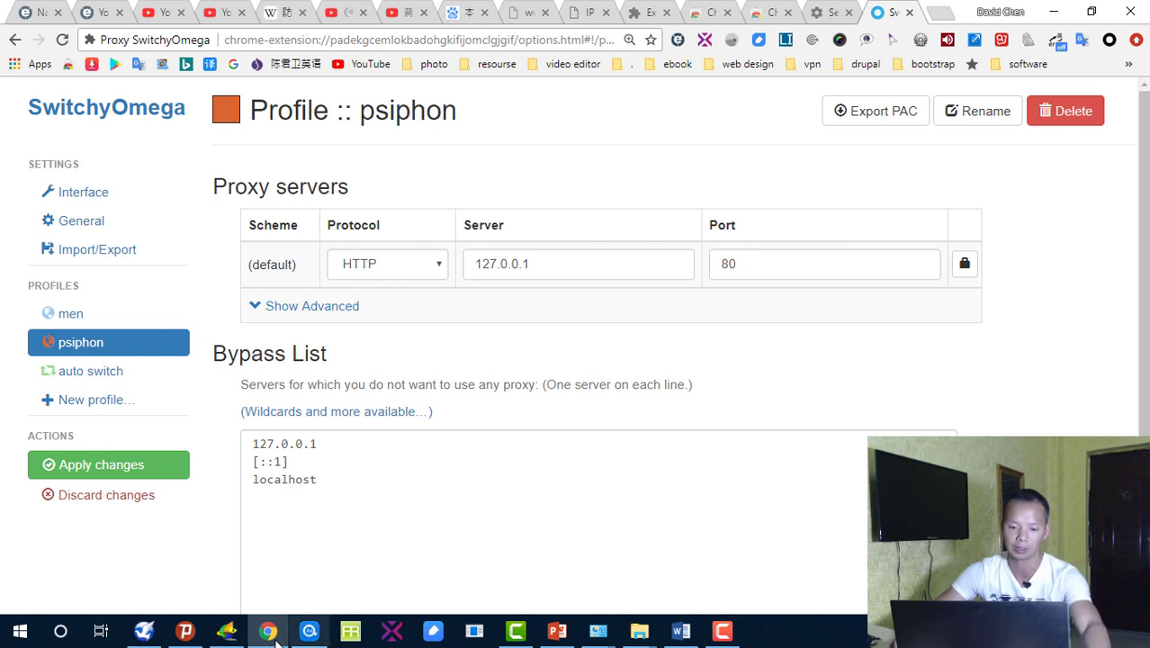
pyautogui.moveTo(268, 631)
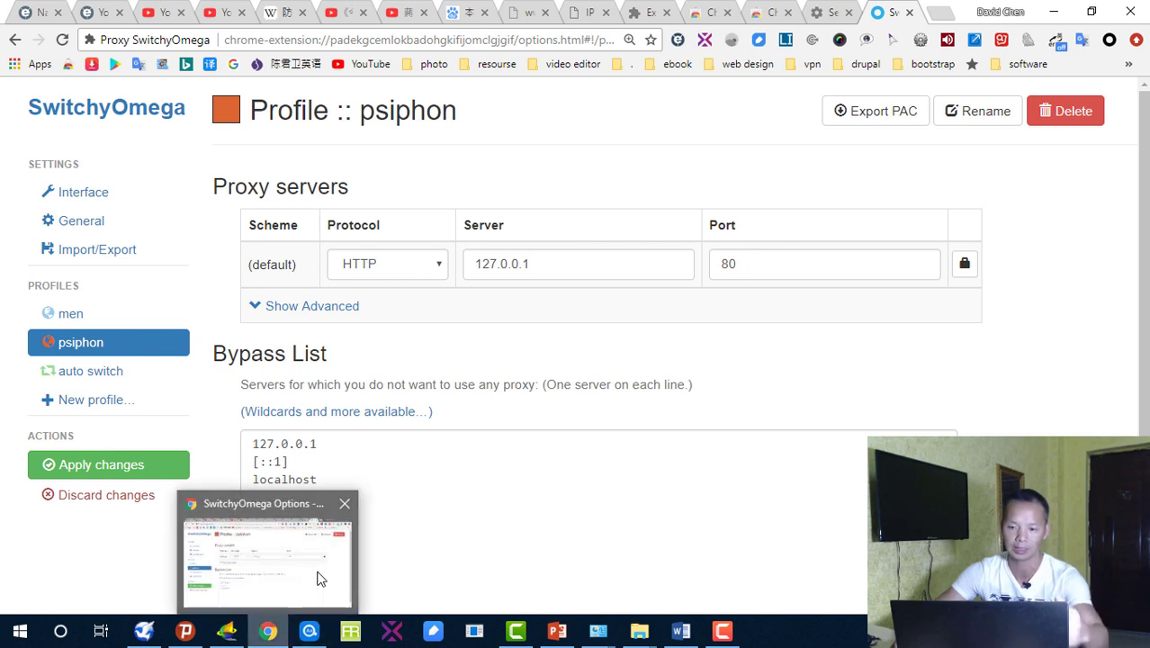
pyautogui.click(186, 633)
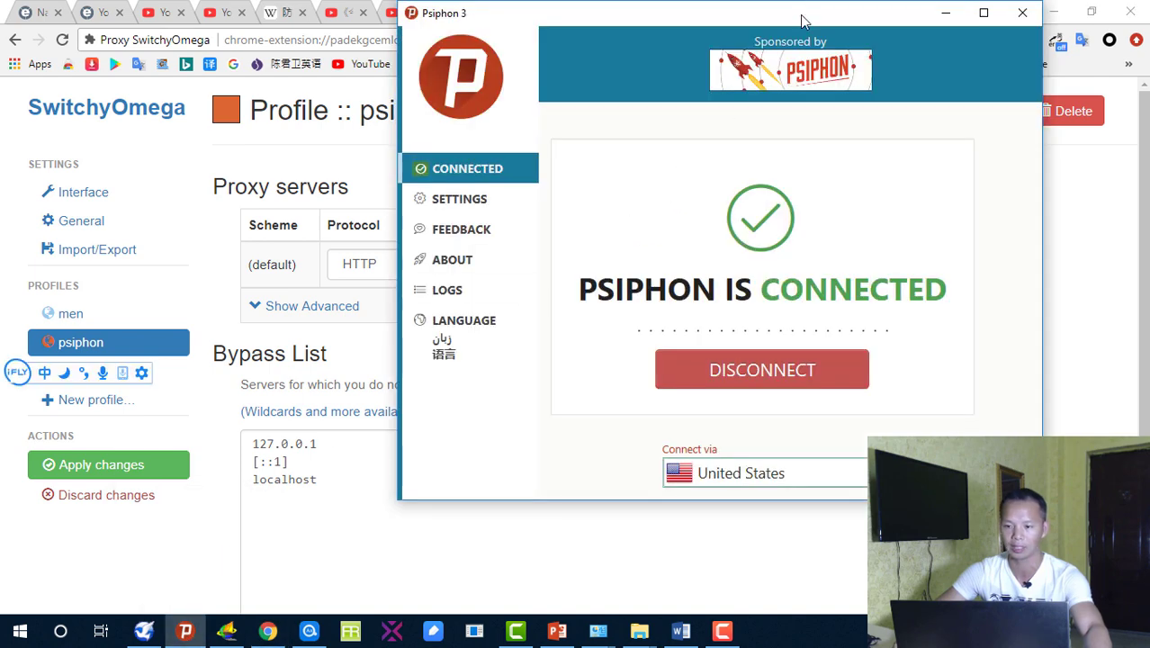
pyautogui.moveTo(804, 19); pyautogui.dragTo(444, 78)
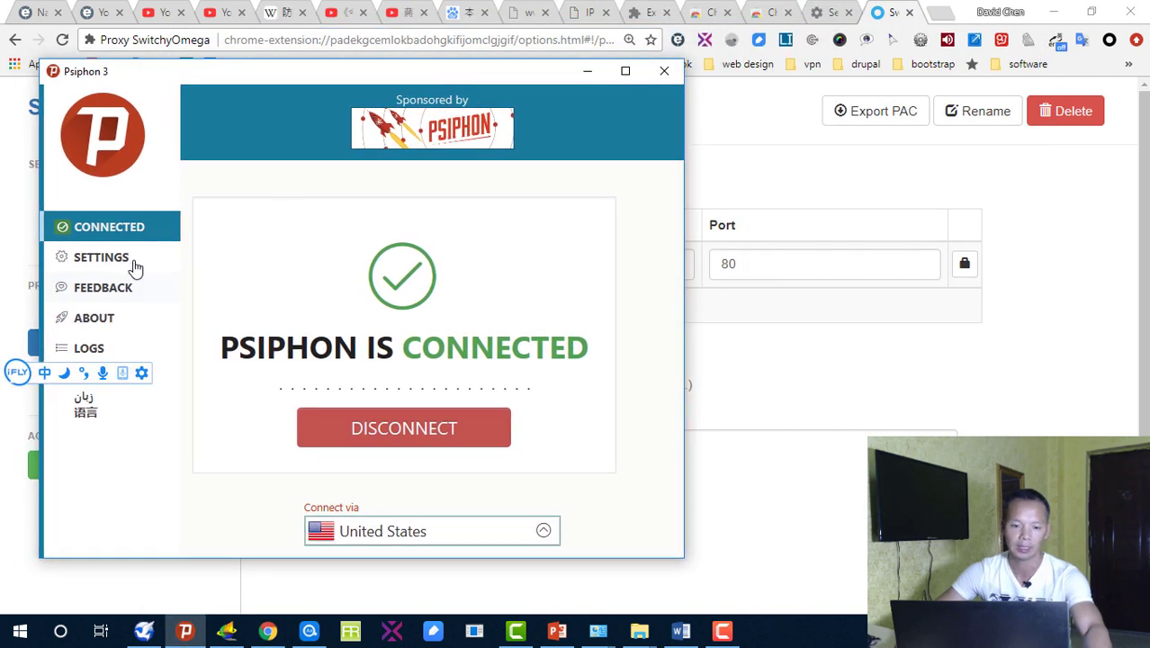
pyautogui.click(106, 262)
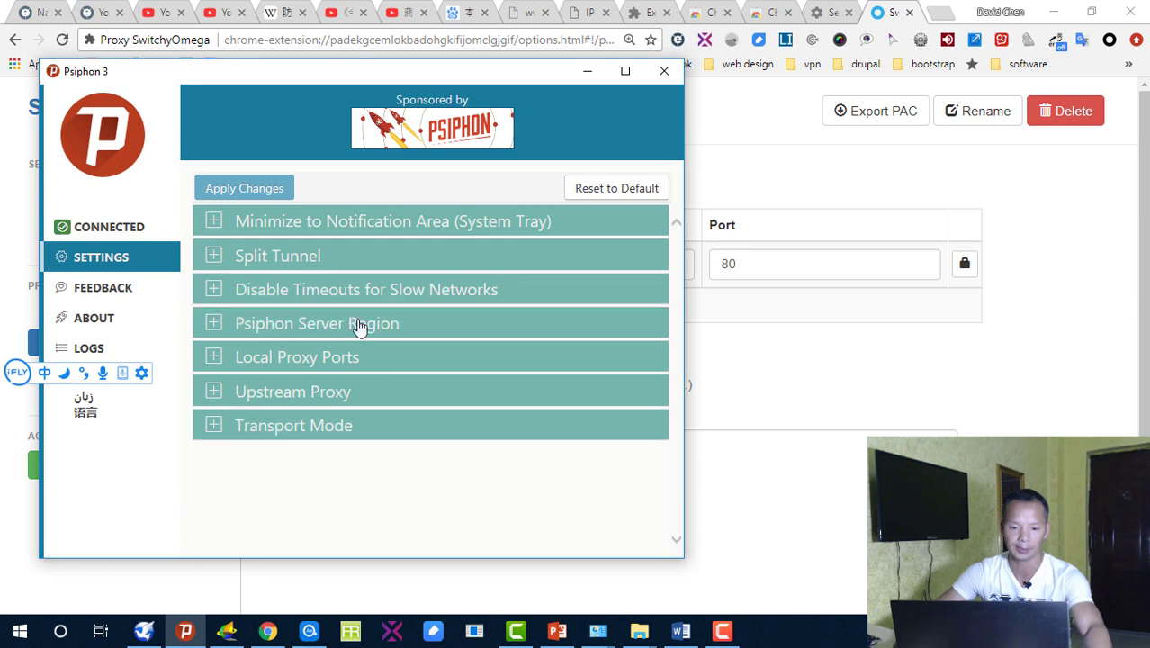
pyautogui.click(318, 367)
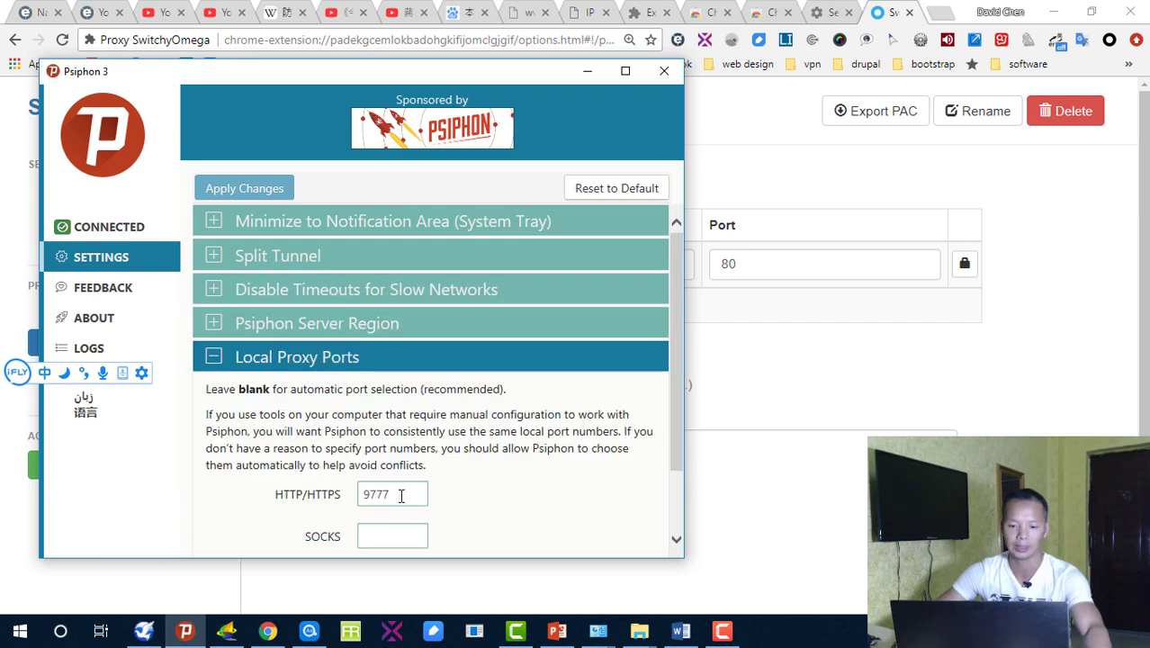
pyautogui.moveTo(537, 79); pyautogui.dragTo(393, 91)
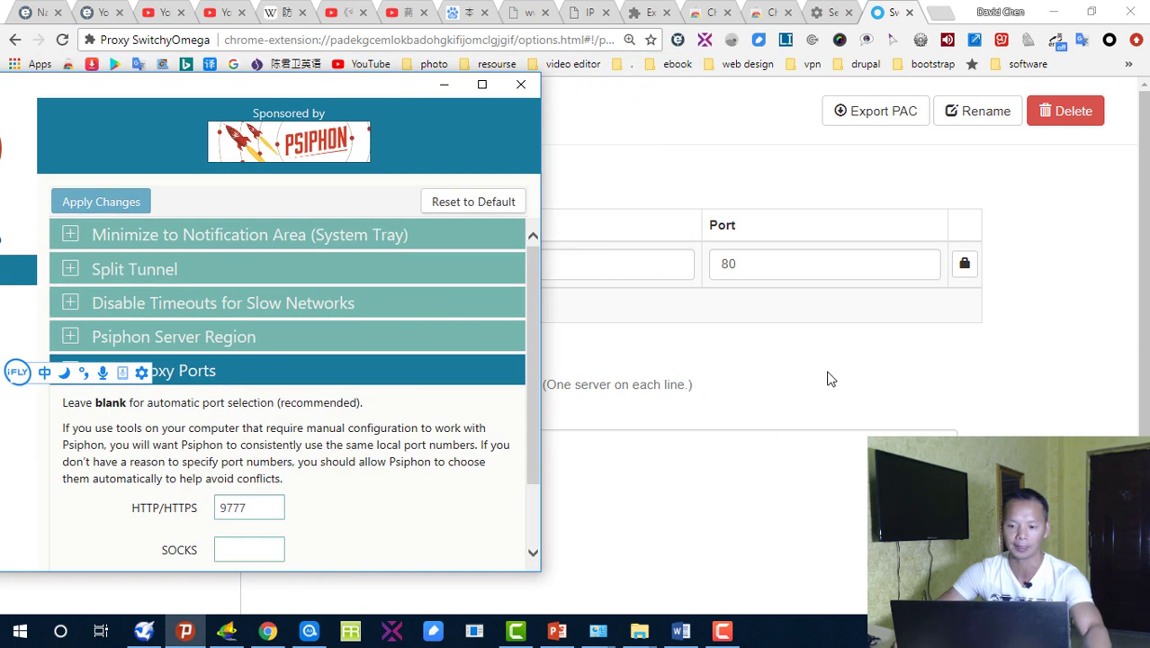
# - Return to the psiphon profile in SwitchyOmega and set its default proxy port to 9777
pyautogui.click(742, 271)
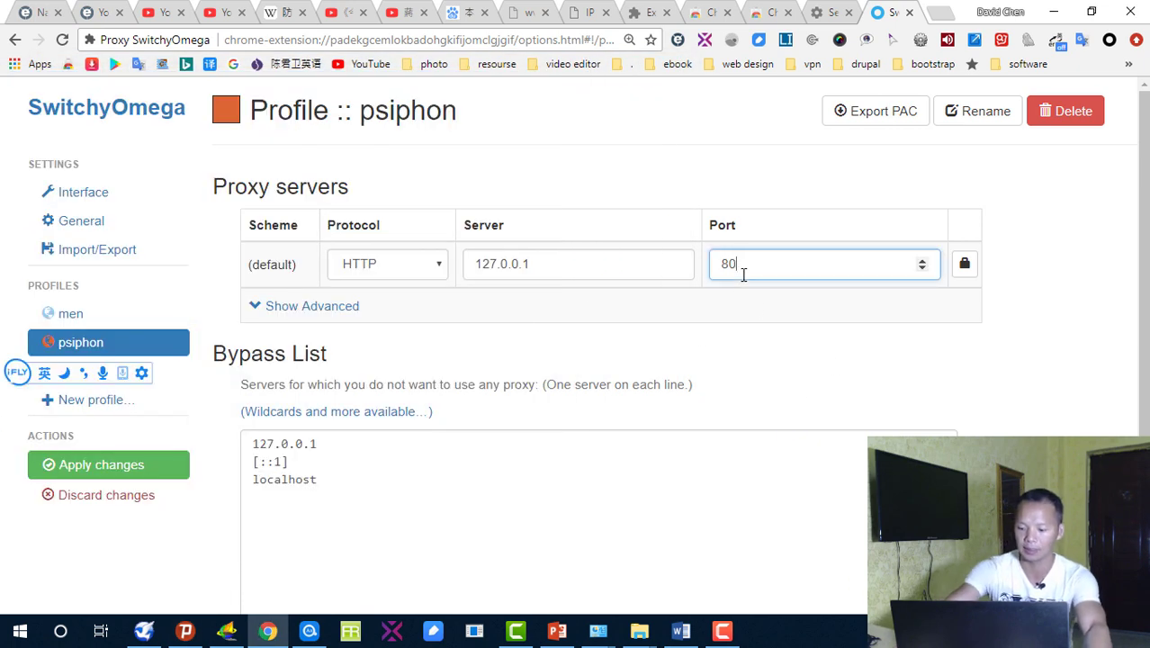
pyautogui.press('BackSpace')
pyautogui.write('9777')
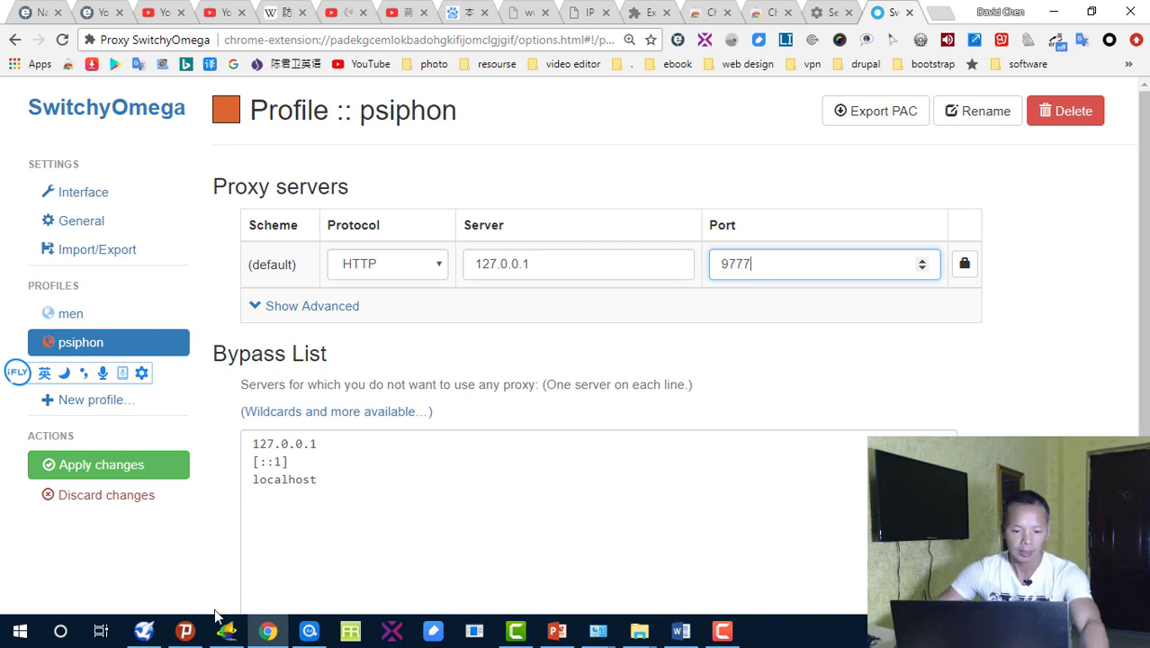
# - Switch to Psiphon and try changing its local HTTP/HTTPS proxy port to 12333
pyautogui.click(185, 631)
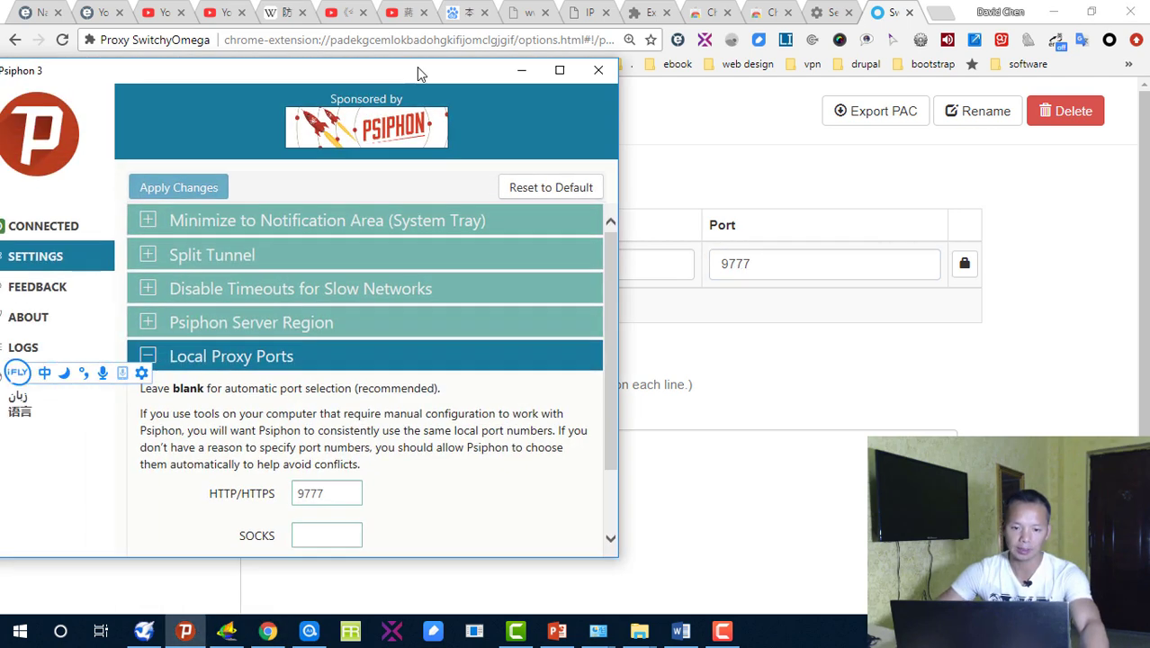
pyautogui.moveTo(416, 70); pyautogui.dragTo(510, 27)
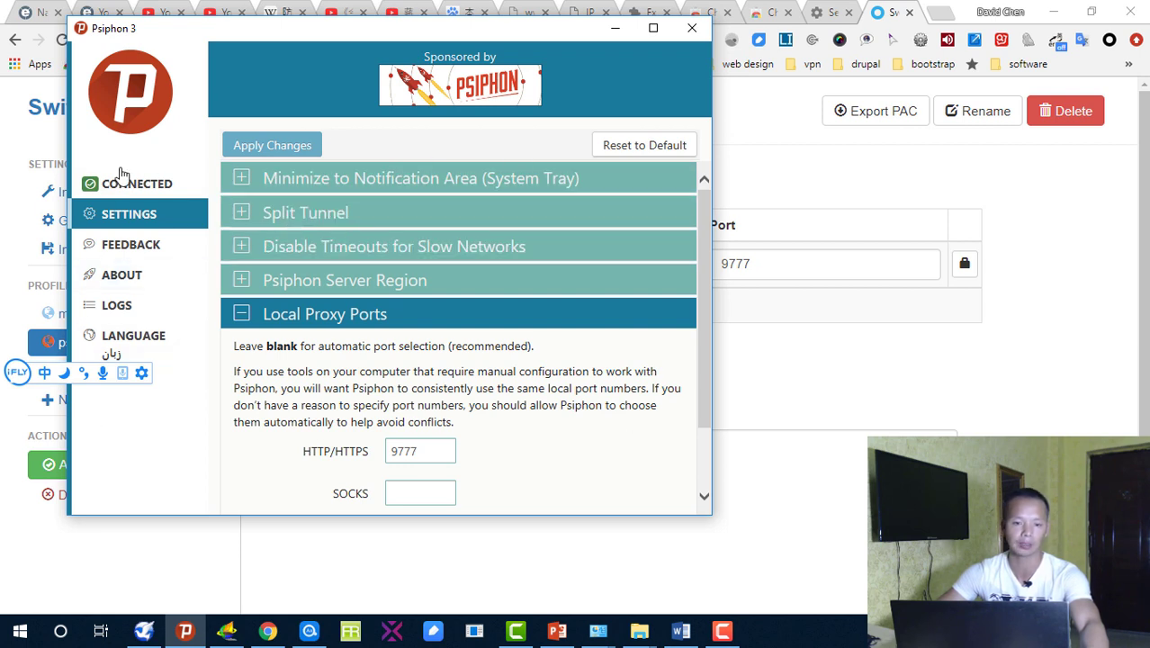
pyautogui.doubleClick(405, 453)
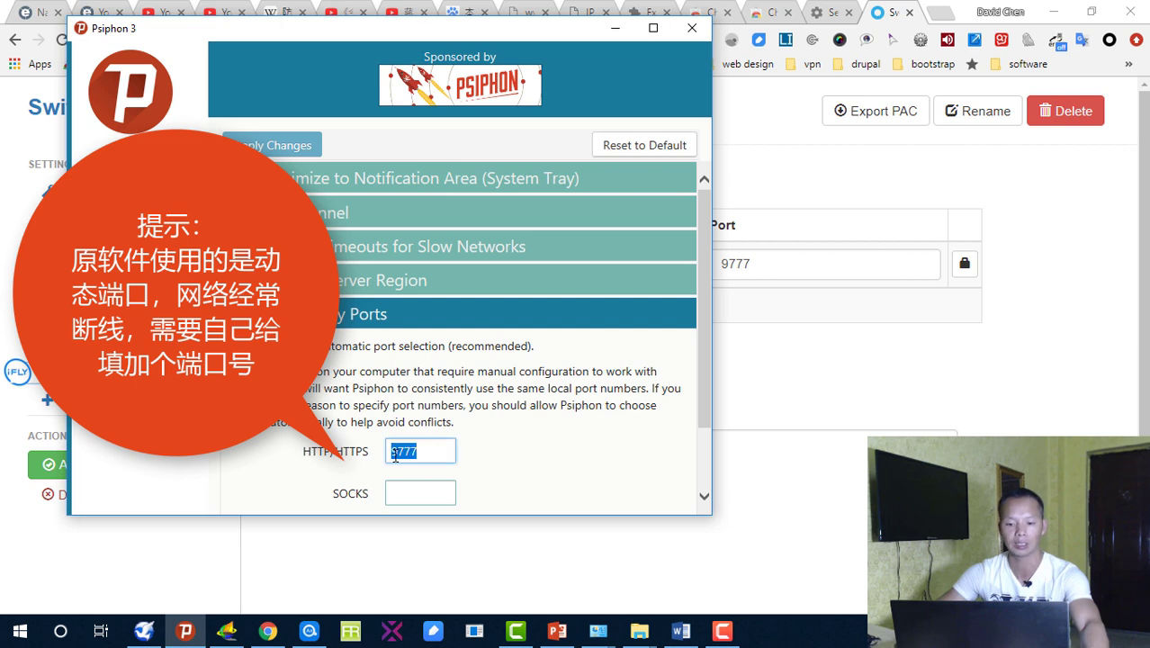
pyautogui.click(565, 437)
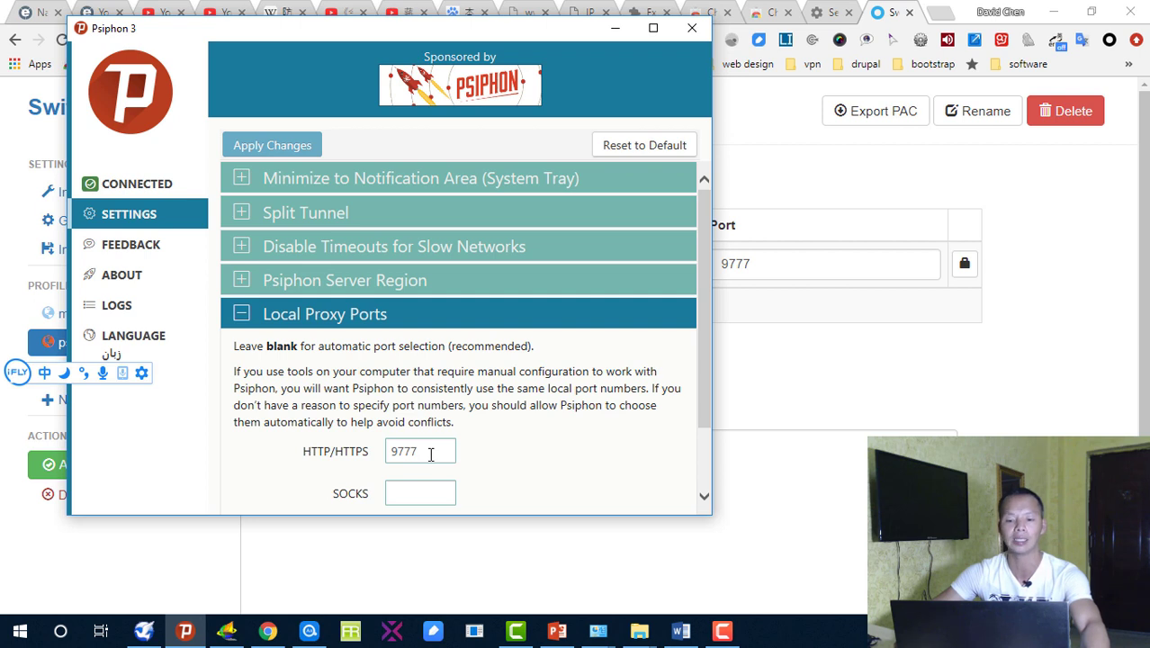
pyautogui.moveTo(430, 454); pyautogui.dragTo(391, 457)
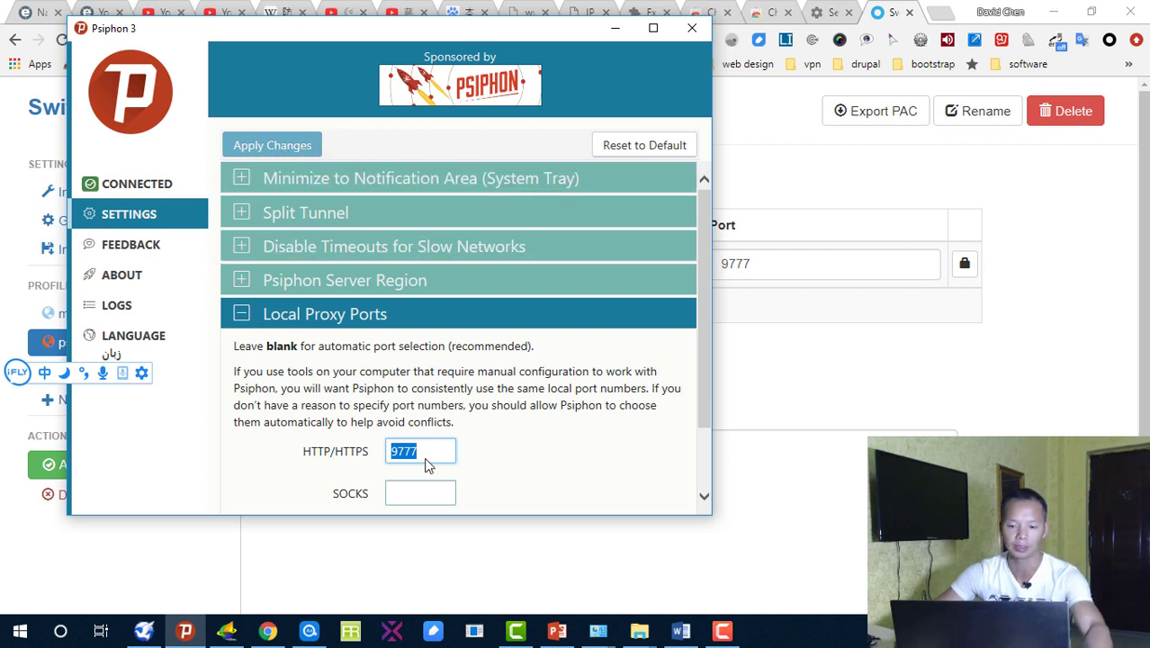
pyautogui.write('12333')
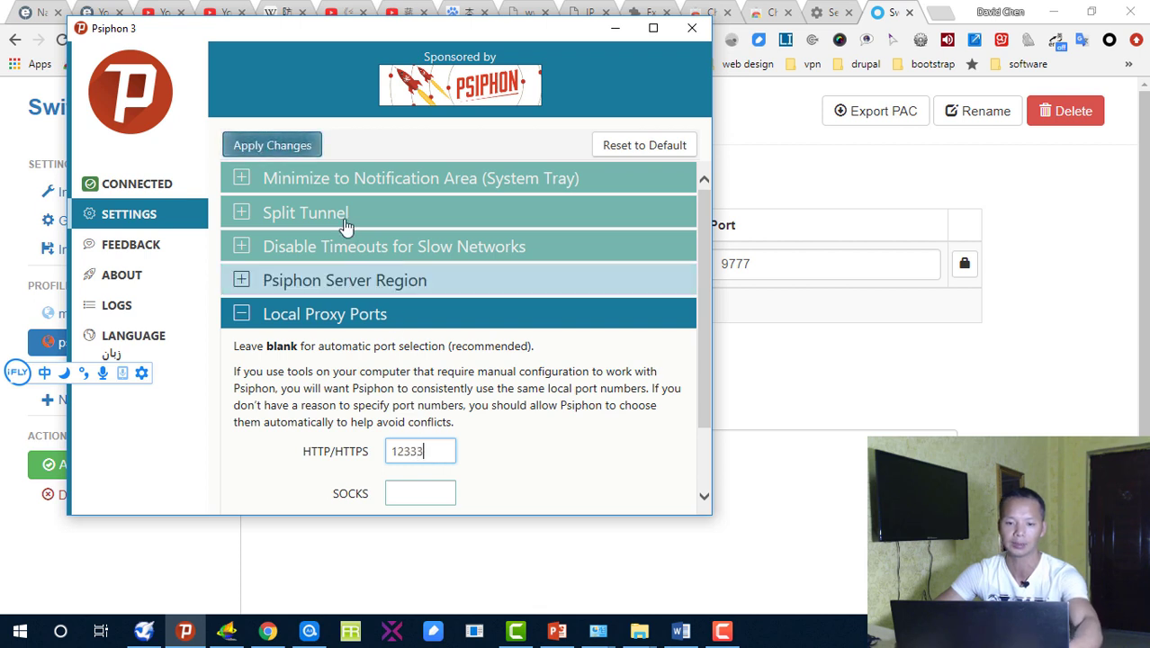
pyautogui.click(277, 150)
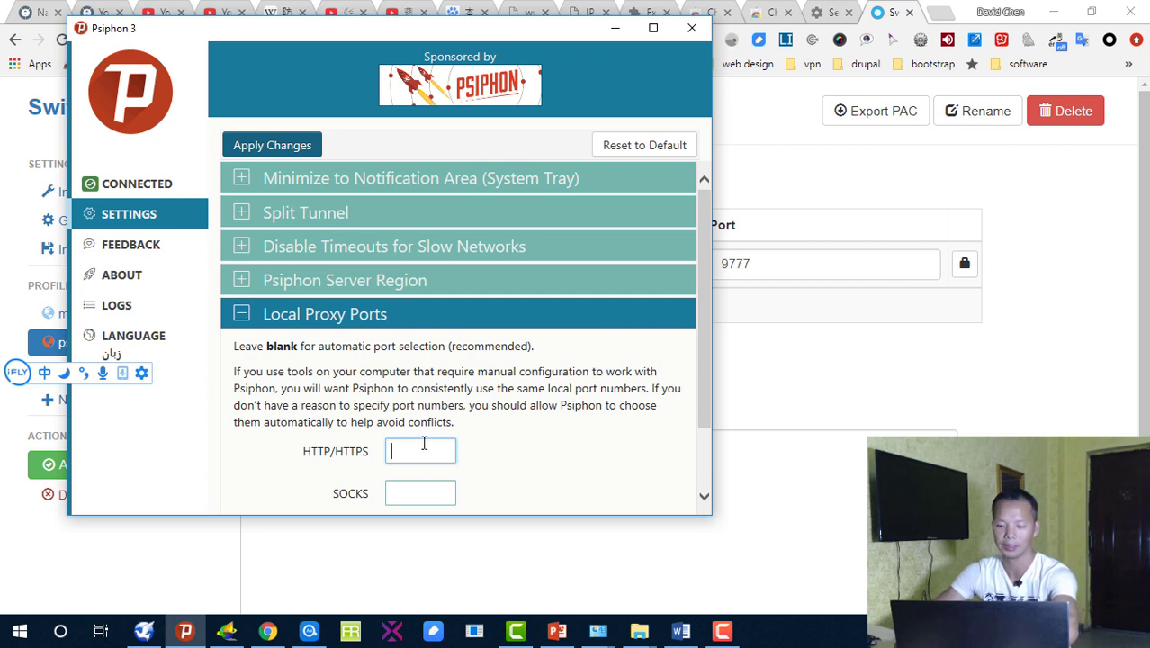
# - Set Psiphon's local HTTP/HTTPS proxy port to 9777, then return to SwitchyOmega and apply the psiphon profile changes
pyautogui.click(424, 444)
pyautogui.write('977')
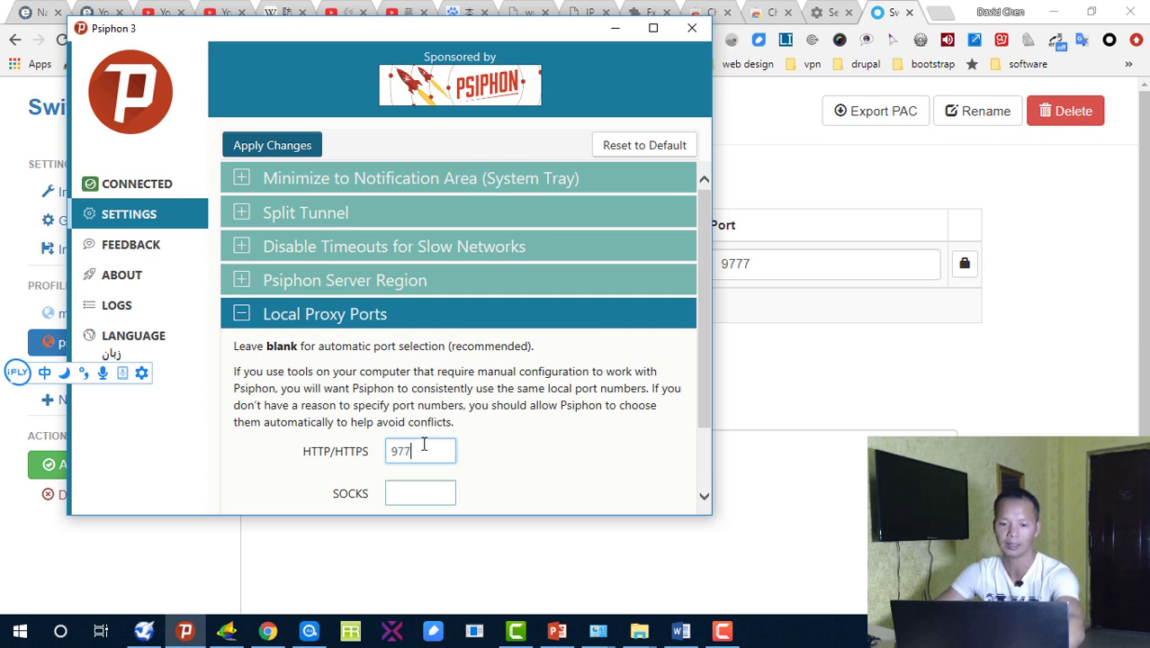
pyautogui.write('7')
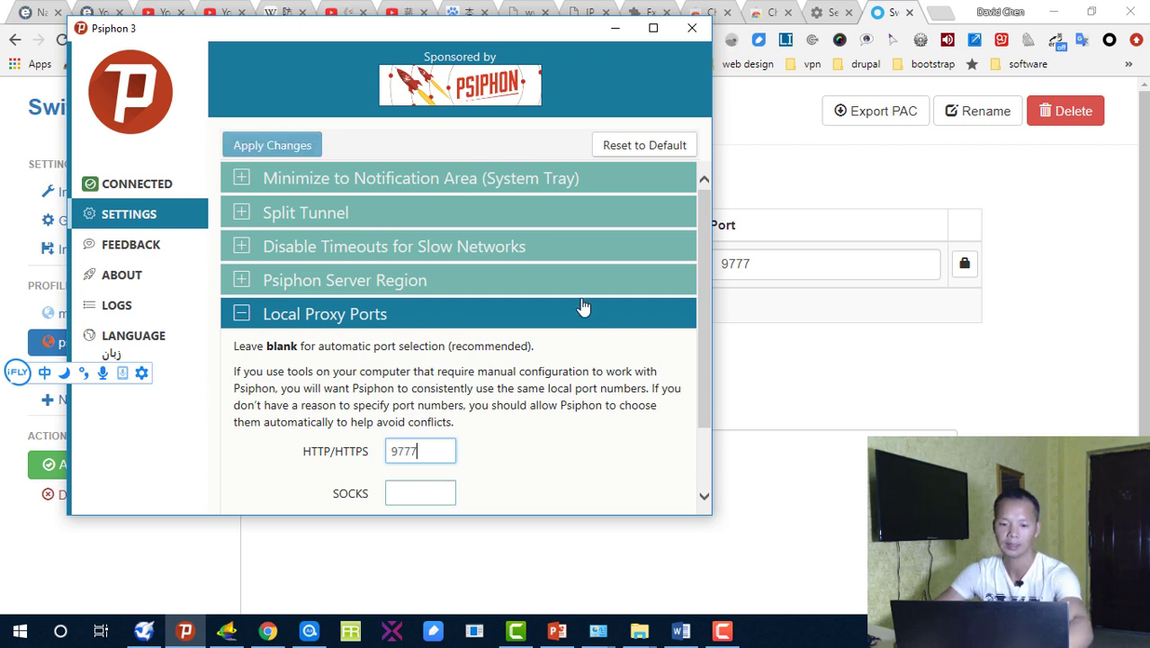
pyautogui.click(614, 30)
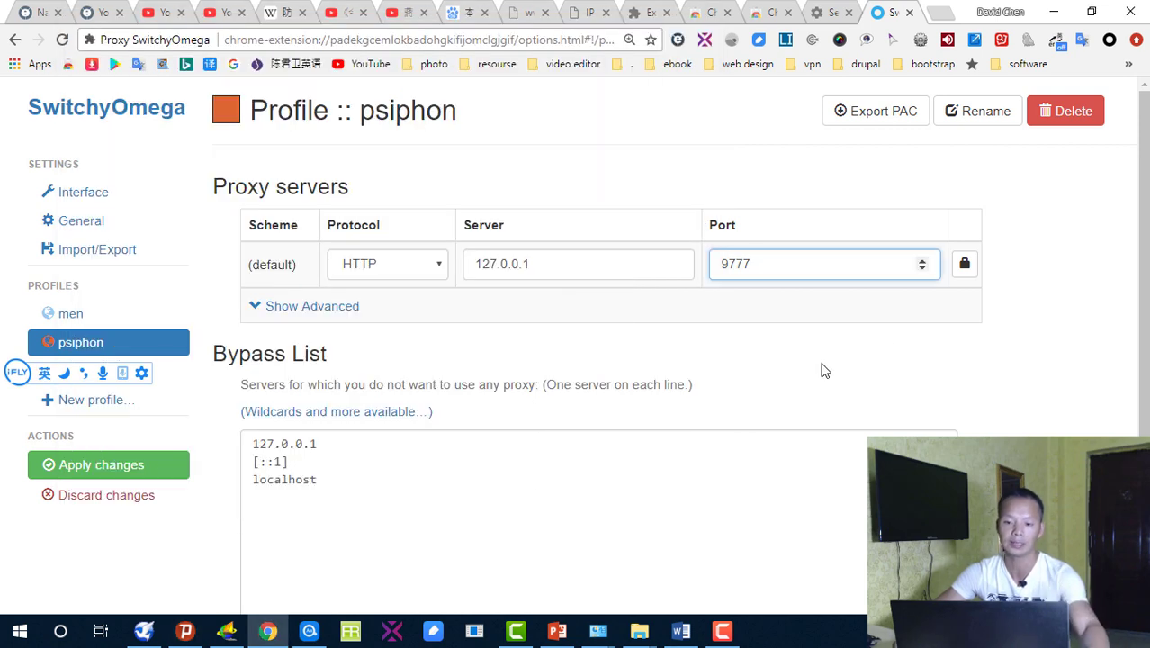
pyautogui.click(110, 465)
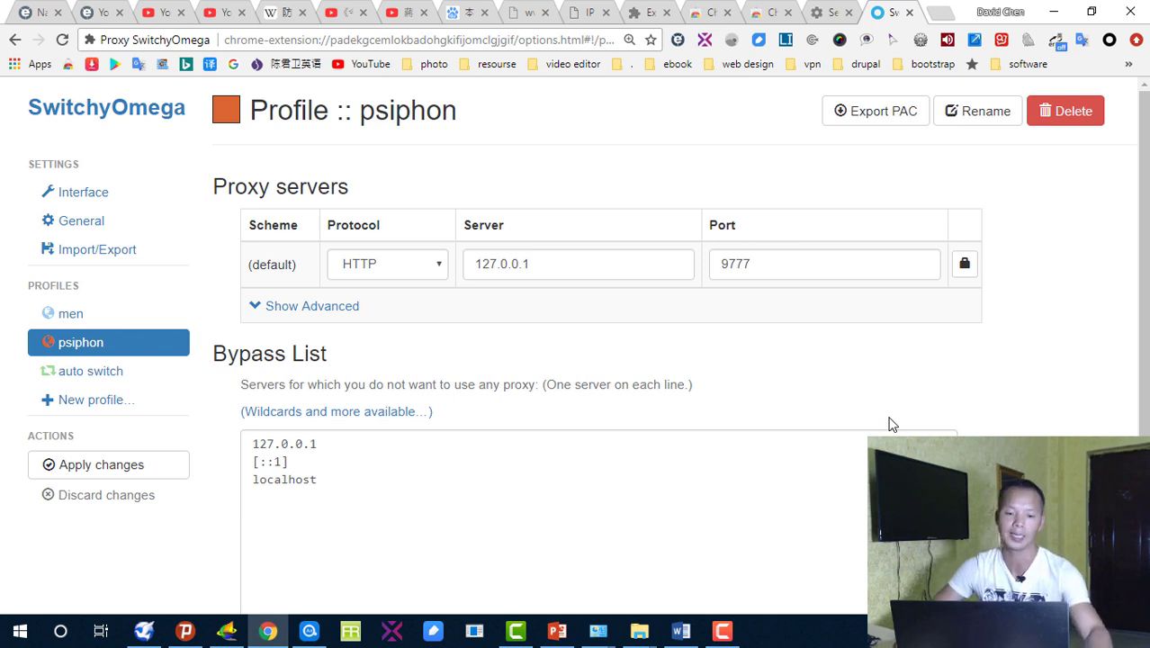
# - Create a new SwitchyOmega profile named wujie of the Proxy Profile type
pyautogui.click(76, 404)
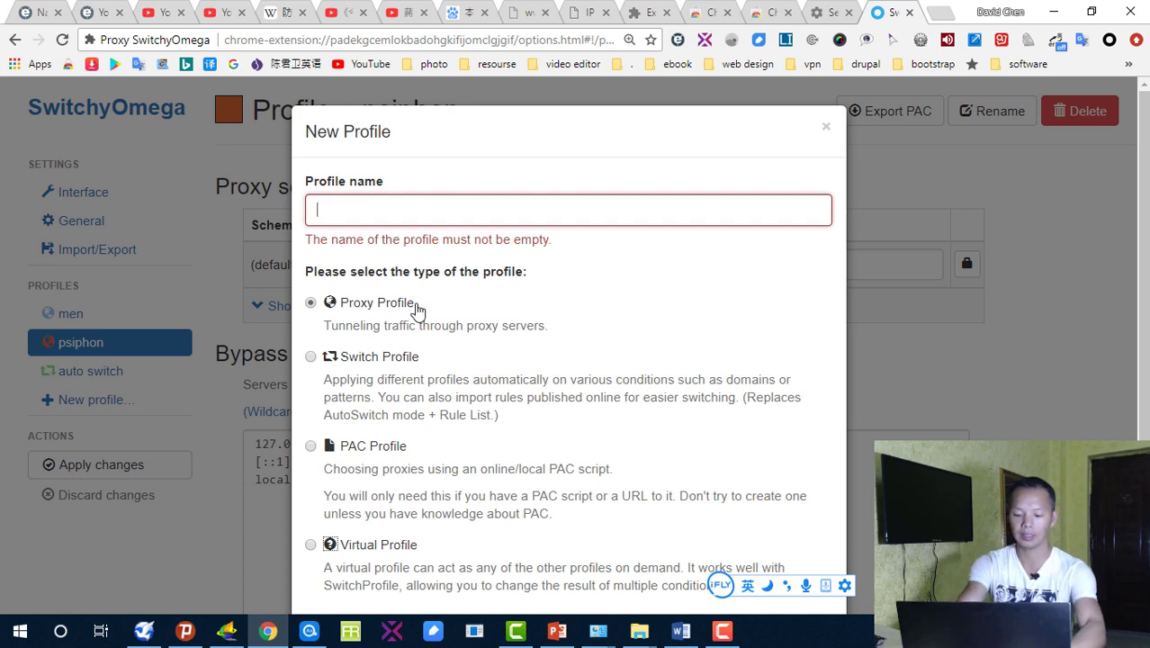
pyautogui.write('wujie')
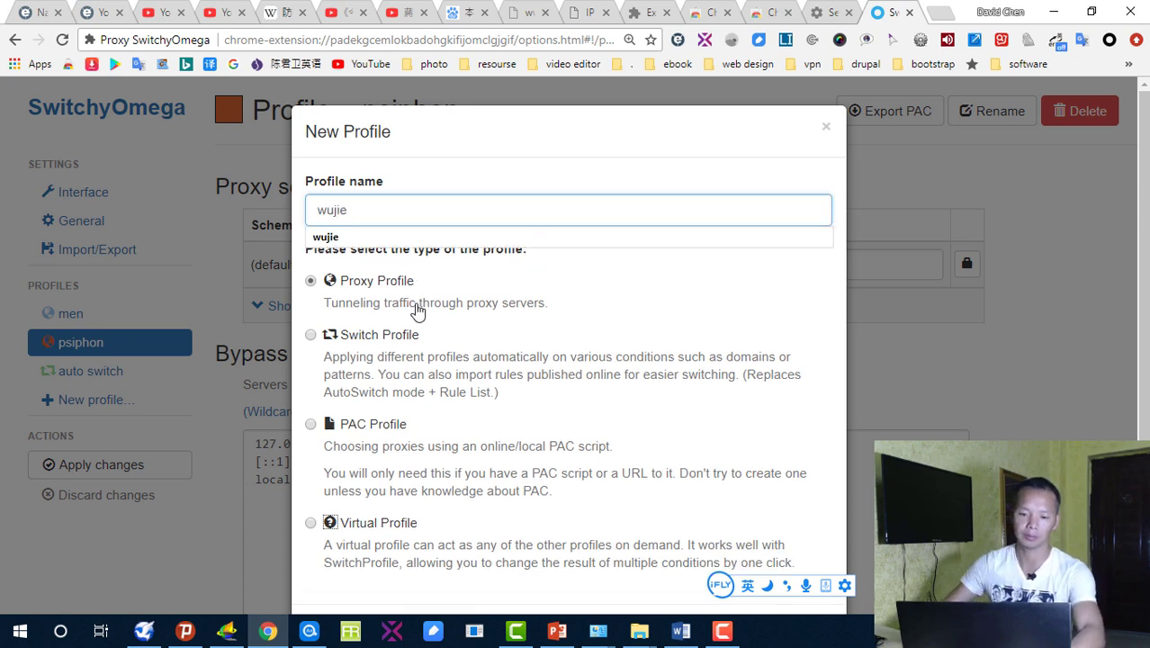
pyautogui.click(349, 237)
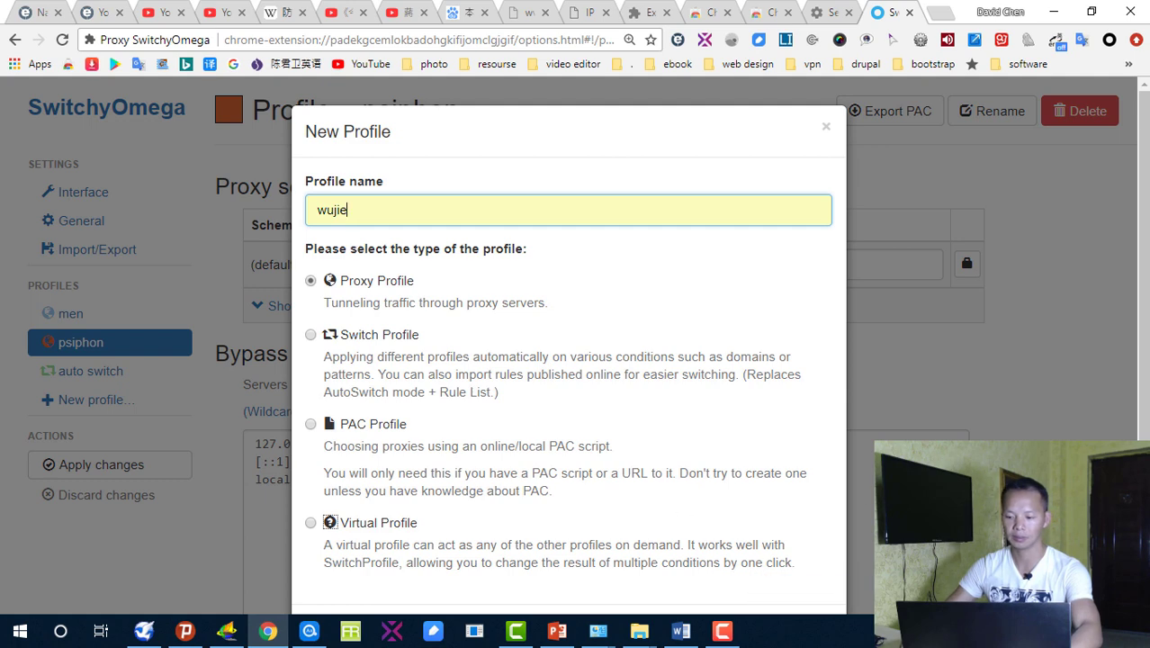
pyautogui.scroll(-2, 782, 474)
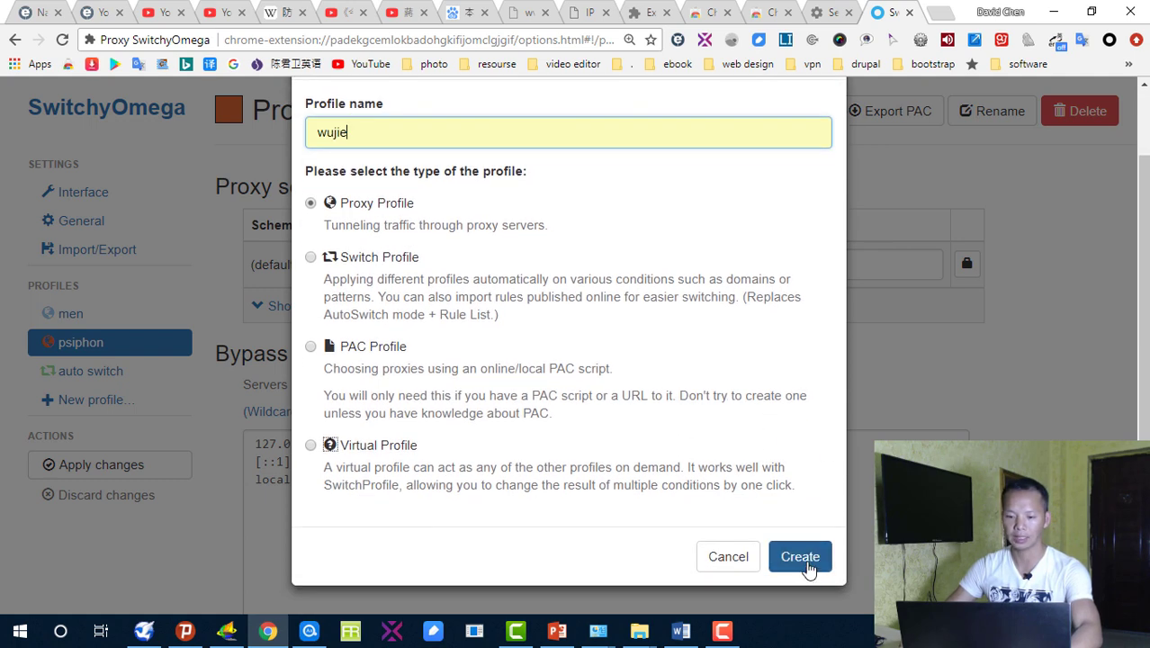
pyautogui.click(804, 558)
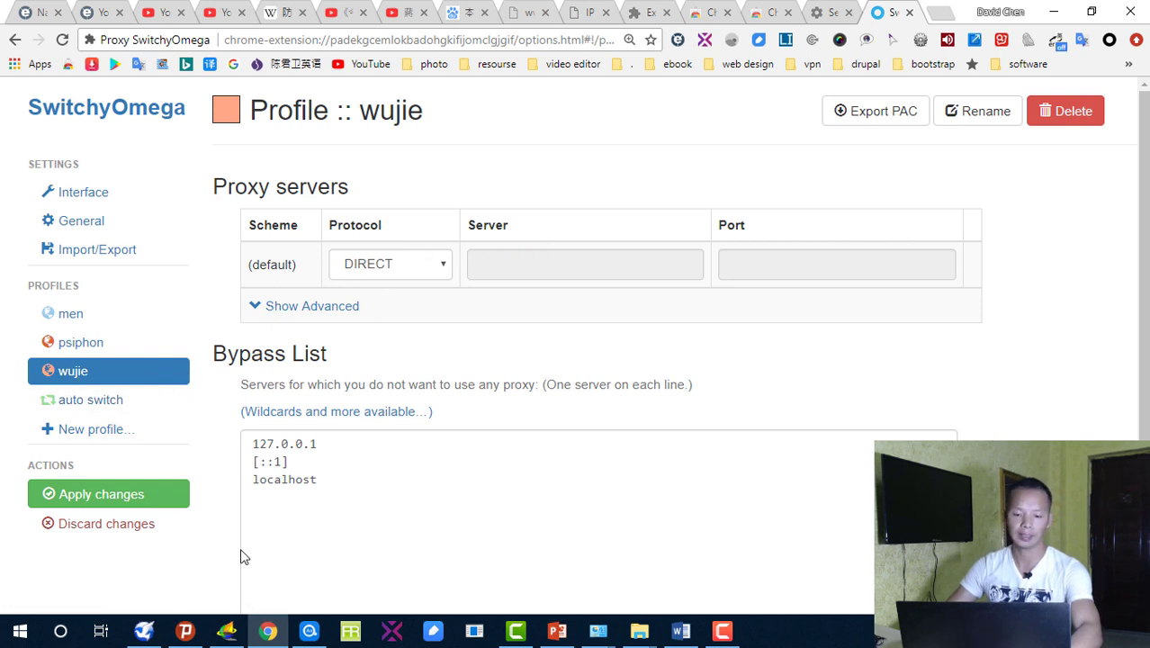
# - Set the wujie profile's default proxy protocol to HTTP and its server to 127.0.0.1
pyautogui.click(425, 271)
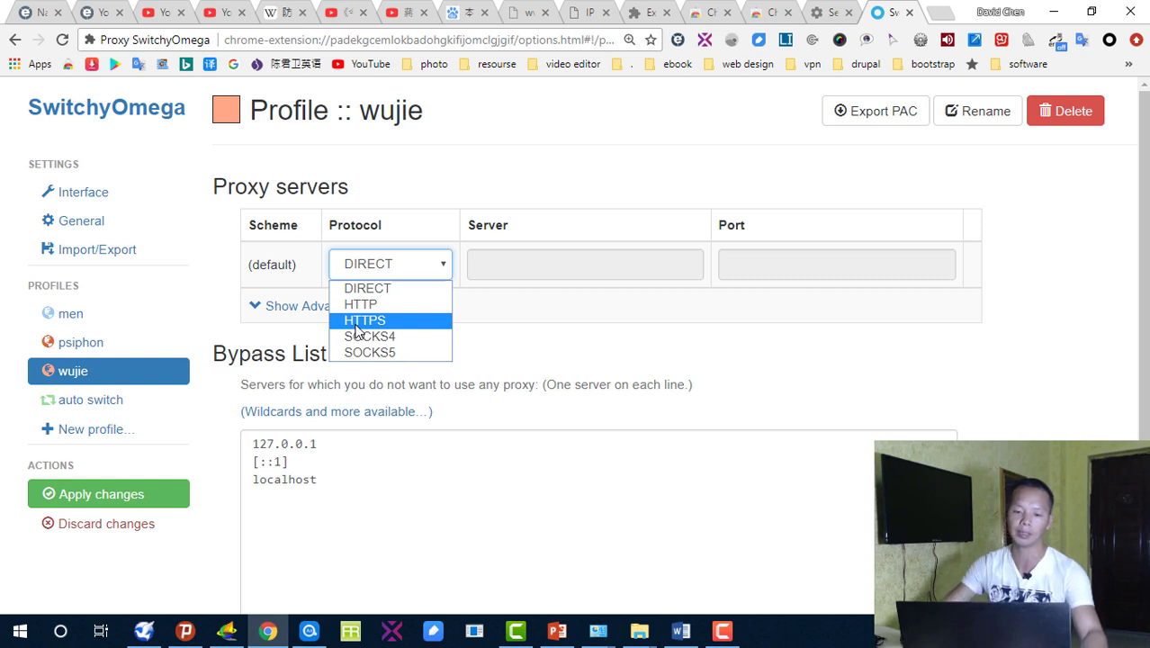
pyautogui.click(359, 304)
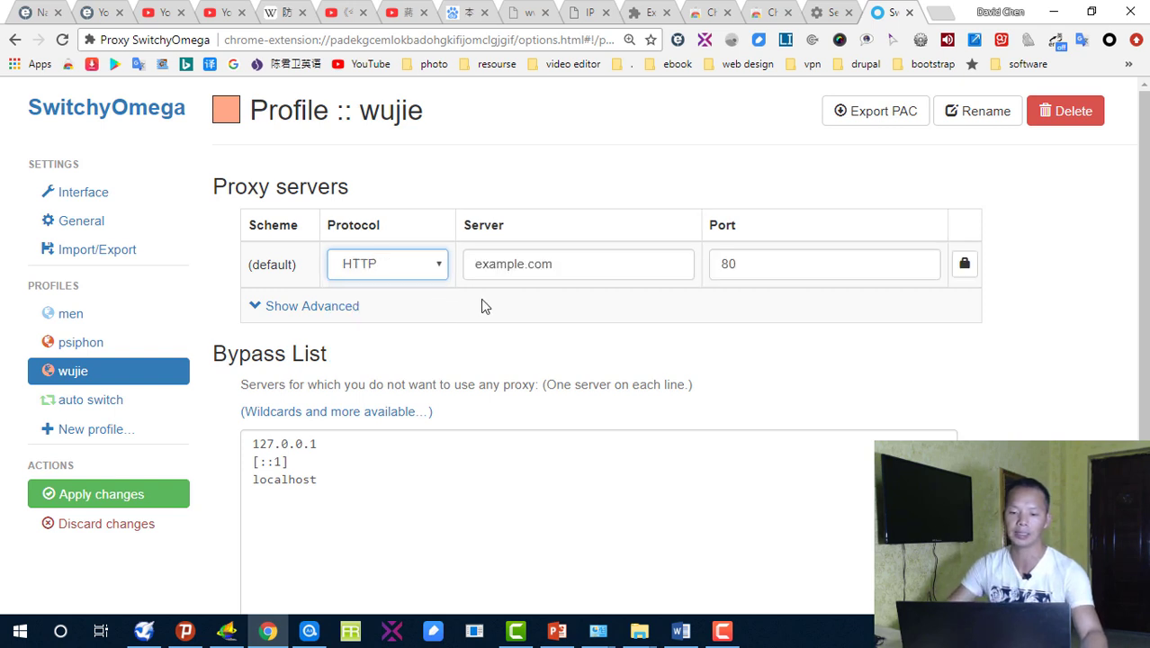
pyautogui.click(599, 265)
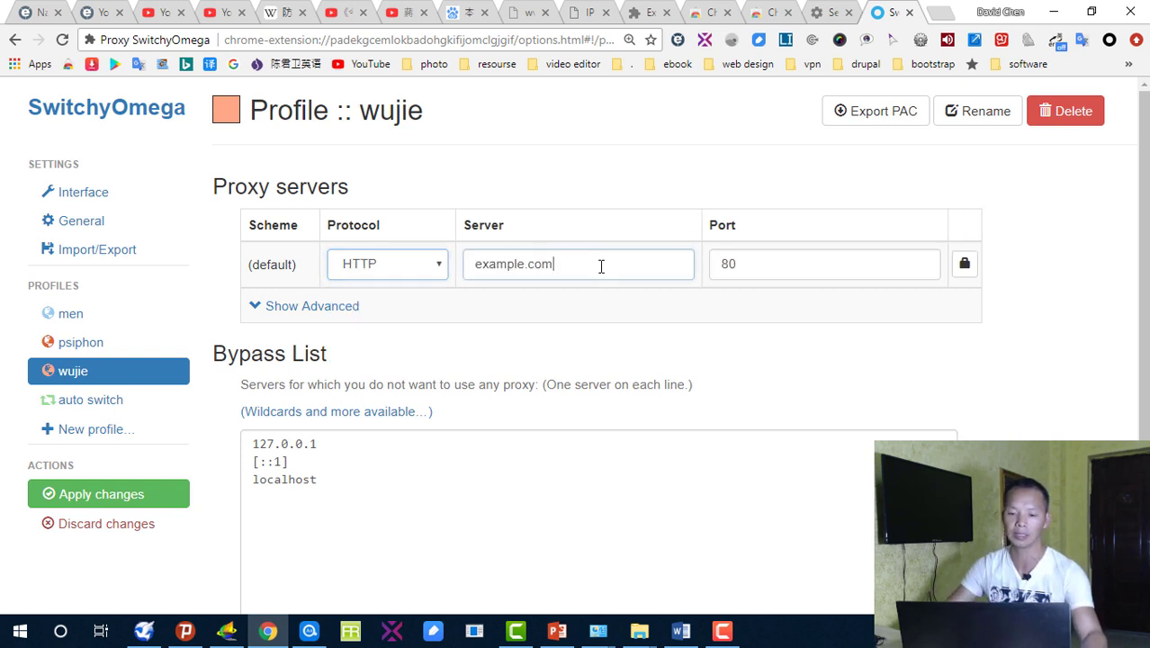
pyautogui.click(378, 263)
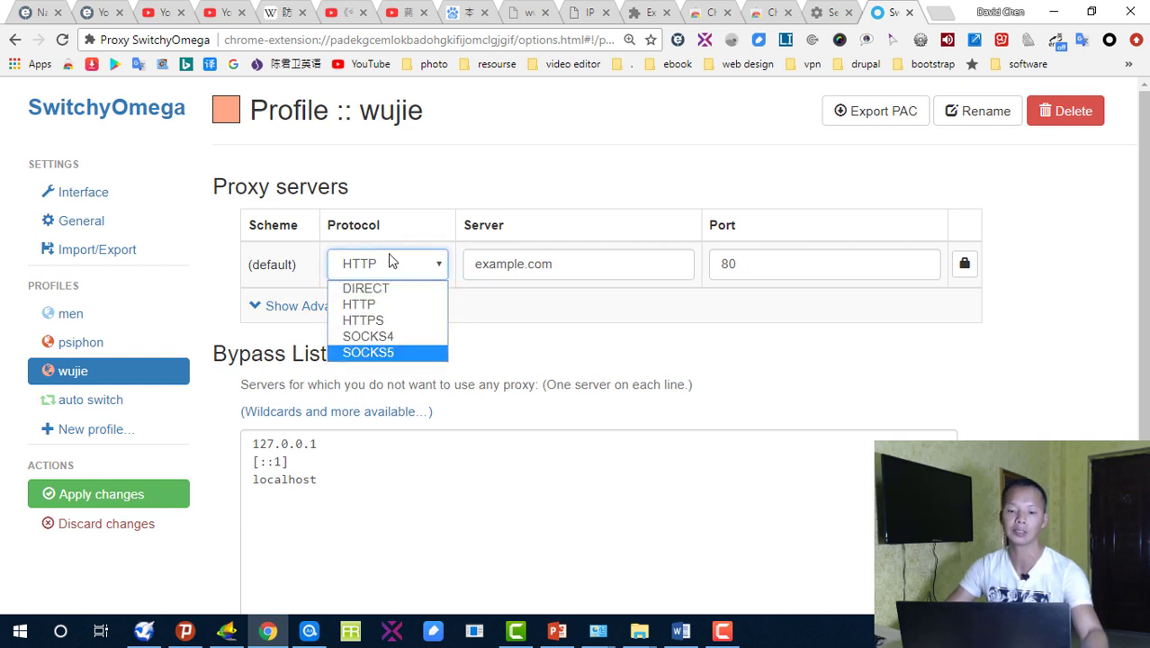
pyautogui.click(590, 260)
pyautogui.hotkey('ctrl', 'a')
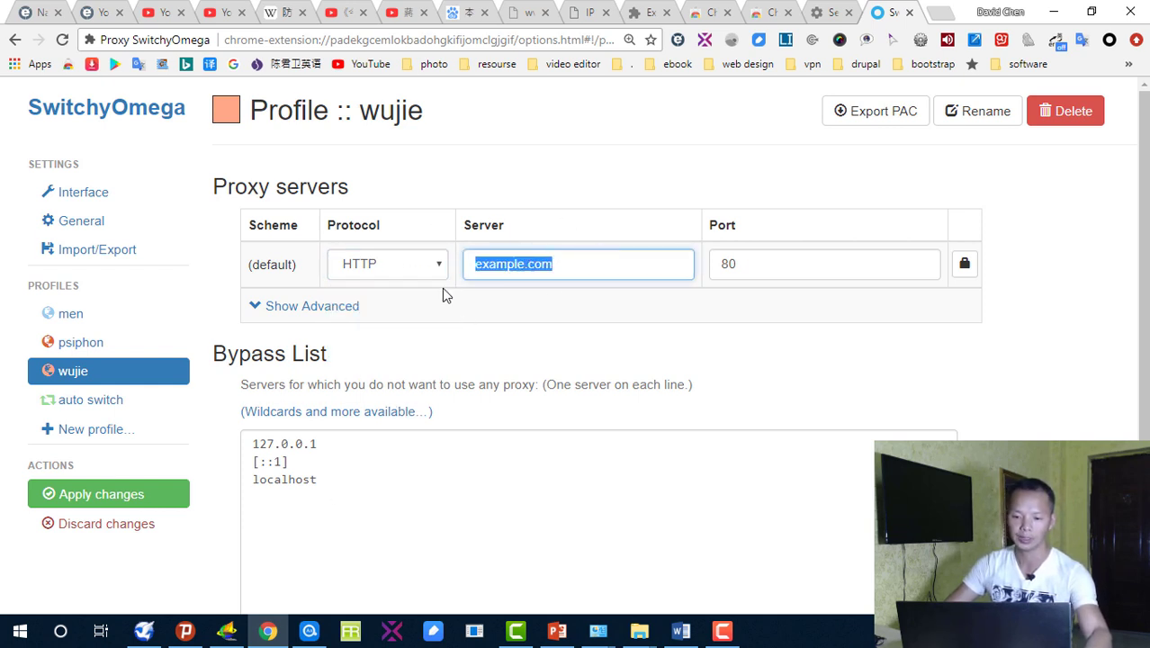
pyautogui.write('127')
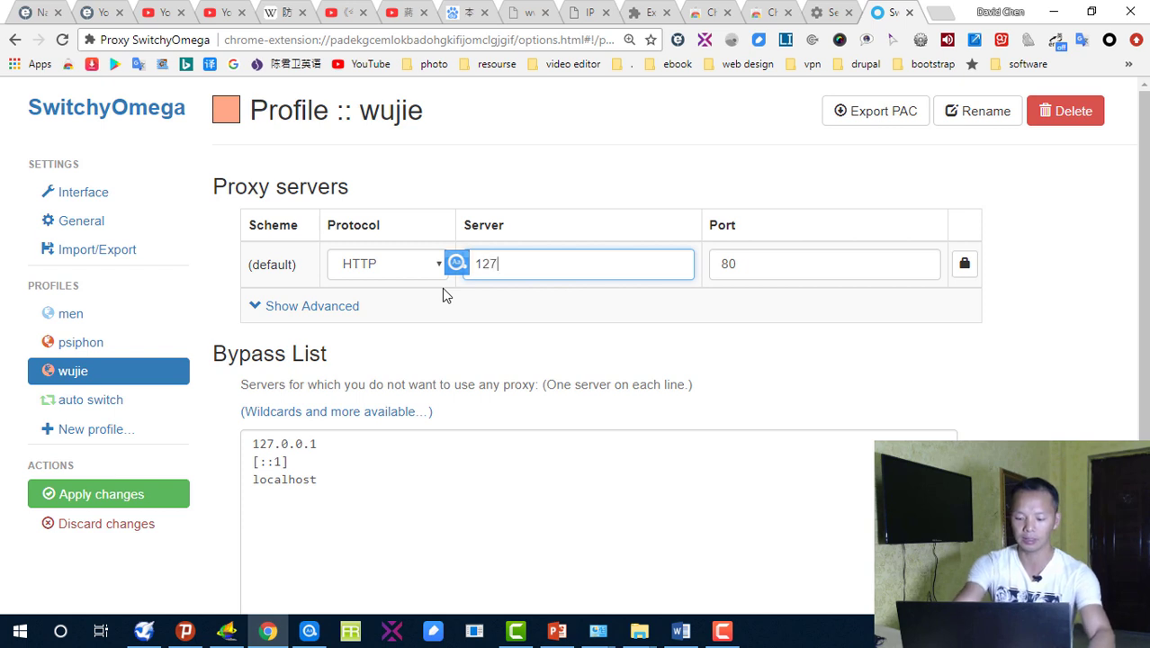
pyautogui.write('.')
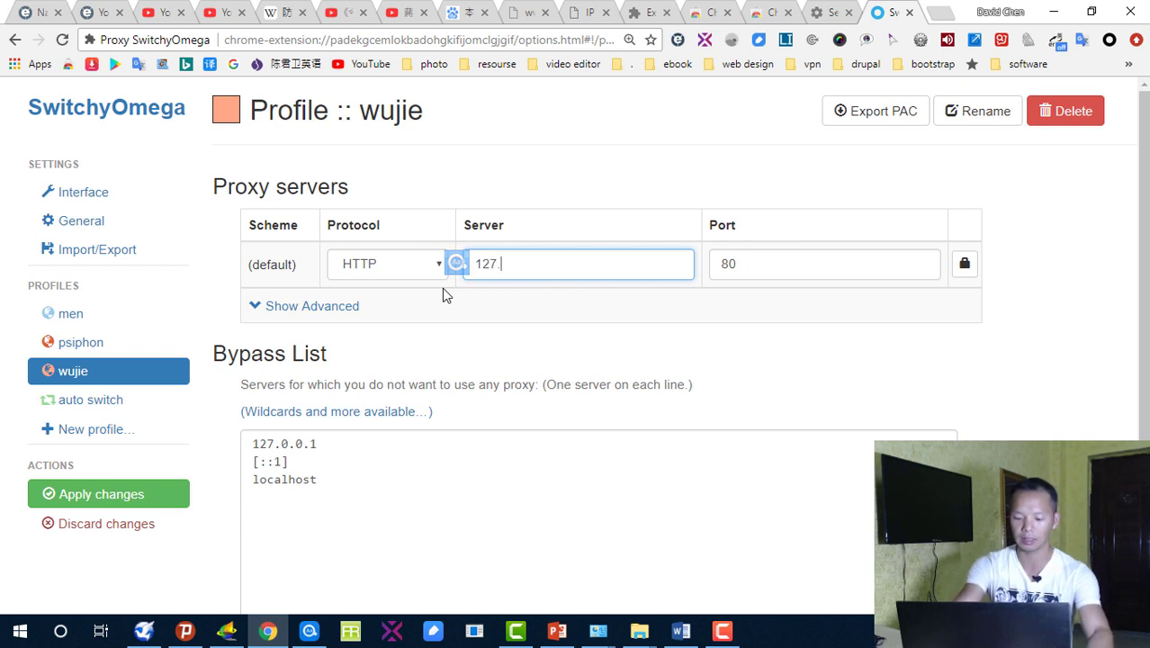
pyautogui.write('0.0.1')
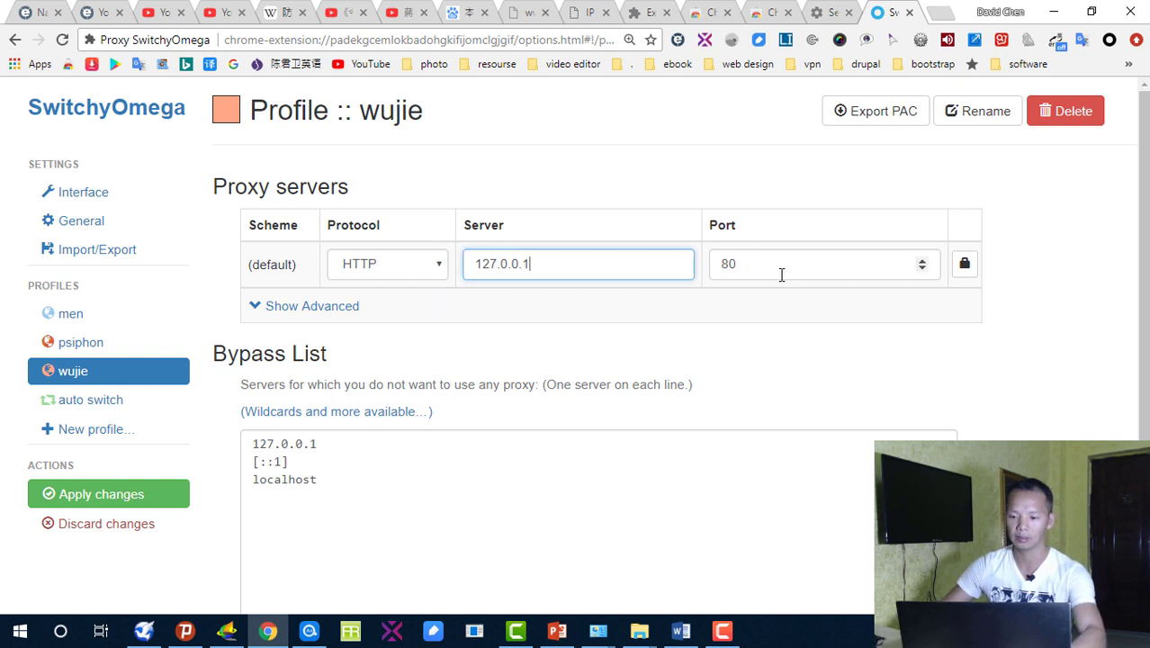
pyautogui.press('Tab')
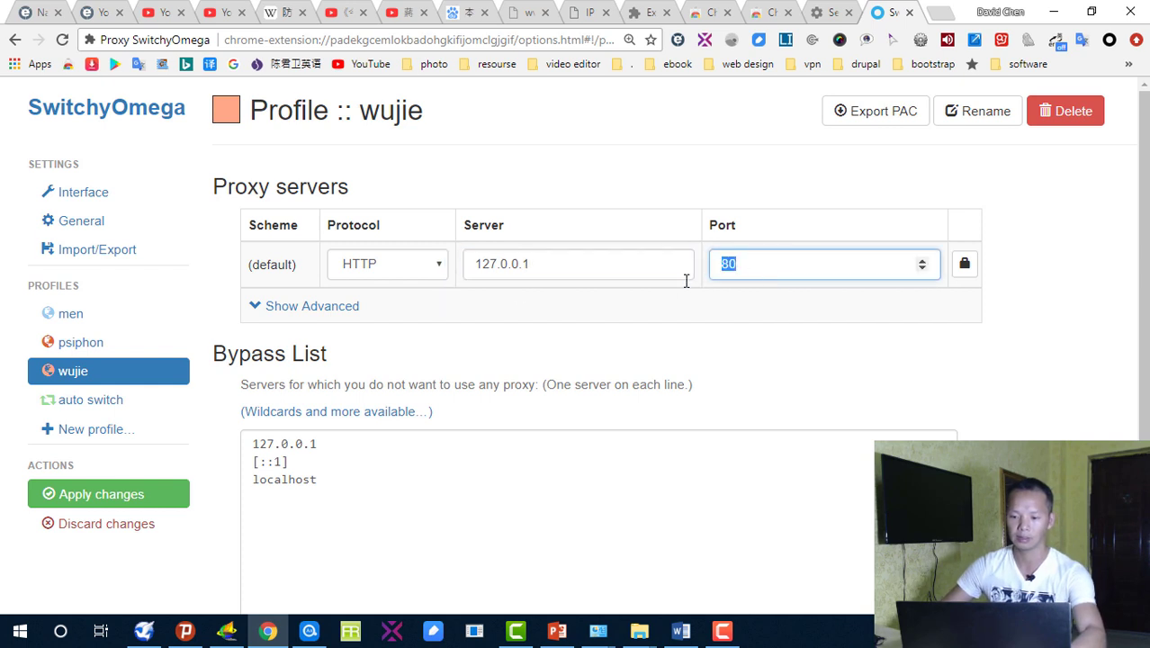
# - Look up UltraSurf's listening port, set the wujie profile's default proxy port to 5757, and apply the changes
pyautogui.click(225, 630)
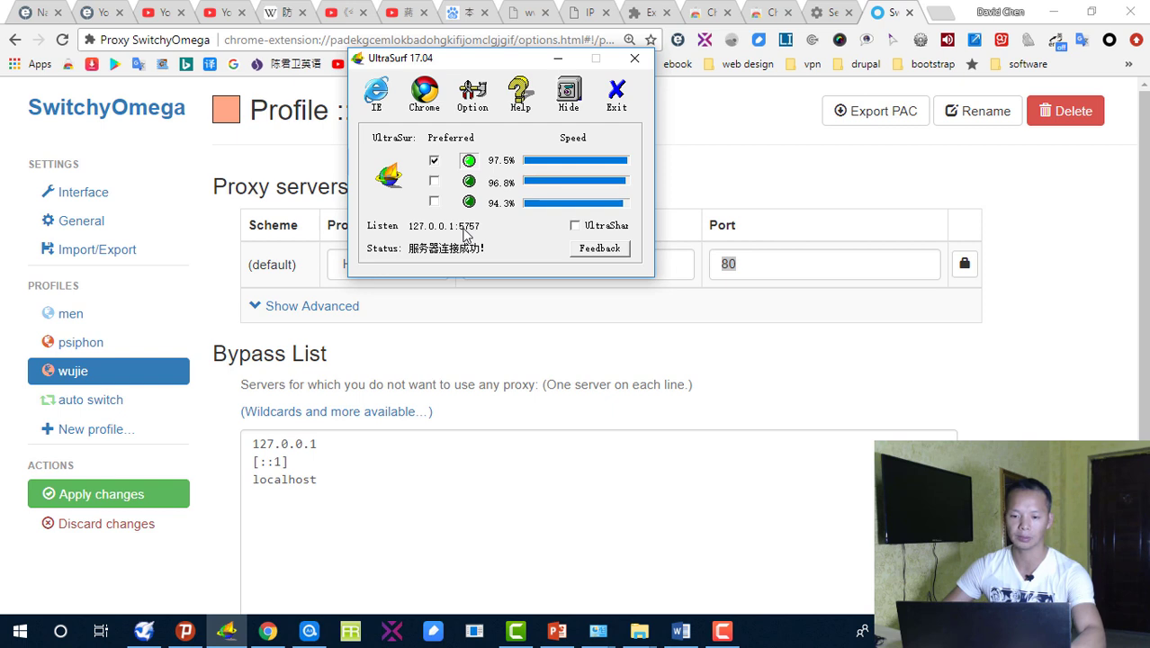
pyautogui.click(761, 274)
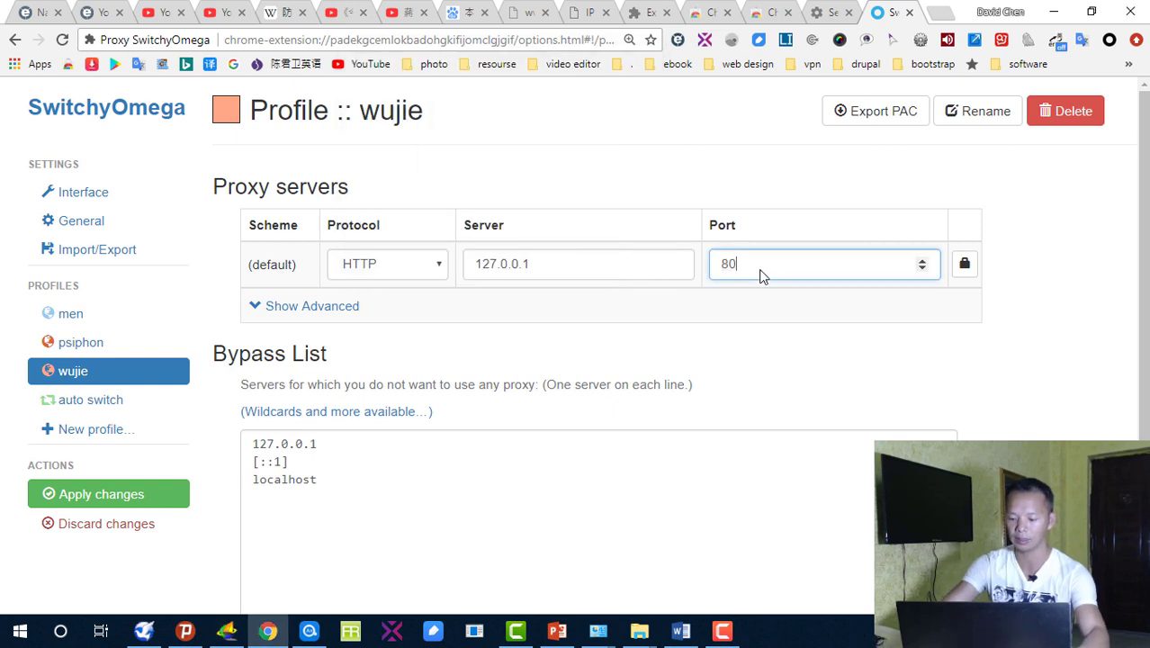
pyautogui.press('BackSpace')
pyautogui.press('BackSpace')
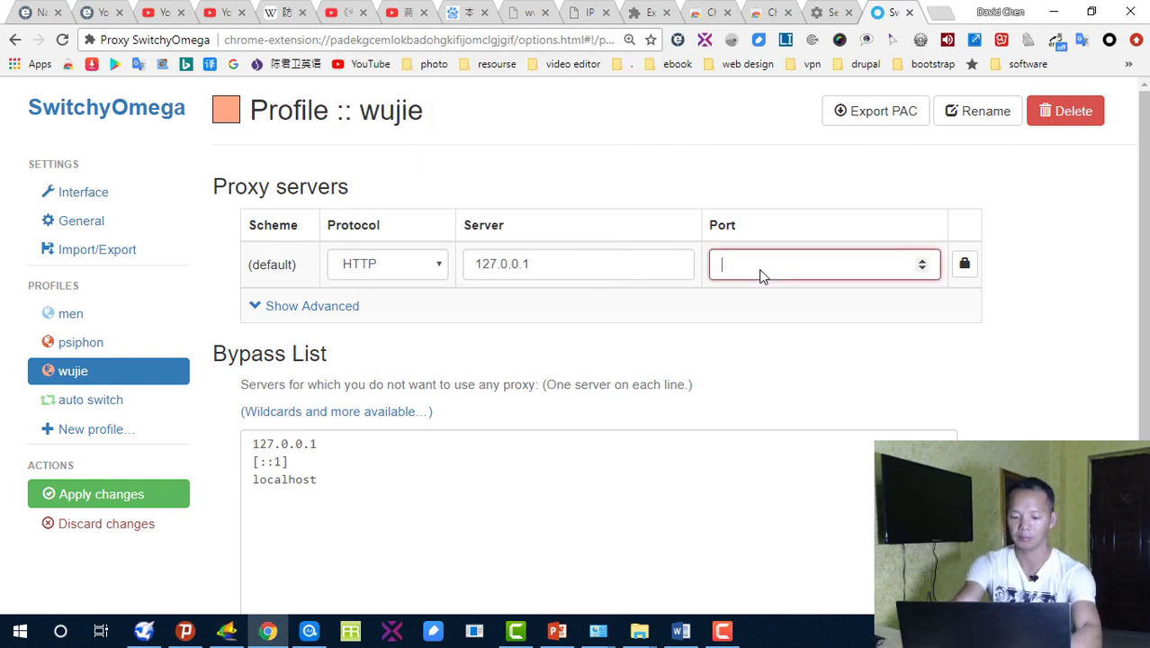
pyautogui.write('5757')
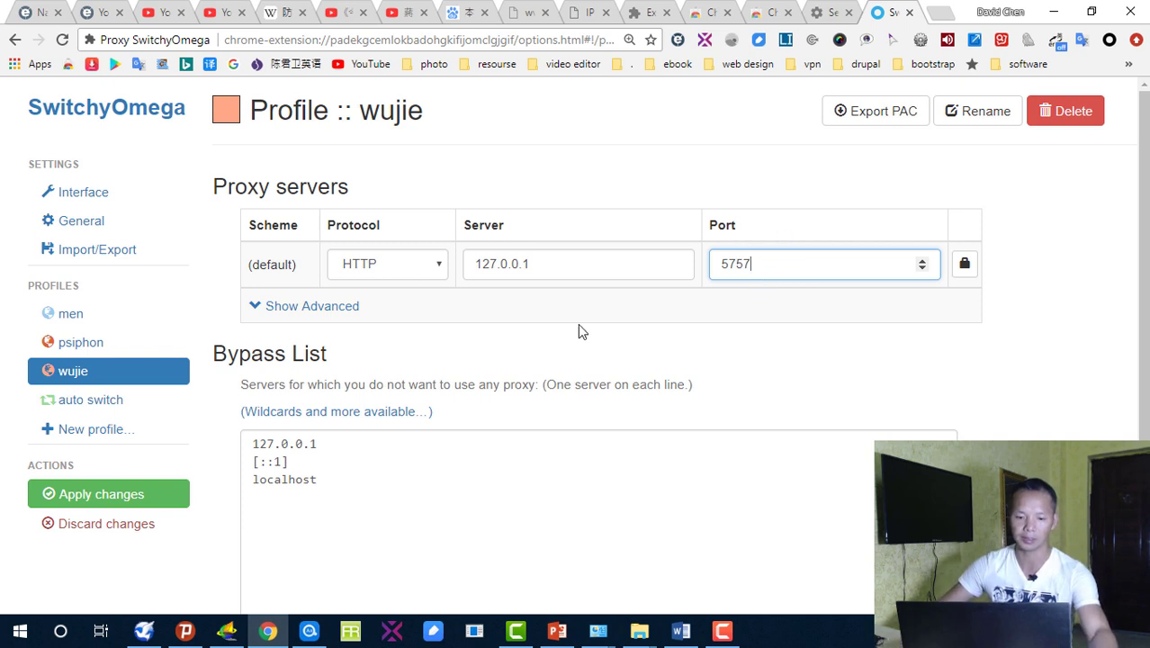
pyautogui.click(105, 501)
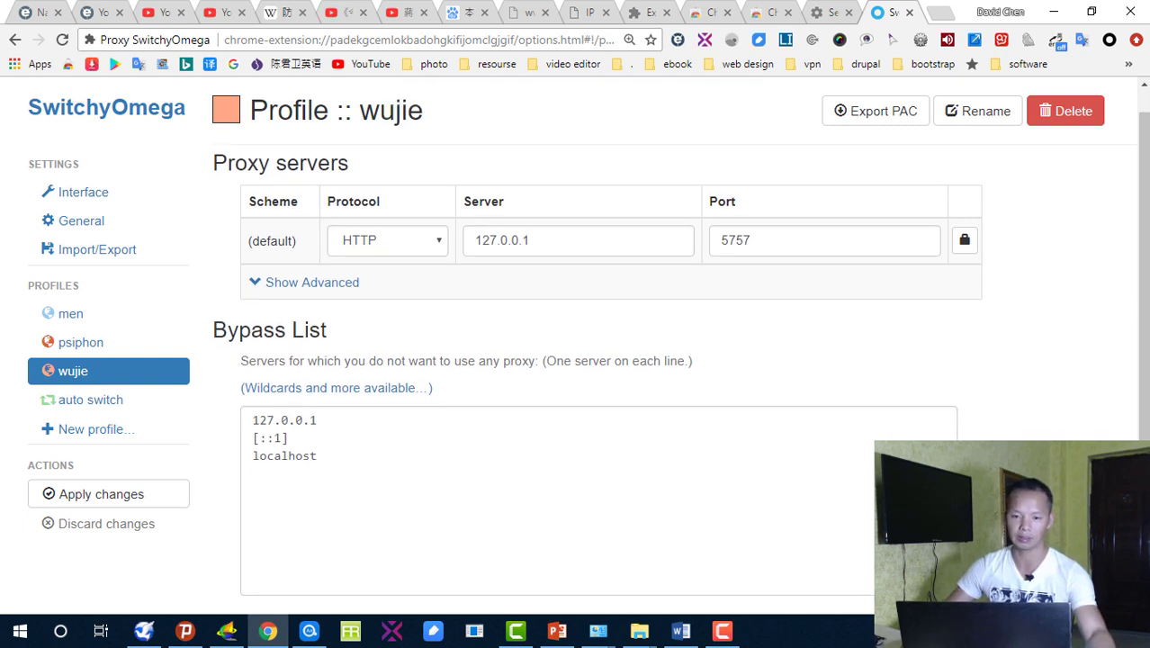
# - Switch to the YouTube page in Chrome and reload it to test the connection under the system proxy mode
pyautogui.click(219, 18)
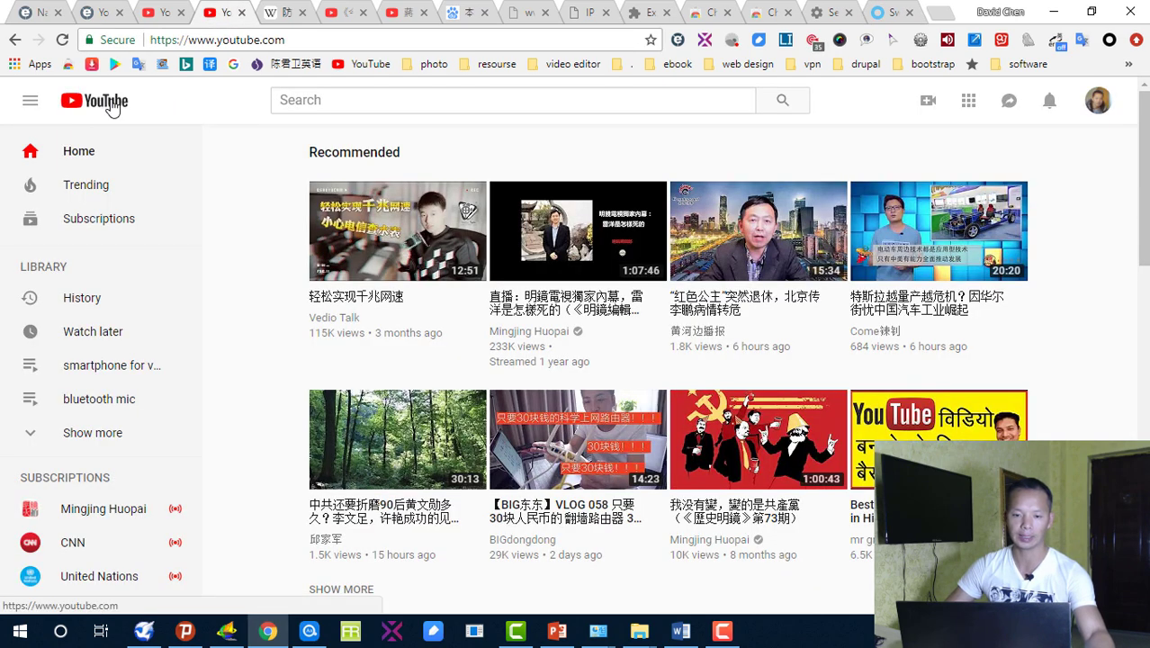
pyautogui.click(111, 104)
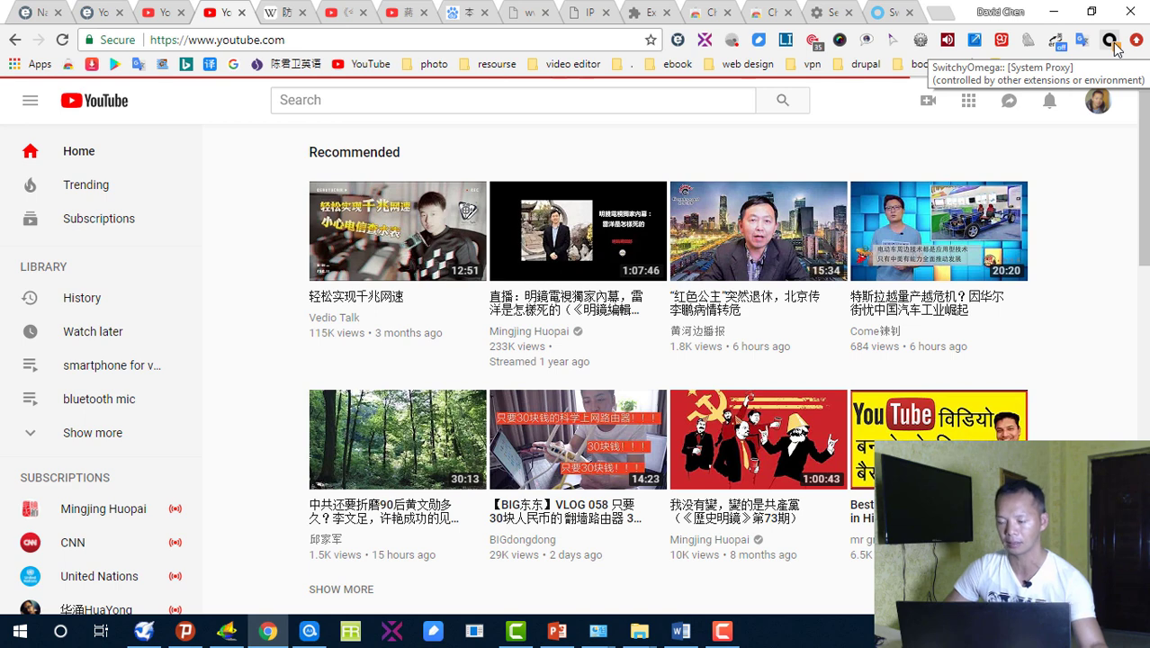
pyautogui.press('F5')
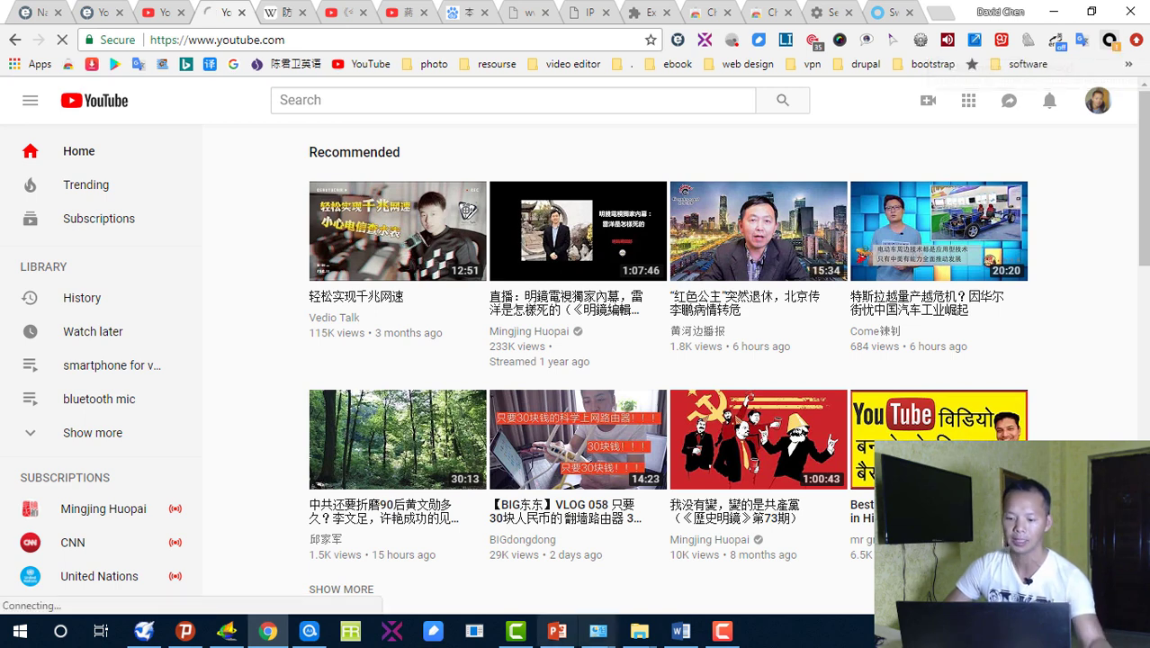
pyautogui.rightClick(767, 638)
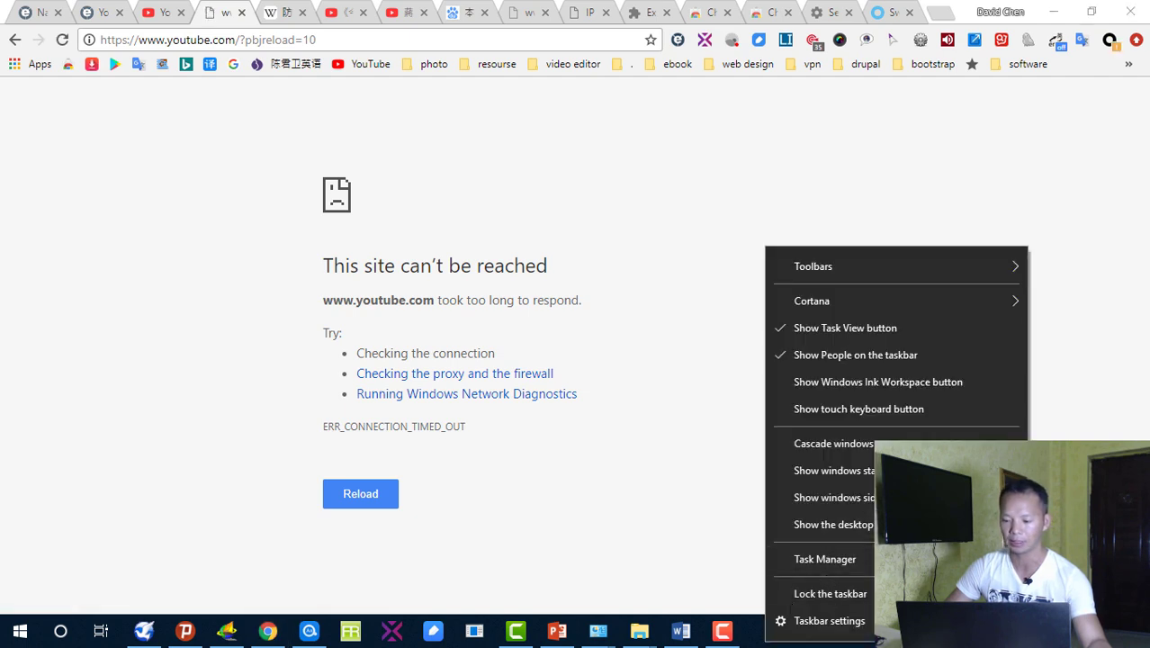
pyautogui.click(1098, 421)
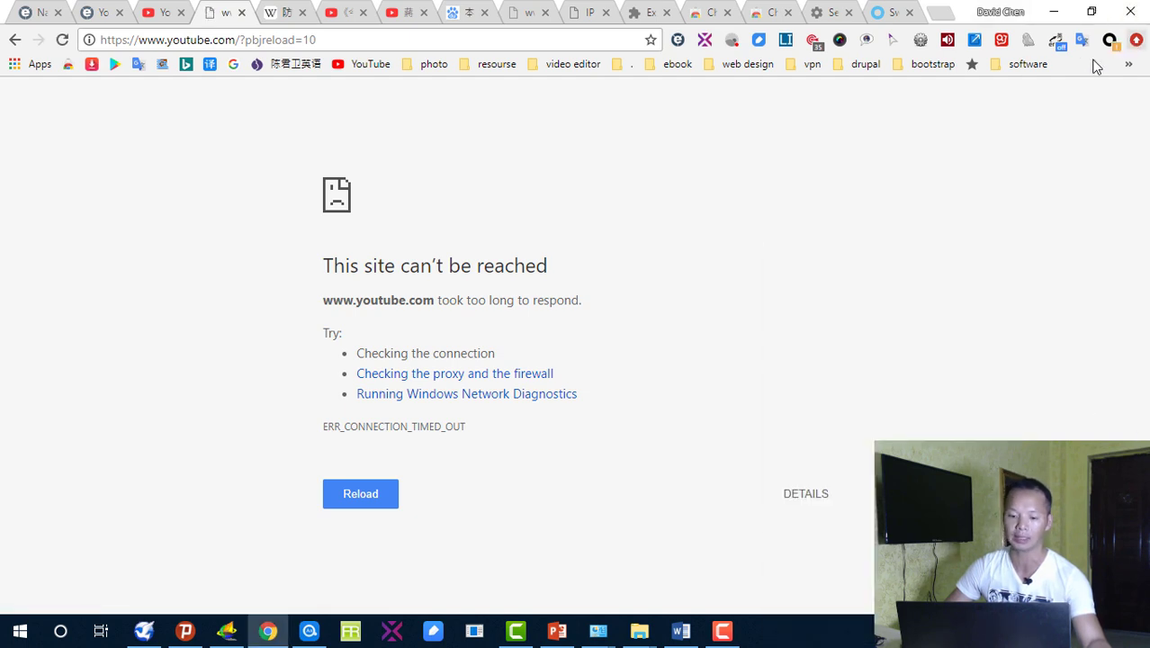
# - Find Internet Options in Windows and open the Local Area Network (LAN) settings of its connections
pyautogui.click(8, 639)
pyautogui.write('internet ')
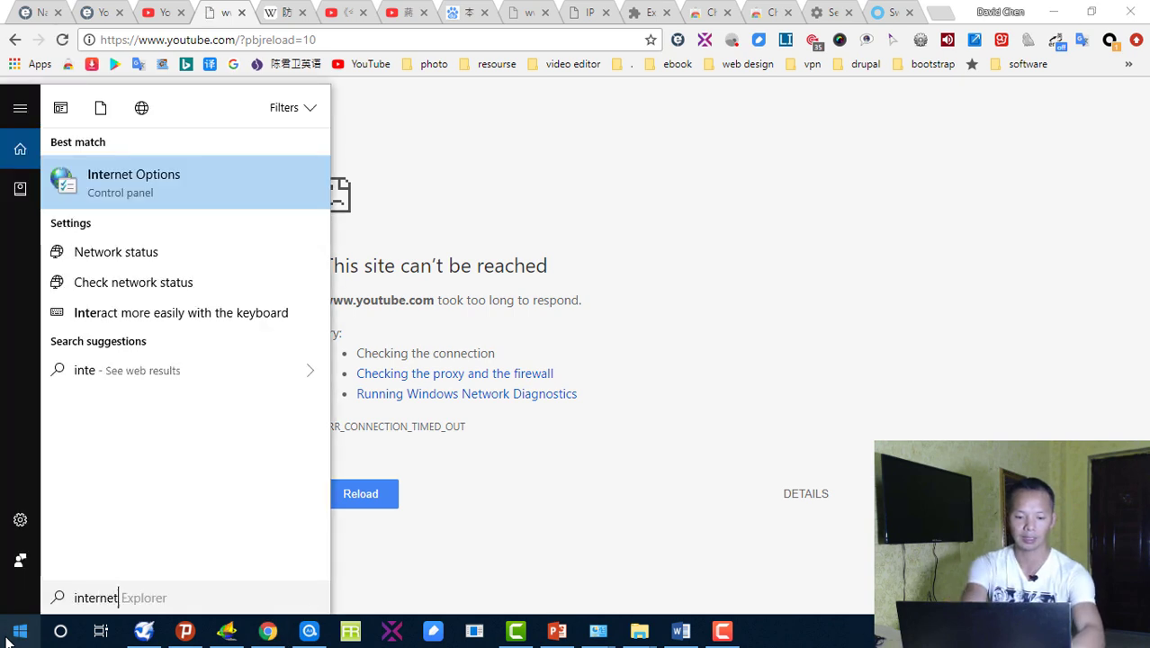
pyautogui.write('op')
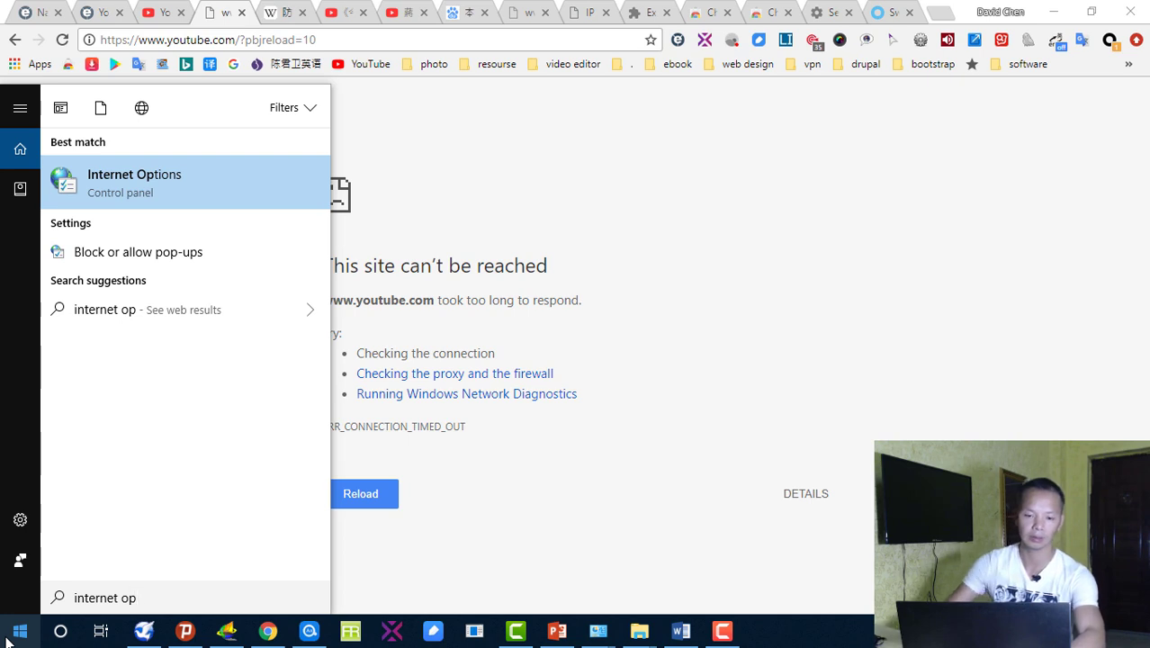
pyautogui.click(176, 182)
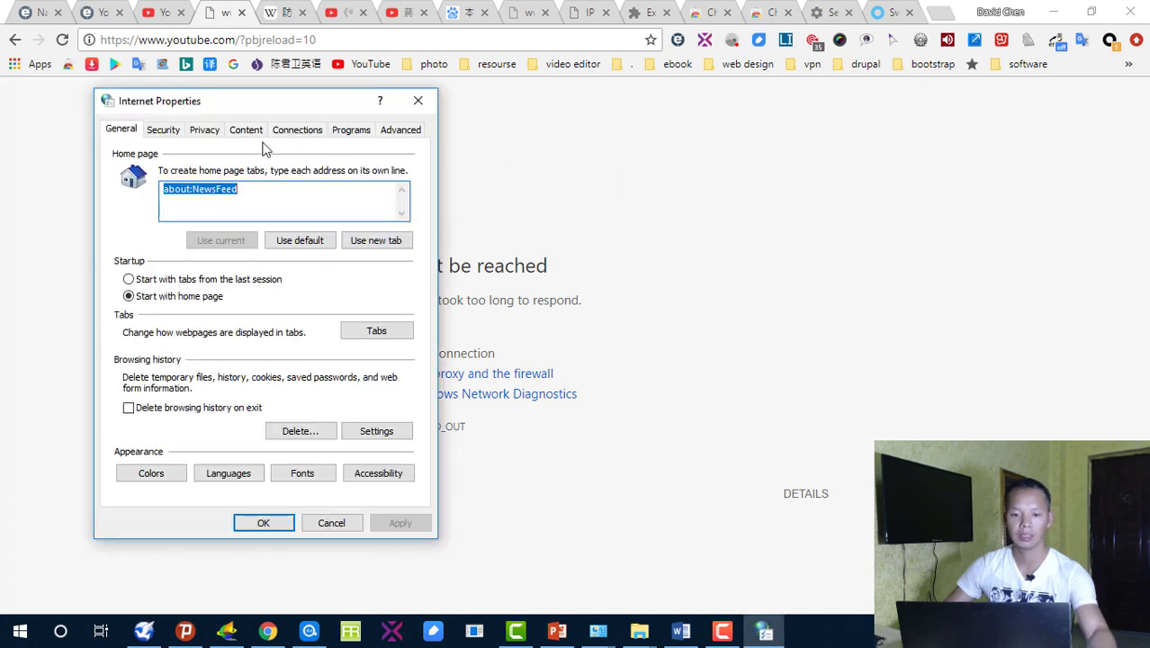
pyautogui.click(299, 130)
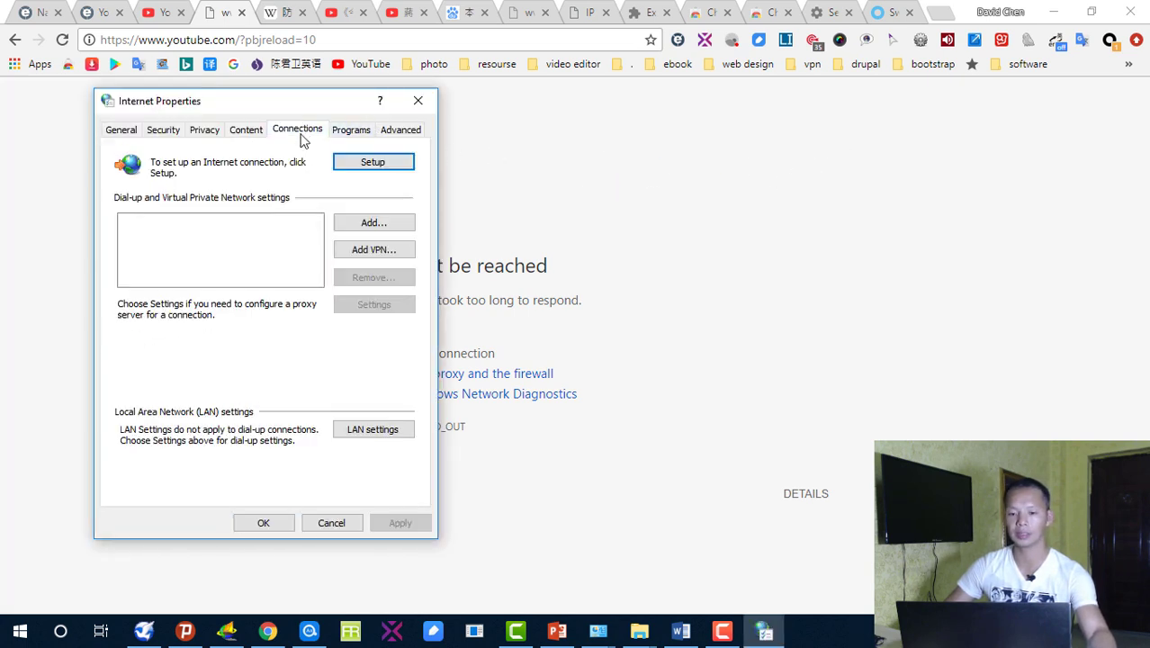
pyautogui.click(379, 430)
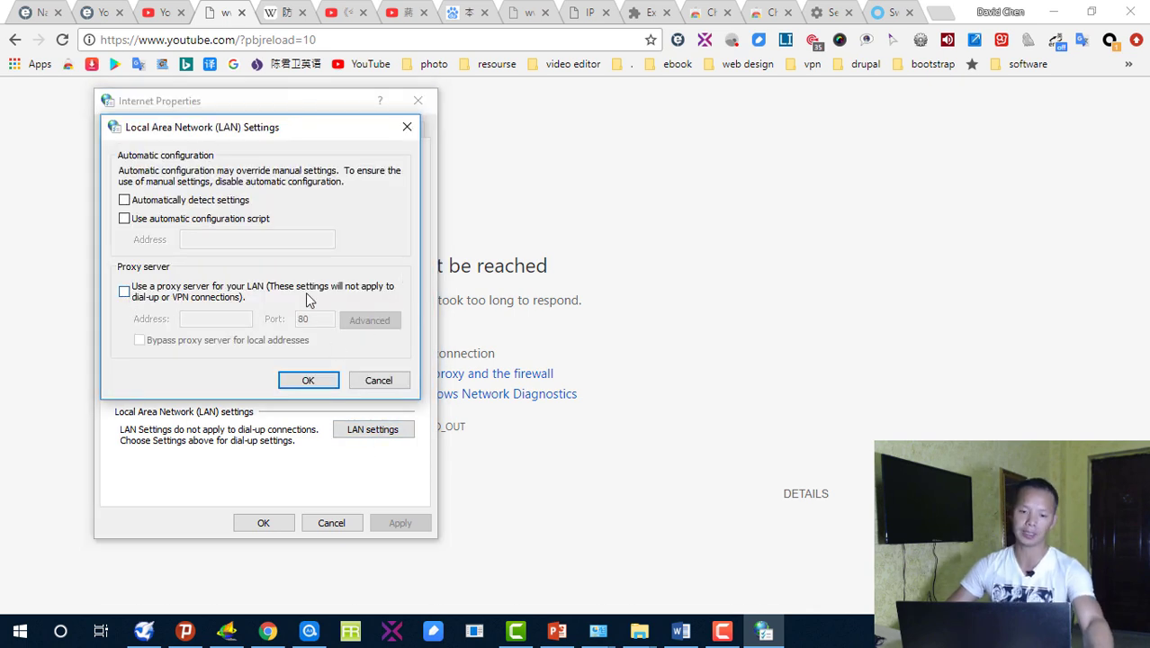
pyautogui.click(245, 114)
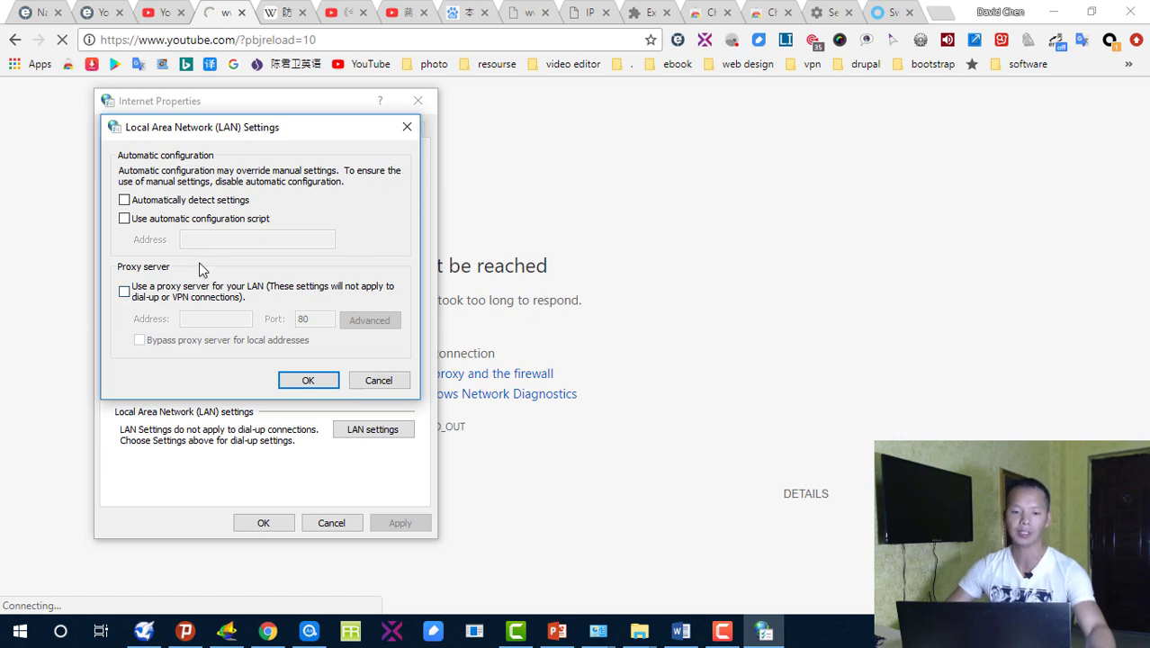
pyautogui.click(126, 292)
pyautogui.click(225, 318)
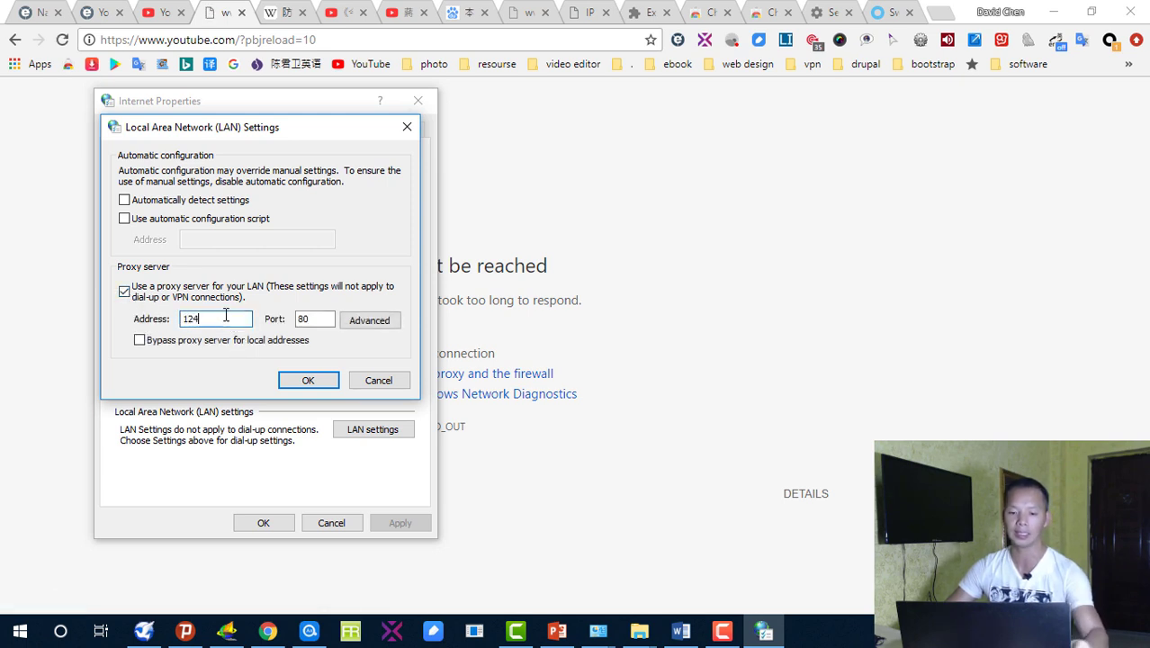
pyautogui.click(311, 318)
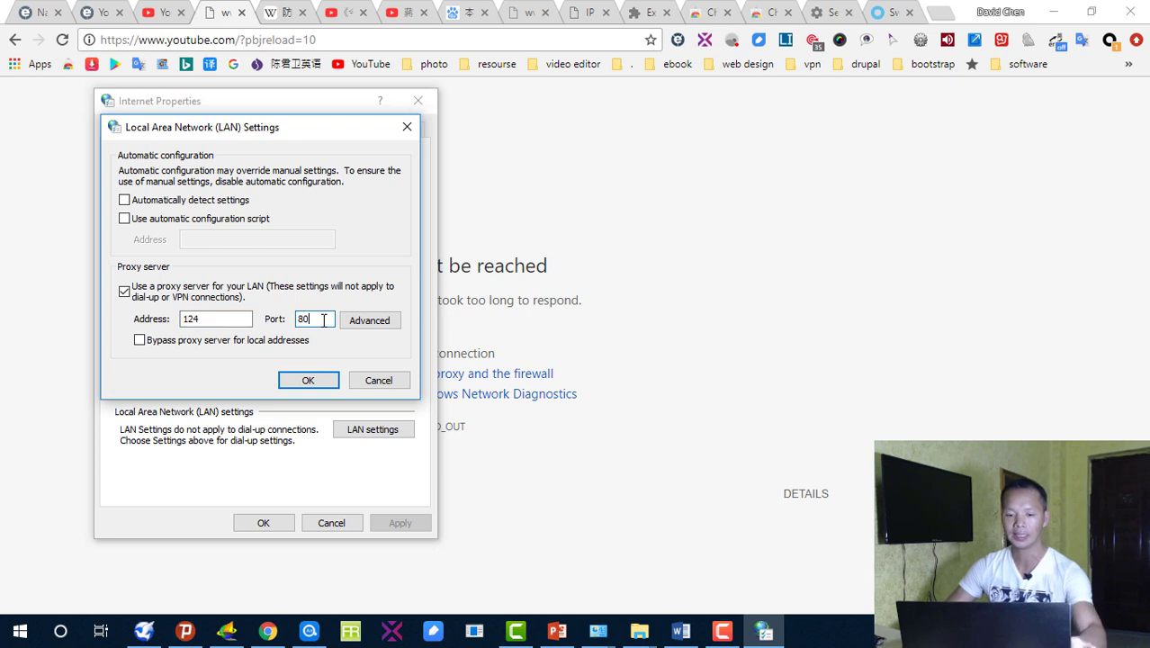
pyautogui.doubleClick(306, 320)
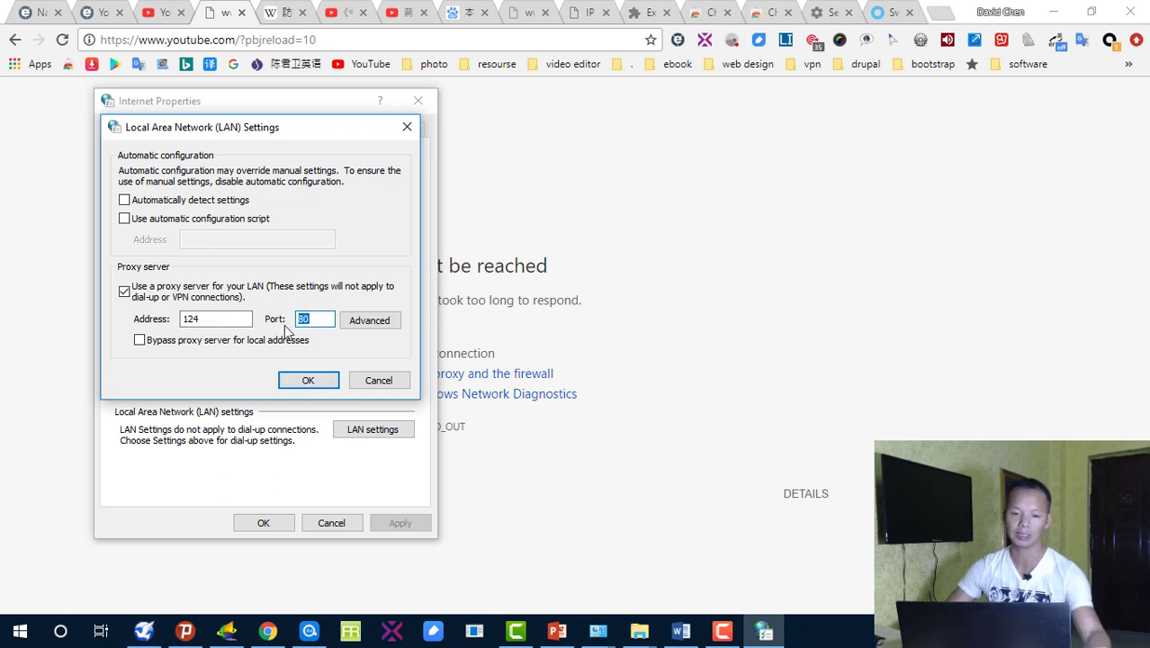
pyautogui.click(124, 291)
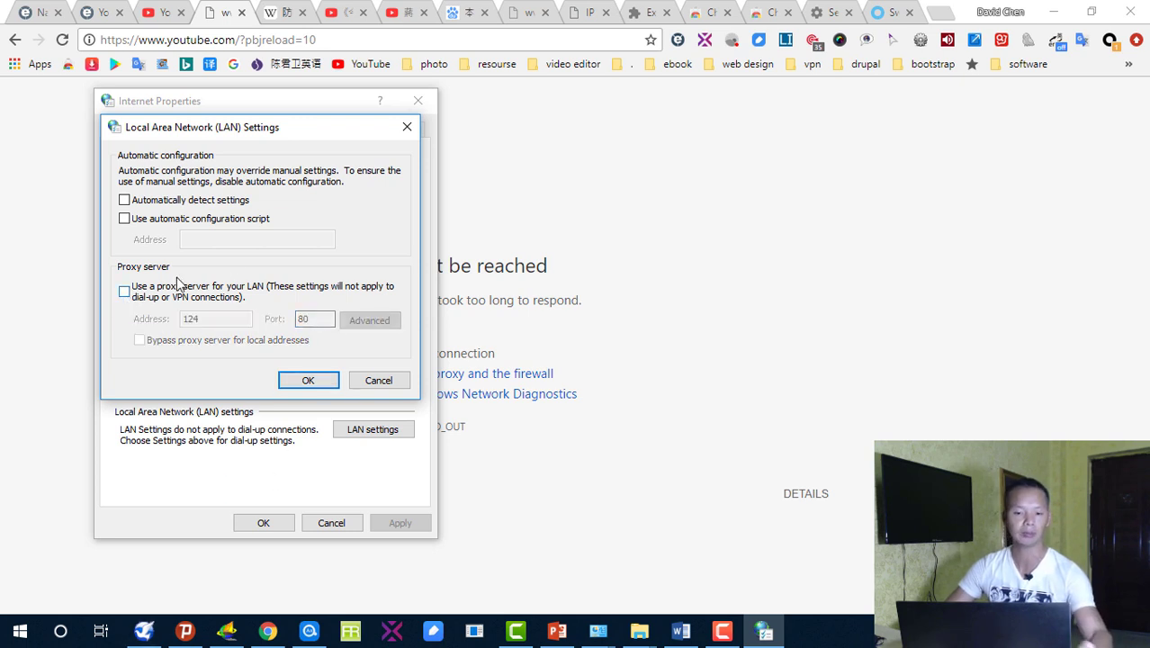
pyautogui.click(406, 127)
pyautogui.click(418, 101)
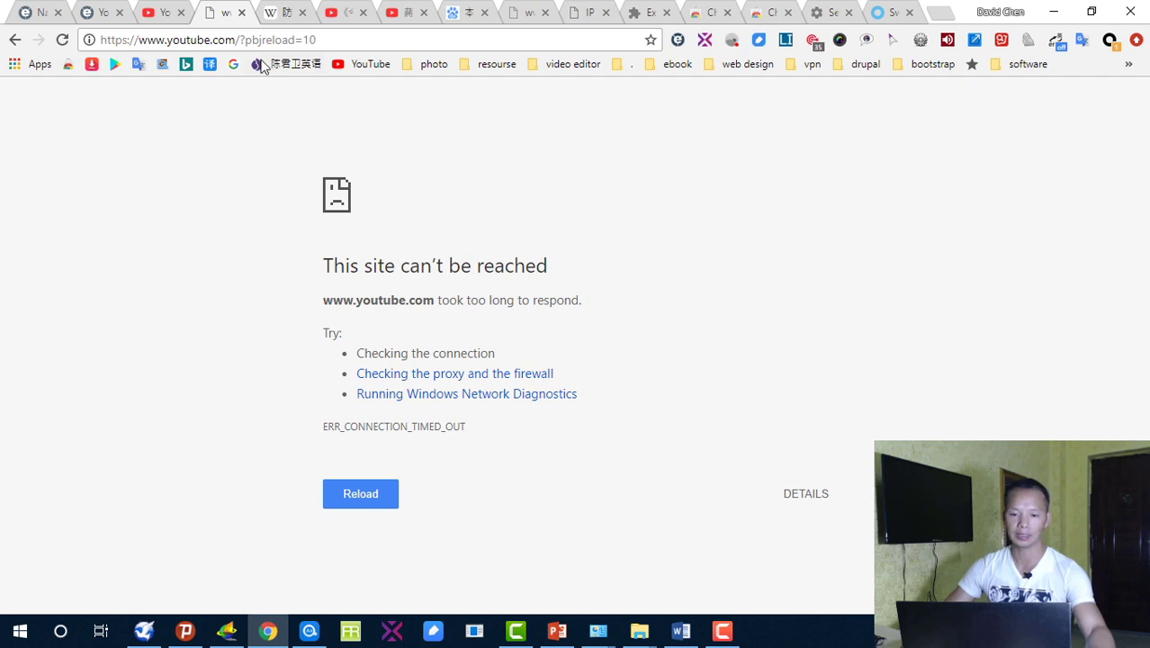
# - Reload the YouTube page to test it in system proxy mode without a LAN proxy server
pyautogui.click(62, 40)
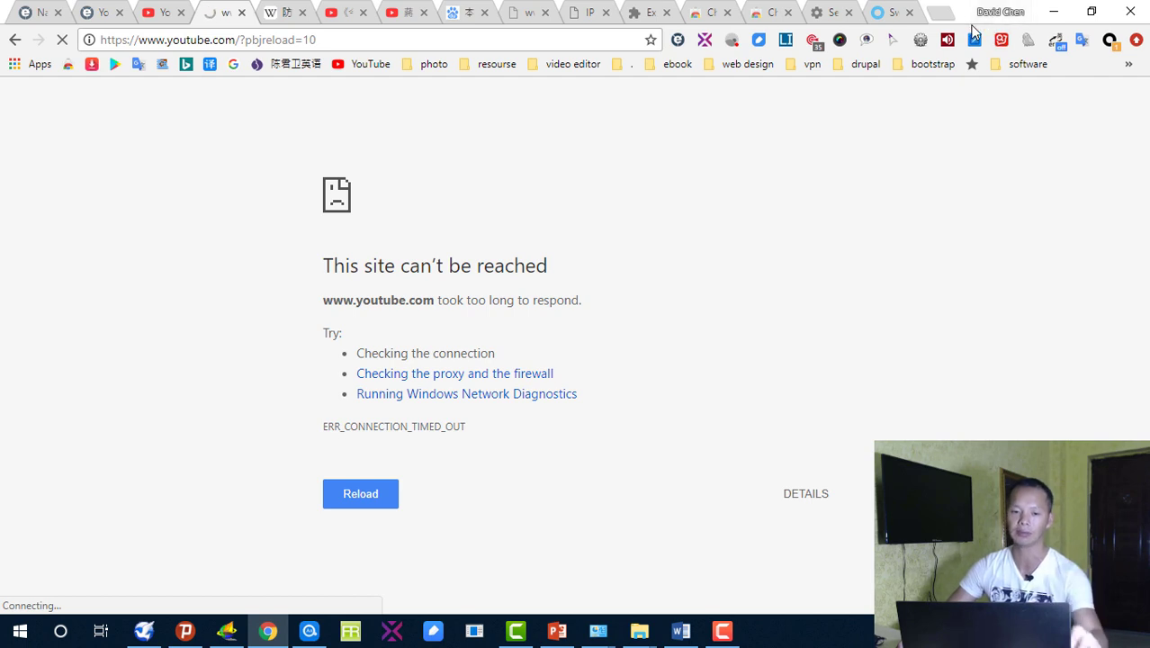
pyautogui.click(1111, 40)
pyautogui.click(896, 276)
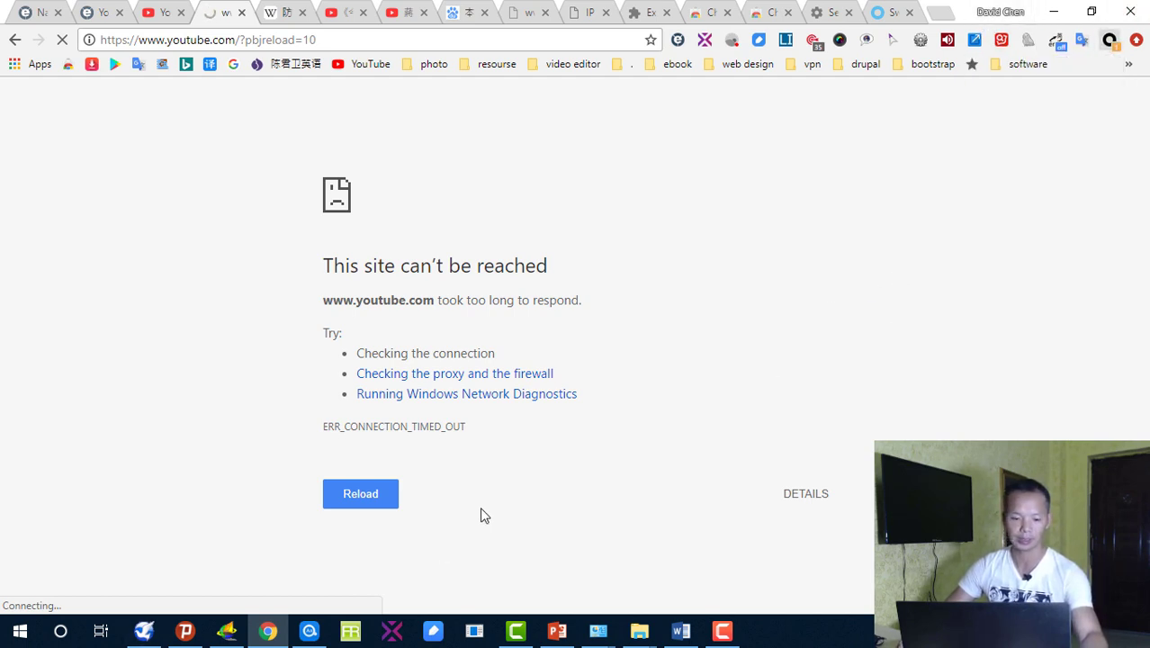
# - Check Psiphon's connection status and switch SwitchyOmega to the psiphon profile for the YouTube page
pyautogui.click(185, 630)
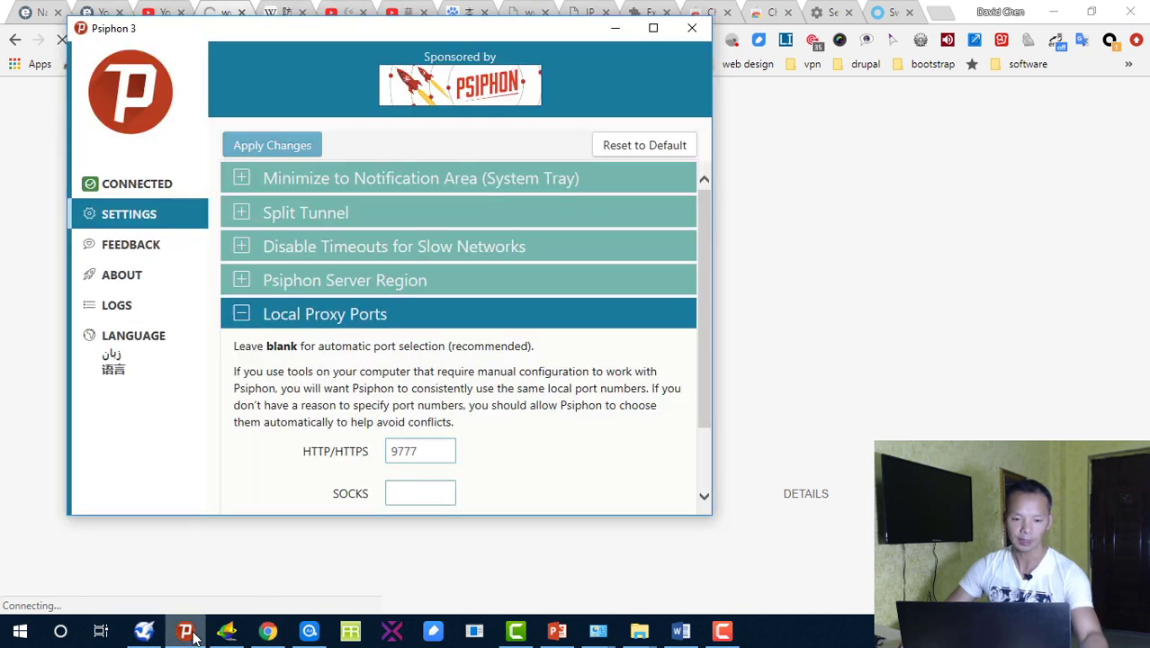
pyautogui.click(157, 183)
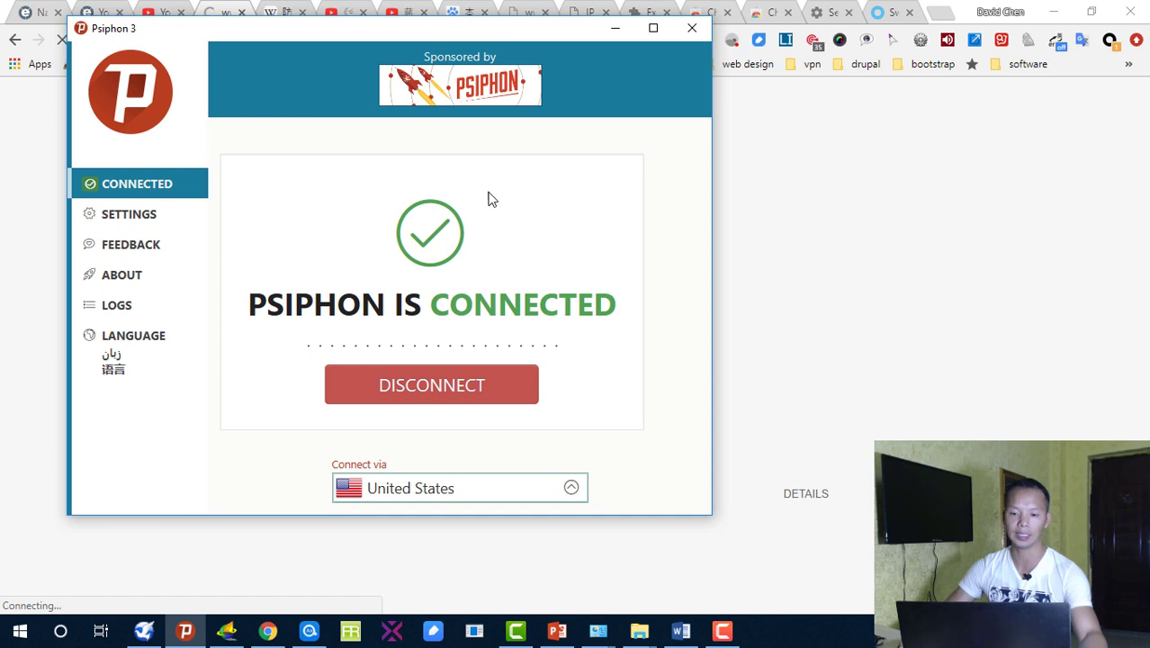
pyautogui.click(818, 198)
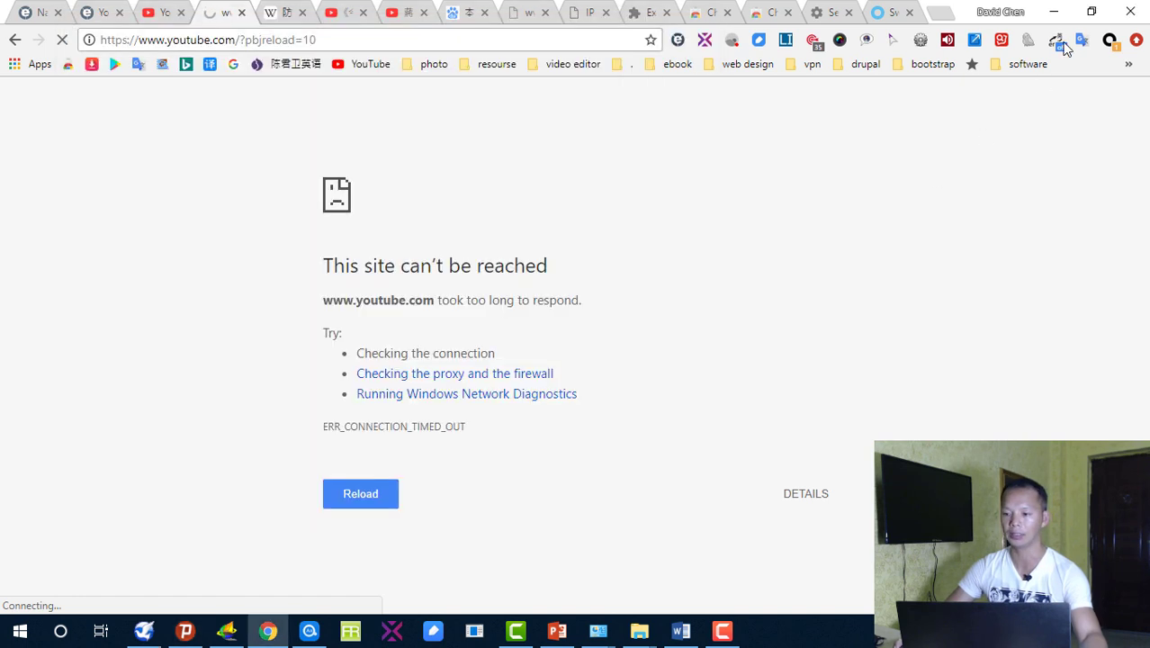
pyautogui.click(1111, 42)
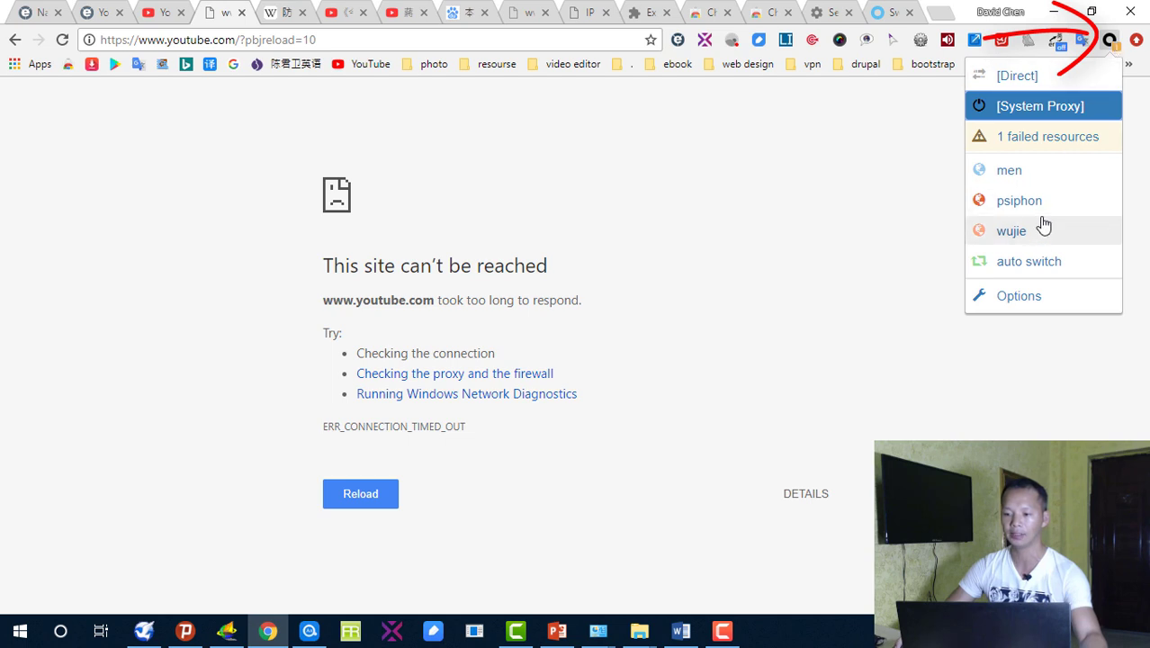
pyautogui.click(1044, 209)
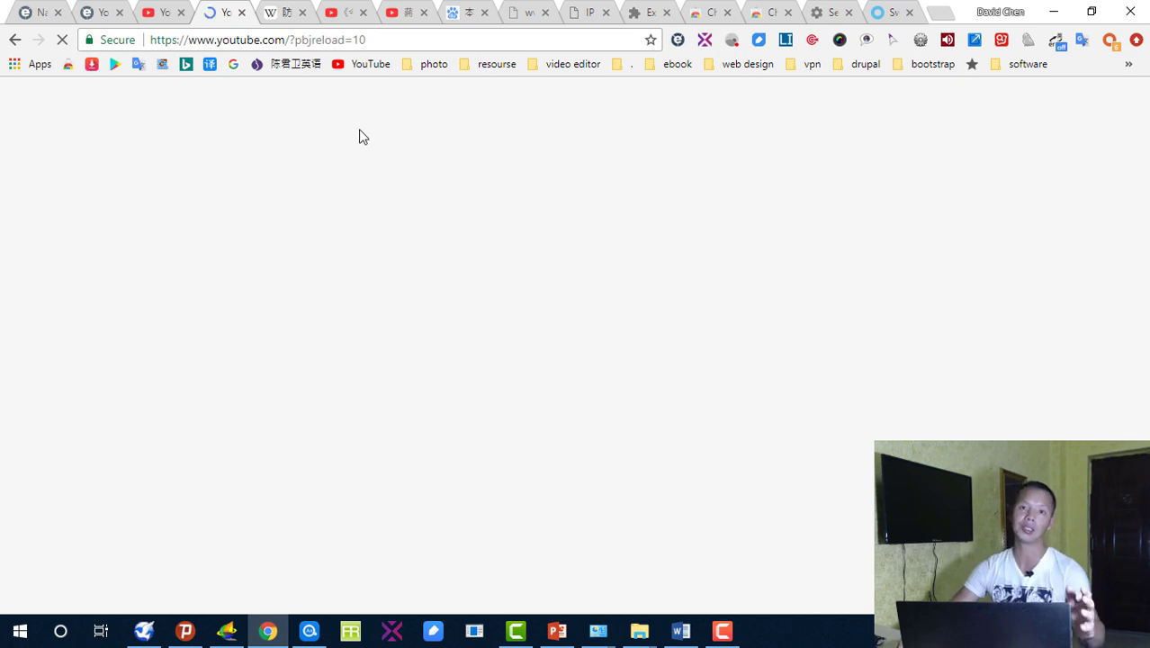
# - Switch SwitchyOmega to the wujie profile, check UltraSurf's connection status, and open the first recommended YouTube video to test it
pyautogui.click(1115, 42)
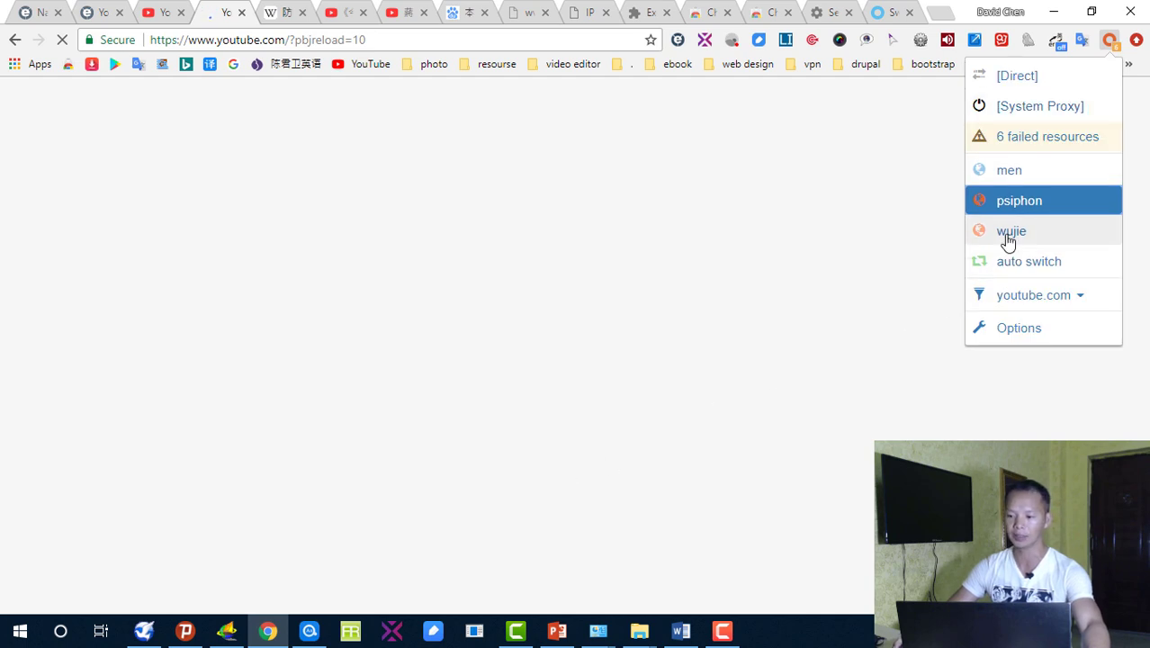
pyautogui.click(1007, 234)
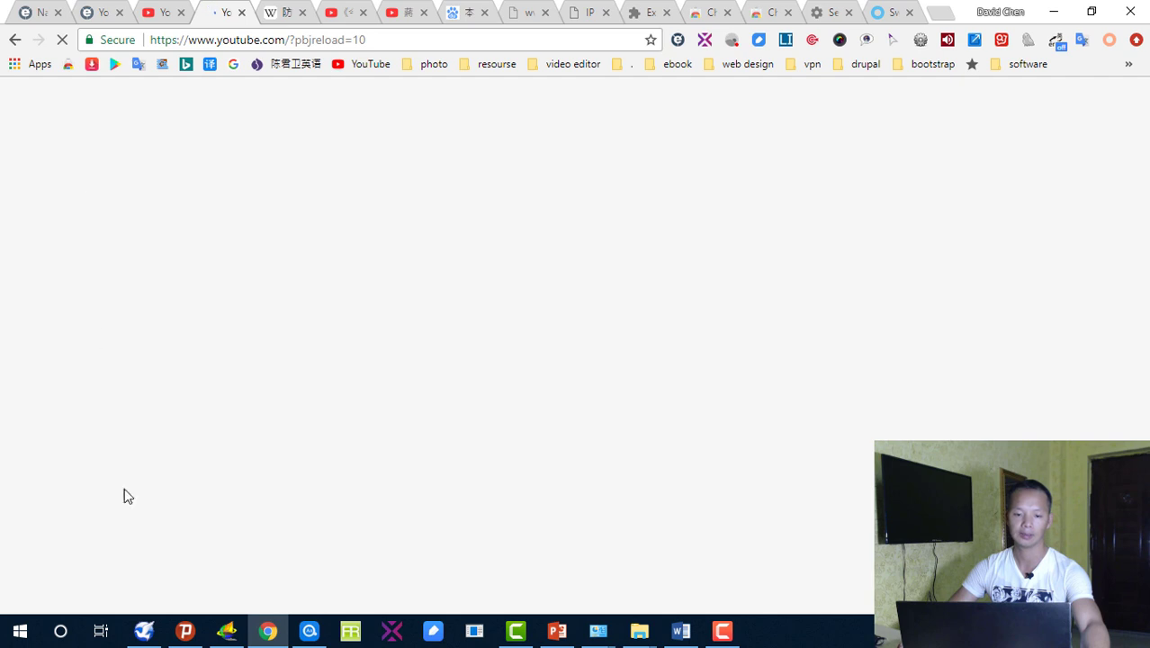
pyautogui.click(226, 628)
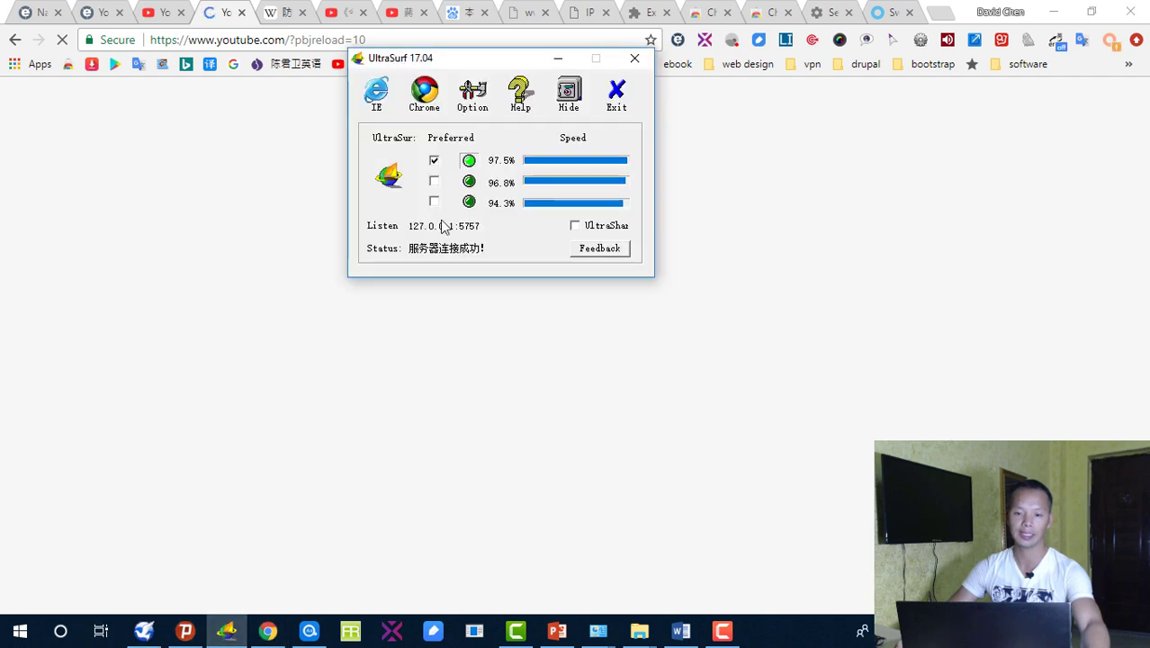
pyautogui.click(776, 327)
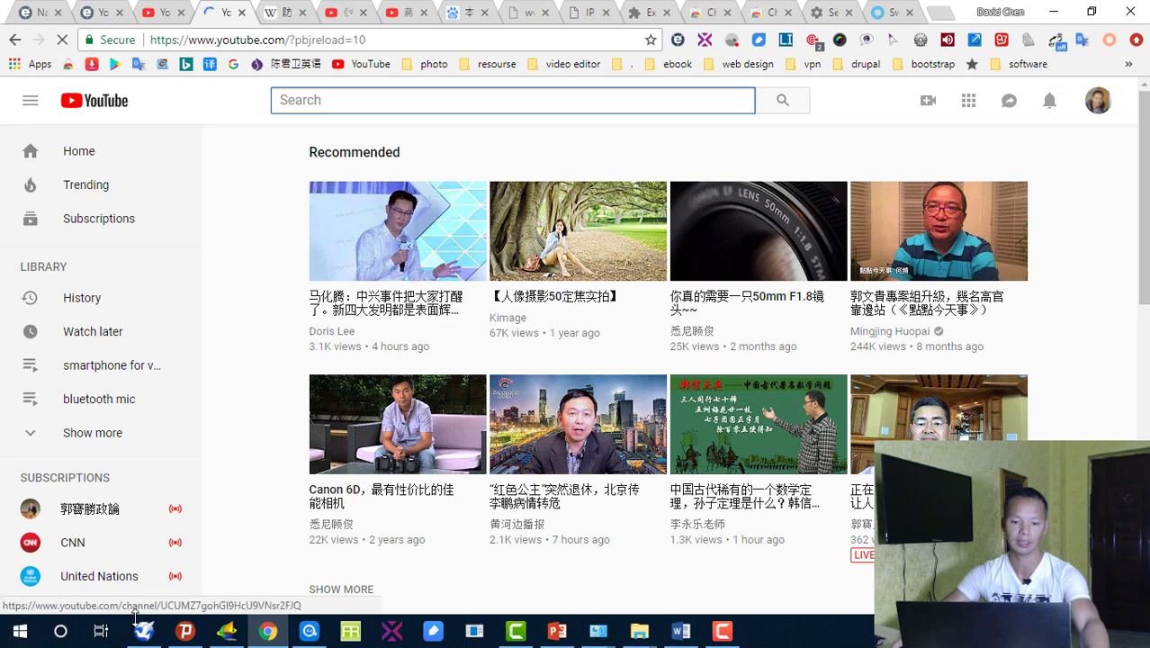
pyautogui.moveTo(186, 634)
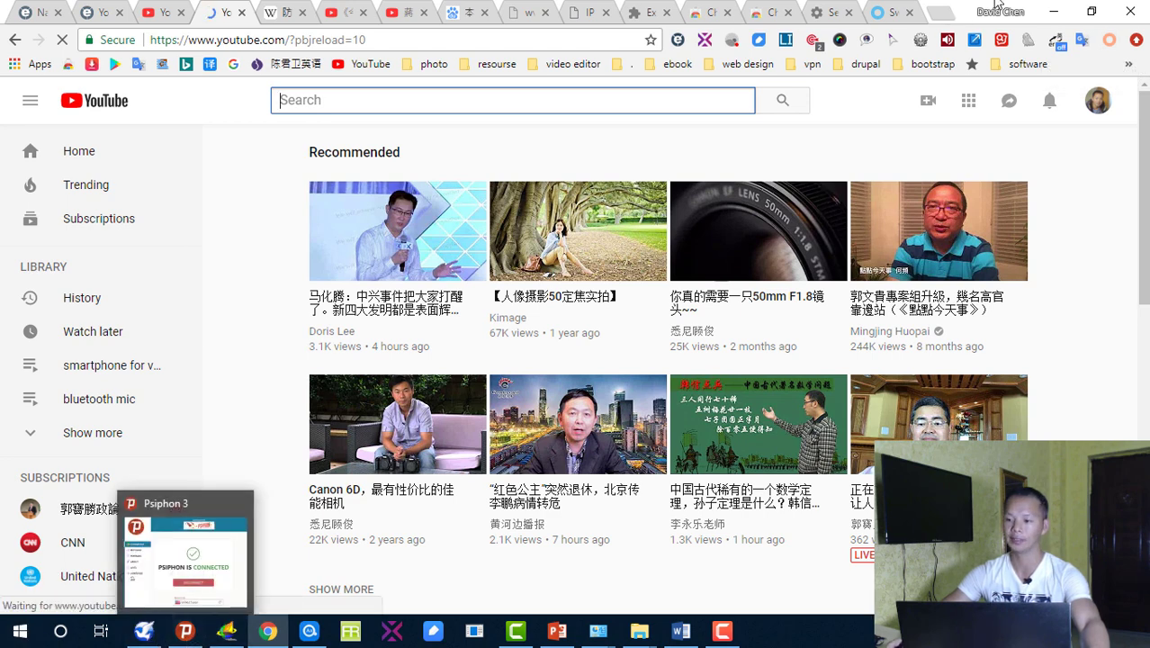
pyautogui.click(397, 310)
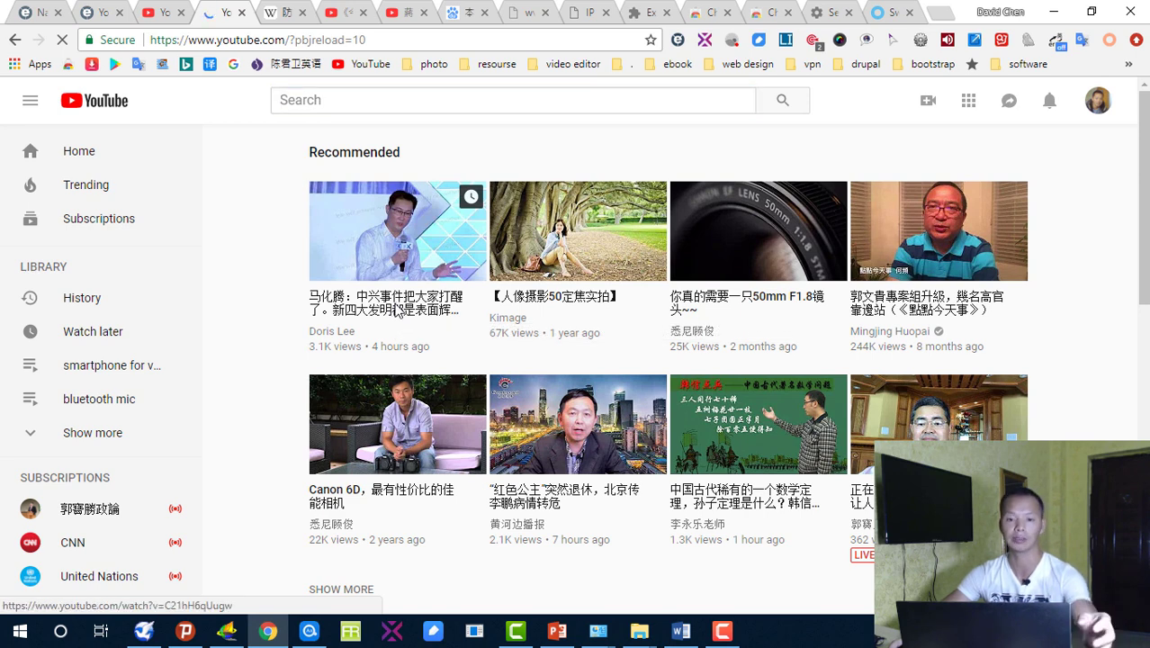
# - Switch SwitchyOmega to the men profile, reload the YouTube video page to test playback, and pause the video
pyautogui.click(1110, 41)
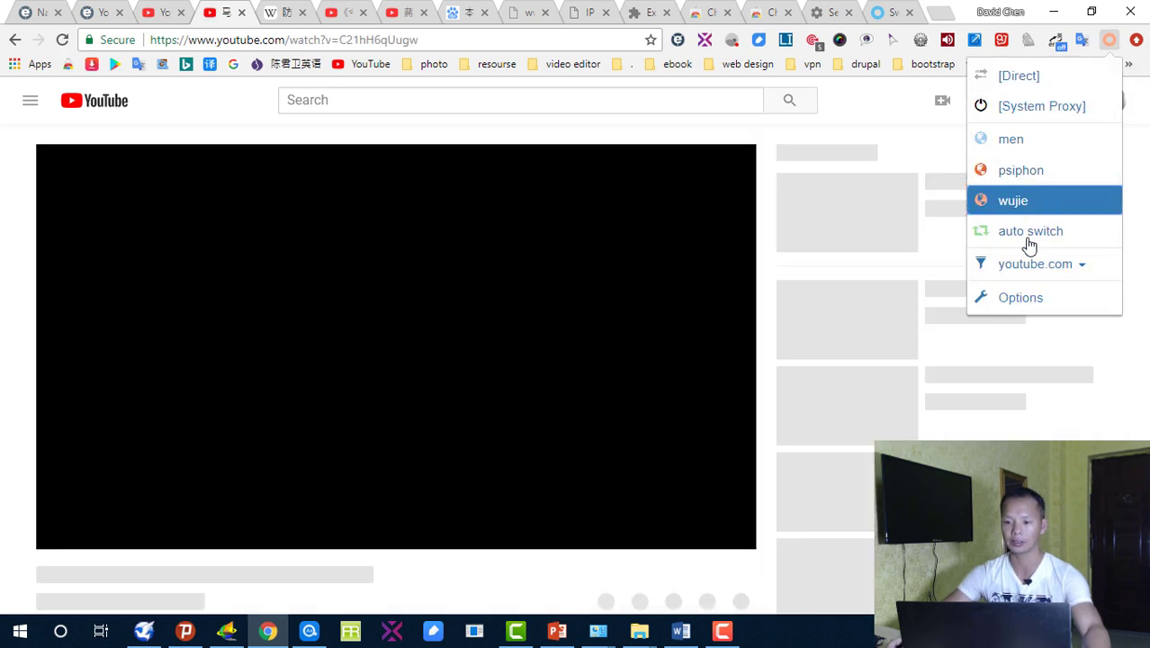
pyautogui.click(1026, 142)
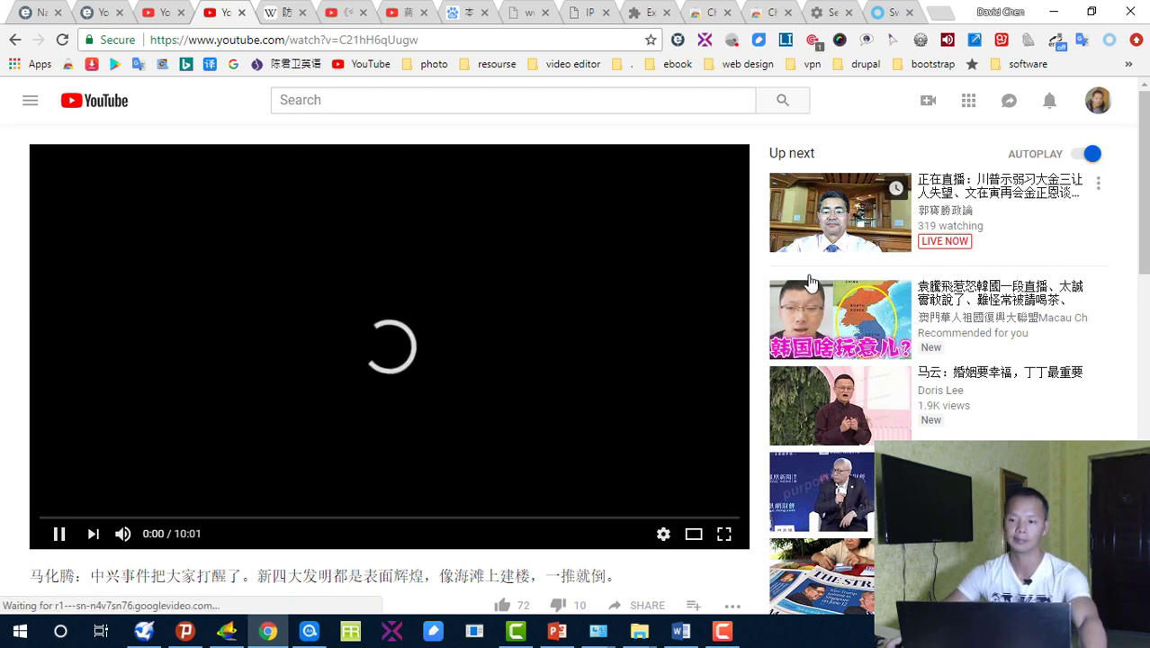
pyautogui.press('F5')
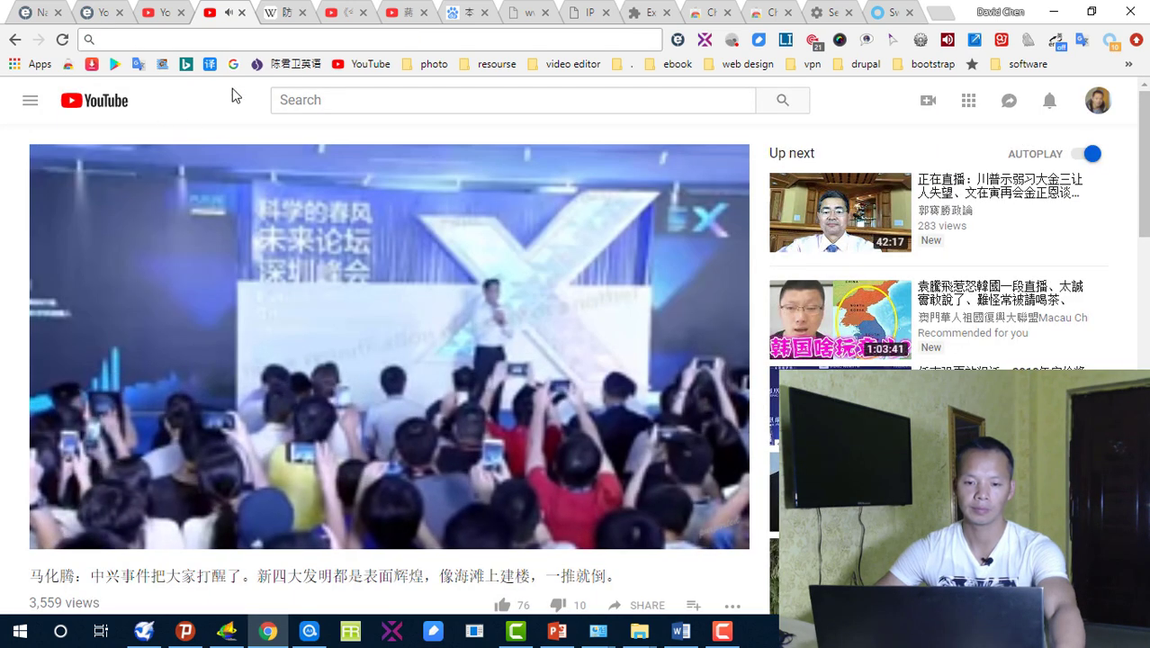
pyautogui.moveTo(495, 204)
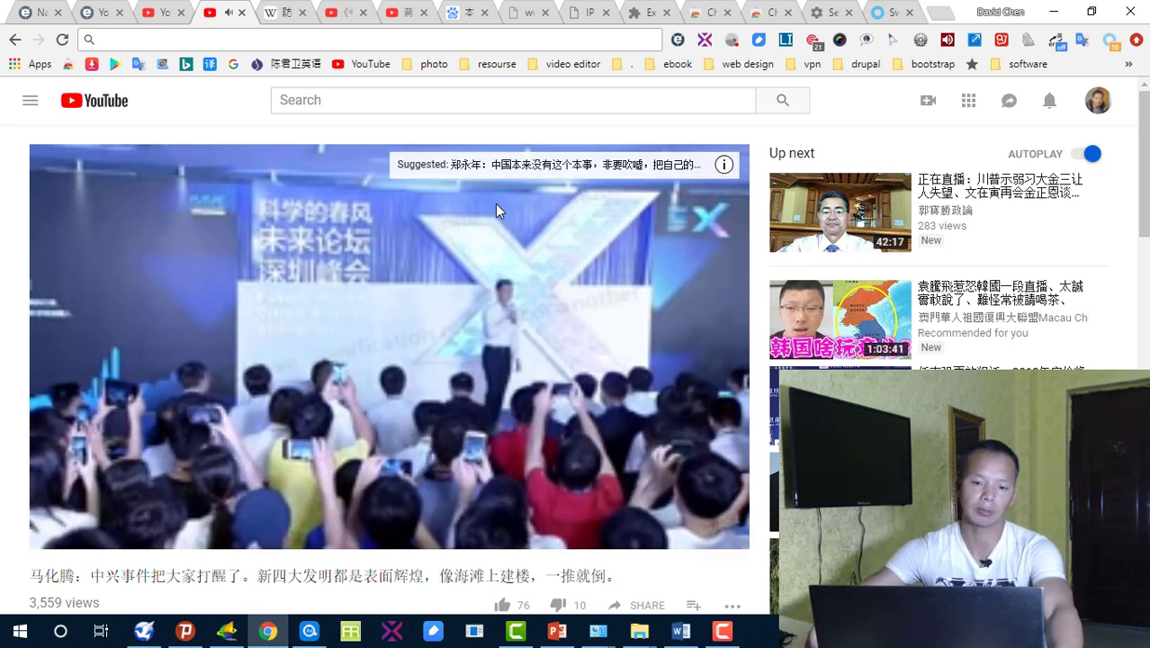
pyautogui.click(299, 396)
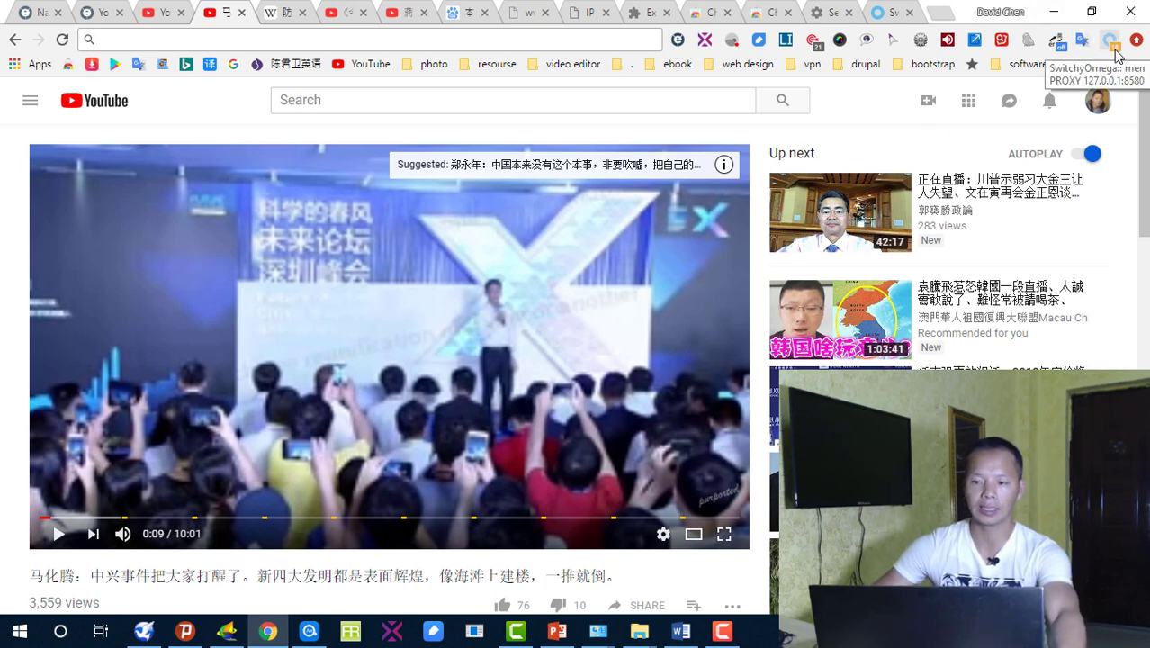
# - Load taobao.com in a new browser tab to test it under the men profile
pyautogui.click(940, 14)
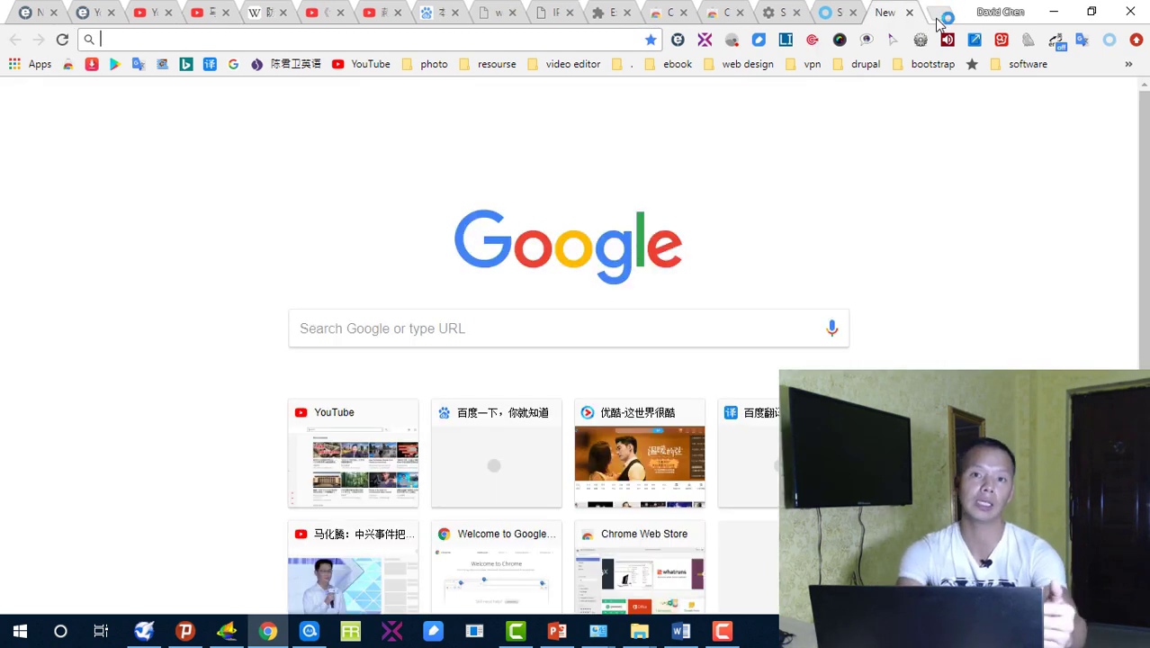
pyautogui.write('tab')
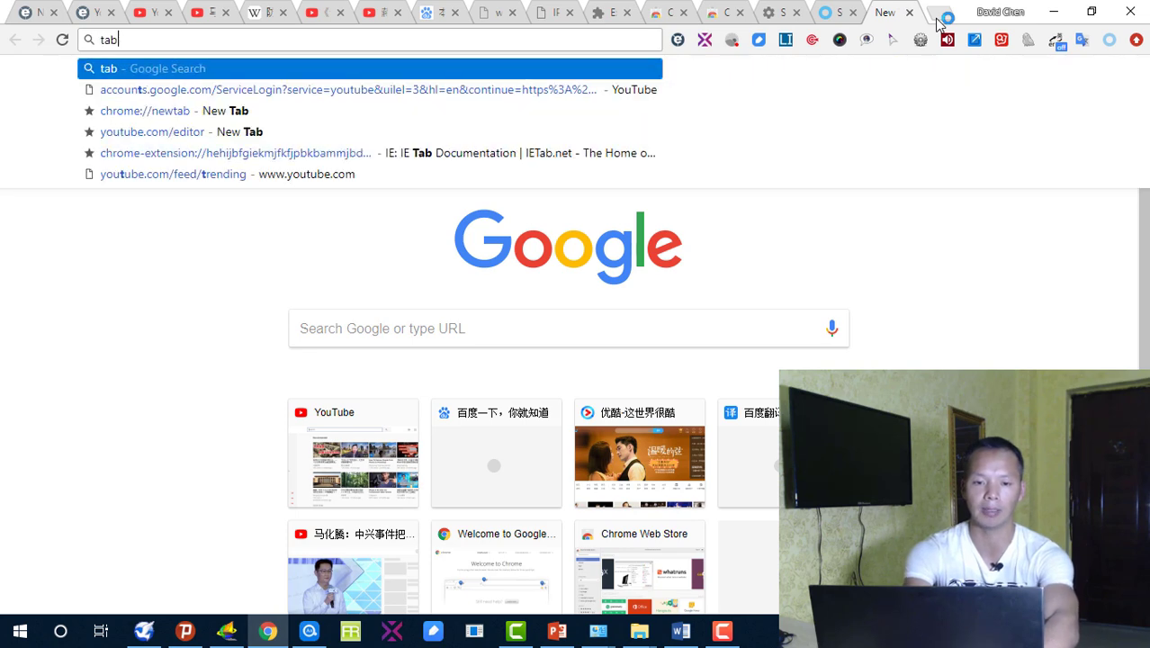
pyautogui.press('BackSpace')
pyautogui.write('oba')
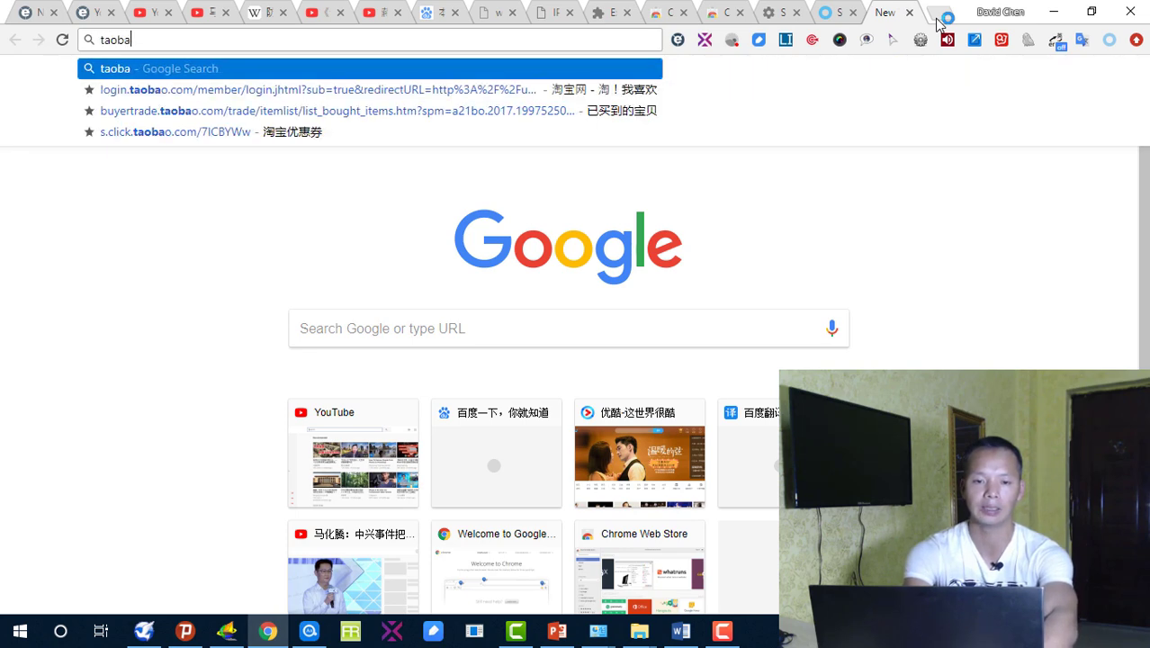
pyautogui.write('o.com')
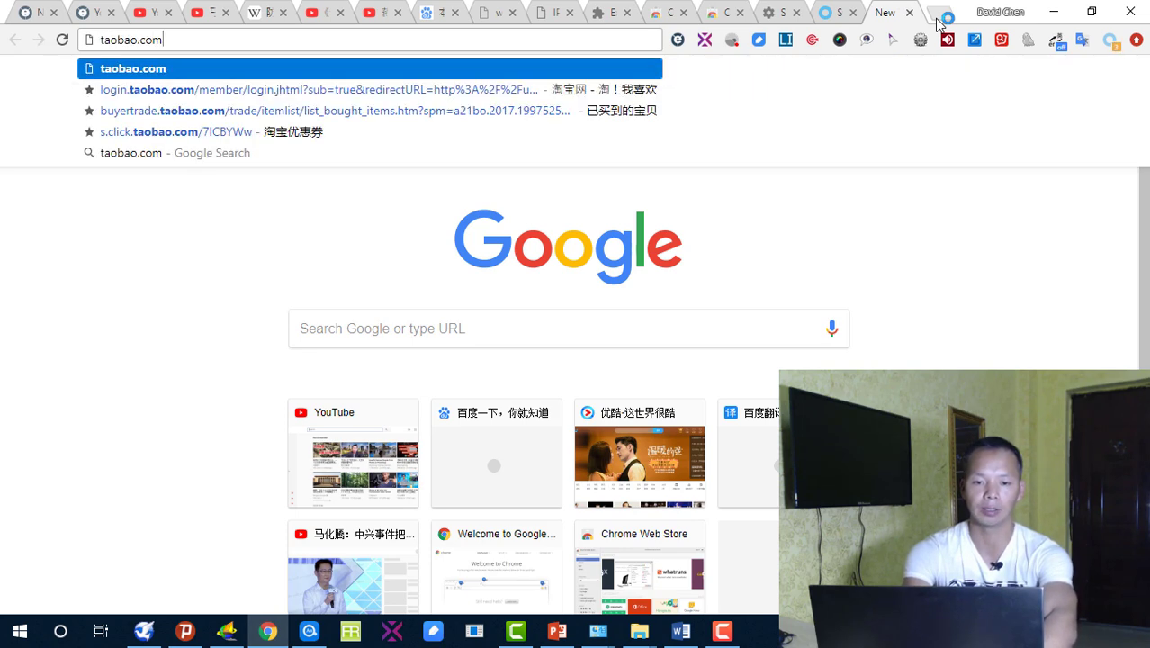
pyautogui.press('Return')
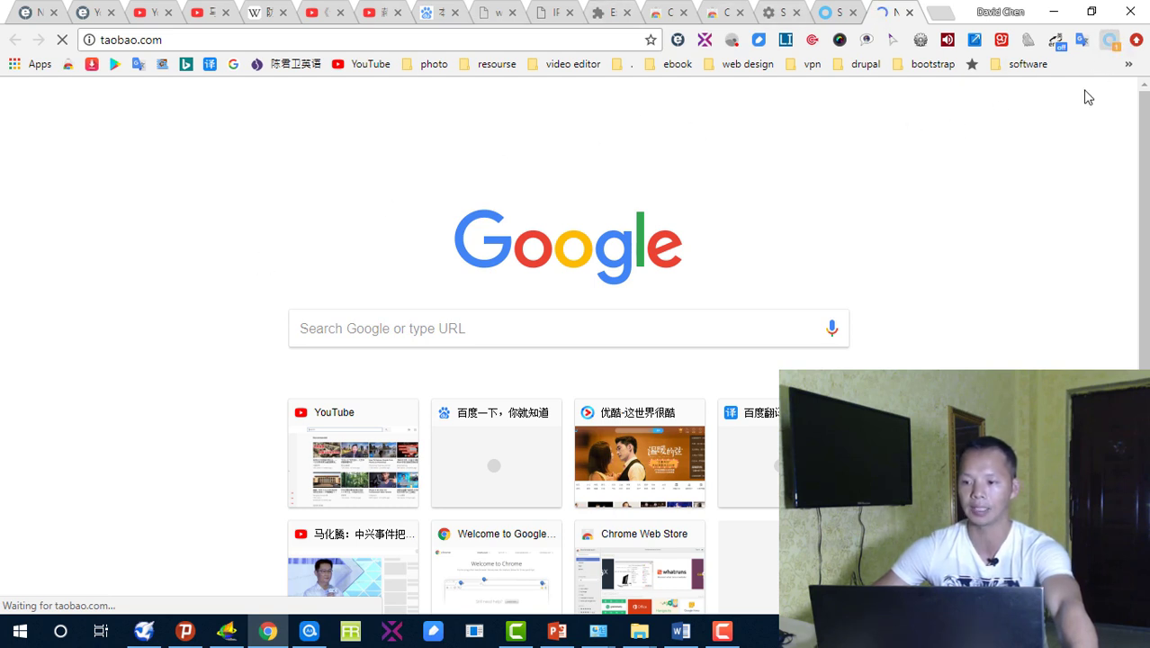
# - Switch SwitchyOmega to the [Direct] mode, load taobao.com again, and look over its home page
pyautogui.click(1110, 39)
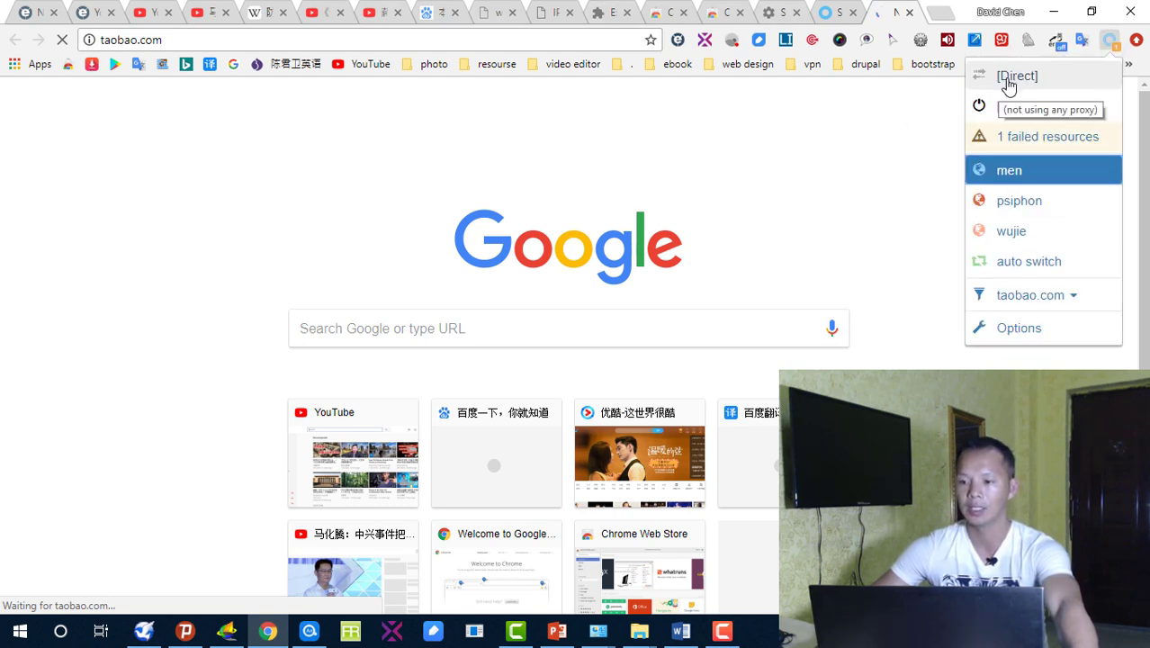
pyautogui.click(1016, 79)
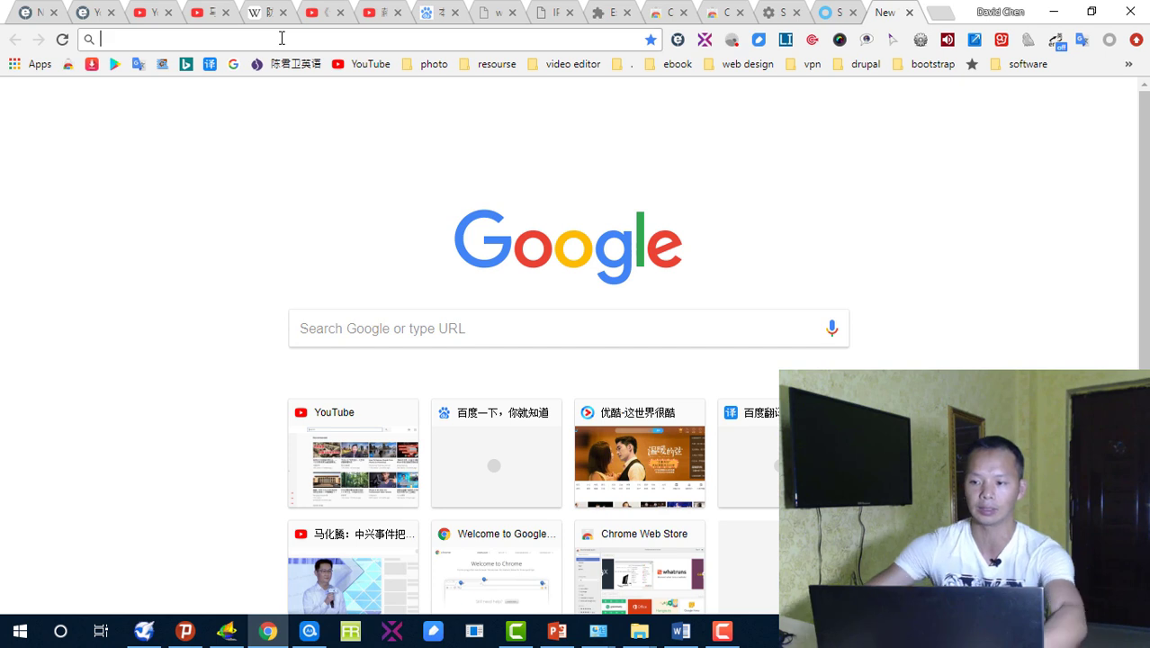
pyautogui.write('taobao.com')
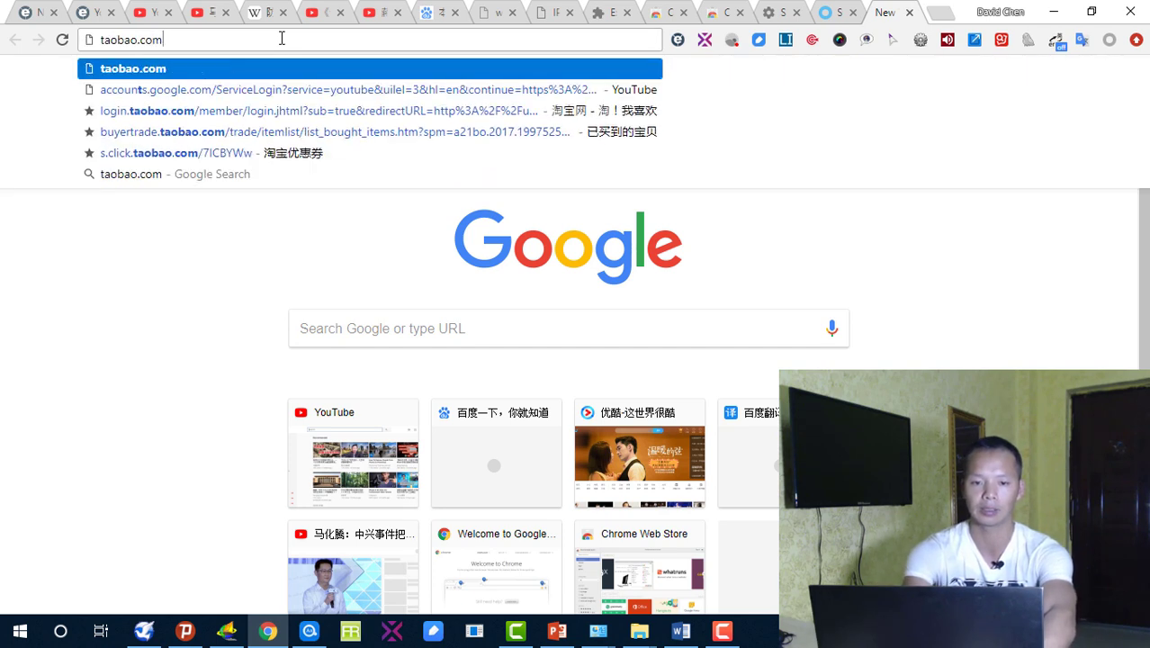
pyautogui.press('Return')
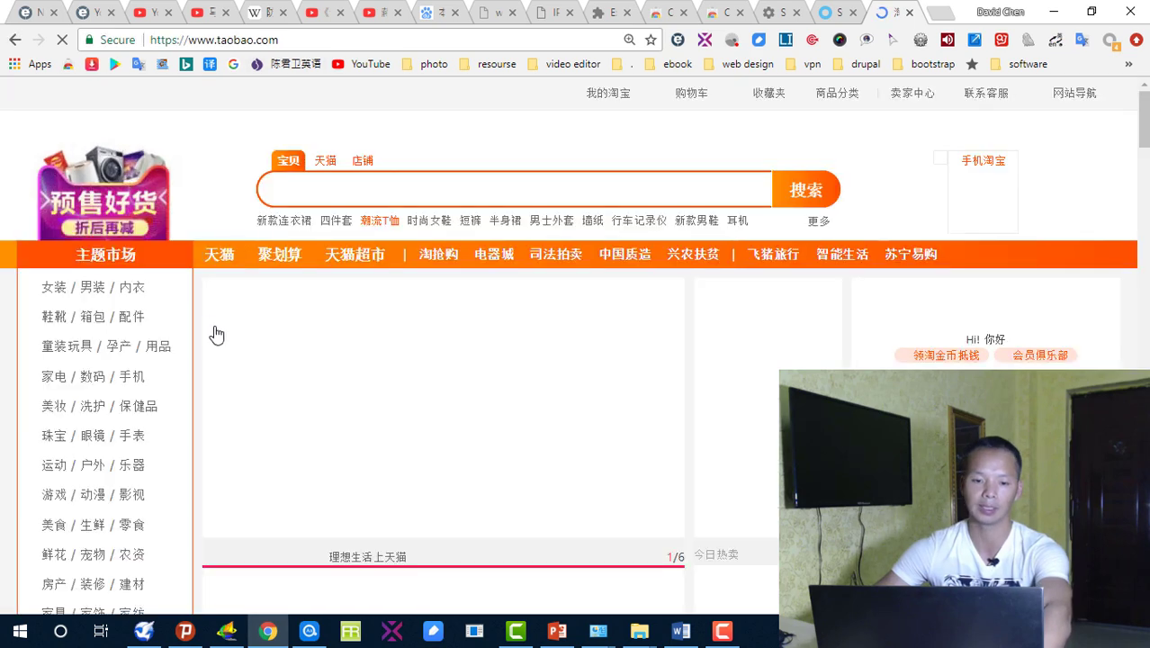
pyautogui.scroll(-6, 508, 328)
pyautogui.scroll(6, 707, 264)
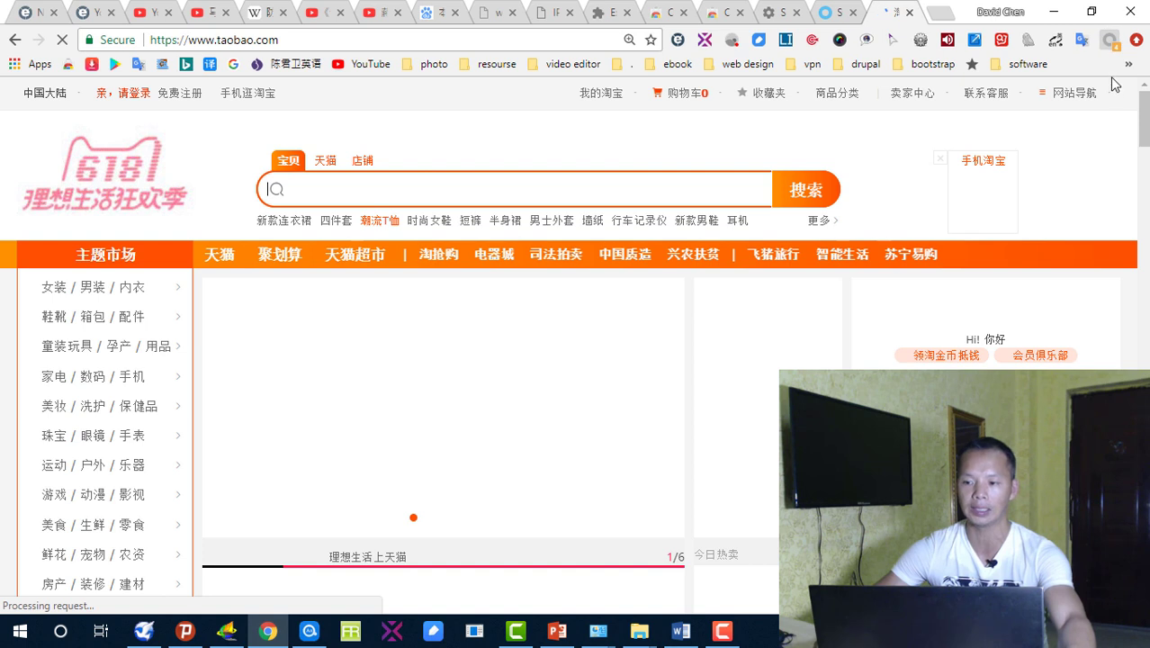
# - Open the SwitchyOmega options and show the settings of the men profile
pyautogui.click(1110, 39)
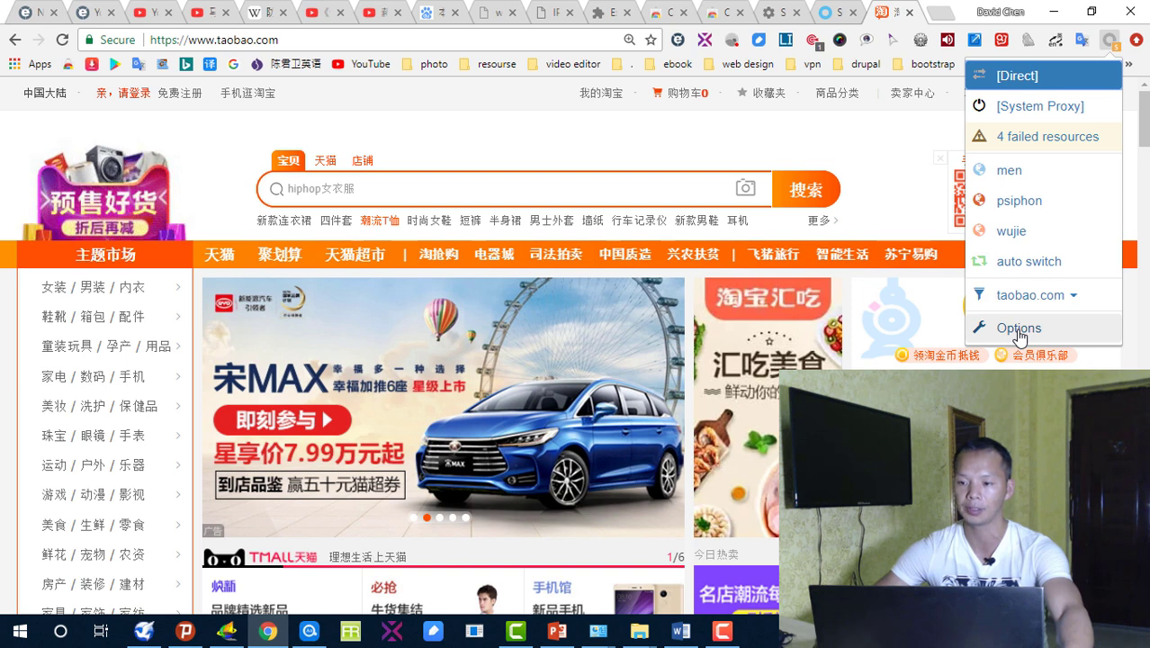
pyautogui.click(1020, 331)
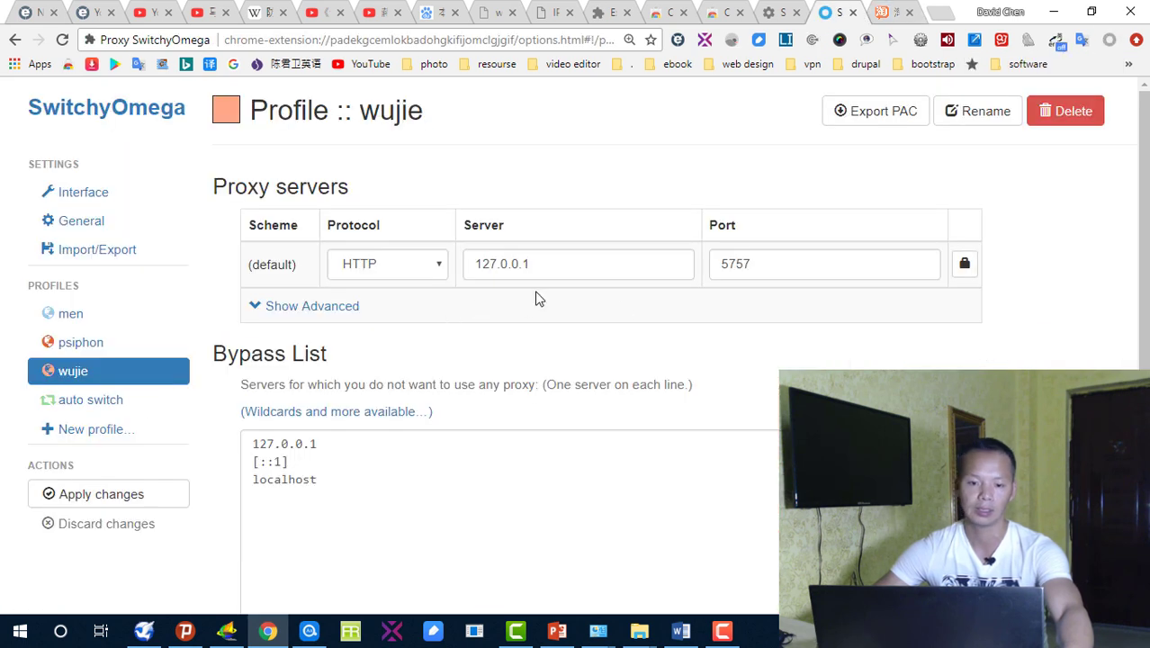
pyautogui.scroll(-1, 628, 335)
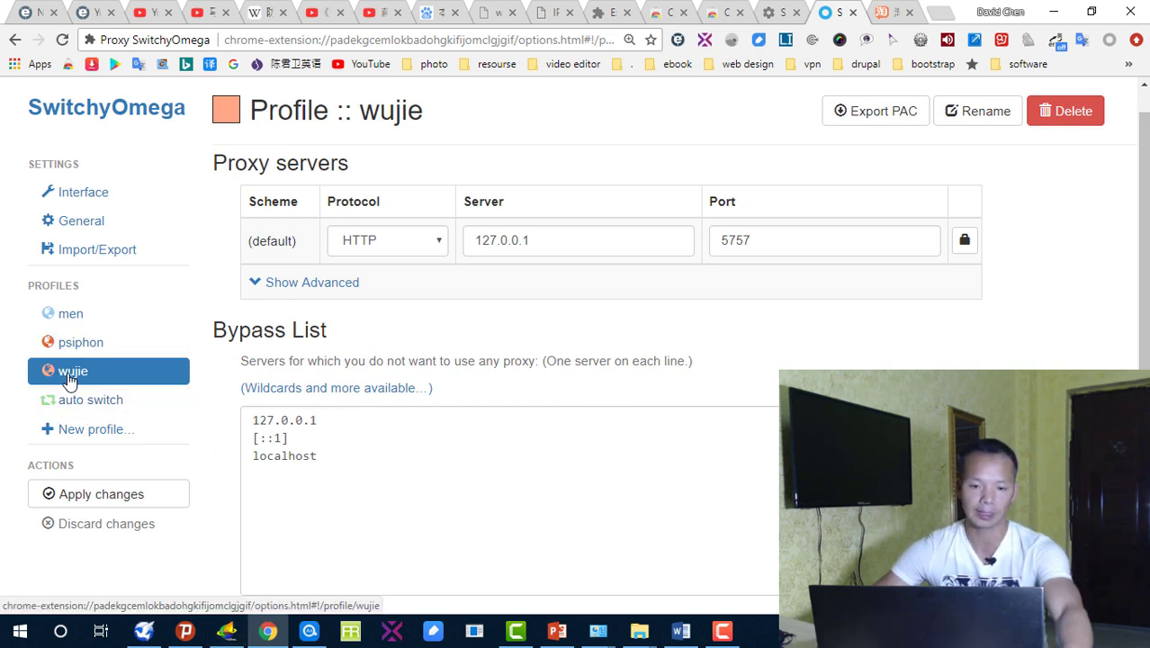
pyautogui.click(76, 317)
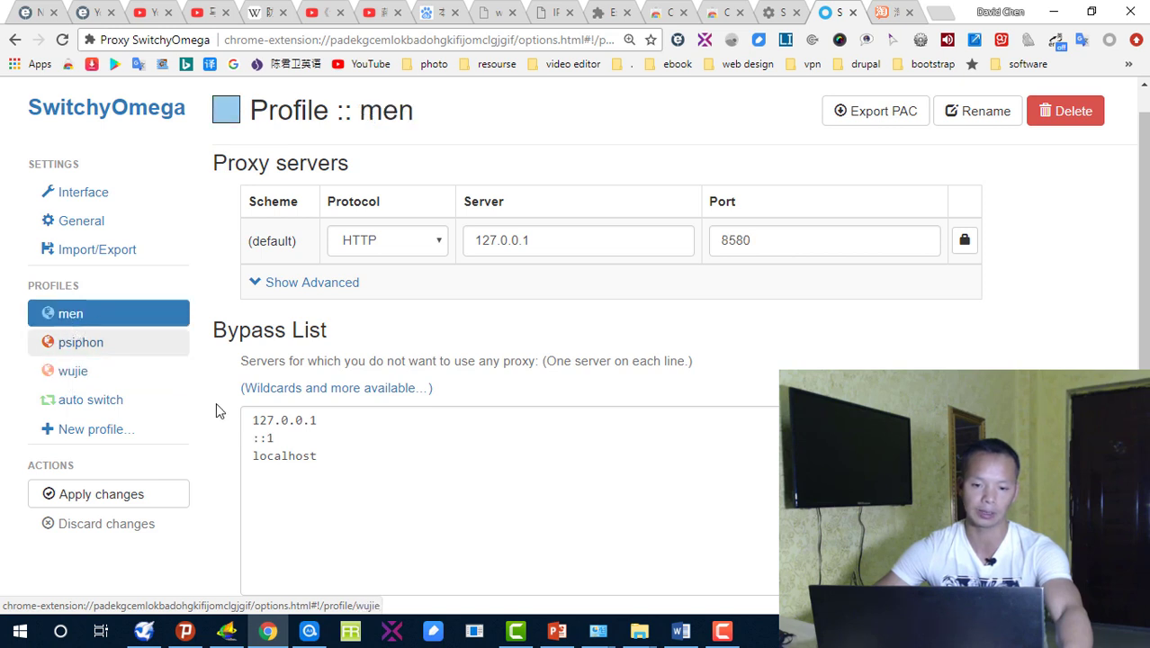
# - Add *.taobao.com* on a new line in the men profile's Bypass List
pyautogui.click(363, 460)
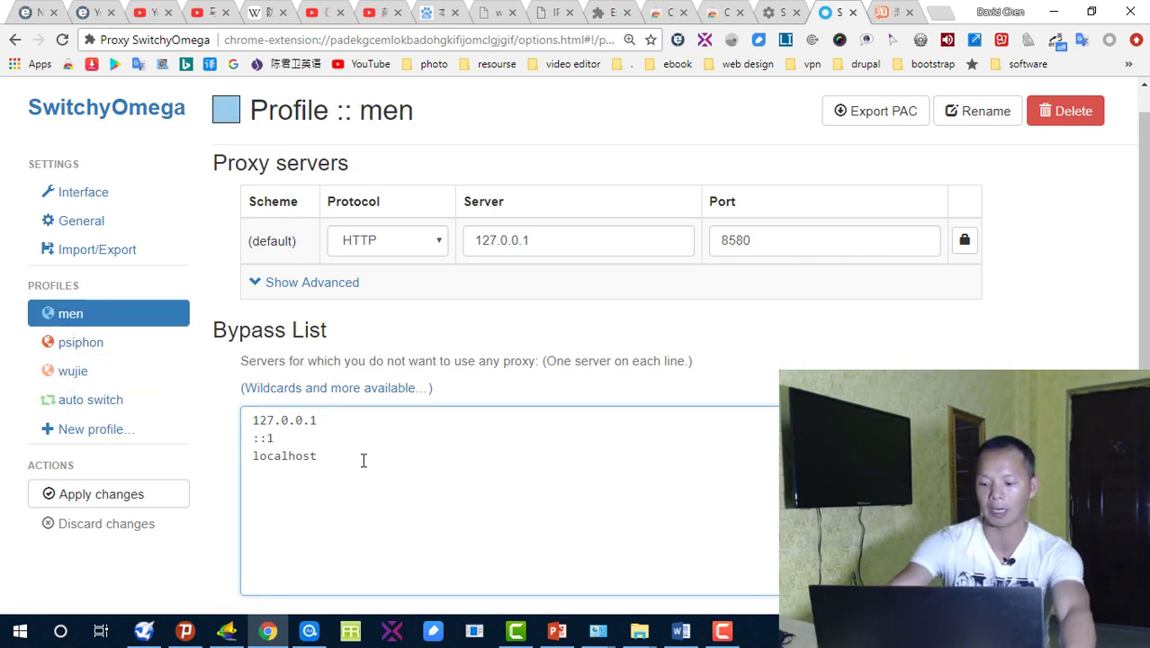
pyautogui.press('Return')
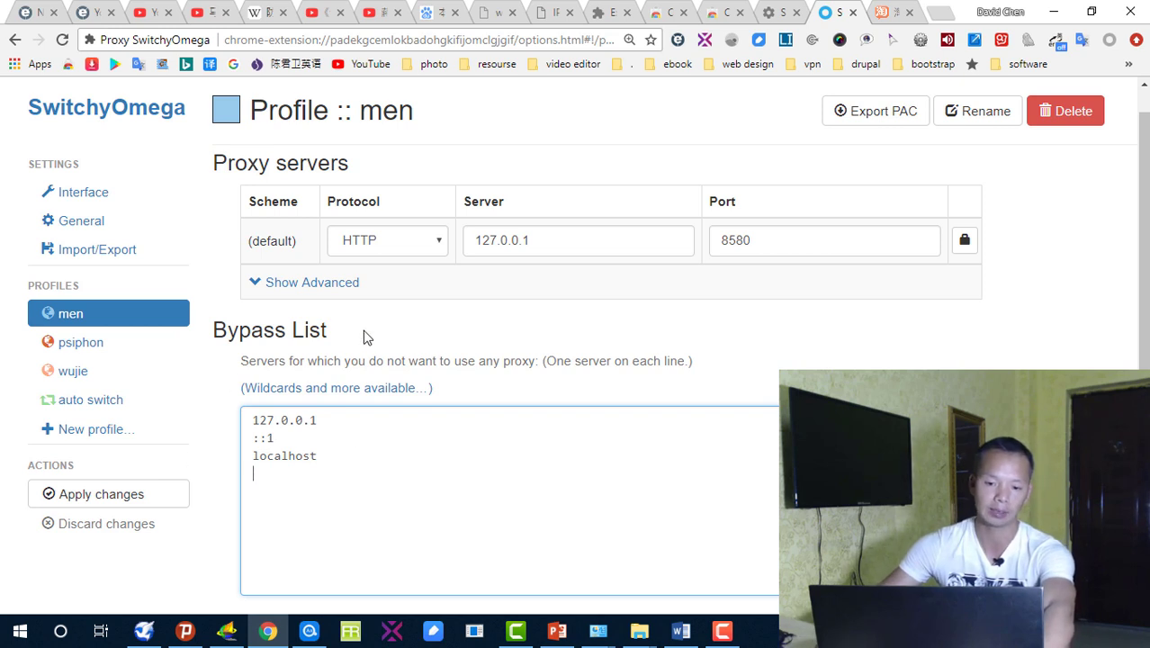
pyautogui.click(271, 331)
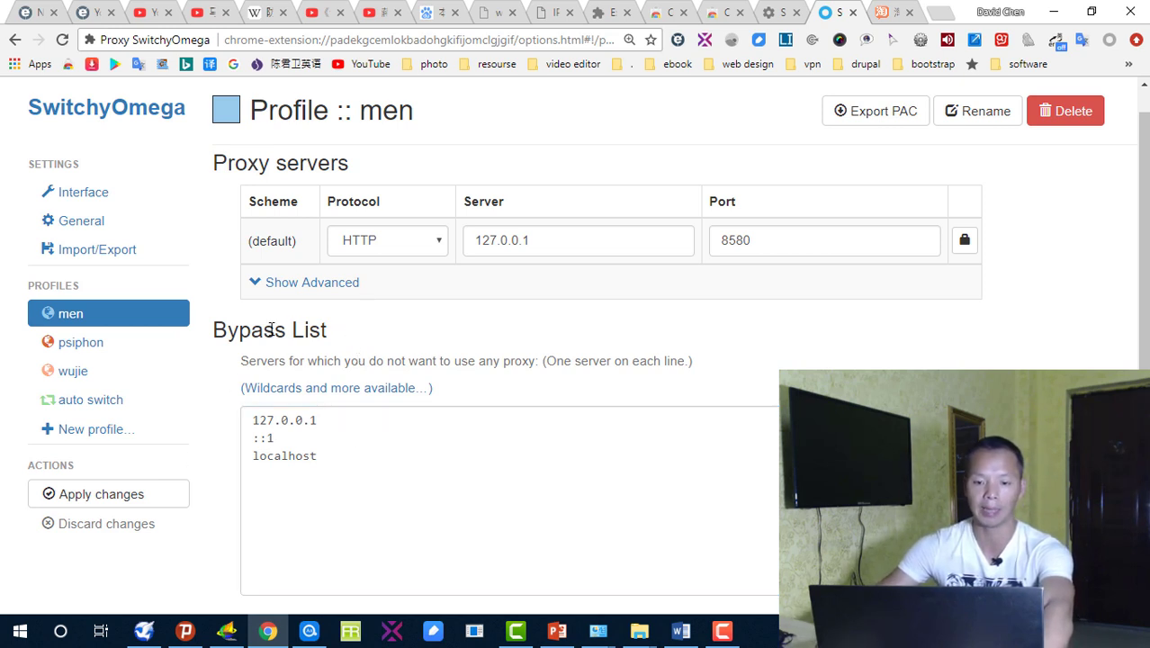
pyautogui.tripleClick(271, 331)
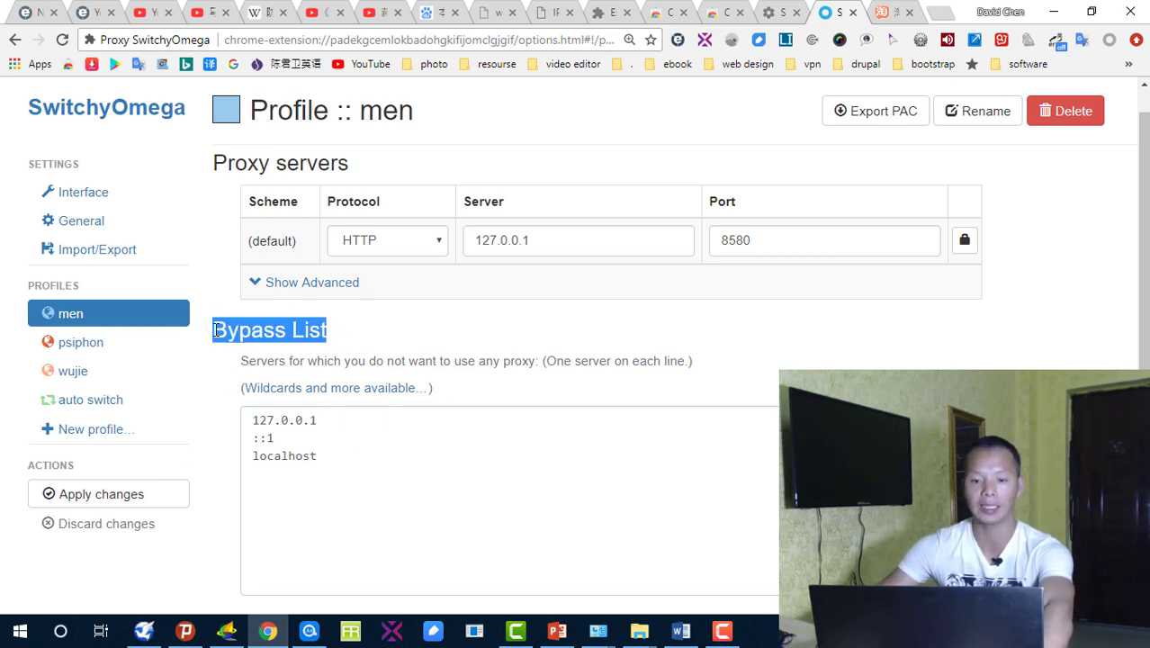
pyautogui.click(345, 459)
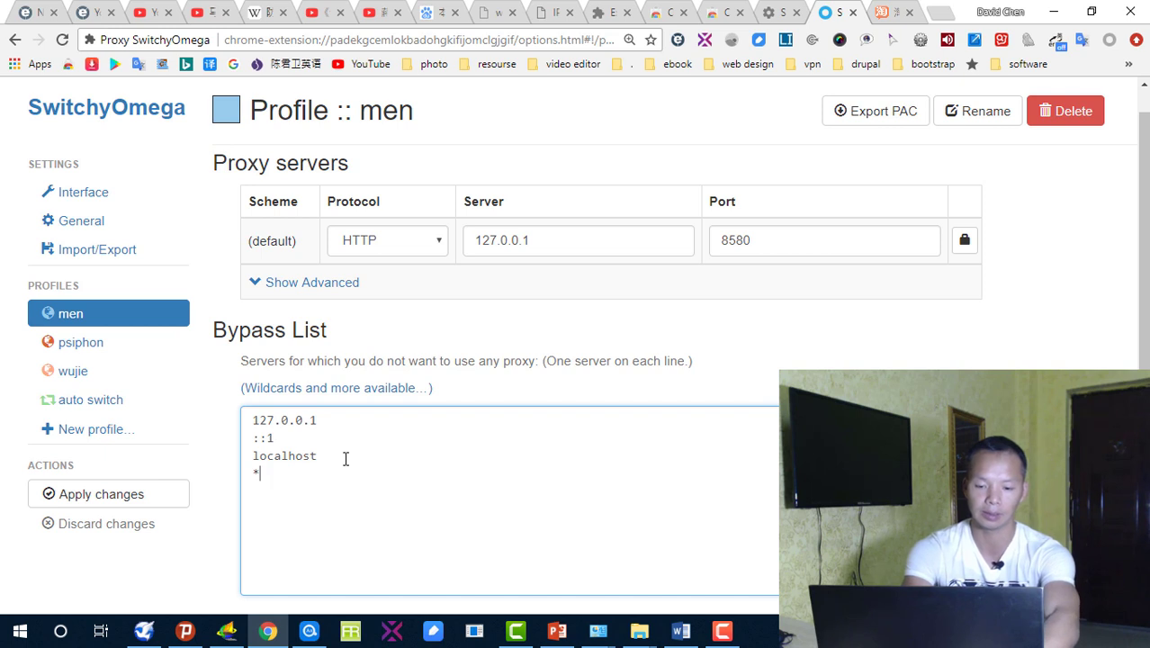
pyautogui.write('*。tao')
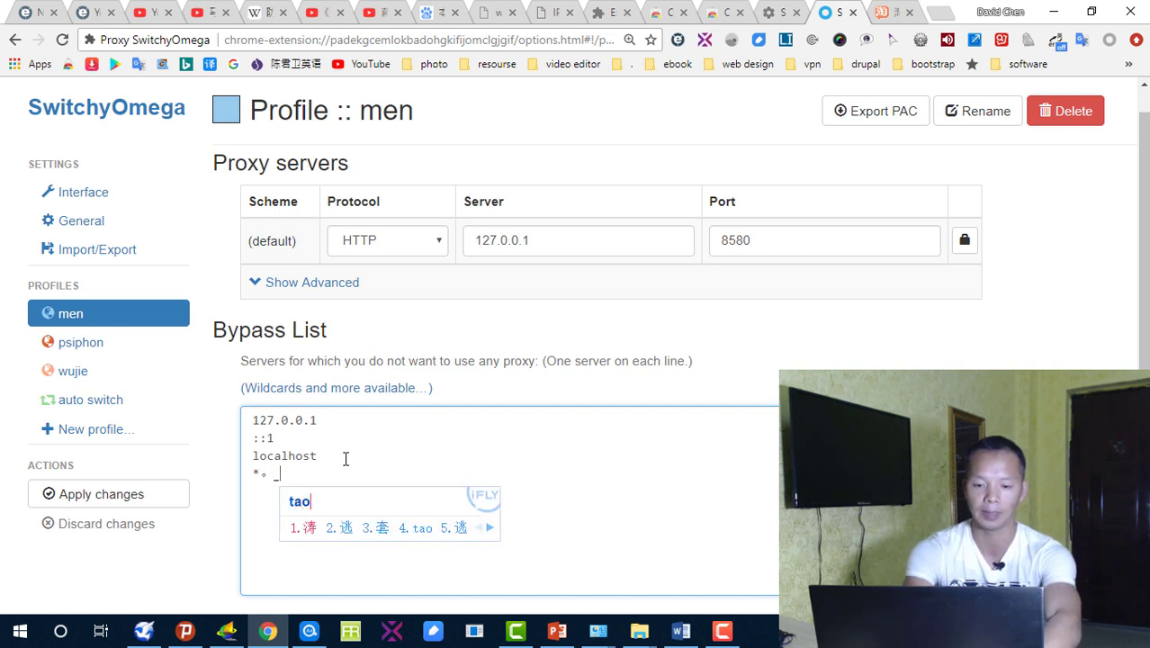
pyautogui.press('BackSpace')
pyautogui.press('BackSpace')
pyautogui.press('BackSpace')
pyautogui.press('BackSpace')
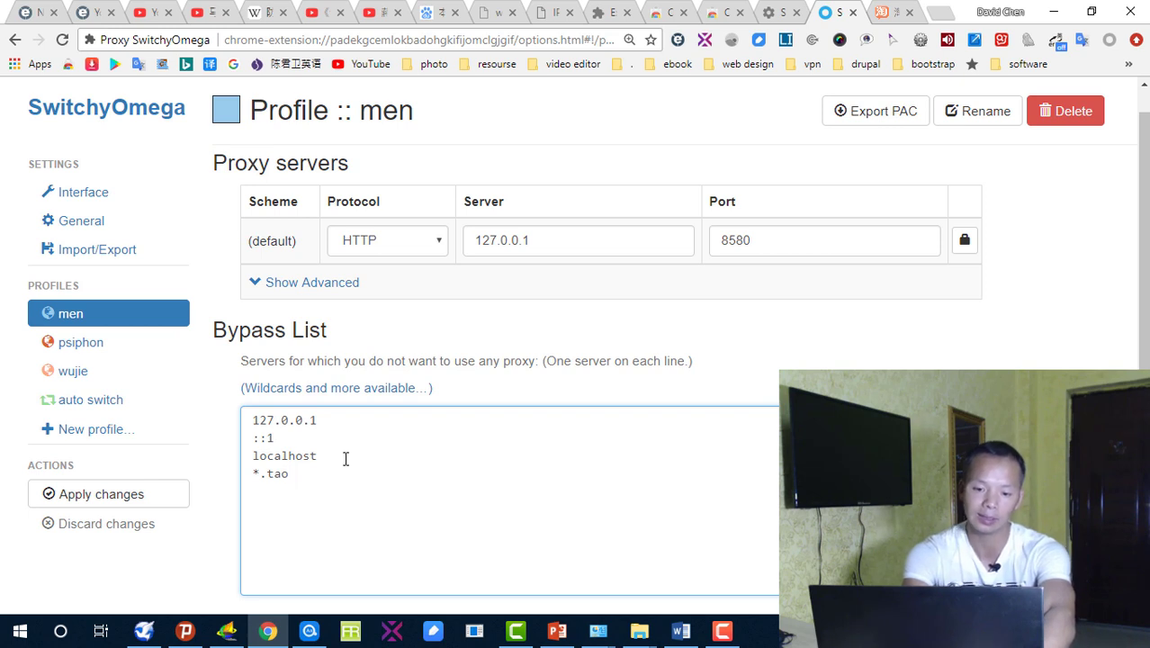
pyautogui.write('com')
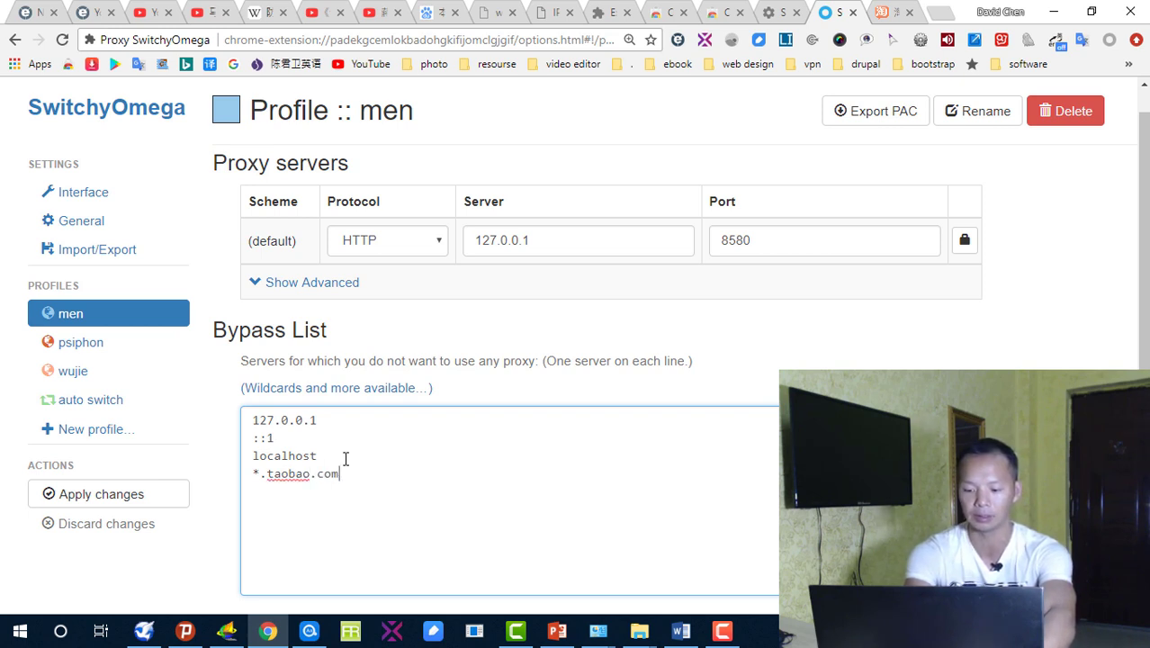
pyautogui.write('*')
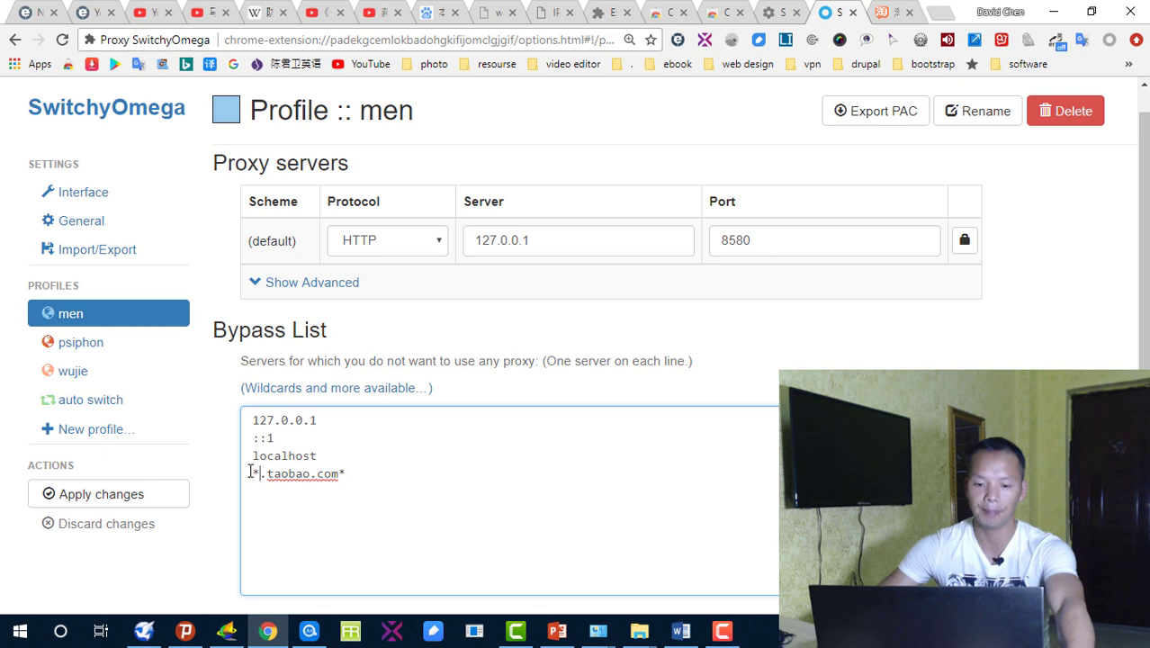
pyautogui.moveTo(253, 473); pyautogui.dragTo(261, 482)
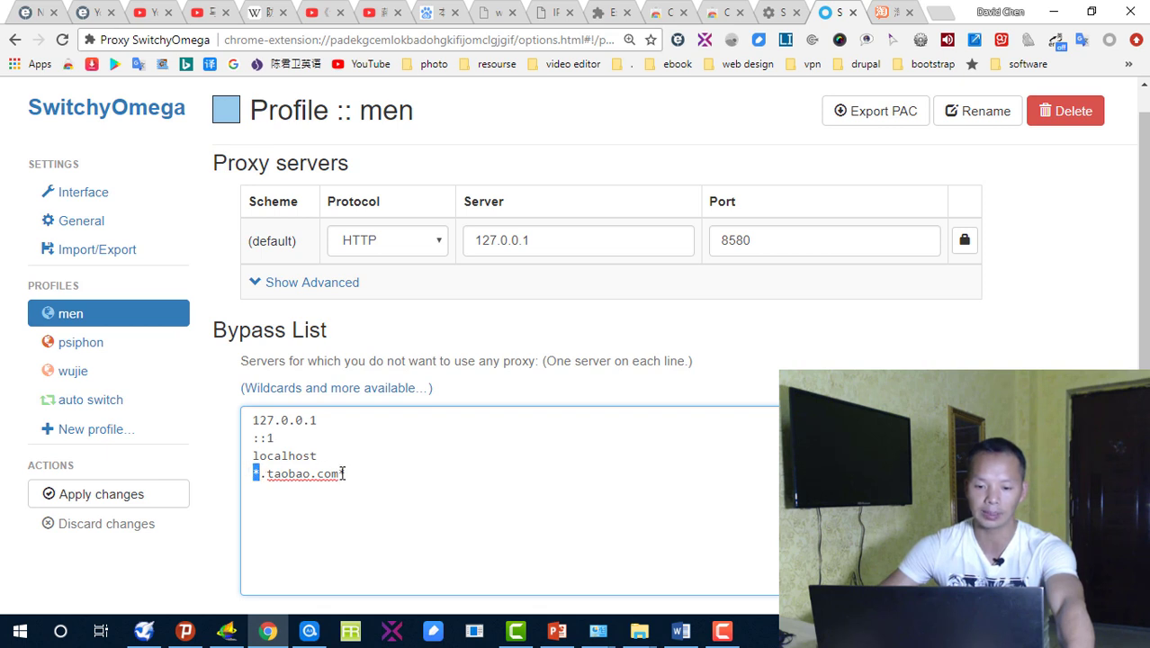
pyautogui.moveTo(345, 473)
pyautogui.mouseDown()
pyautogui.moveTo(257, 477)
pyautogui.moveTo(351, 476)
pyautogui.mouseUp()
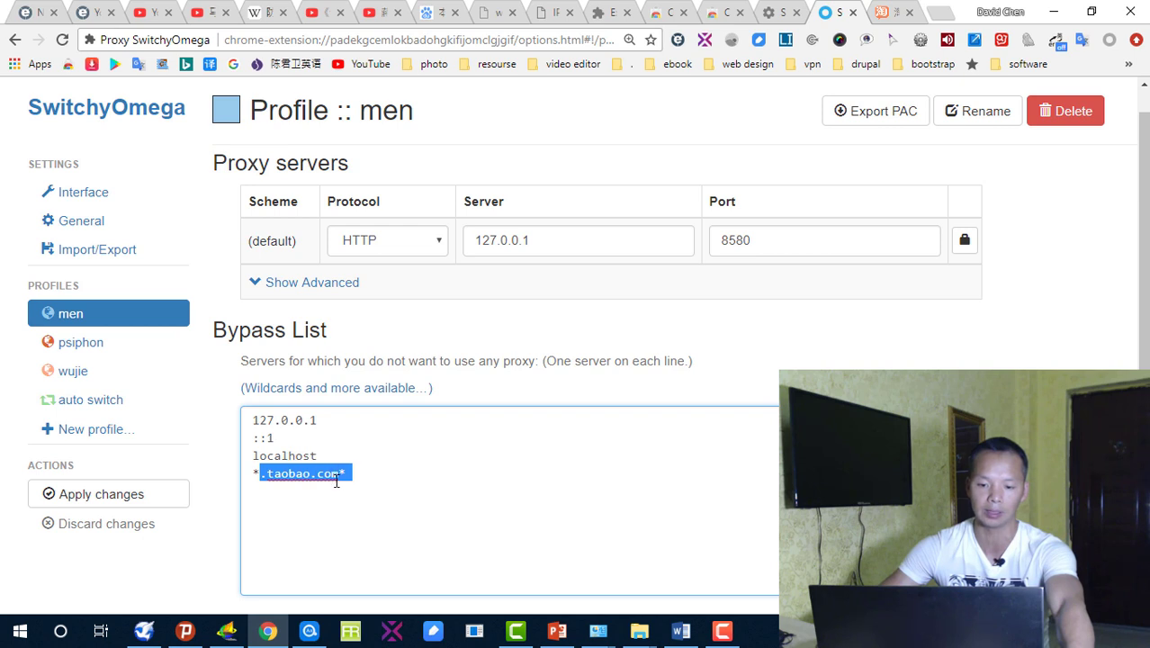
pyautogui.click(390, 478)
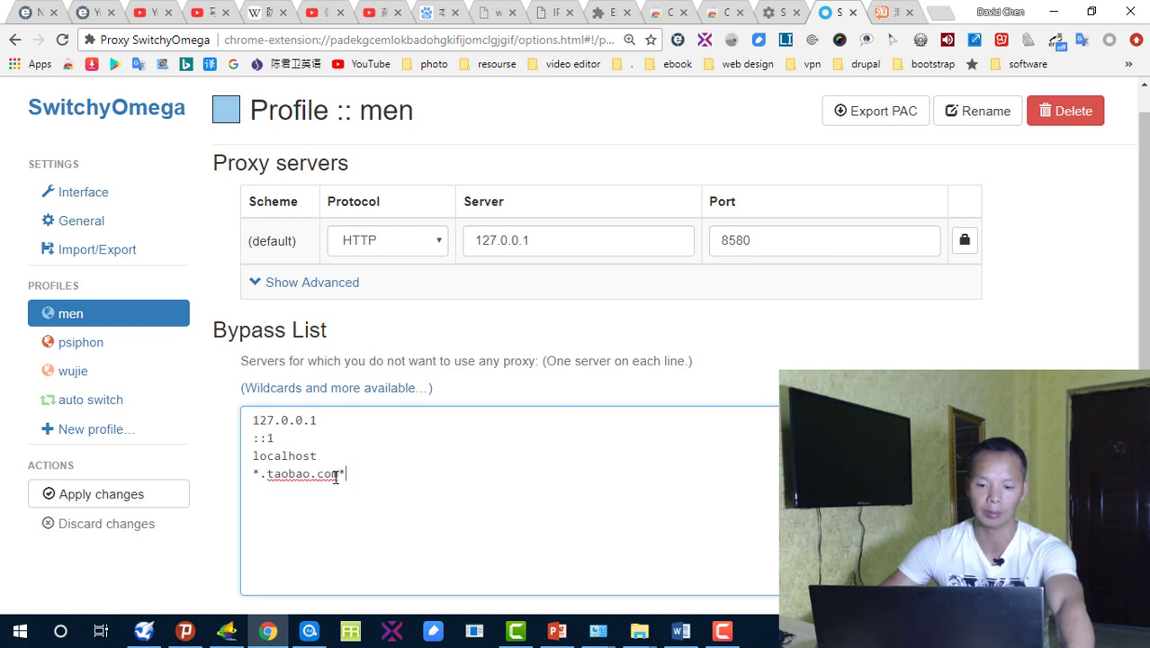
pyautogui.moveTo(343, 474); pyautogui.dragTo(350, 473)
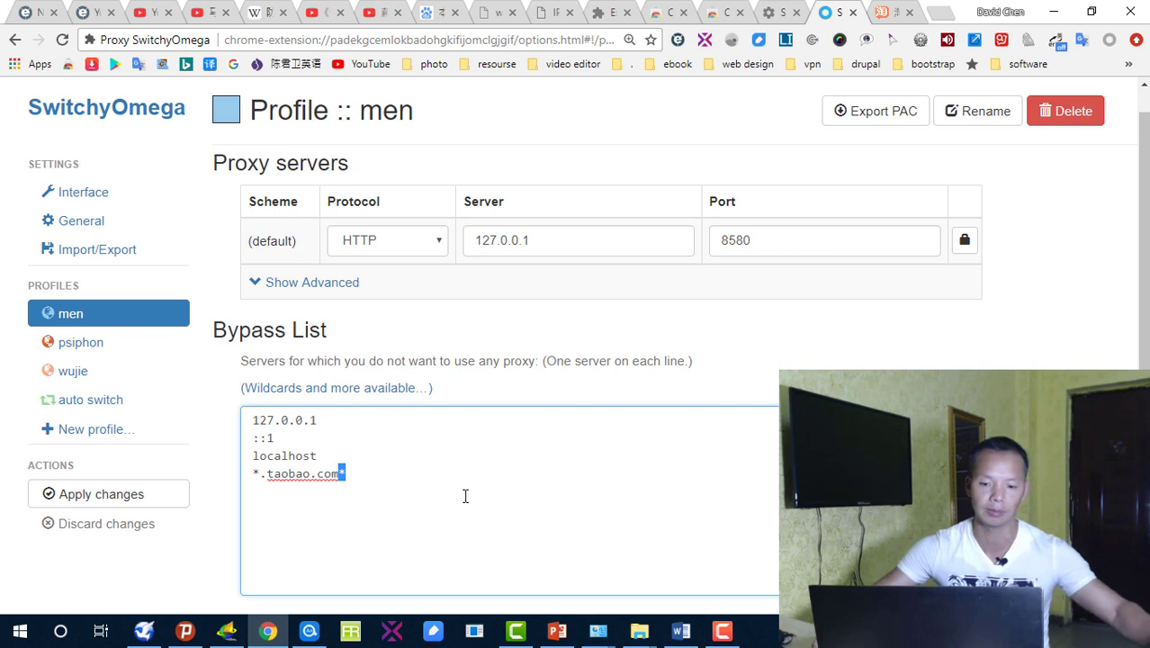
# - Replace the leading wildcard of the taobao.com bypass entry with the sample text dfdfadsfdsfdsafdas, and restore the asterisk
pyautogui.click(262, 474)
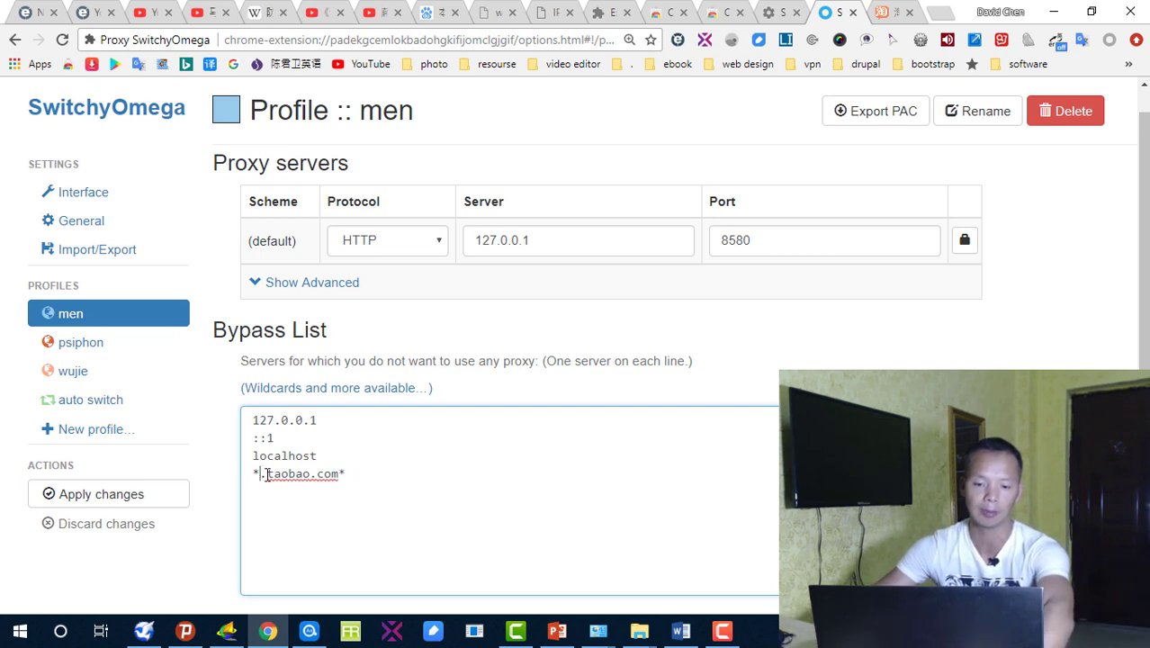
pyautogui.press('BackSpace')
pyautogui.write('dfdfadsf')
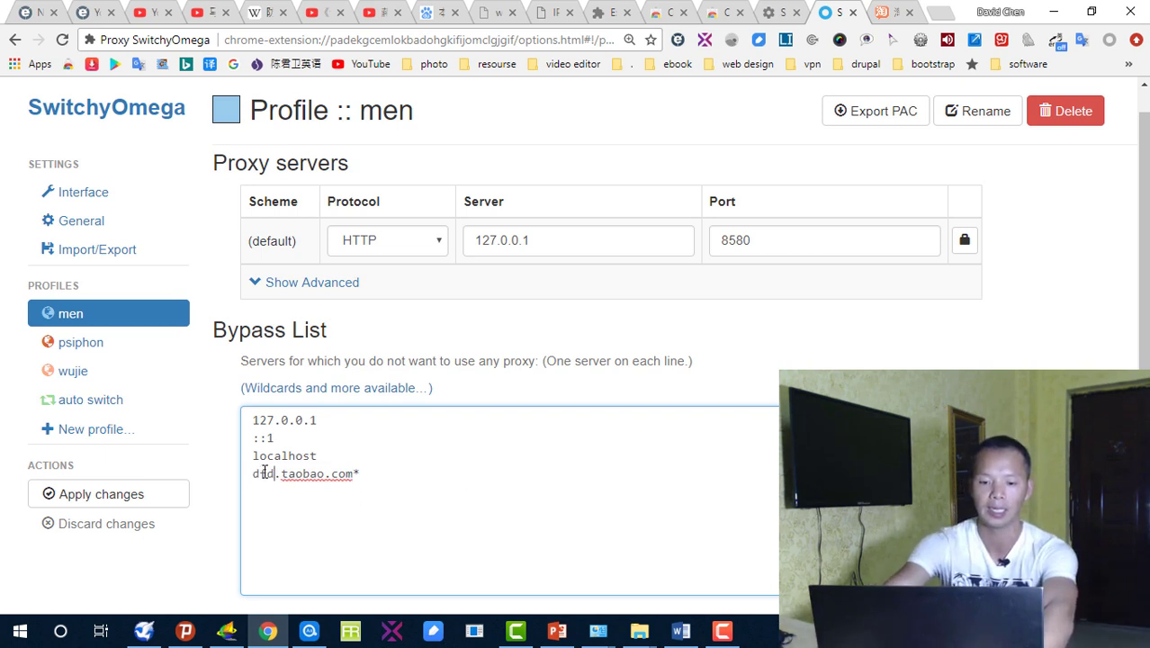
pyautogui.write('dsfdsafdas')
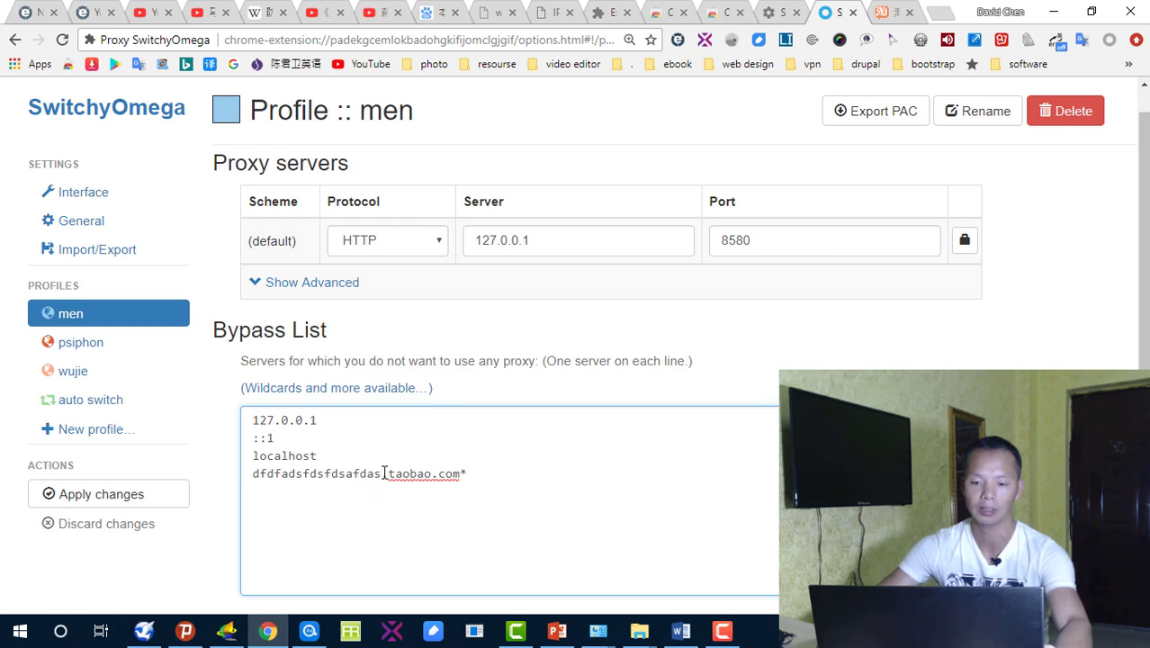
pyautogui.moveTo(381, 474); pyautogui.dragTo(241, 472)
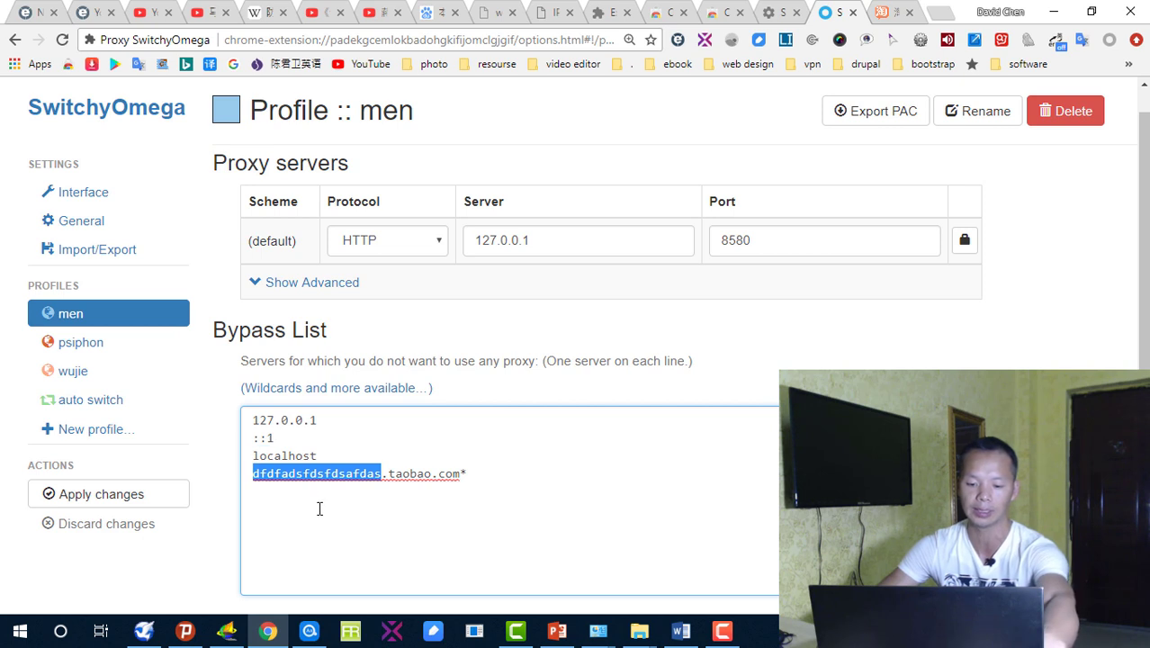
pyautogui.write('*')
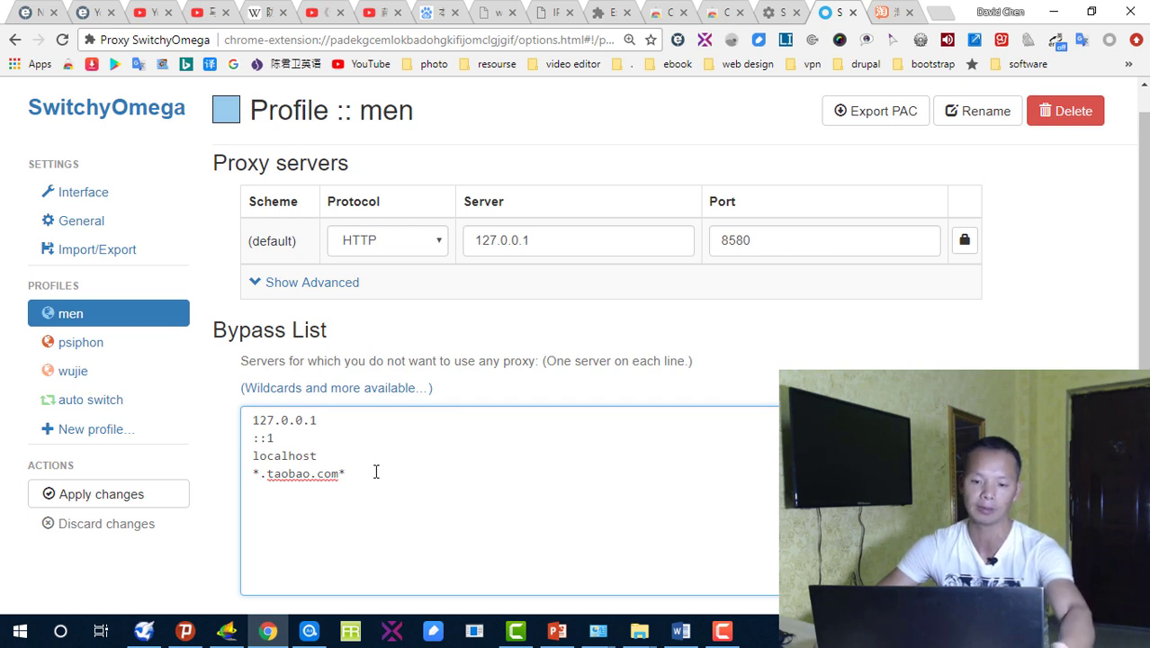
# - Add *jd.com* on a new line below the taobao.com bypass entry and apply the changes
pyautogui.moveTo(364, 472); pyautogui.dragTo(249, 477)
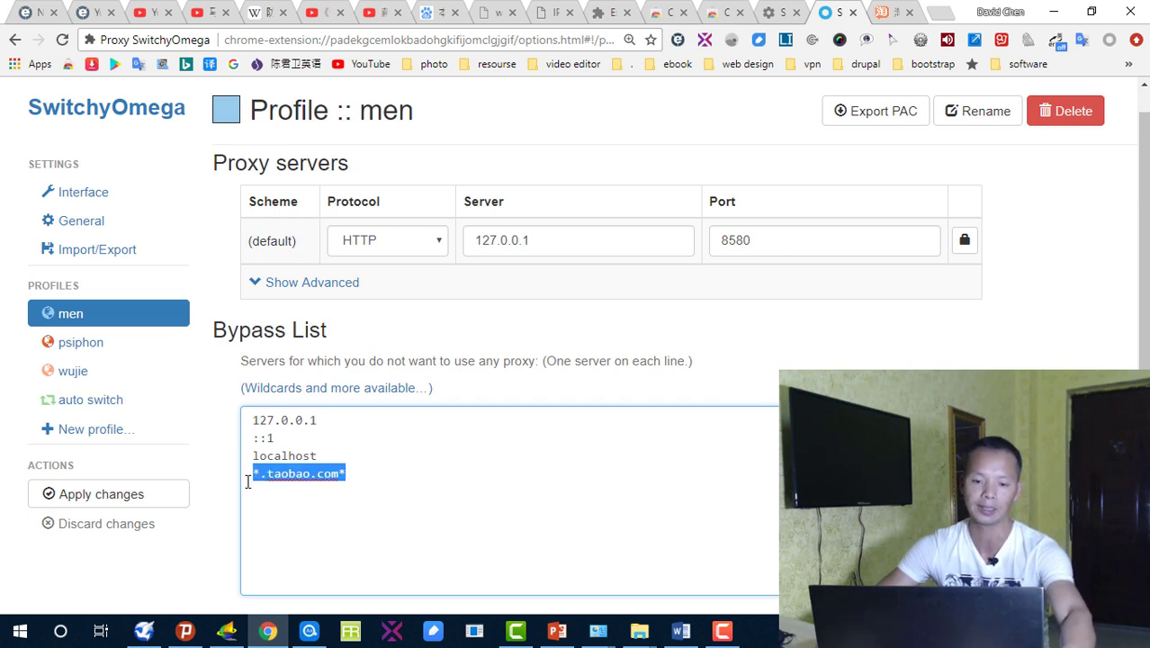
pyautogui.click(379, 486)
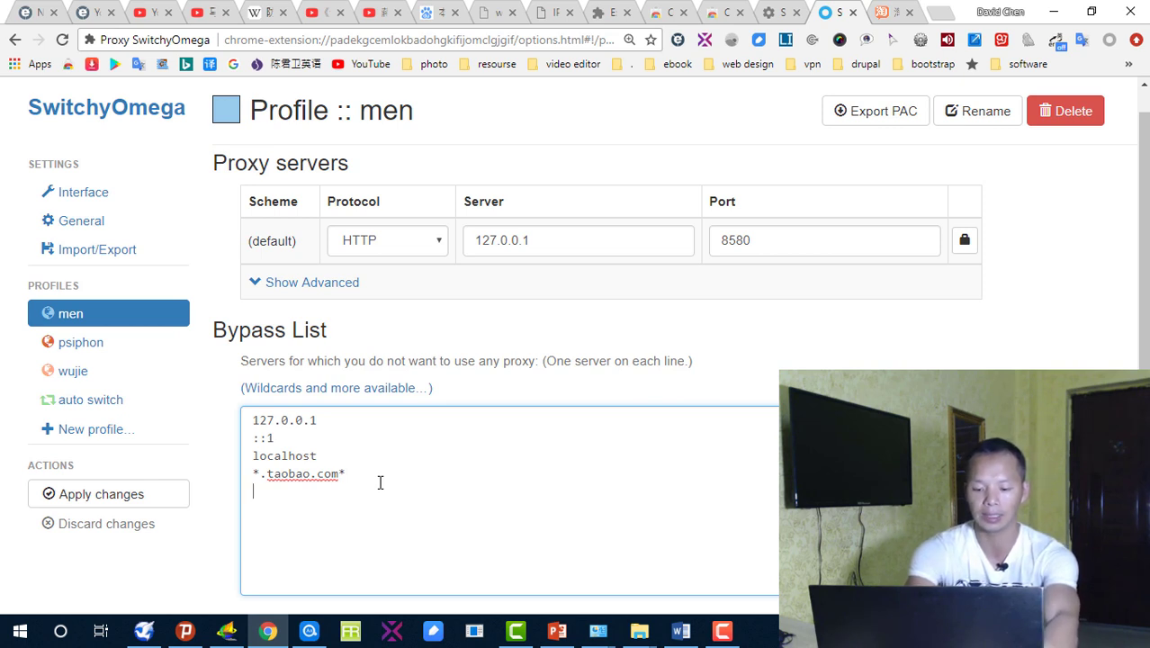
pyautogui.write('*jd')
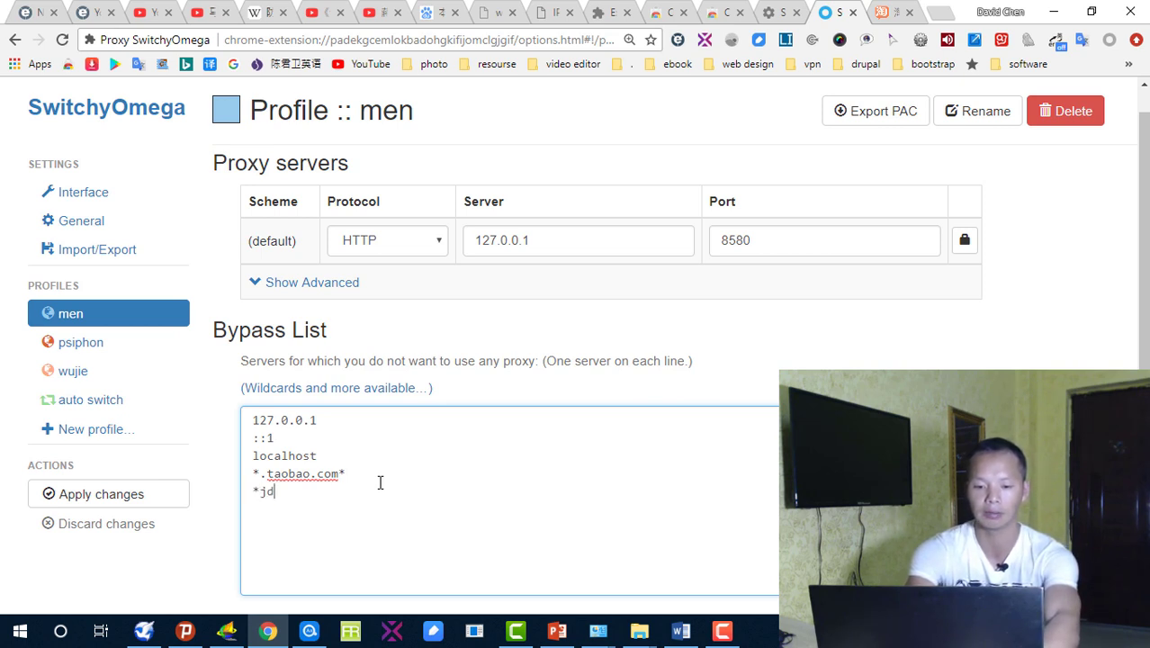
pyautogui.write('.com*')
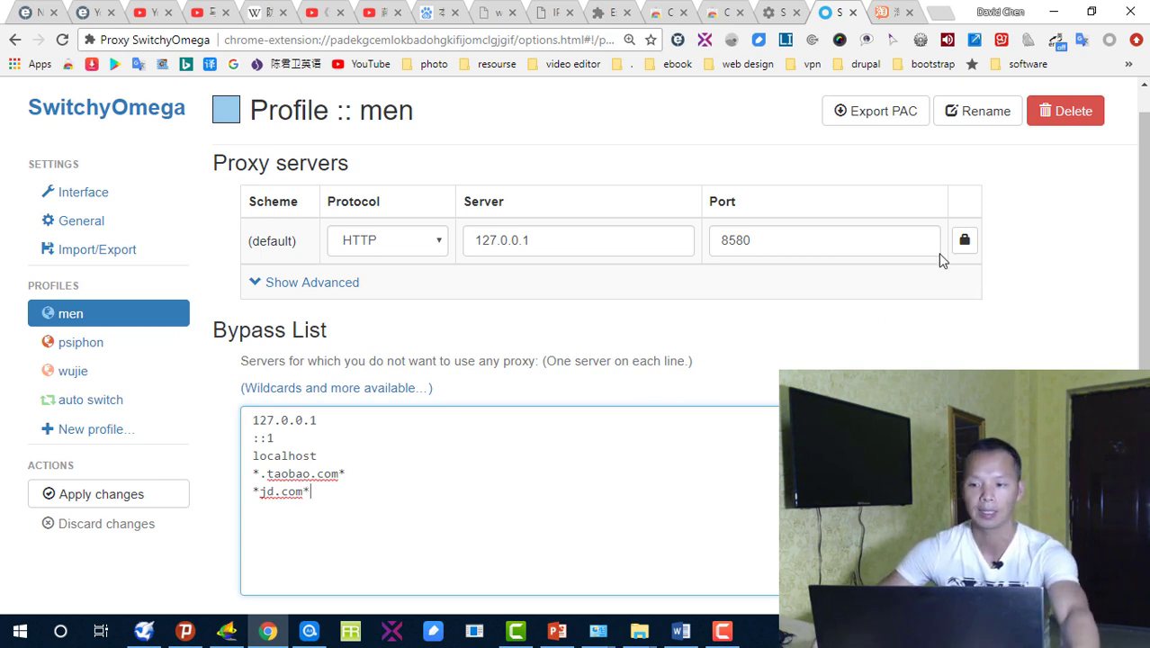
pyautogui.click(114, 507)
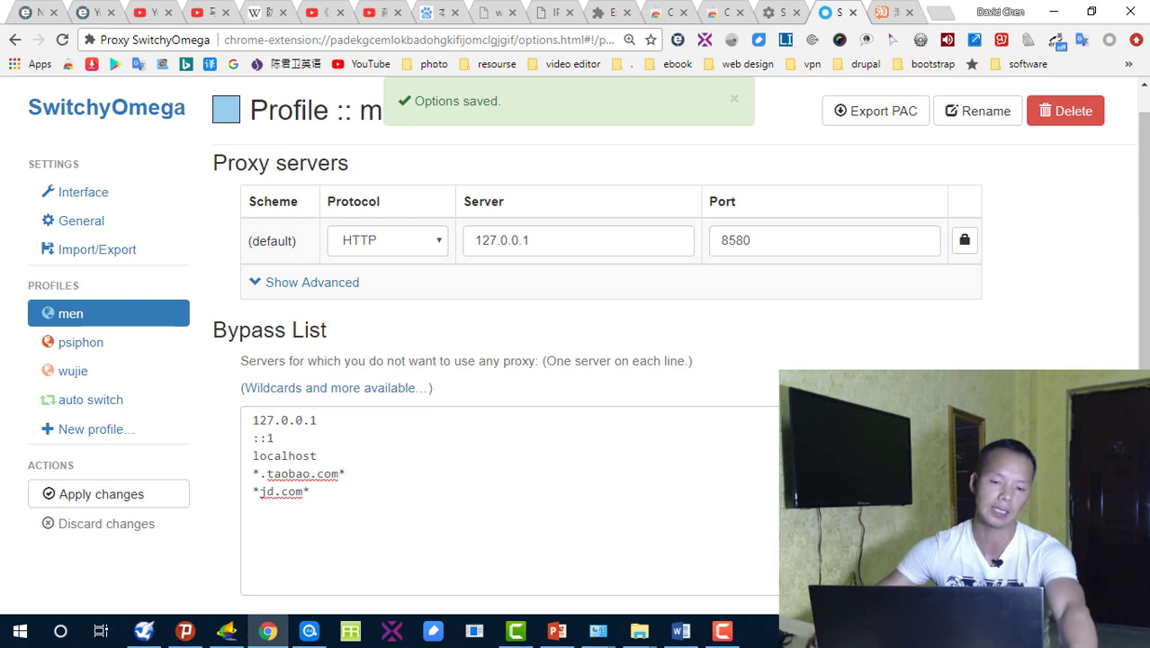
# - Open the auto switch profile and go through its introductory tips on conditions, condition types and profiles
pyautogui.click(89, 406)
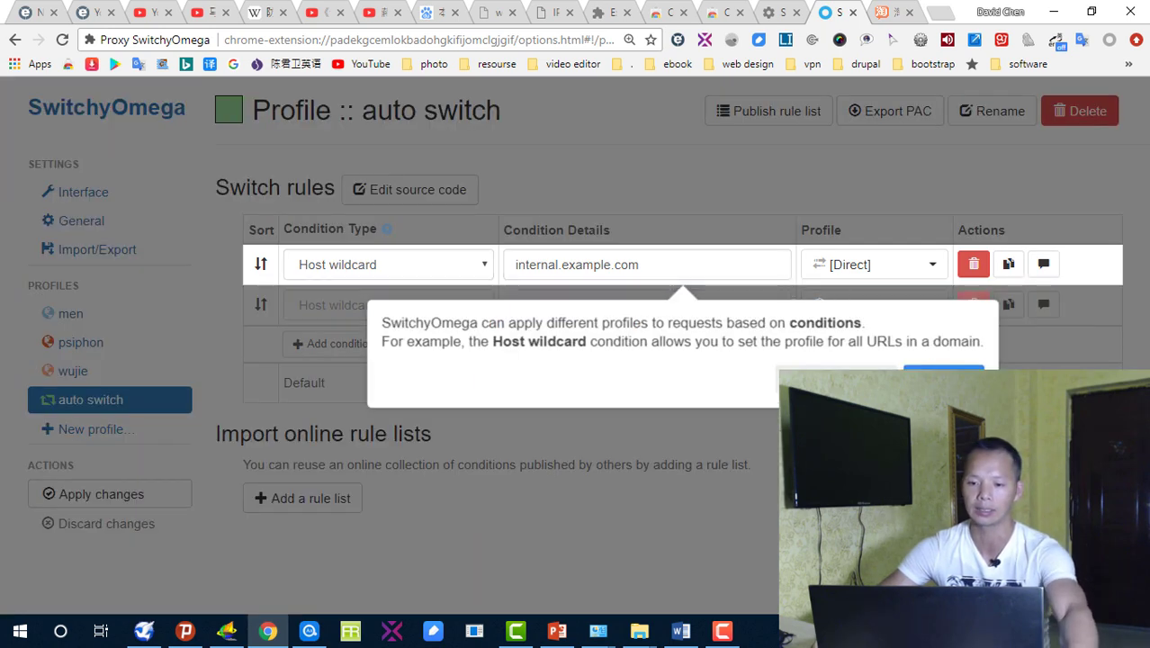
pyautogui.click(912, 376)
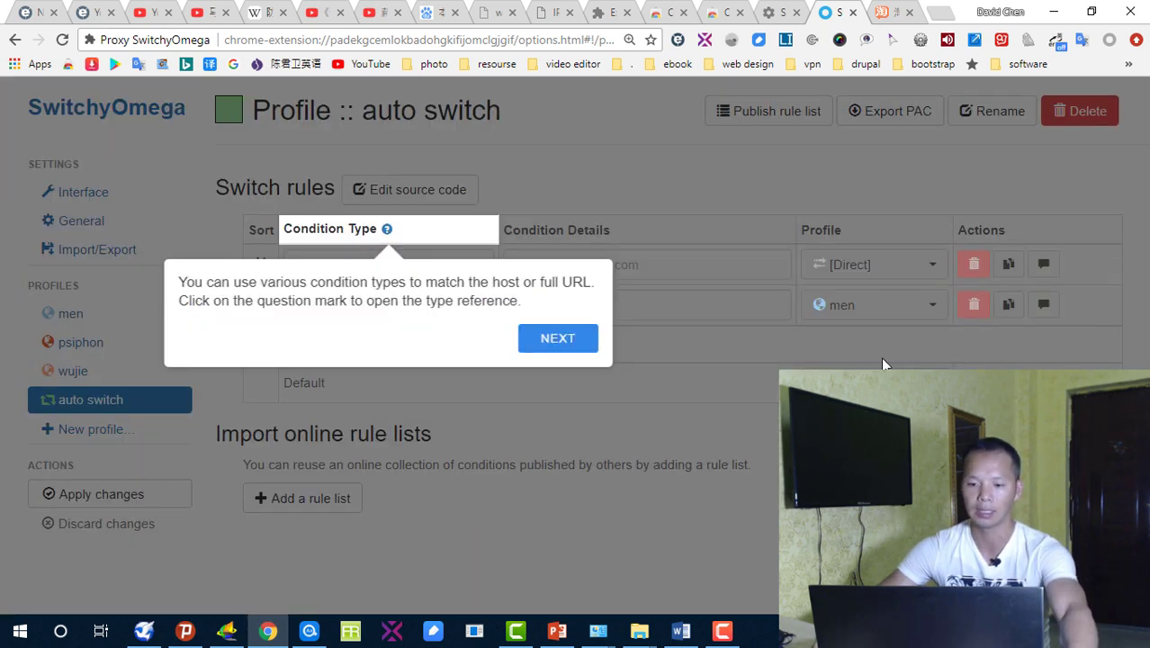
pyautogui.click(558, 341)
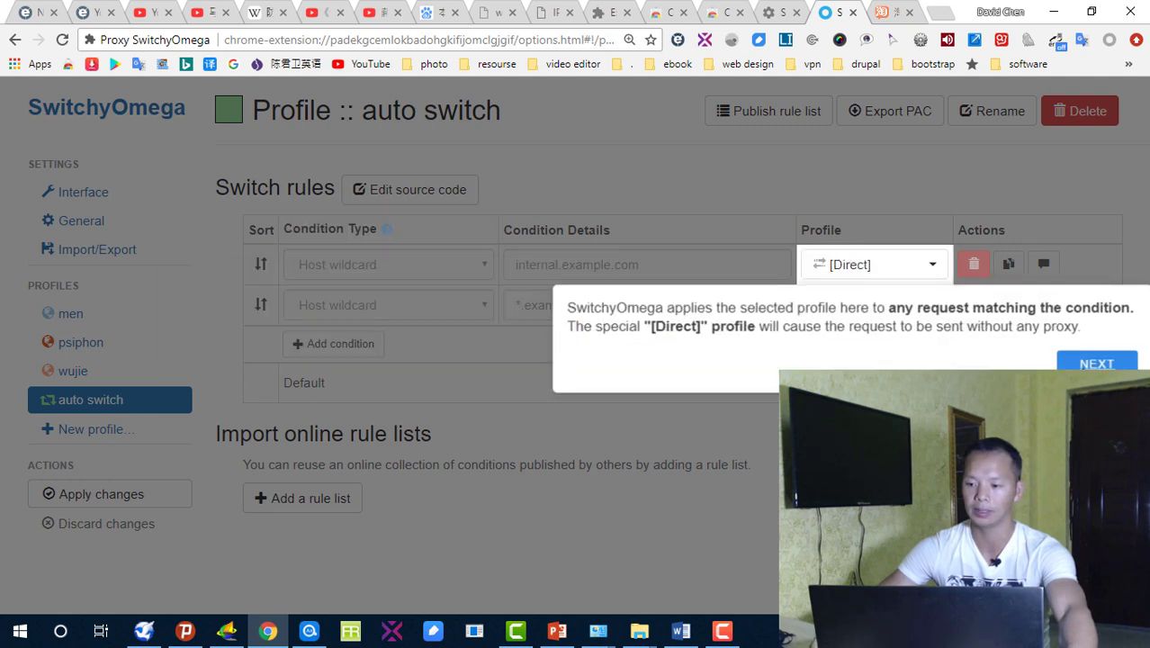
pyautogui.click(1086, 364)
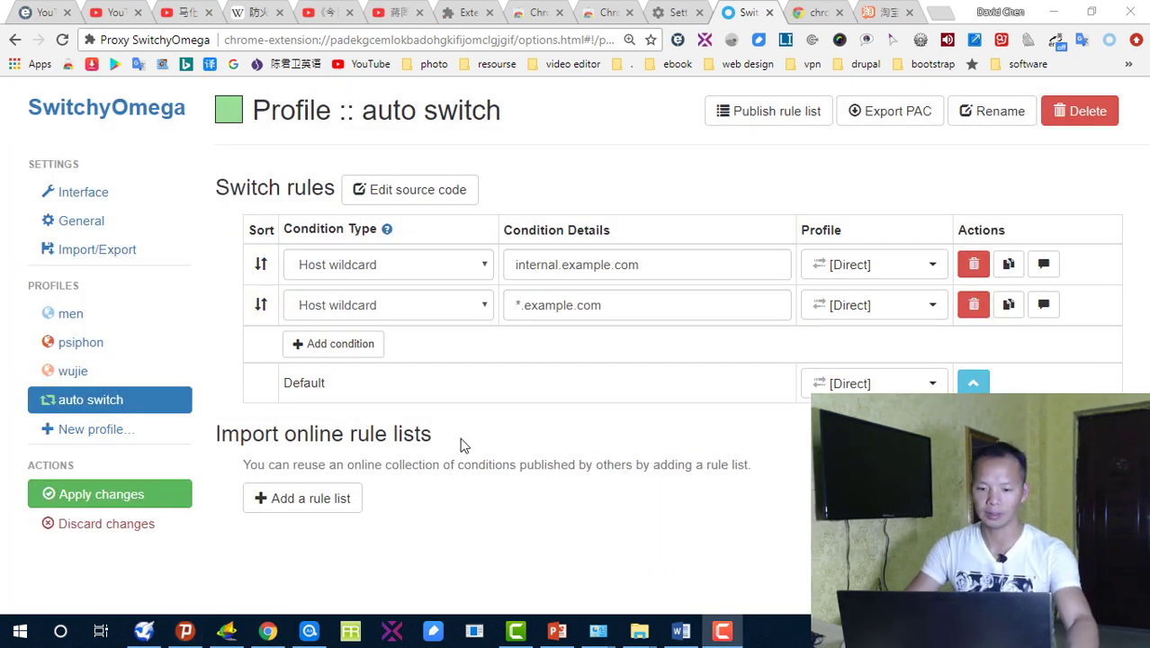
# - Add a host wildcard condition for *.google.com to the auto switch rules and apply the changes
pyautogui.click(361, 345)
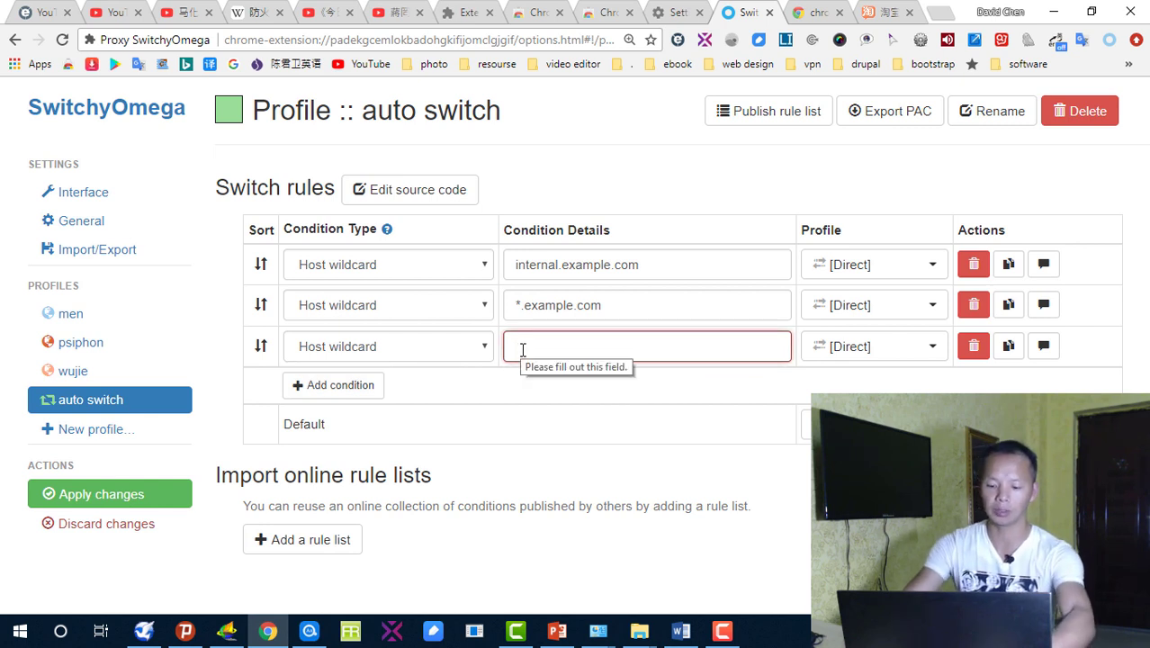
pyautogui.write('google.')
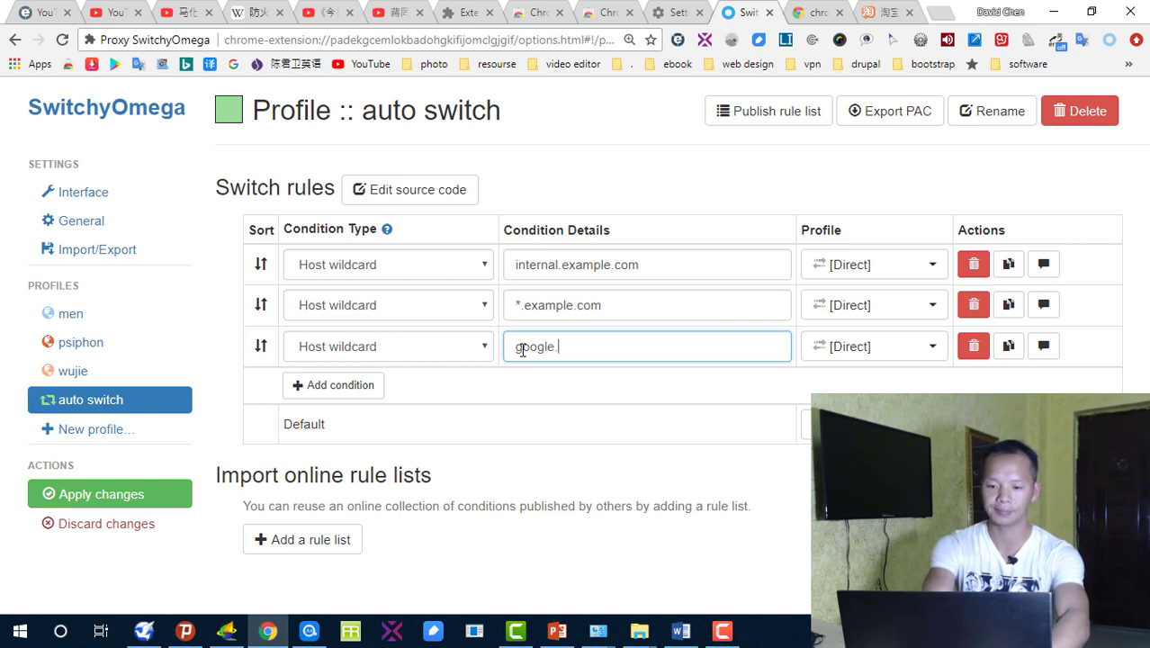
pyautogui.write('com')
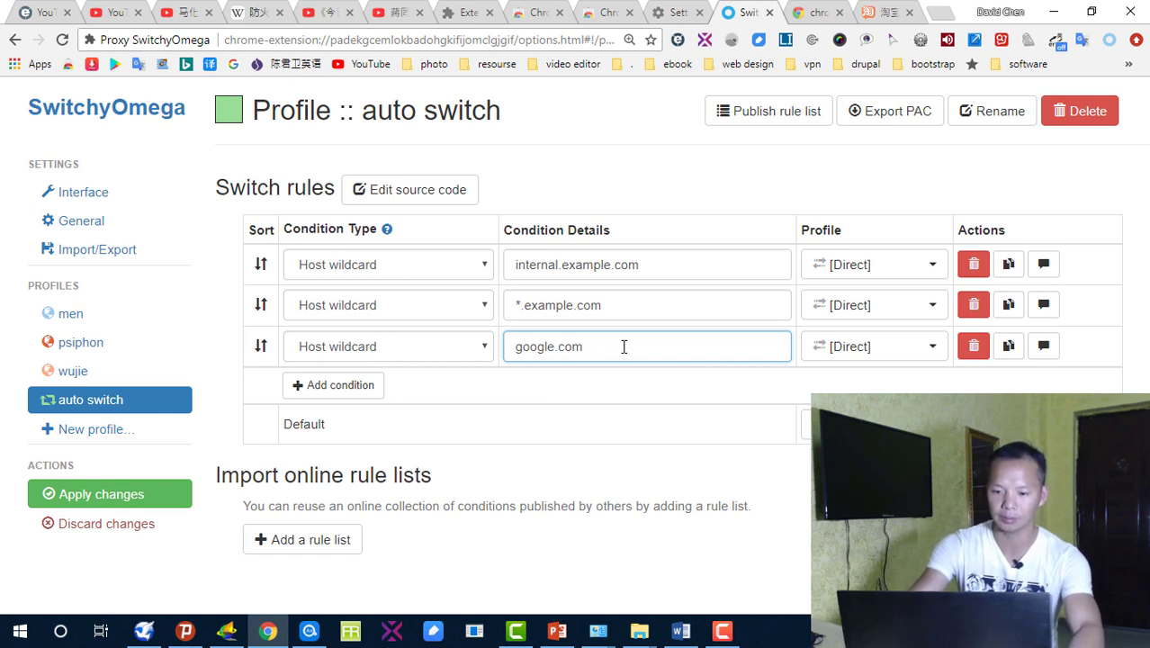
pyautogui.write('*')
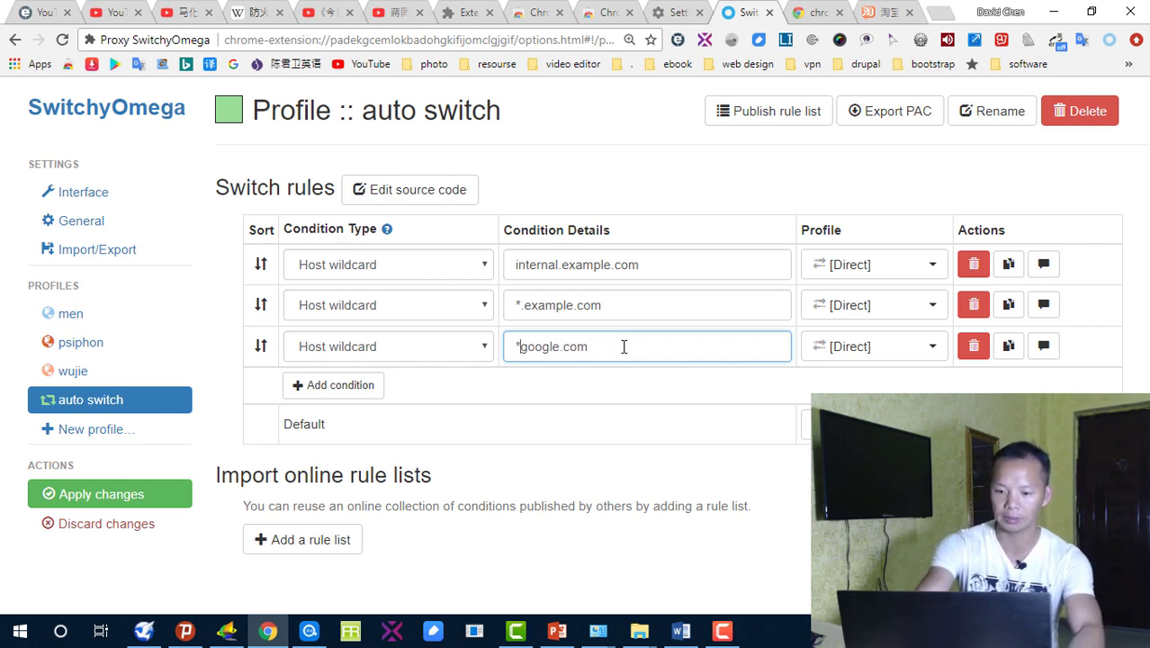
pyautogui.write('.')
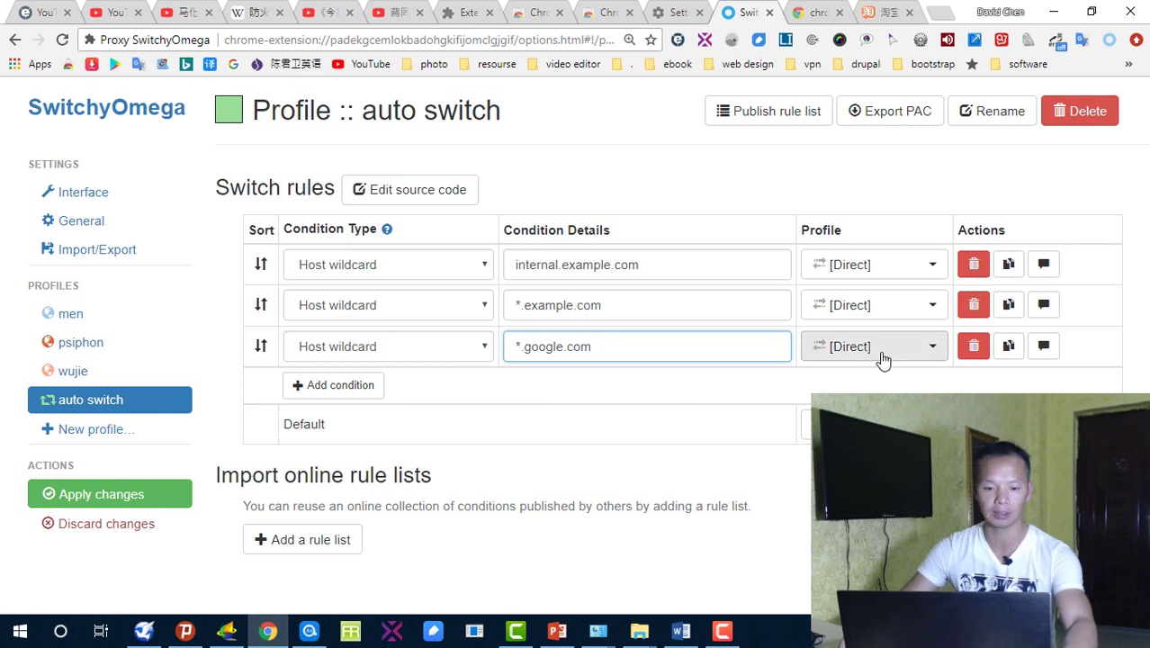
pyautogui.click(126, 498)
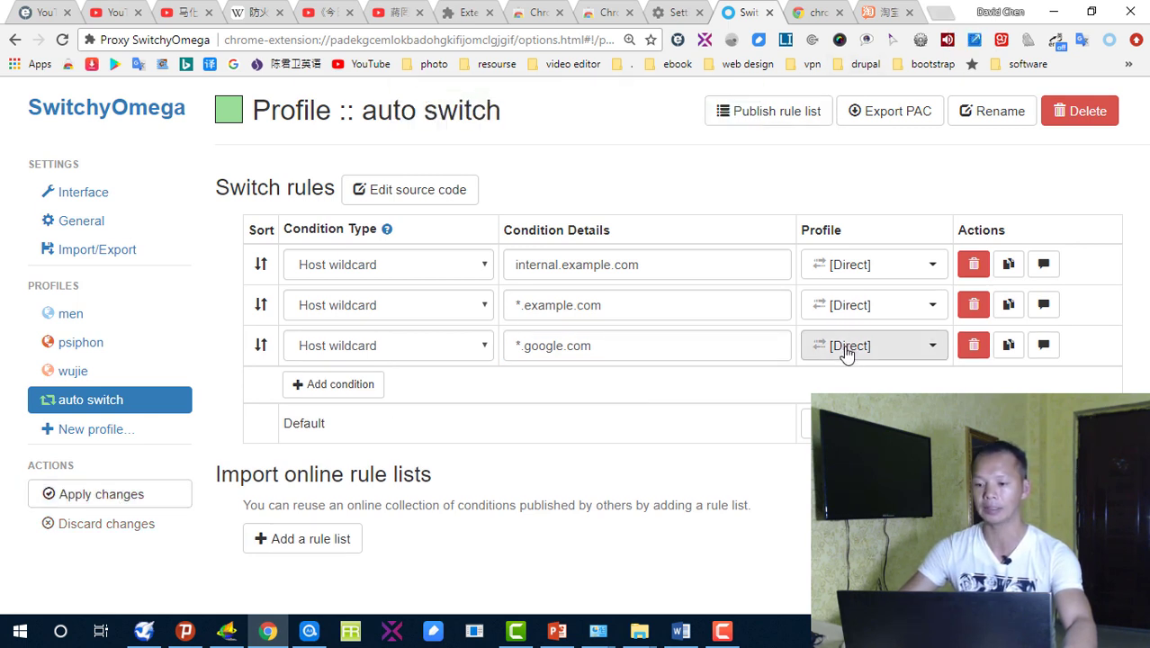
# - Assign the men profile to the *.google.com rule and apply the changes
pyautogui.middleClick(940, 12)
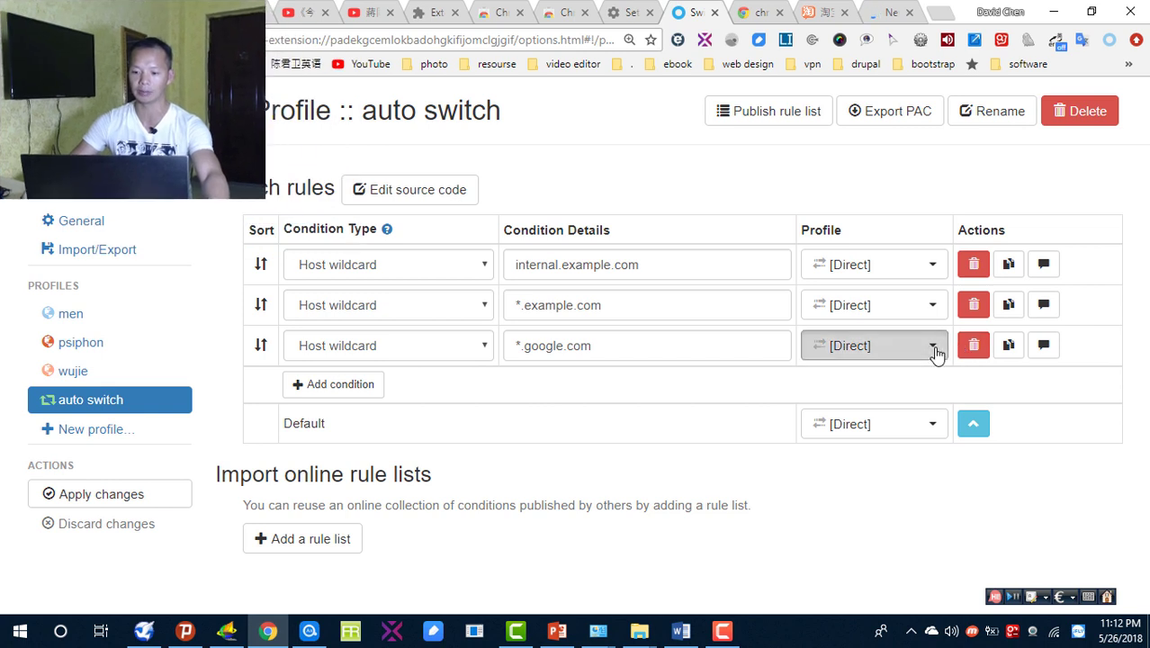
pyautogui.click(933, 349)
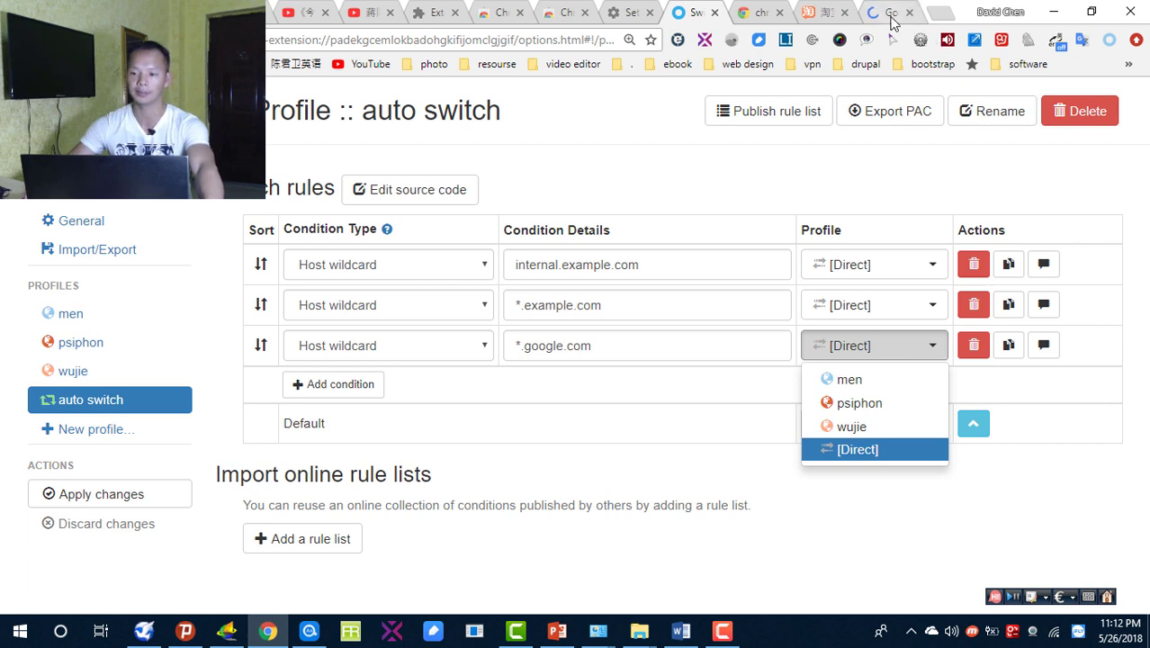
pyautogui.click(859, 383)
pyautogui.click(900, 354)
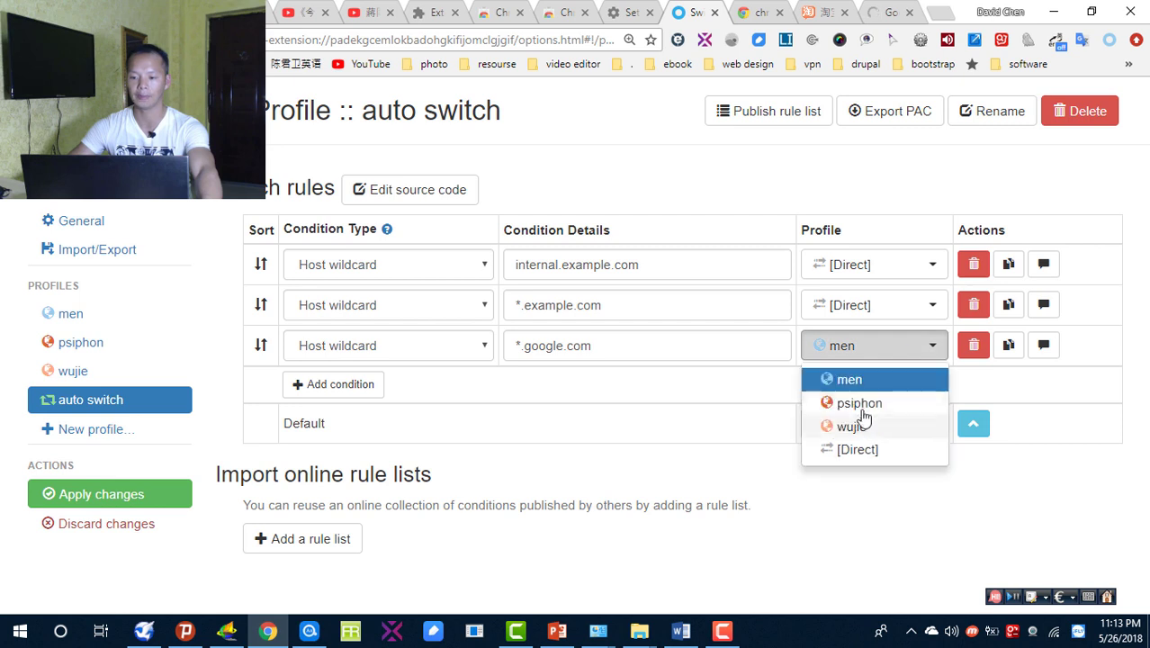
pyautogui.click(878, 354)
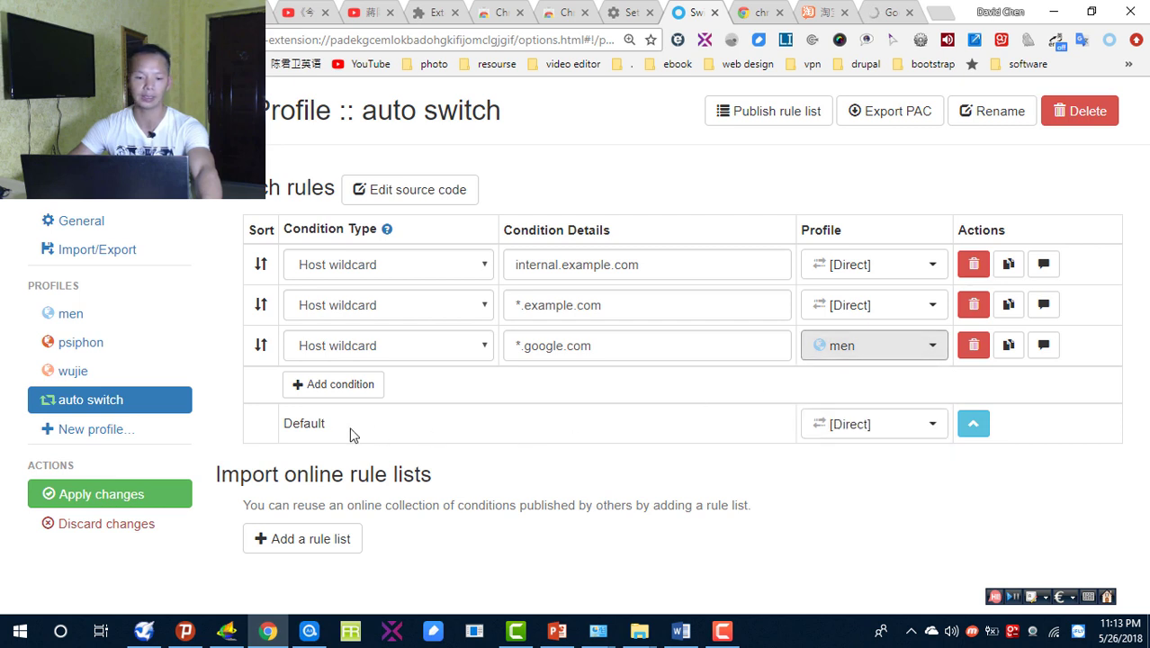
pyautogui.click(154, 493)
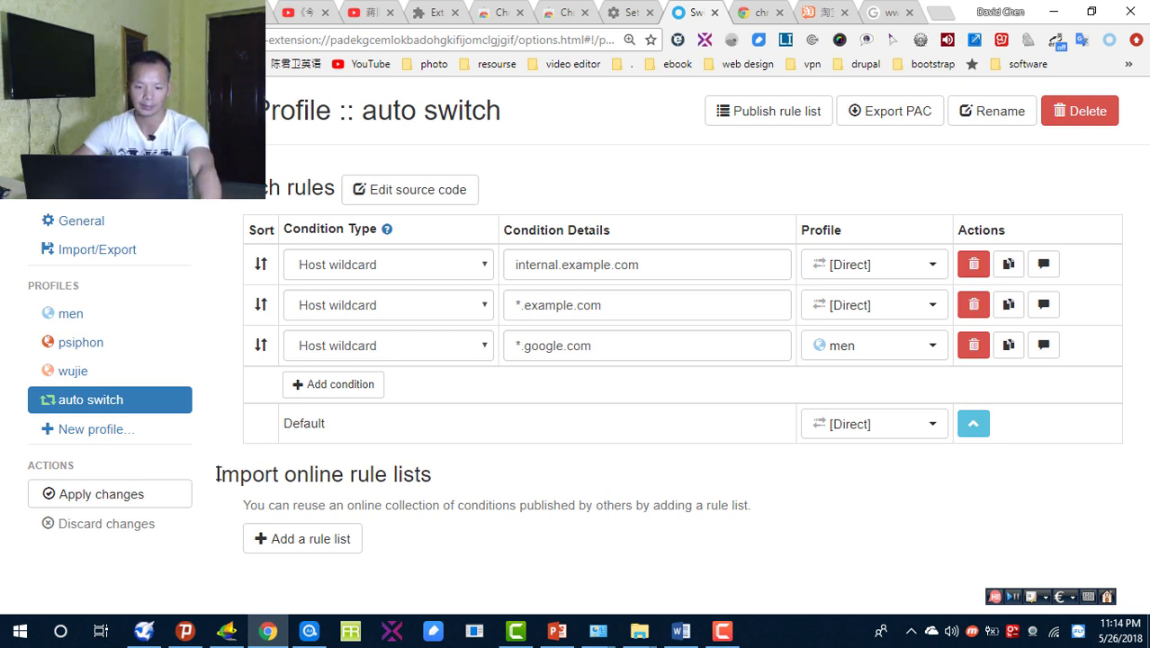
# - Examine the online rule list section, the profile choices for the Default rule, and the extension's quick-switch profile list
pyautogui.moveTo(217, 473); pyautogui.dragTo(450, 484)
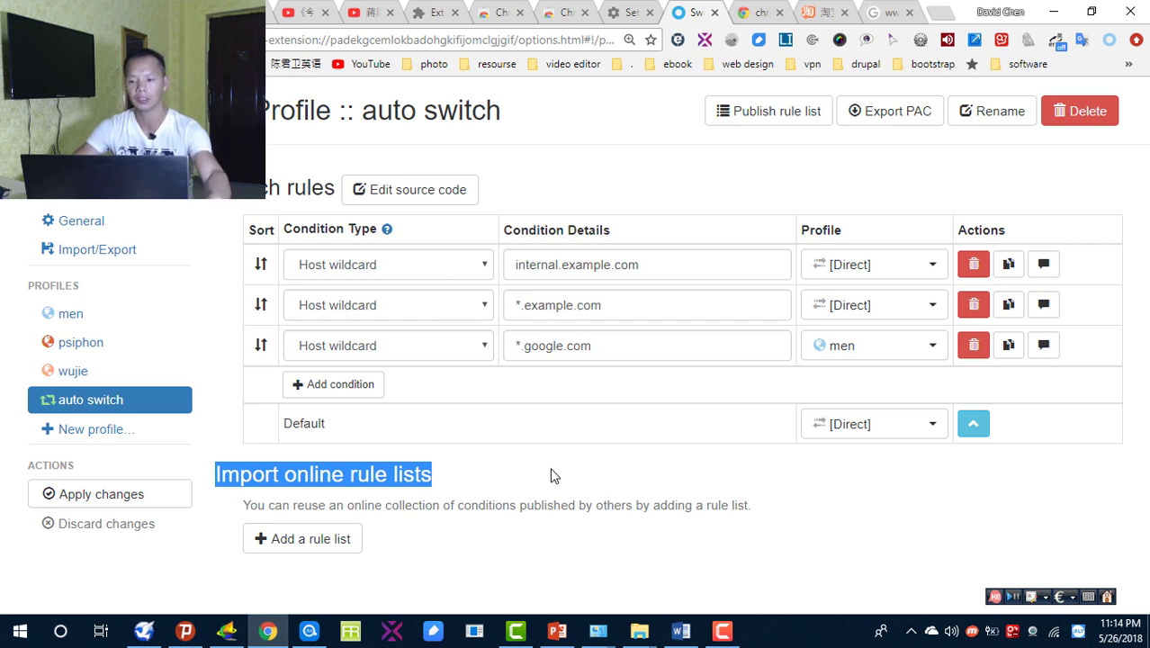
pyautogui.click(432, 420)
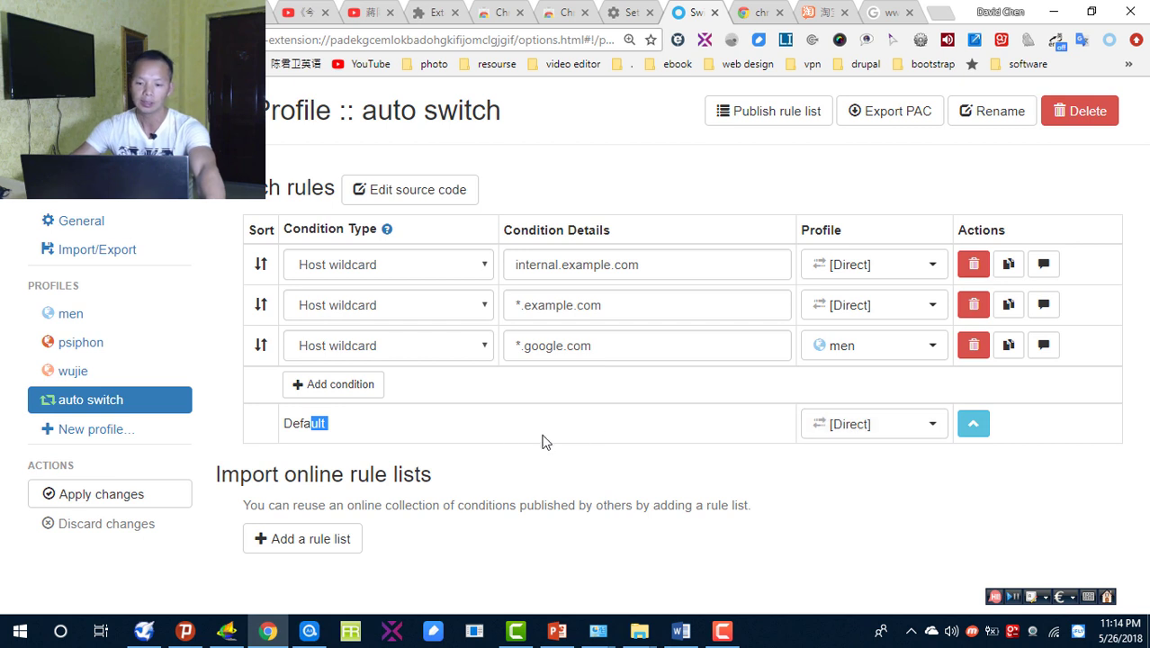
pyautogui.click(339, 427)
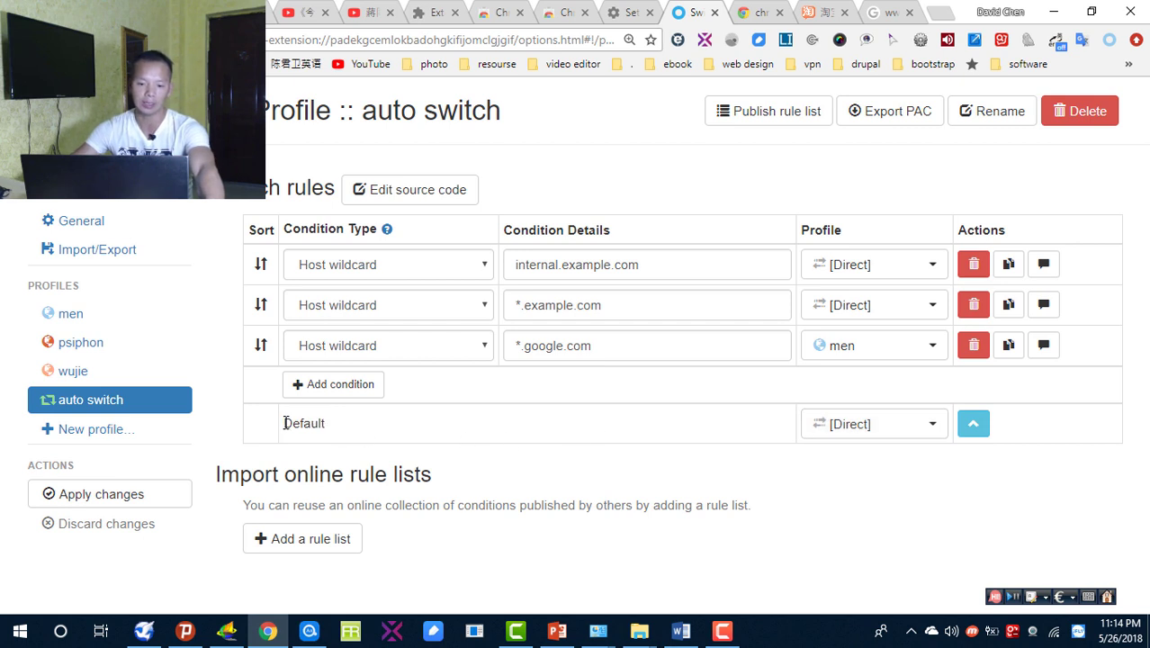
pyautogui.moveTo(284, 423); pyautogui.dragTo(681, 409)
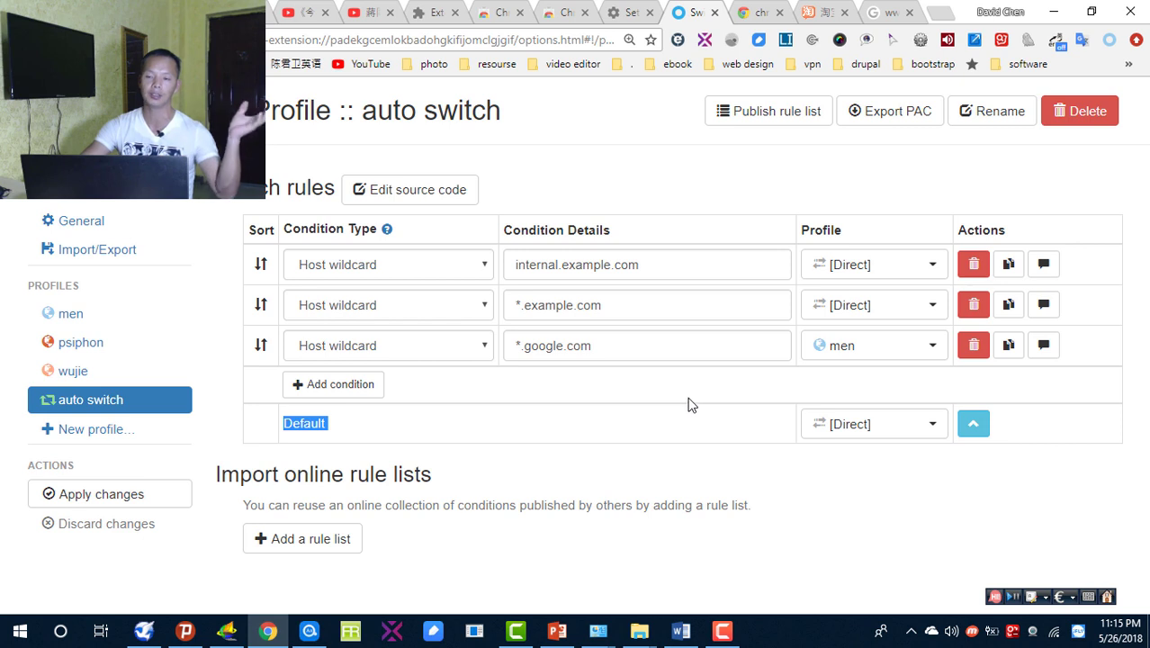
pyautogui.click(885, 428)
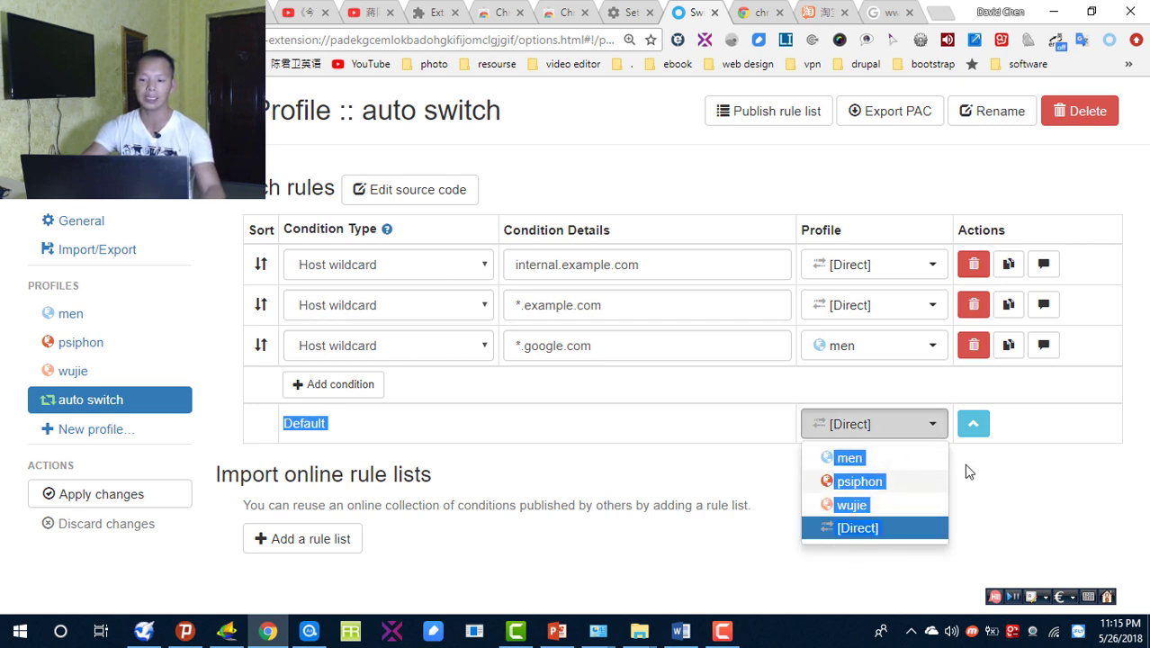
pyautogui.click(935, 430)
pyautogui.click(929, 426)
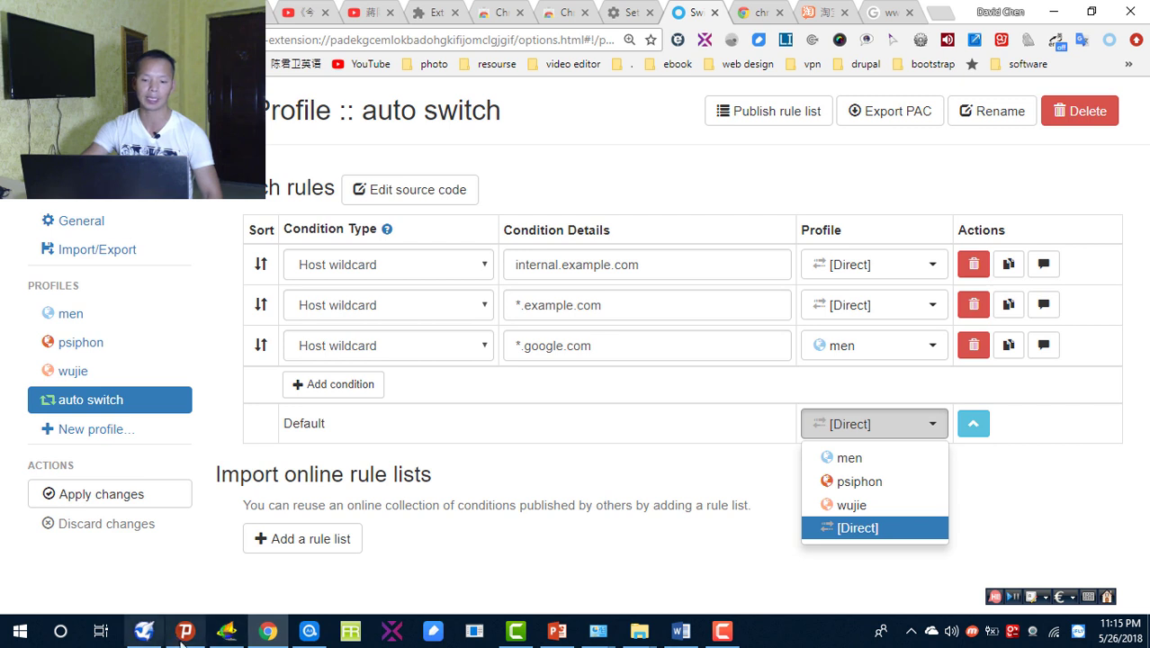
pyautogui.moveTo(196, 637)
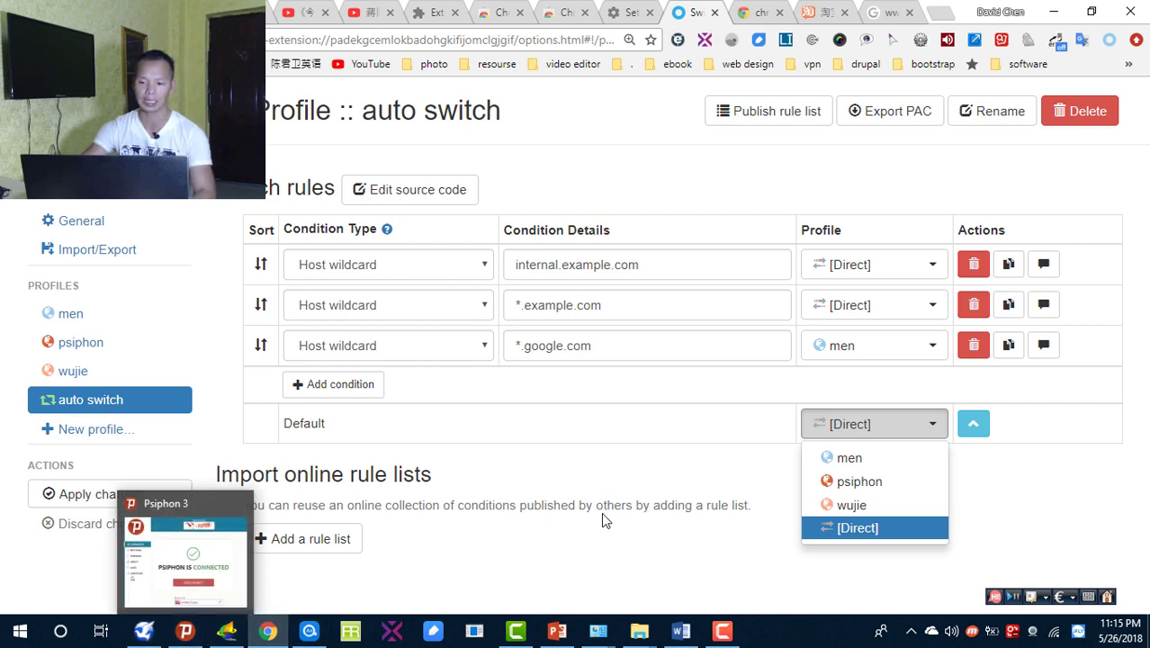
pyautogui.click(660, 427)
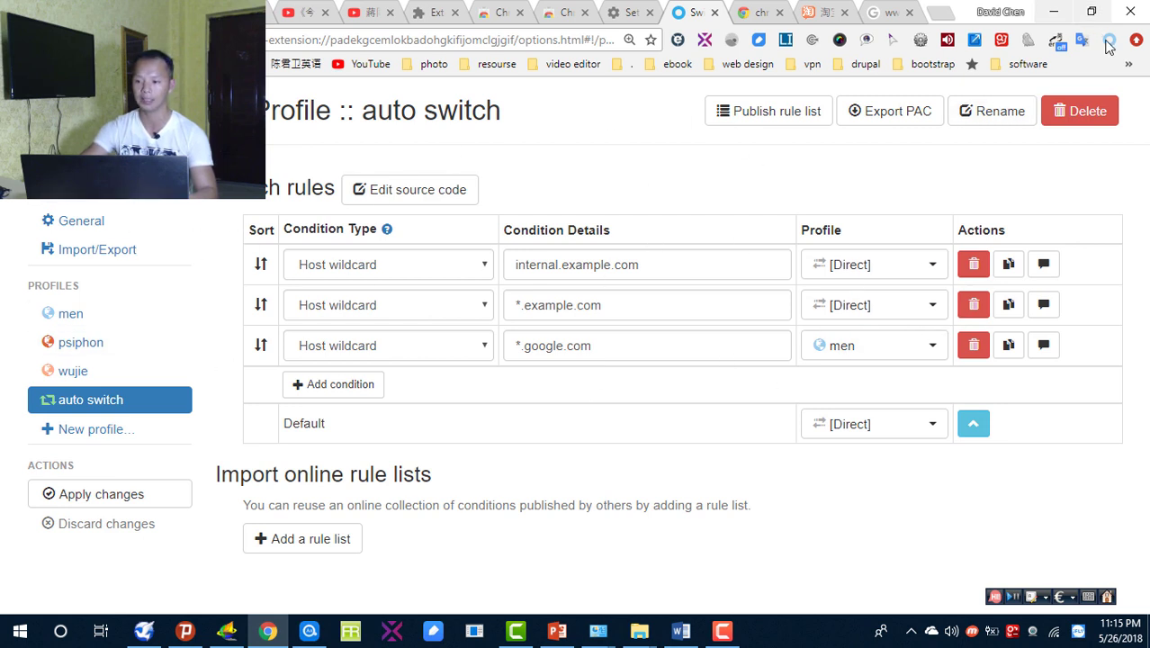
pyautogui.hotkey('alt', 'shift', 'o')
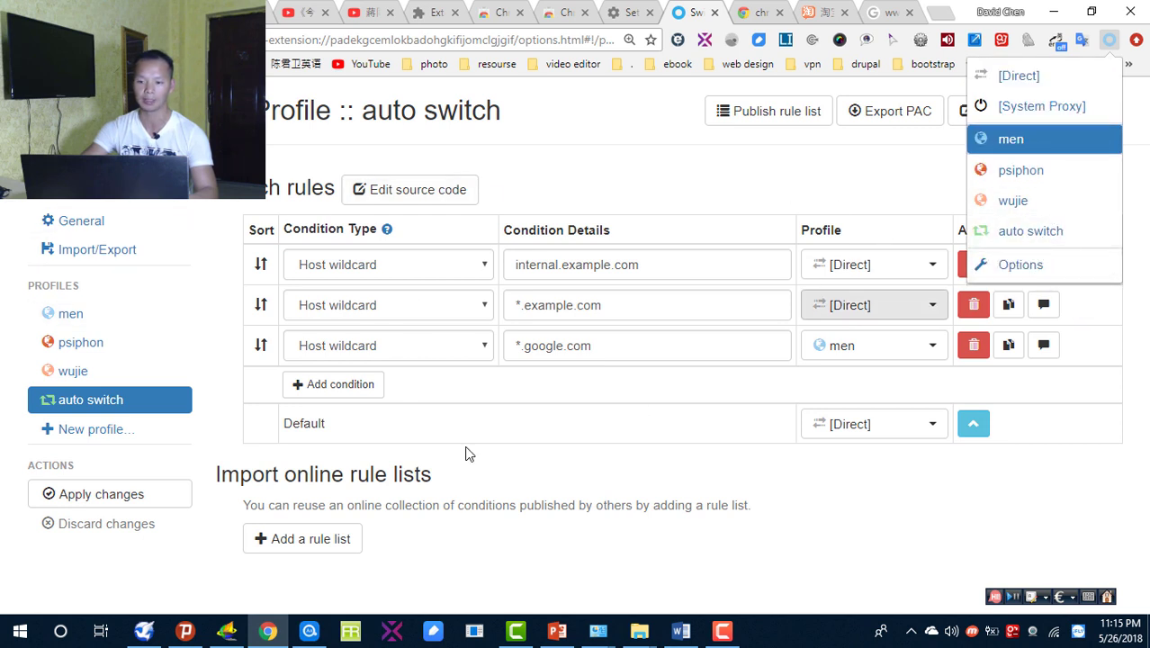
pyautogui.click(680, 445)
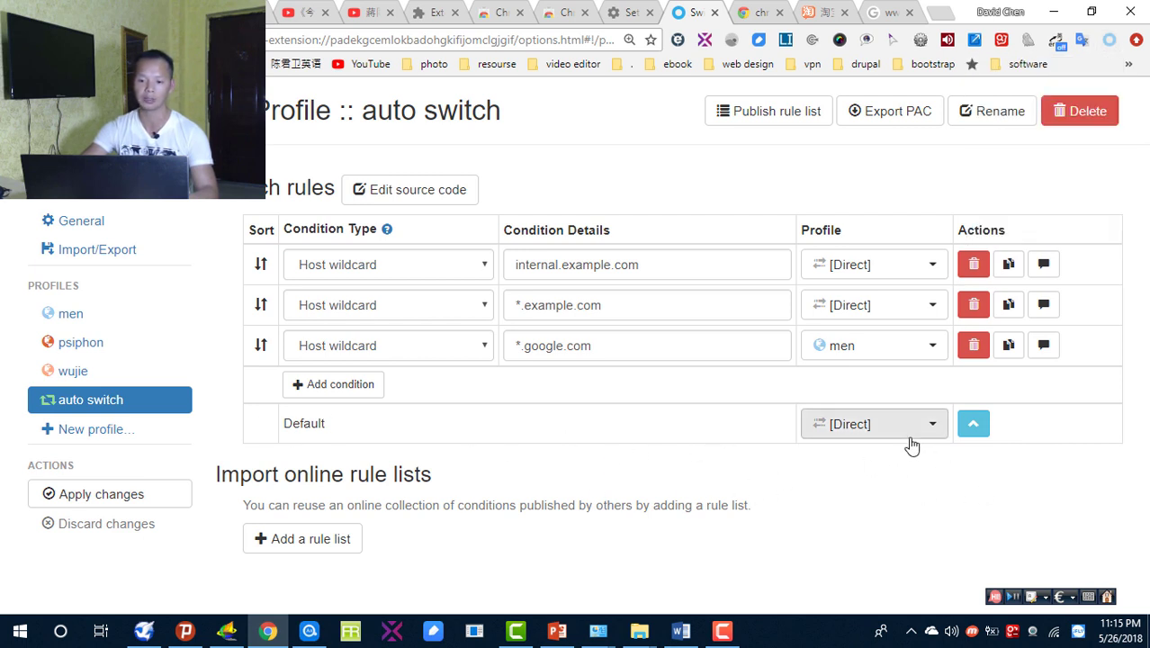
pyautogui.click(855, 437)
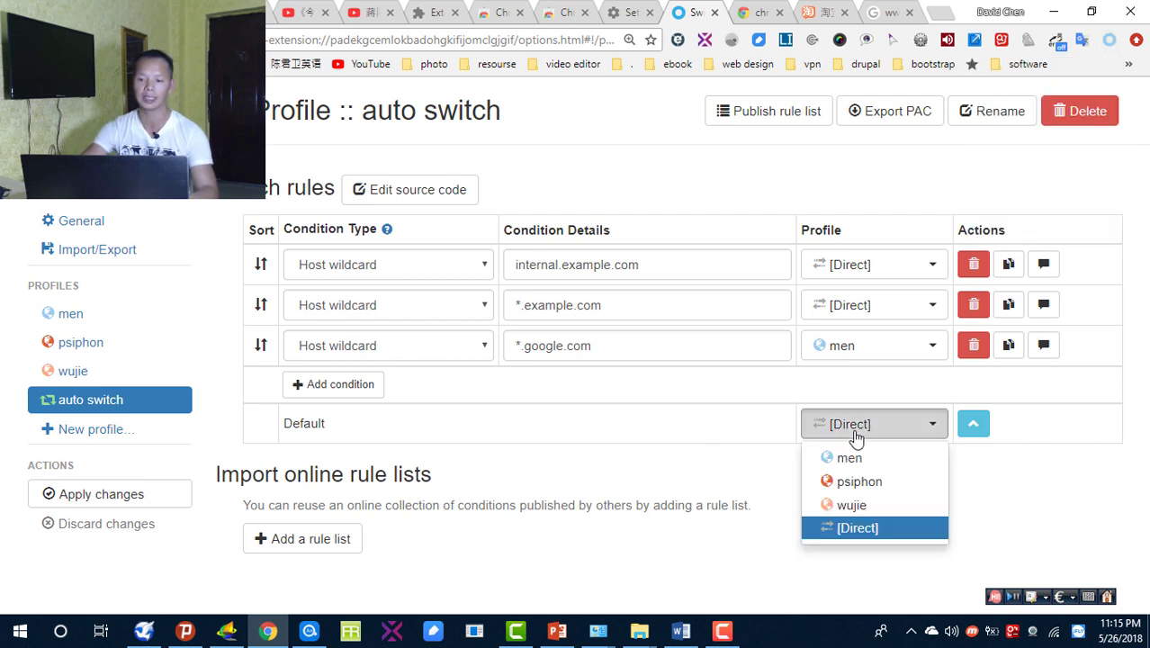
pyautogui.click(1052, 498)
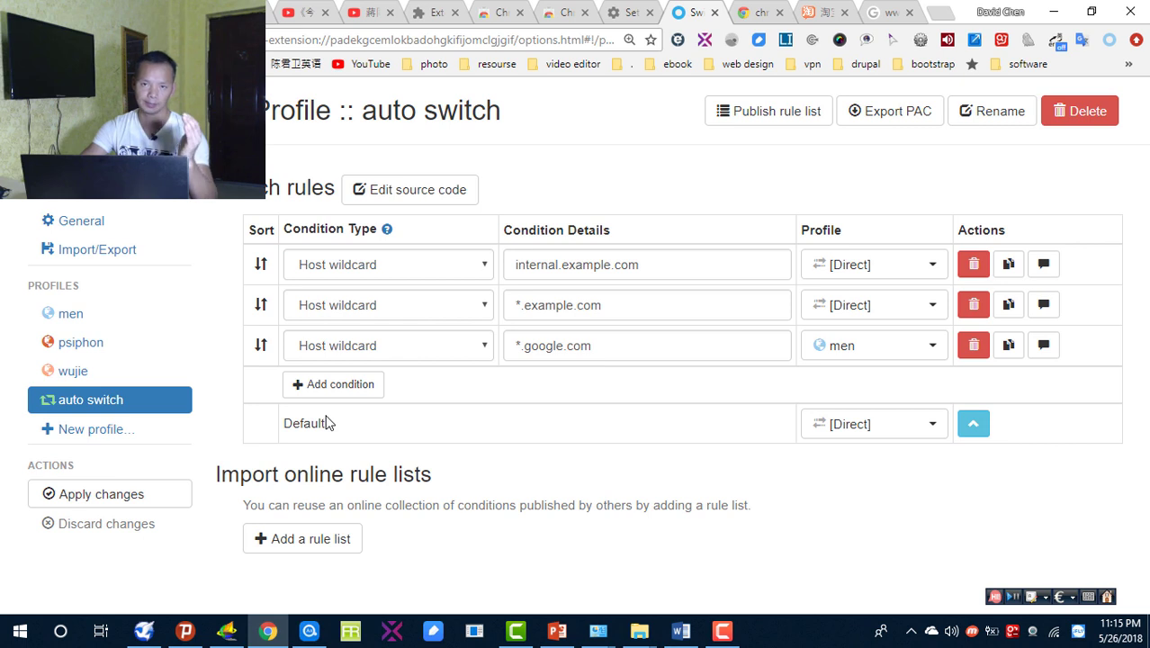
# - Add a rule list to the auto switch profile and go to its empty Rule List URL field
pyautogui.click(302, 546)
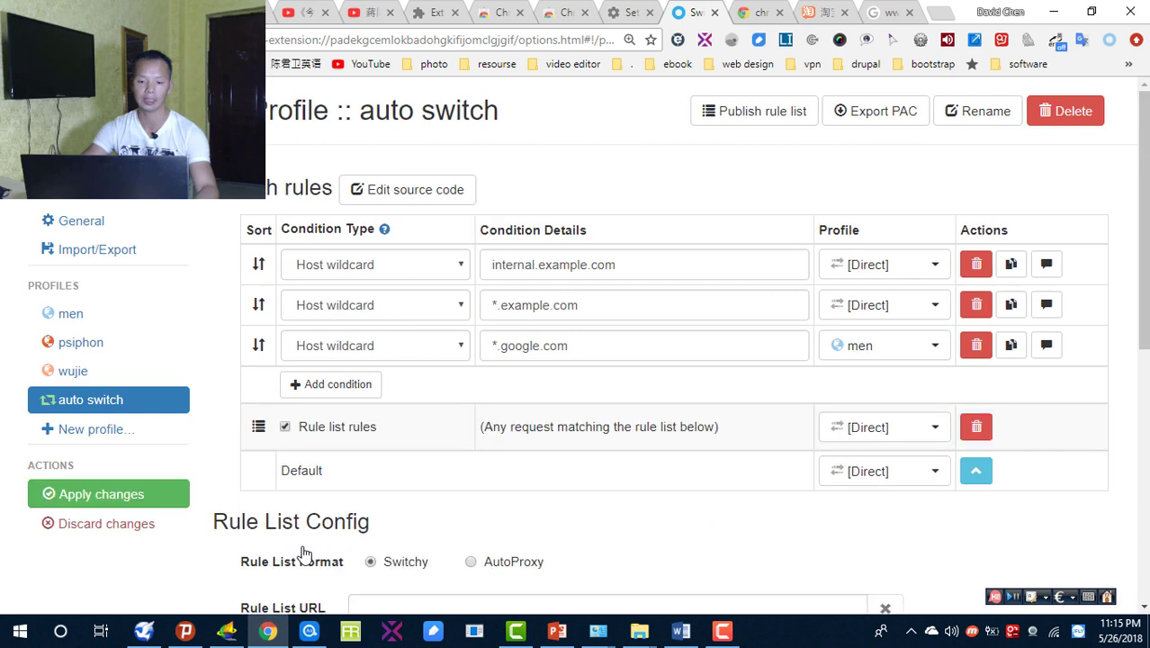
pyautogui.scroll(-2, 547, 477)
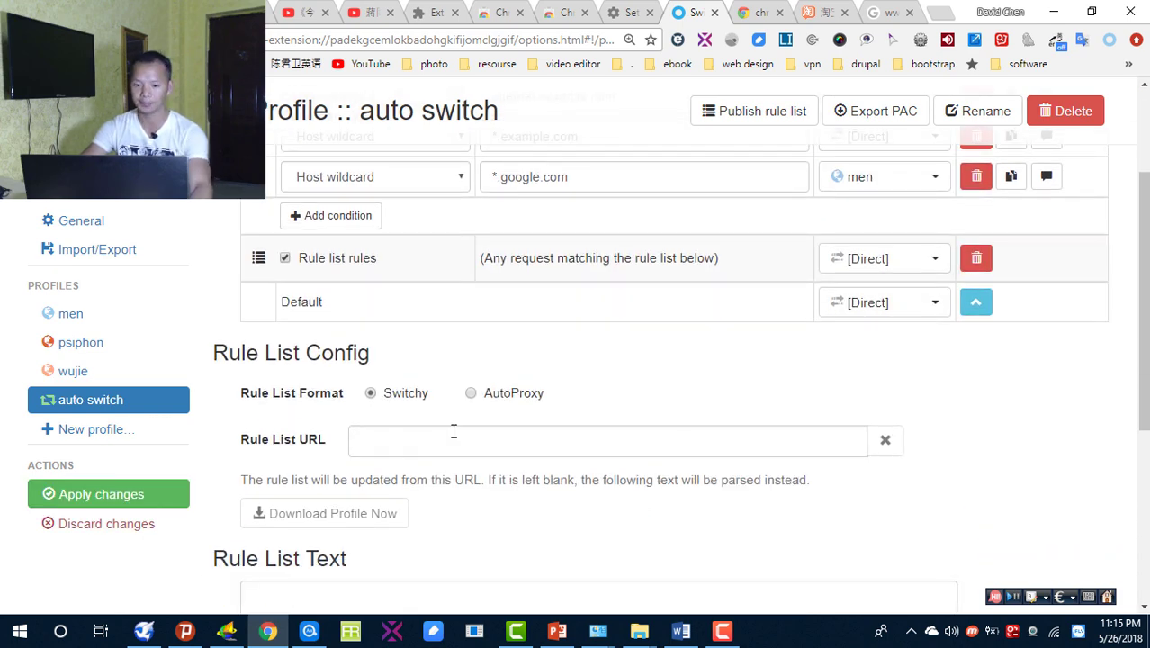
pyautogui.moveTo(329, 437); pyautogui.dragTo(236, 439)
pyautogui.click(248, 409)
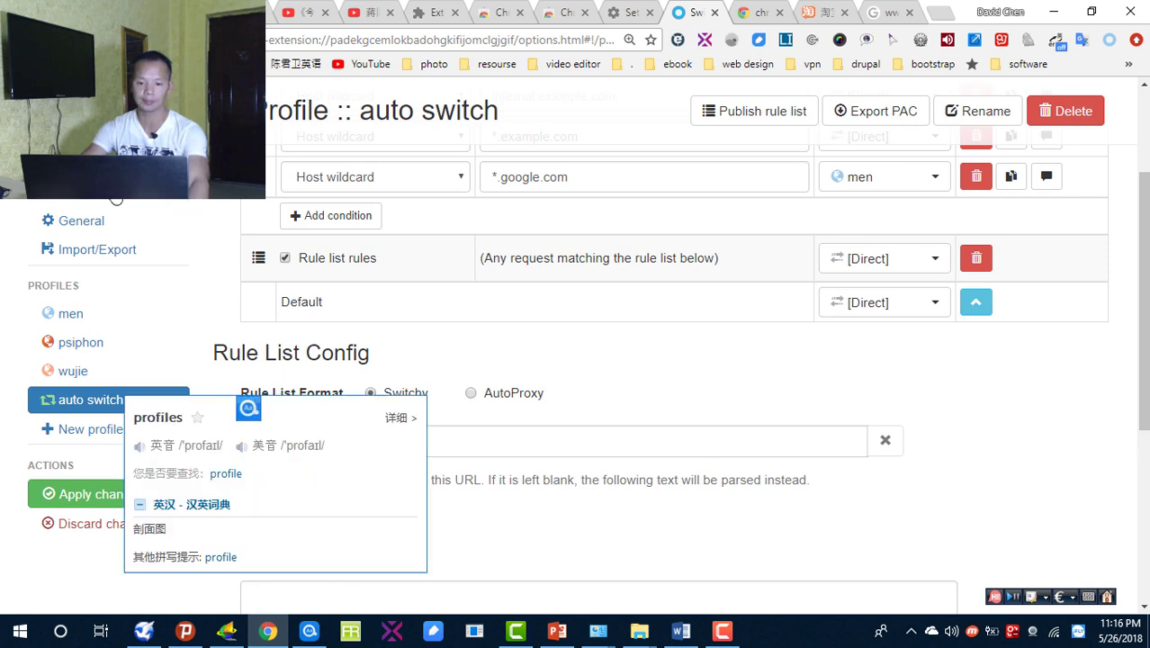
pyautogui.click(803, 364)
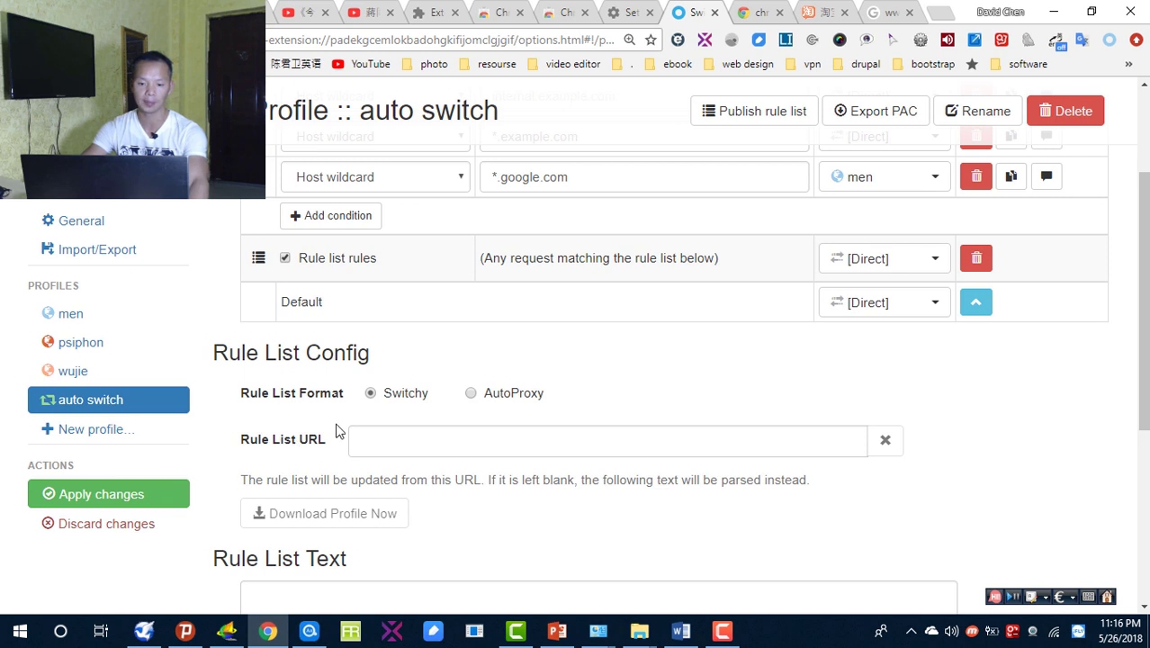
pyautogui.moveTo(325, 440); pyautogui.dragTo(243, 438)
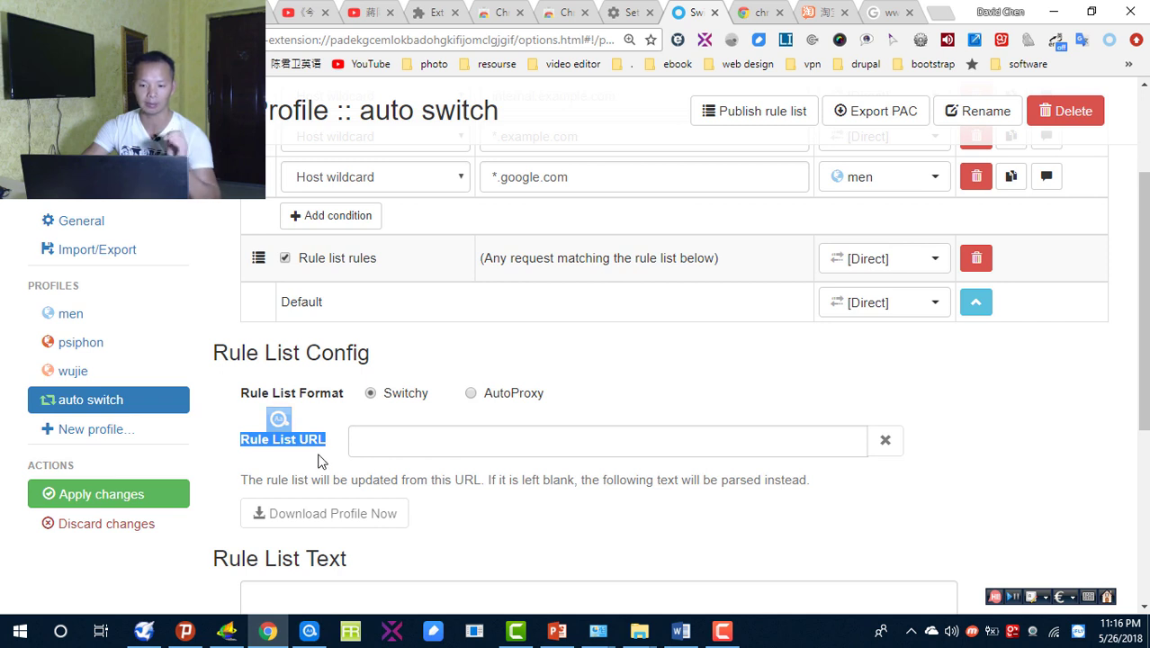
pyautogui.click(393, 444)
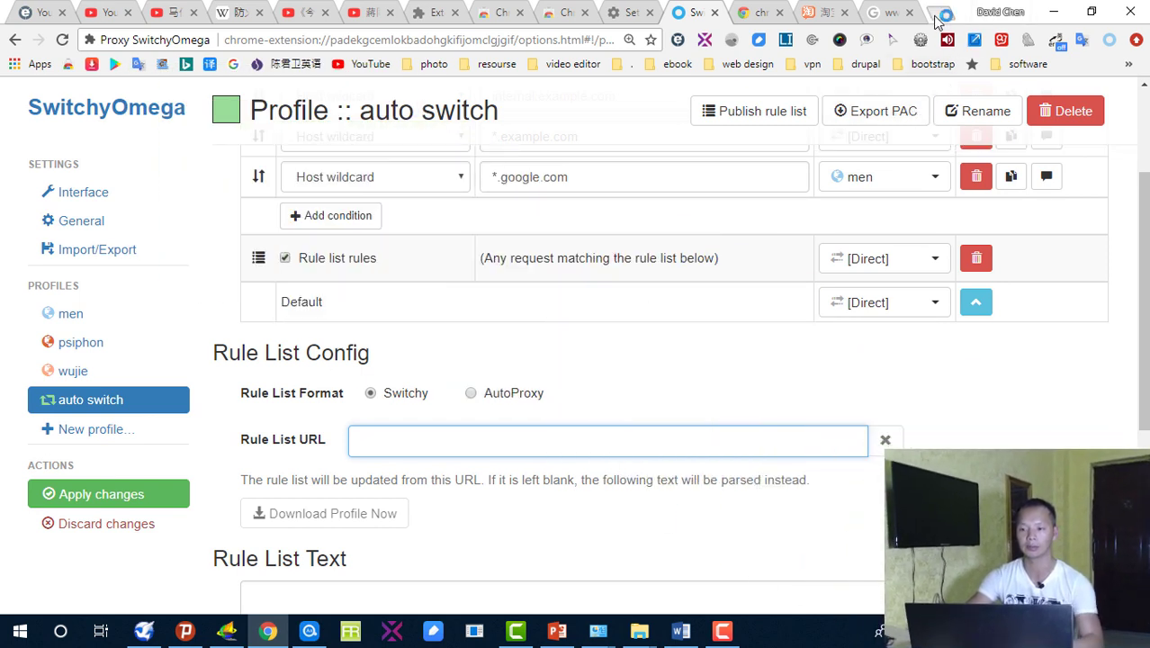
# - Search the web for GFWlist in a new browser tab
pyautogui.click(939, 12)
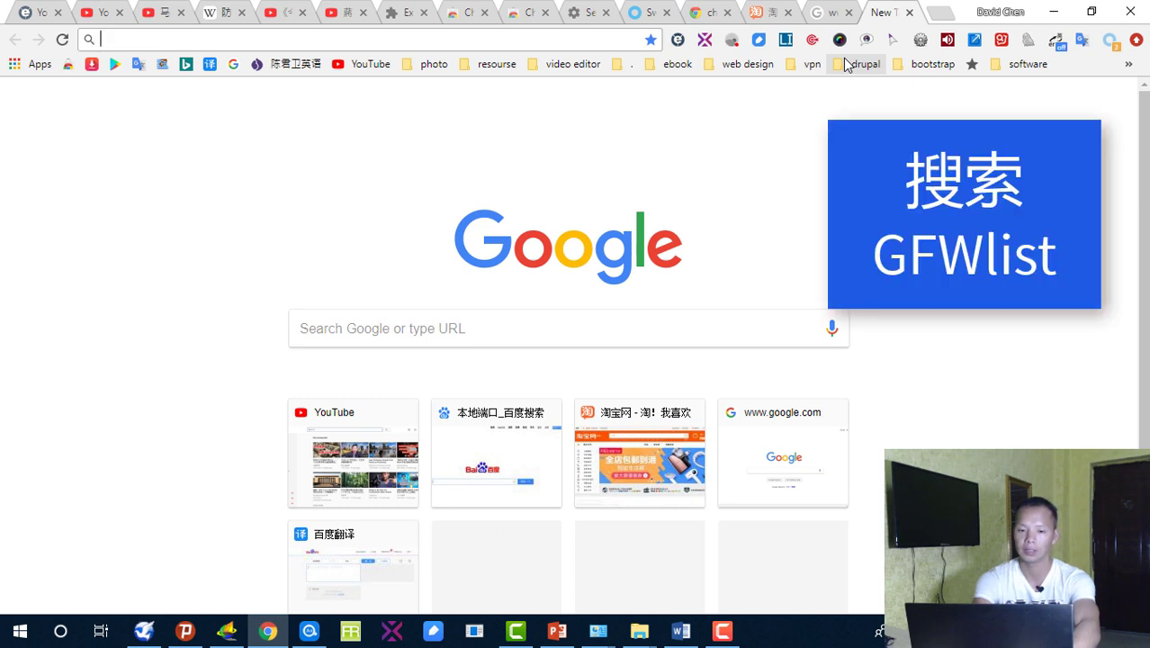
pyautogui.write('G')
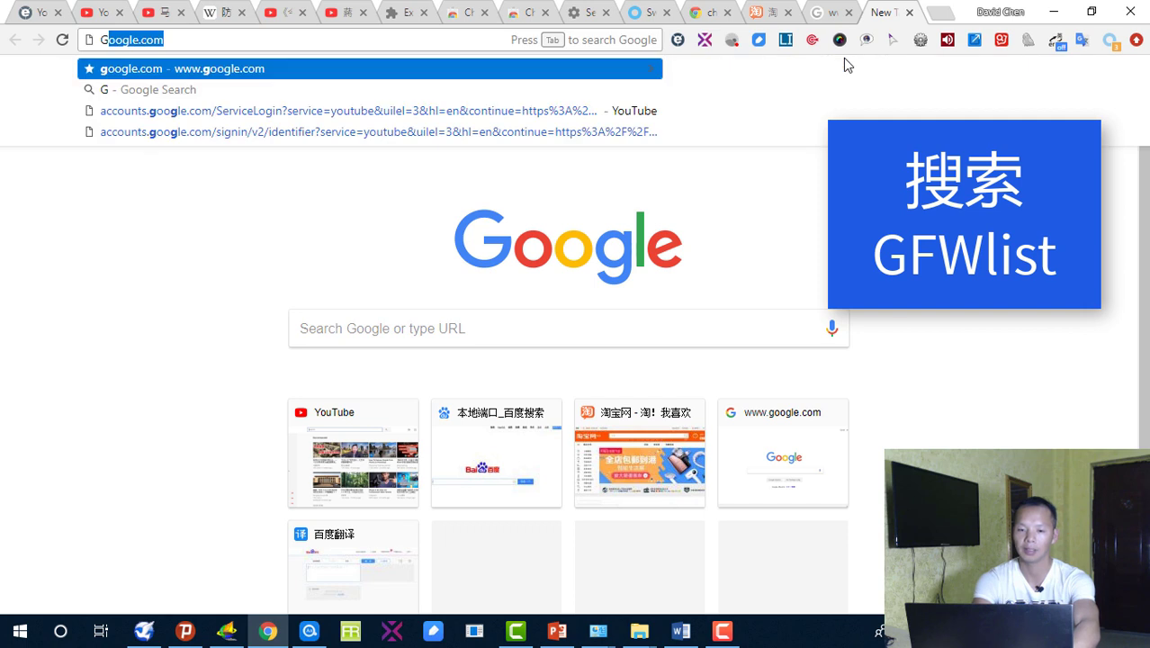
pyautogui.write('FWLIST')
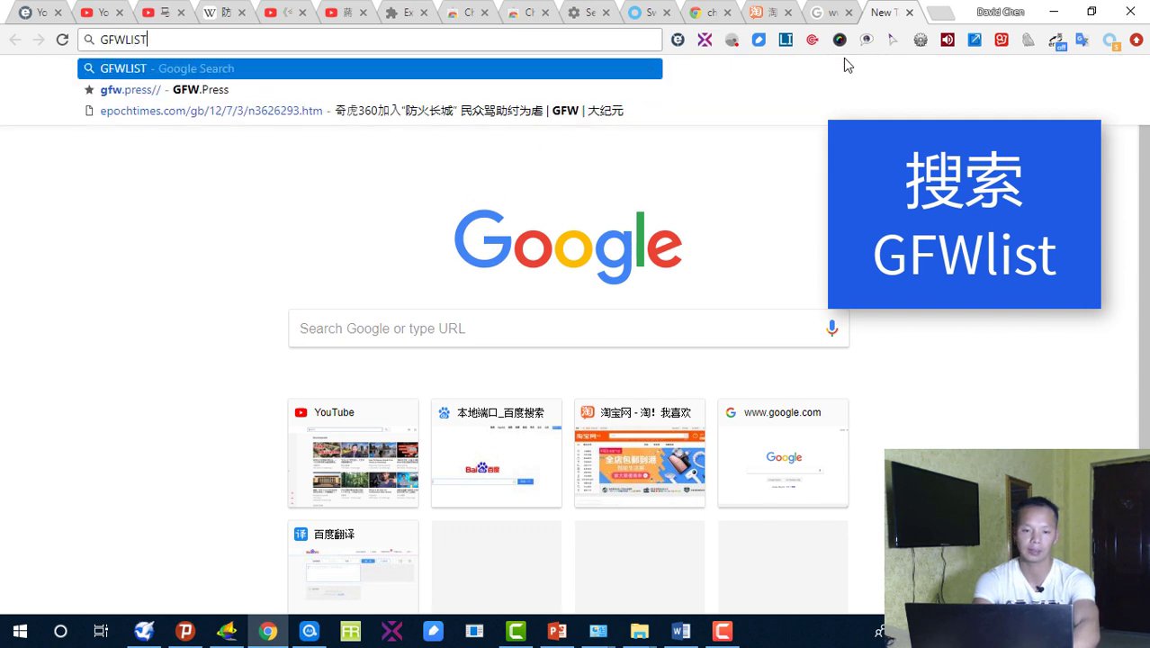
pyautogui.press('Return')
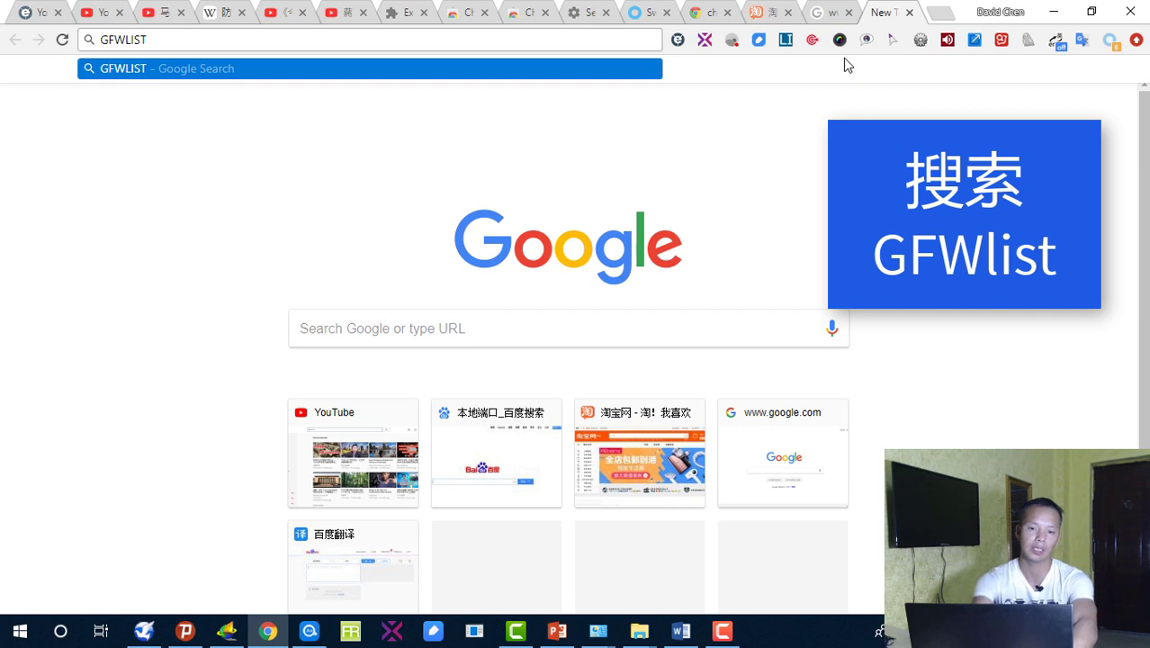
pyautogui.press('BackSpace')
pyautogui.press('BackSpace')
pyautogui.press('BackSpace')
pyautogui.press('BackSpace')
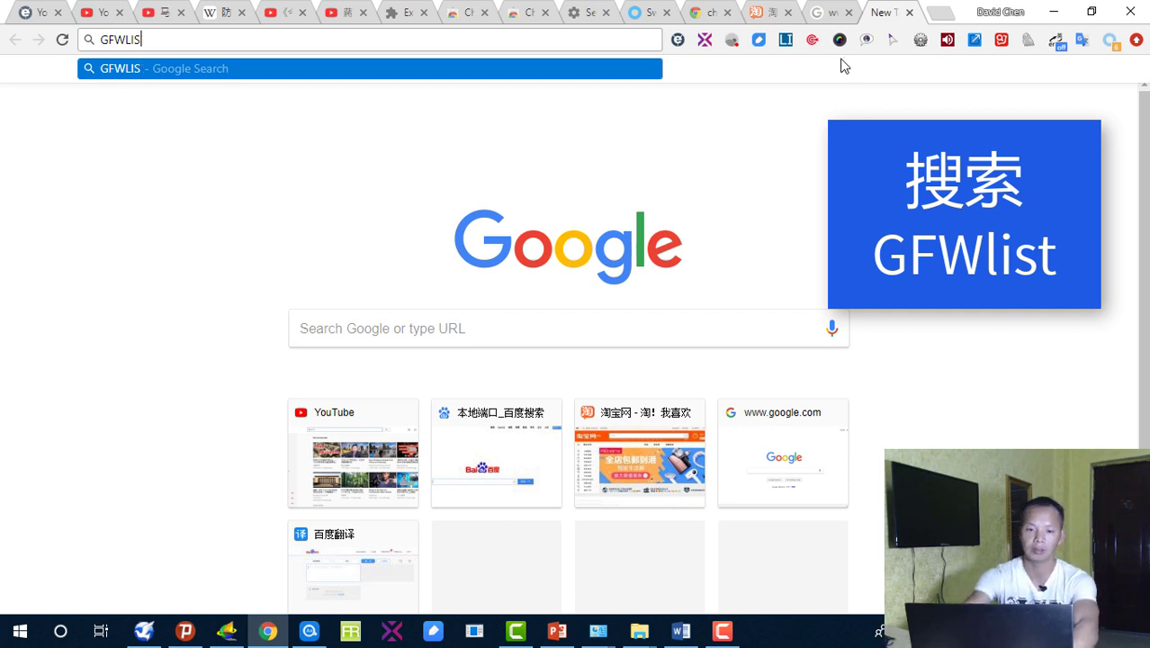
pyautogui.write('list')
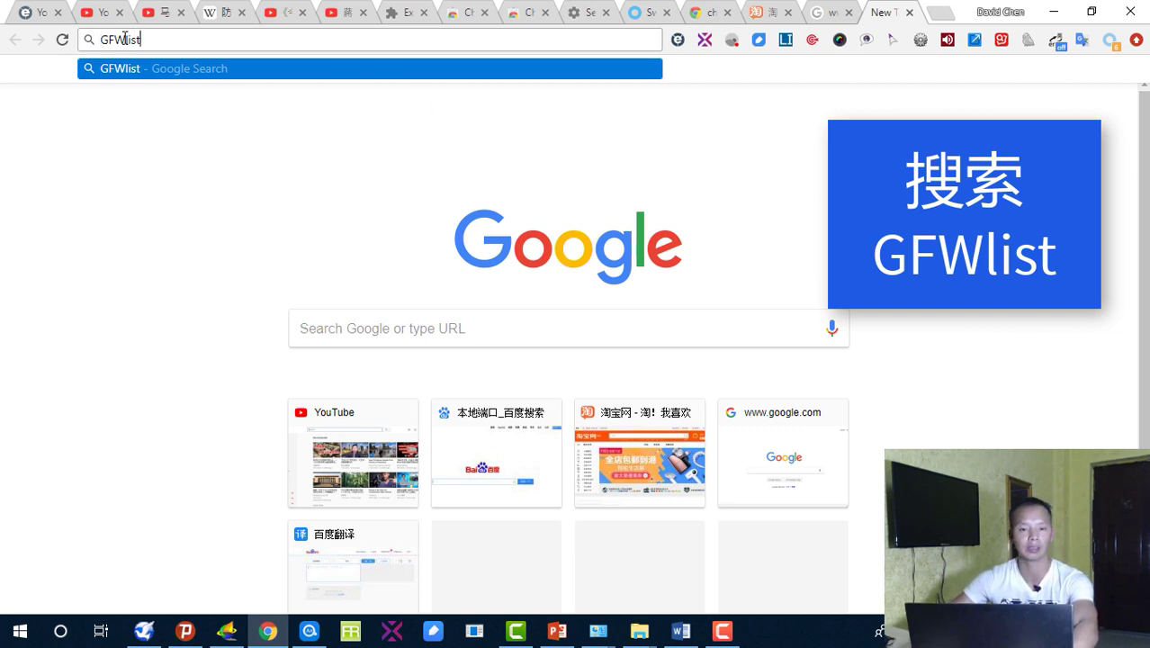
pyautogui.moveTo(127, 39); pyautogui.dragTo(93, 40)
pyautogui.click(157, 43)
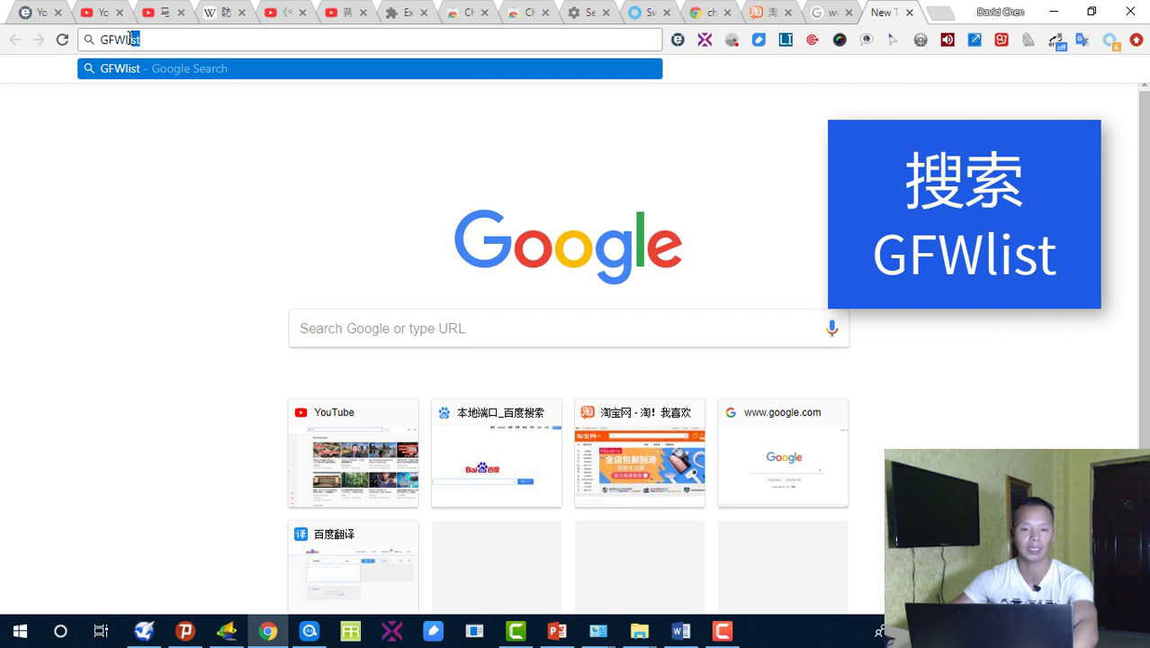
pyautogui.click(152, 39)
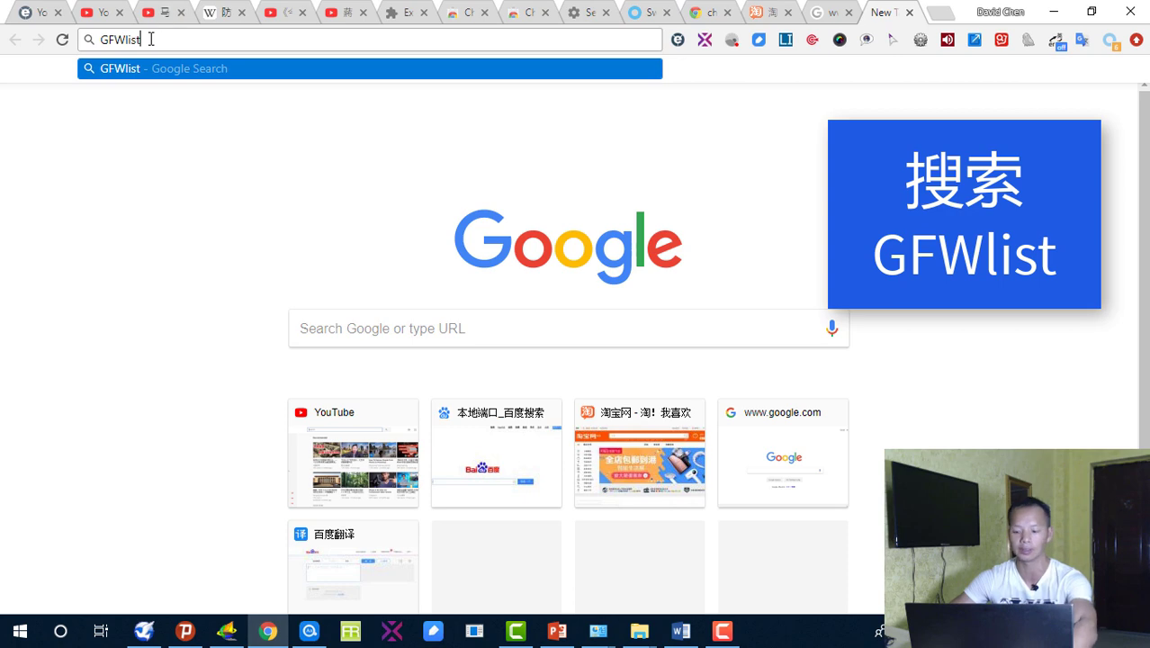
pyautogui.press('Return')
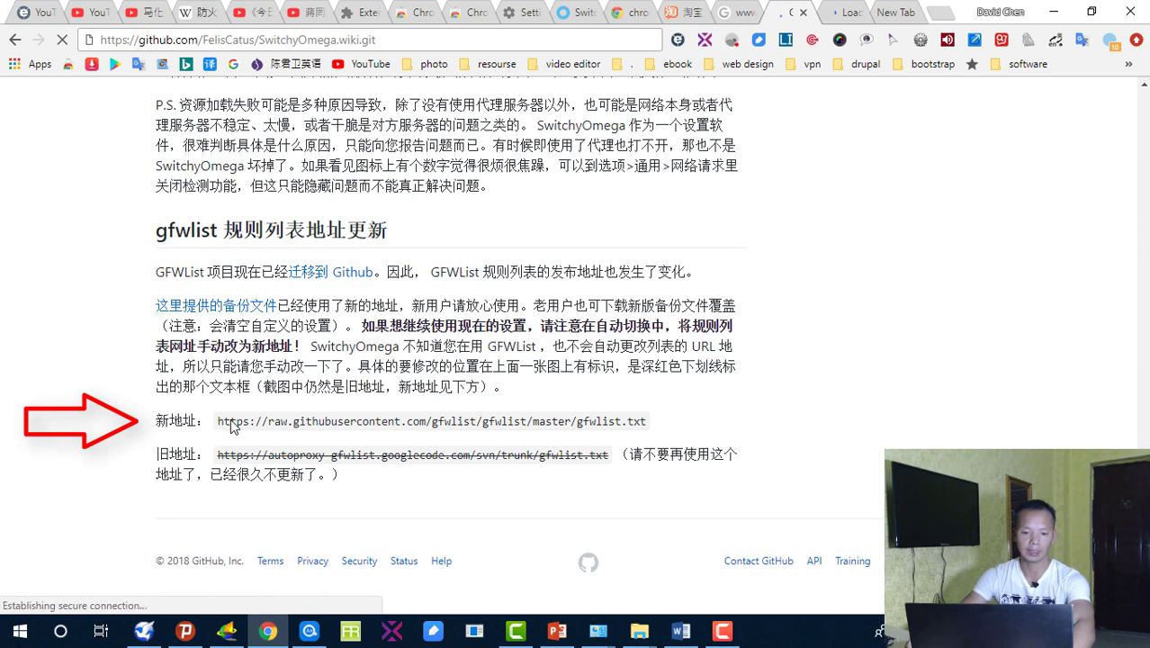
pyautogui.moveTo(217, 421); pyautogui.dragTo(650, 430)
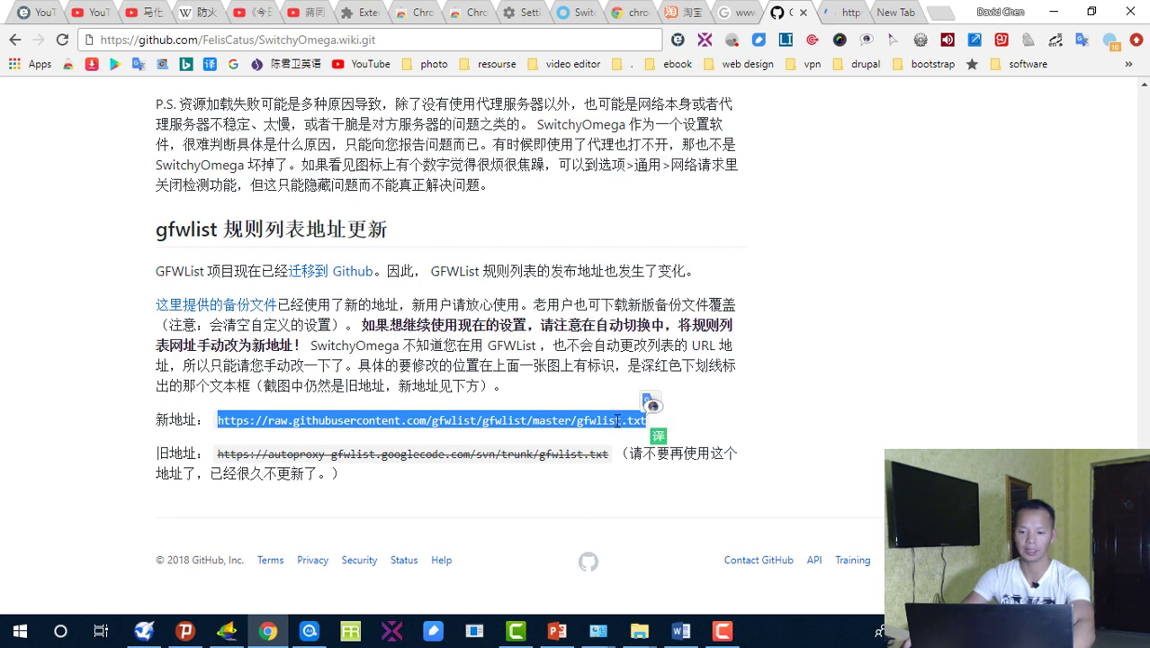
pyautogui.rightClick(616, 421)
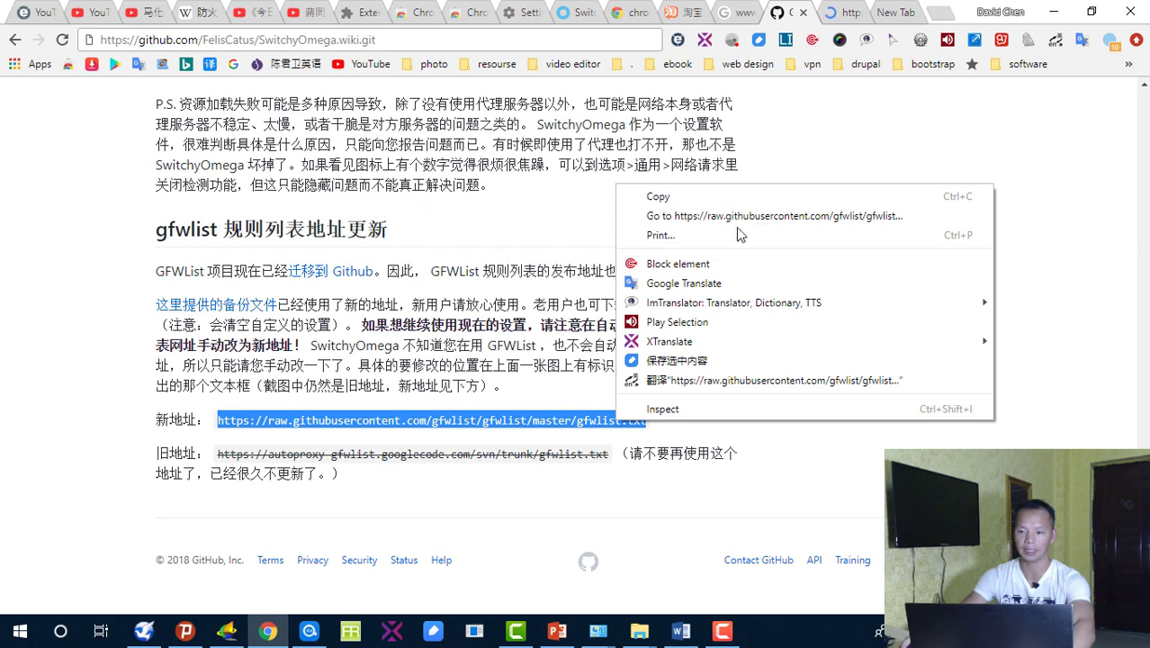
pyautogui.click(635, 194)
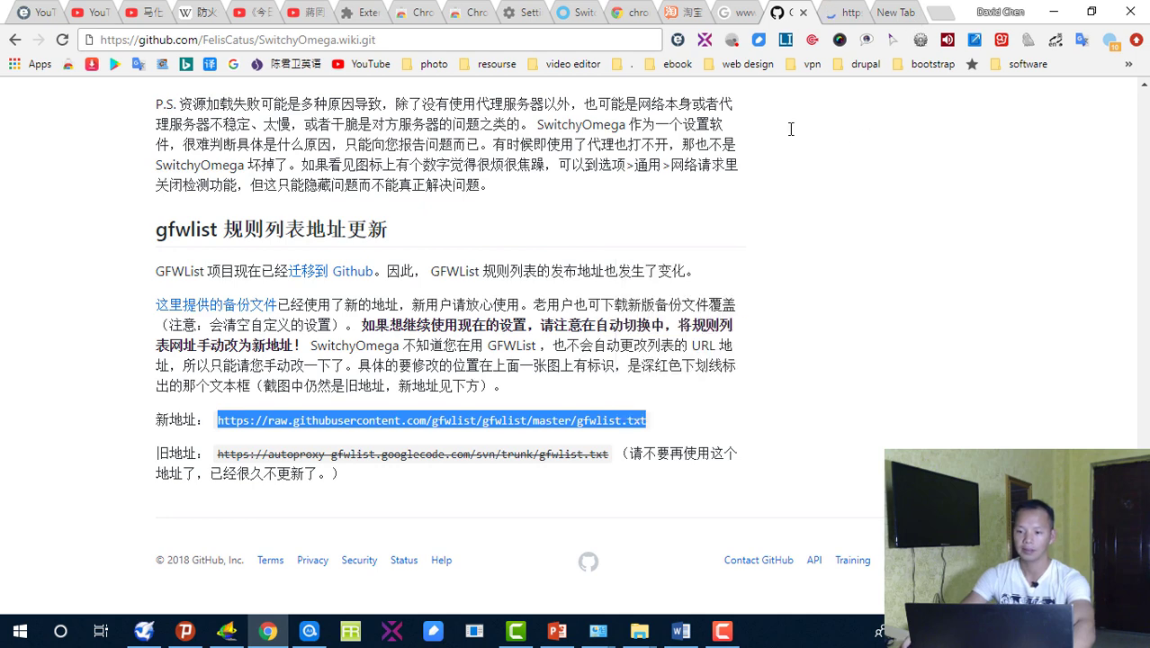
# - Open the copied gfwlist.txt address in a new tab and look through the encoded list
pyautogui.click(940, 12)
pyautogui.rightClick(248, 45)
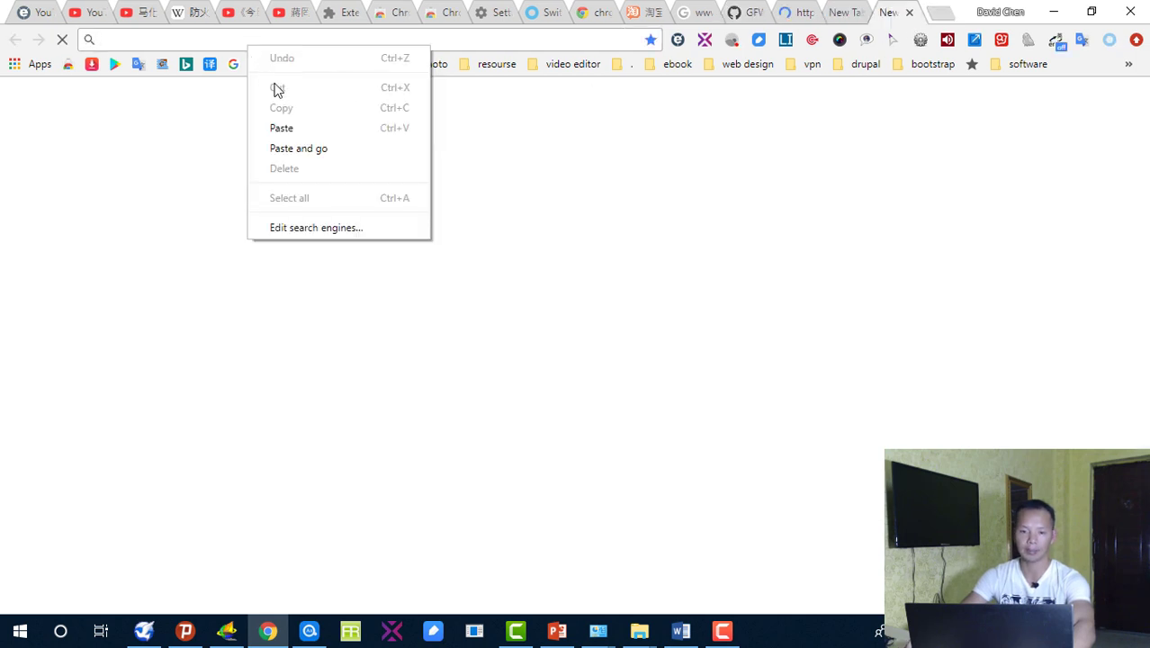
pyautogui.click(314, 135)
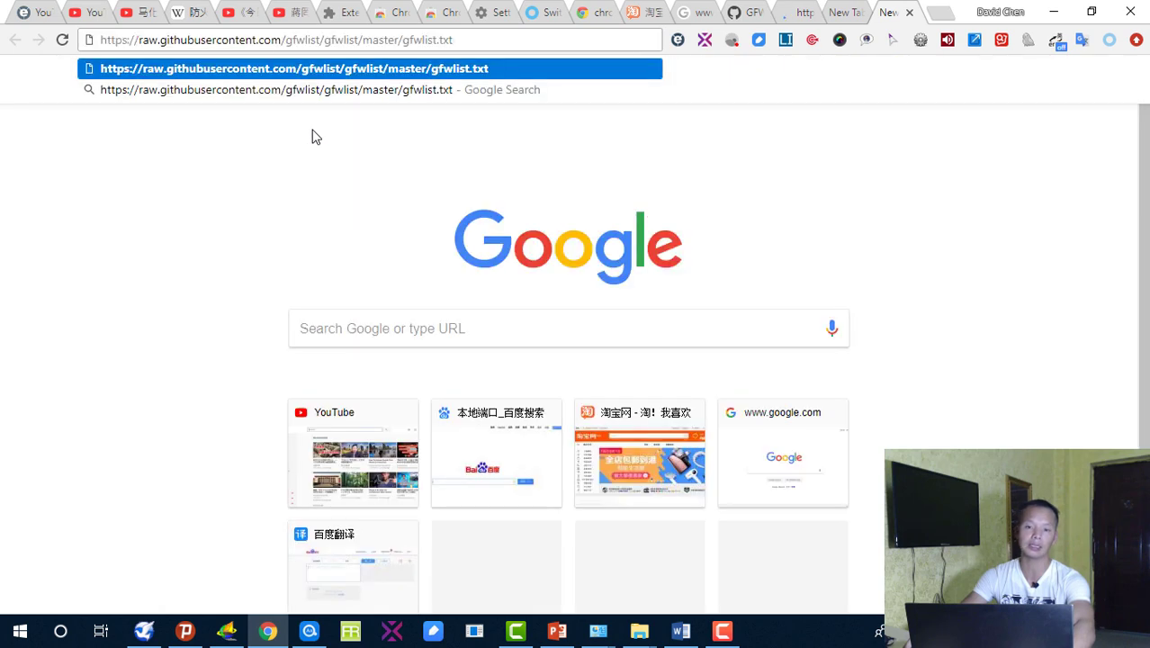
pyautogui.press('Return')
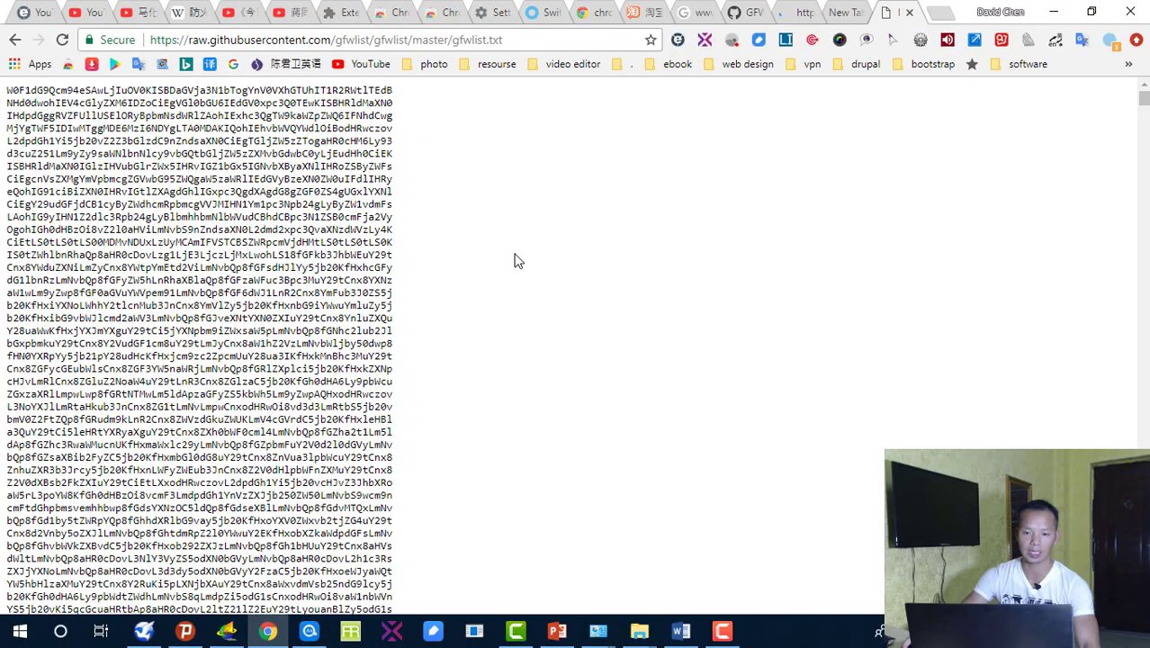
pyautogui.scroll(-15, 517, 260)
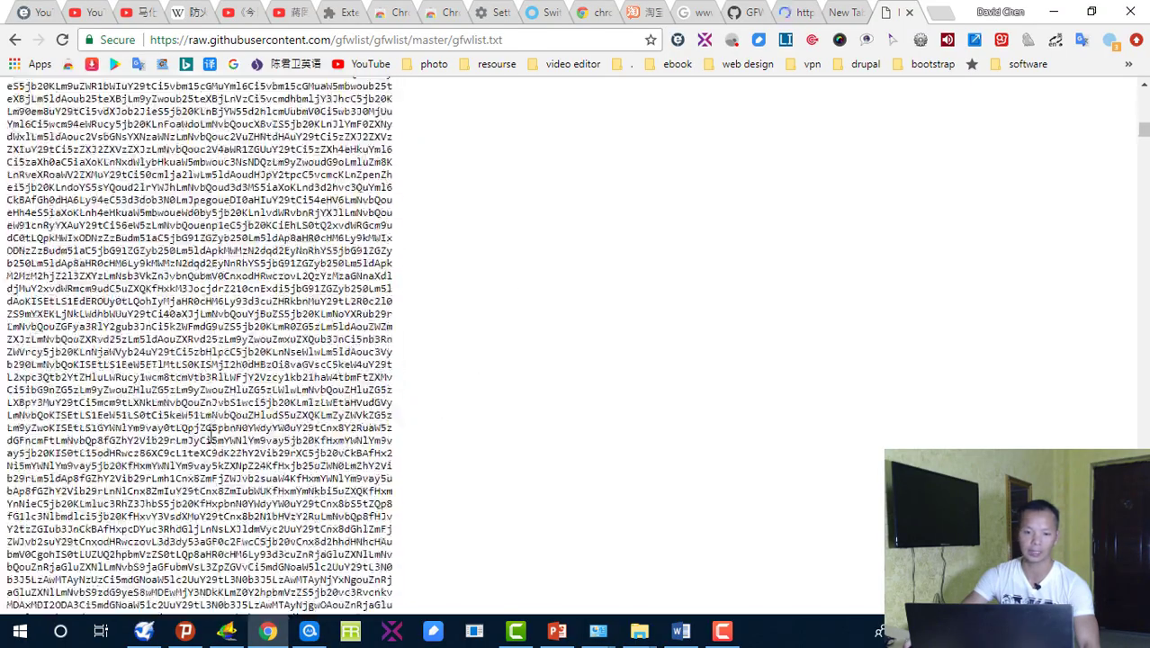
pyautogui.scroll(-10, 210, 435)
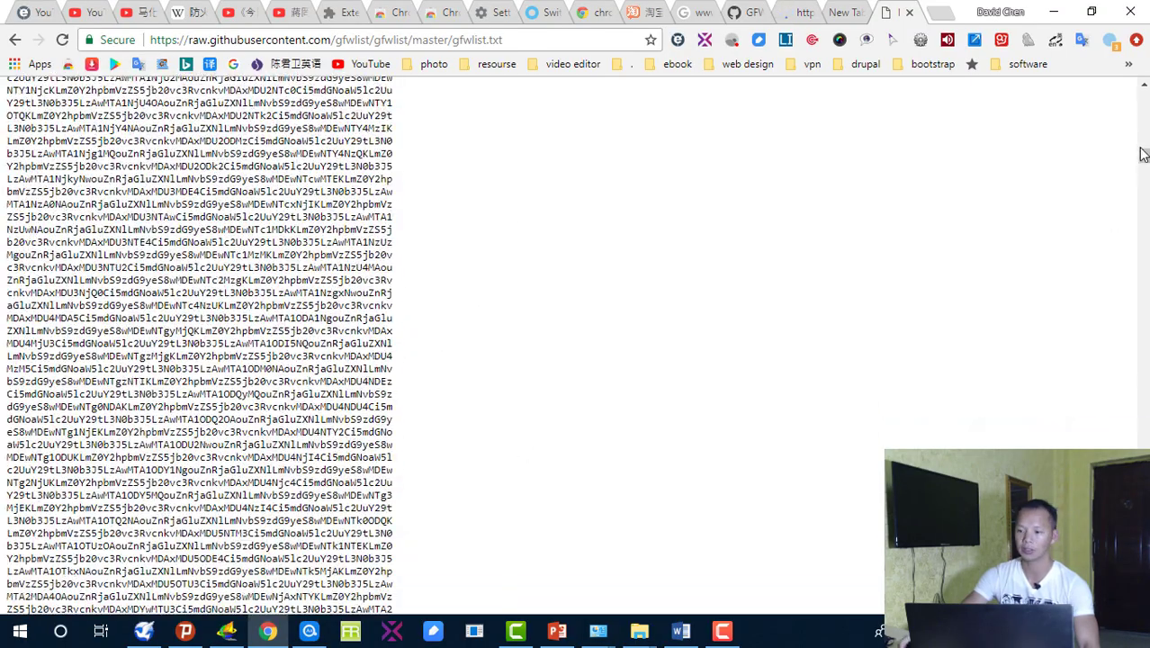
pyautogui.scroll(-20, 1142, 183)
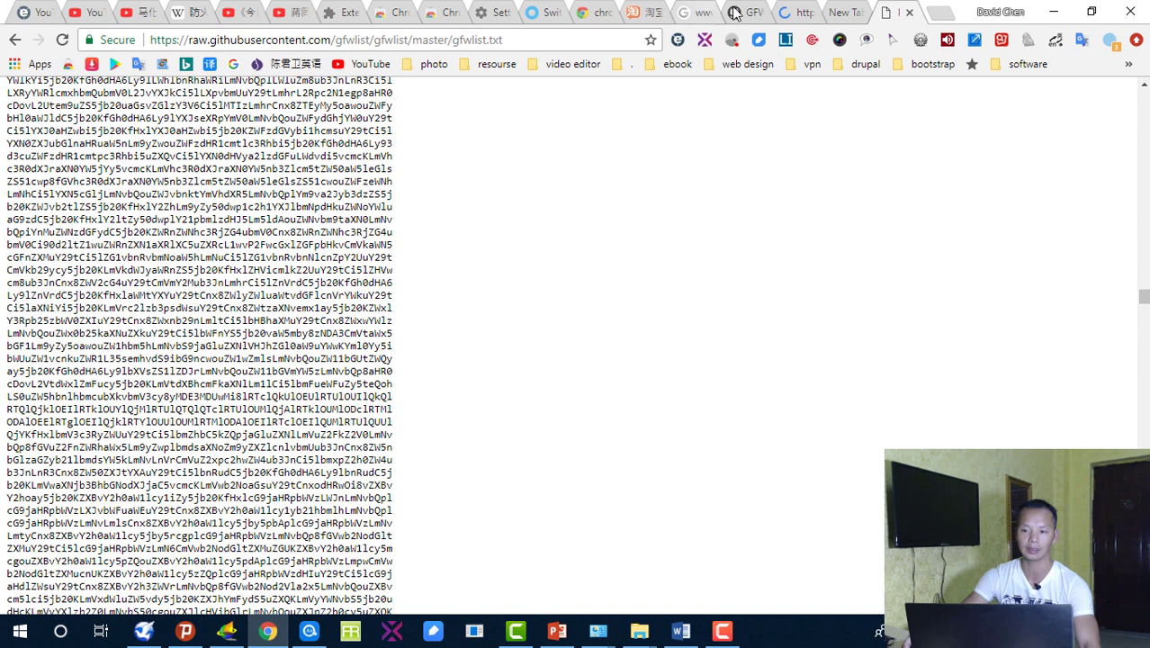
# - Paste the copied gfwlist.txt address as the auto switch Rule List URL and download the profile, applying the pending changes
pyautogui.click(702, 16)
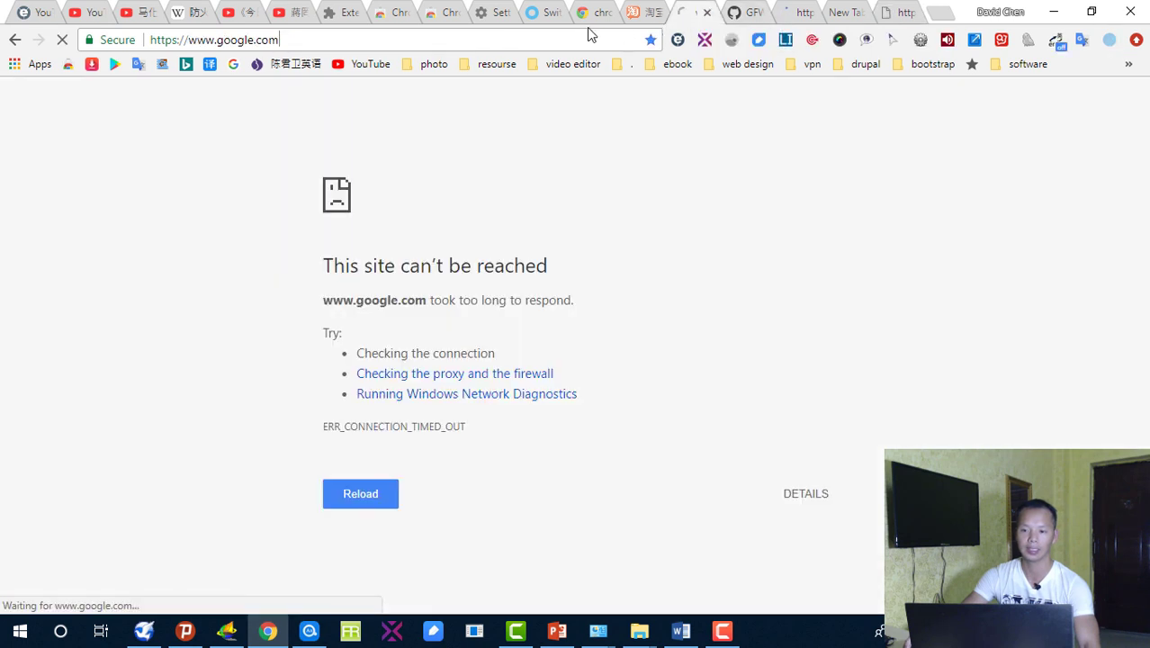
pyautogui.click(486, 12)
pyautogui.hotkey('ctrl', 'Tab')
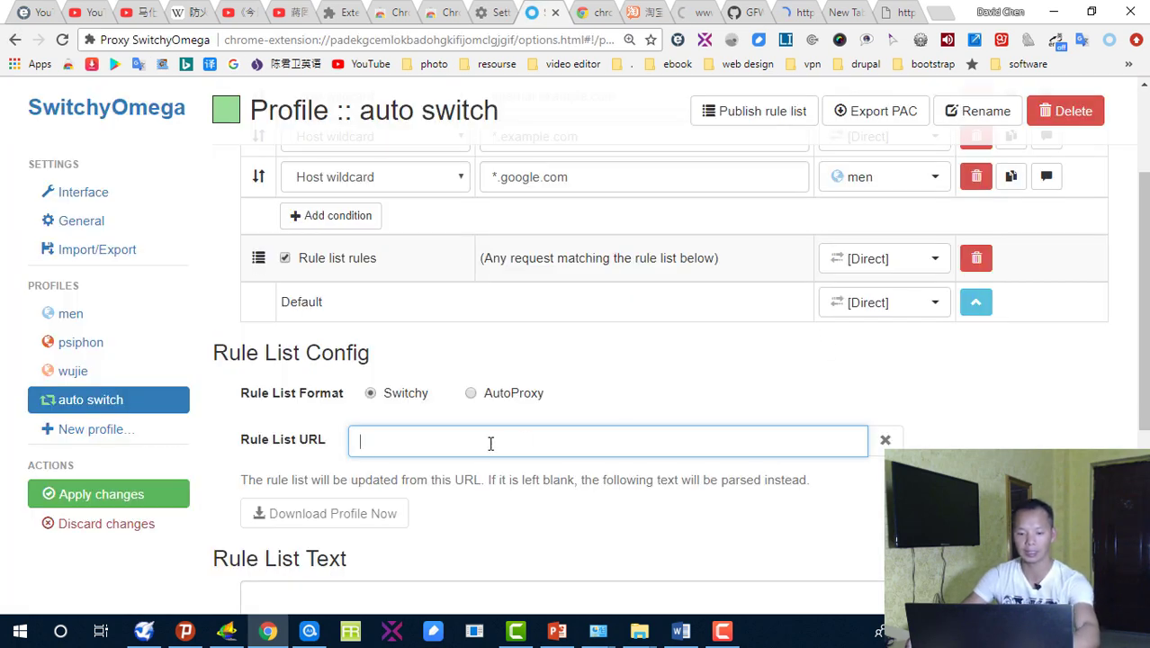
pyautogui.hotkey('ctrl', 'v')
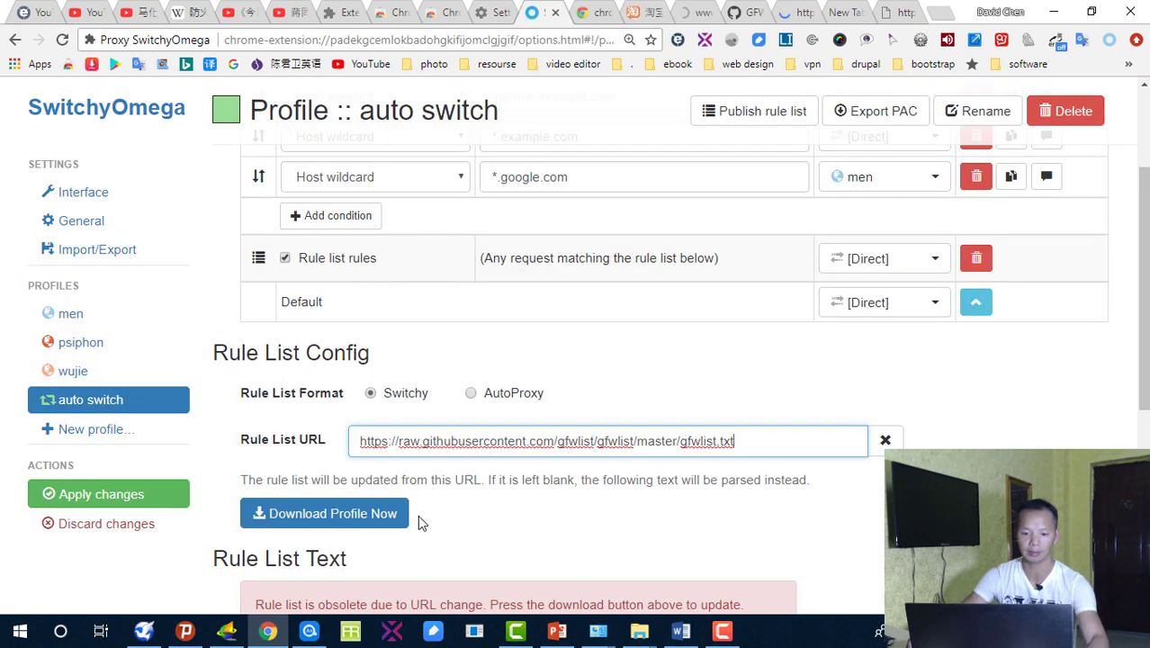
pyautogui.click(359, 522)
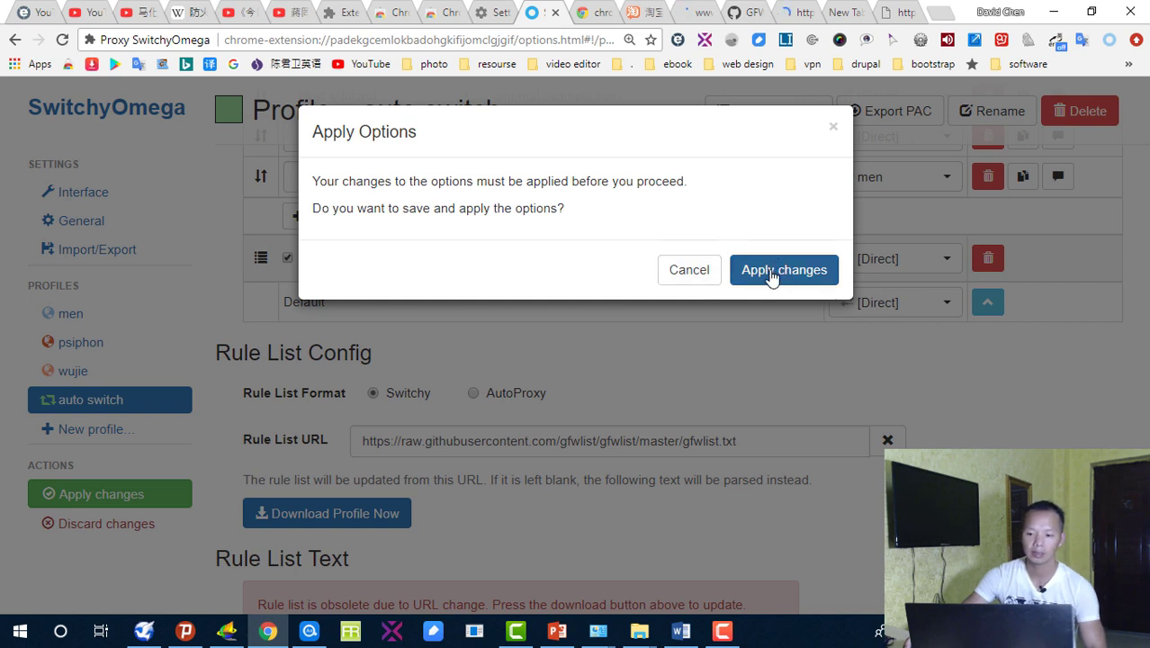
pyautogui.click(771, 275)
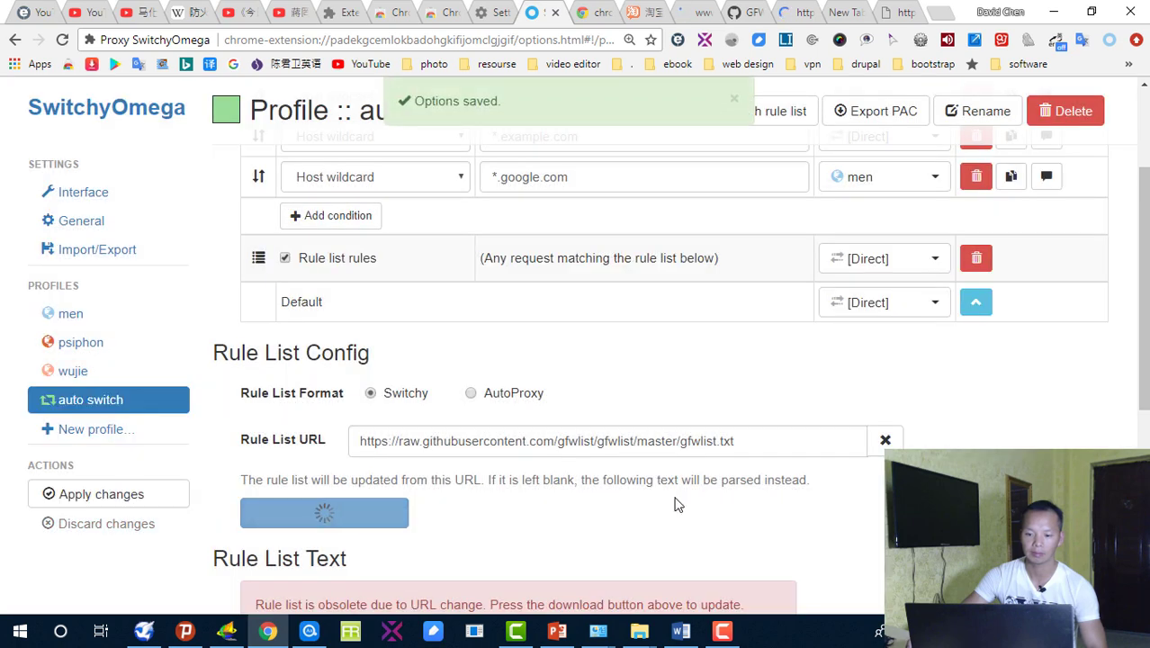
# - Examine the downloaded rule list text, the rule list format and the rule table of the auto switch profile
pyautogui.scroll(-2, 648, 544)
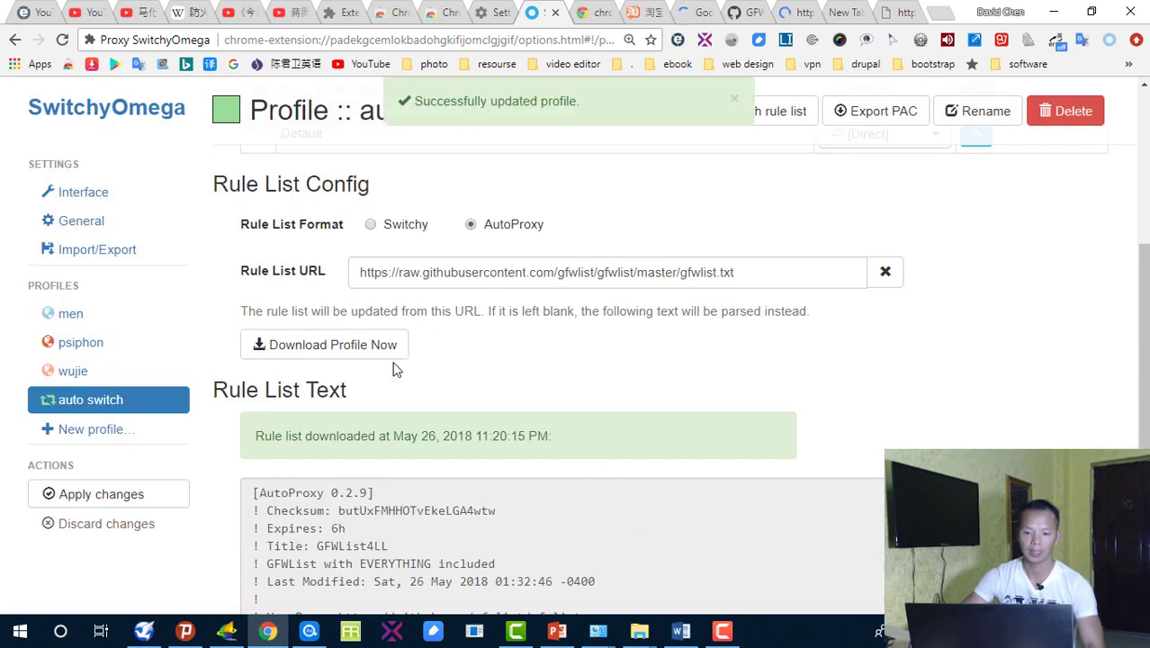
pyautogui.scroll(-3, 1028, 385)
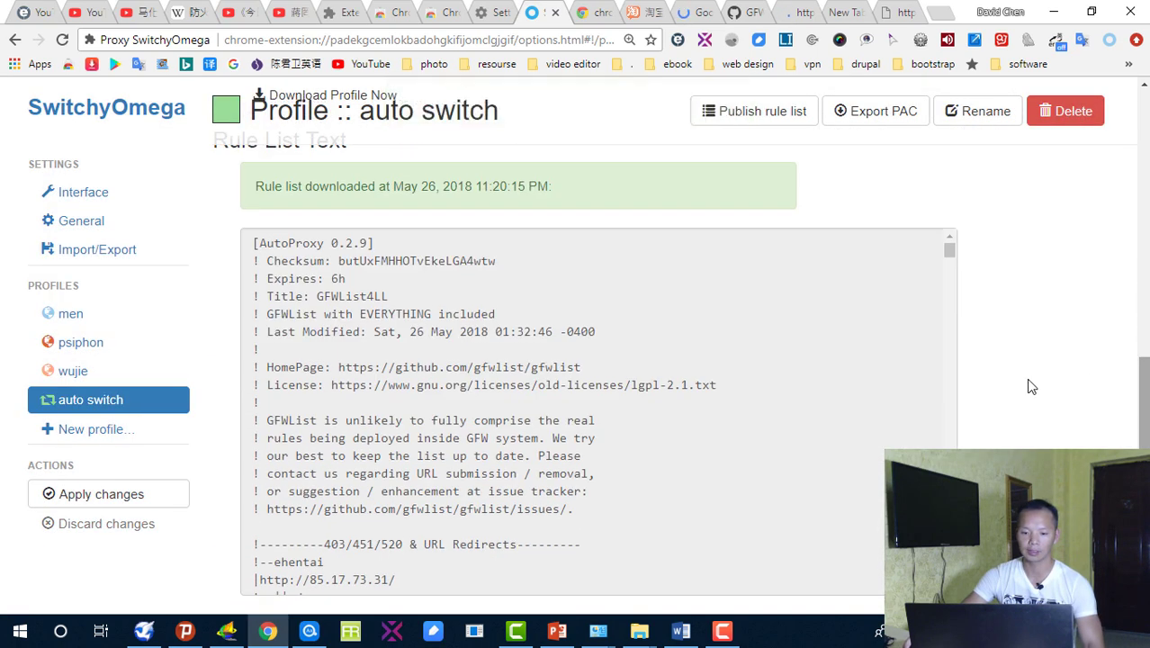
pyautogui.moveTo(949, 257); pyautogui.dragTo(609, 243)
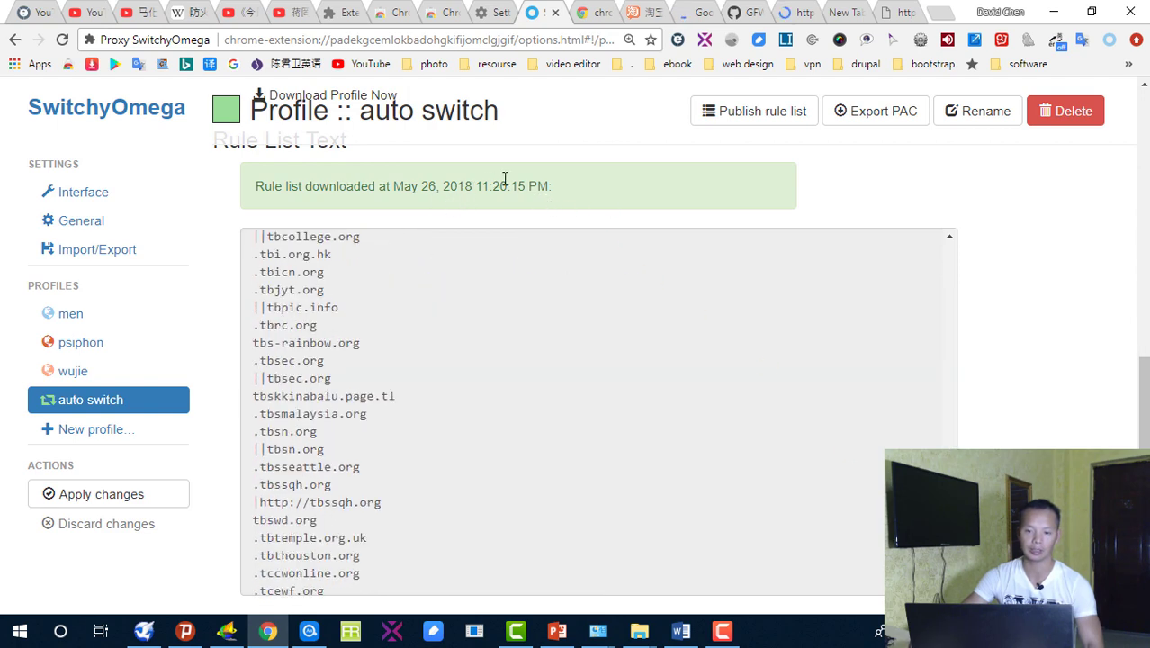
pyautogui.moveTo(1143, 395); pyautogui.dragTo(1143, 135)
pyautogui.scroll(-2, 488, 426)
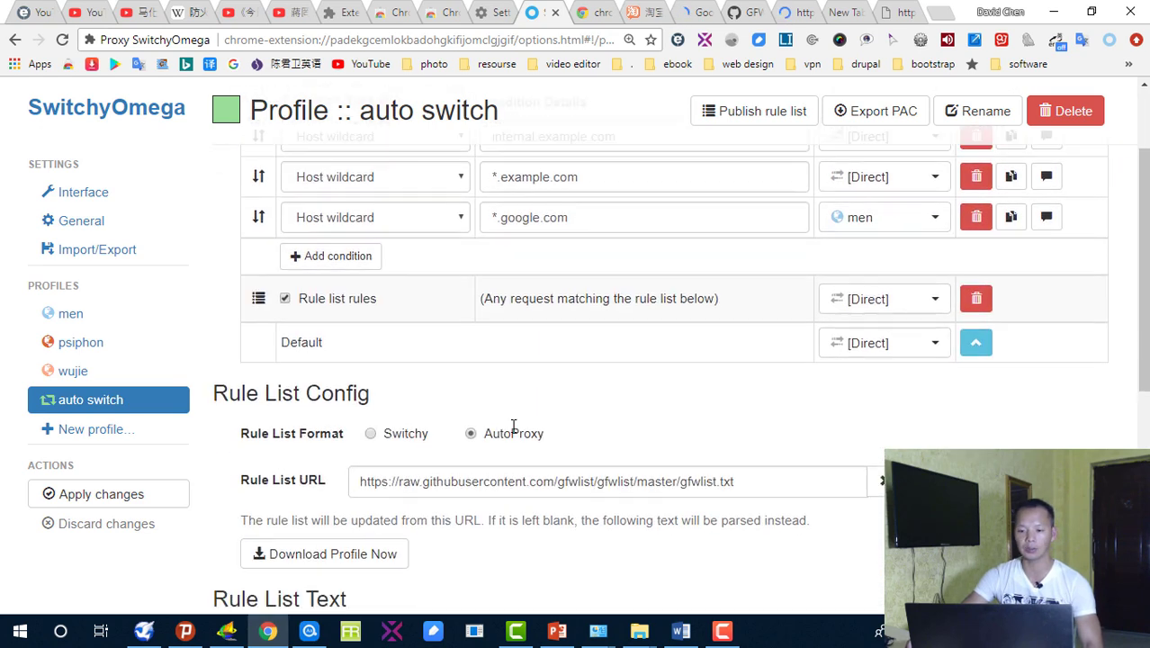
pyautogui.scroll(-3, 512, 427)
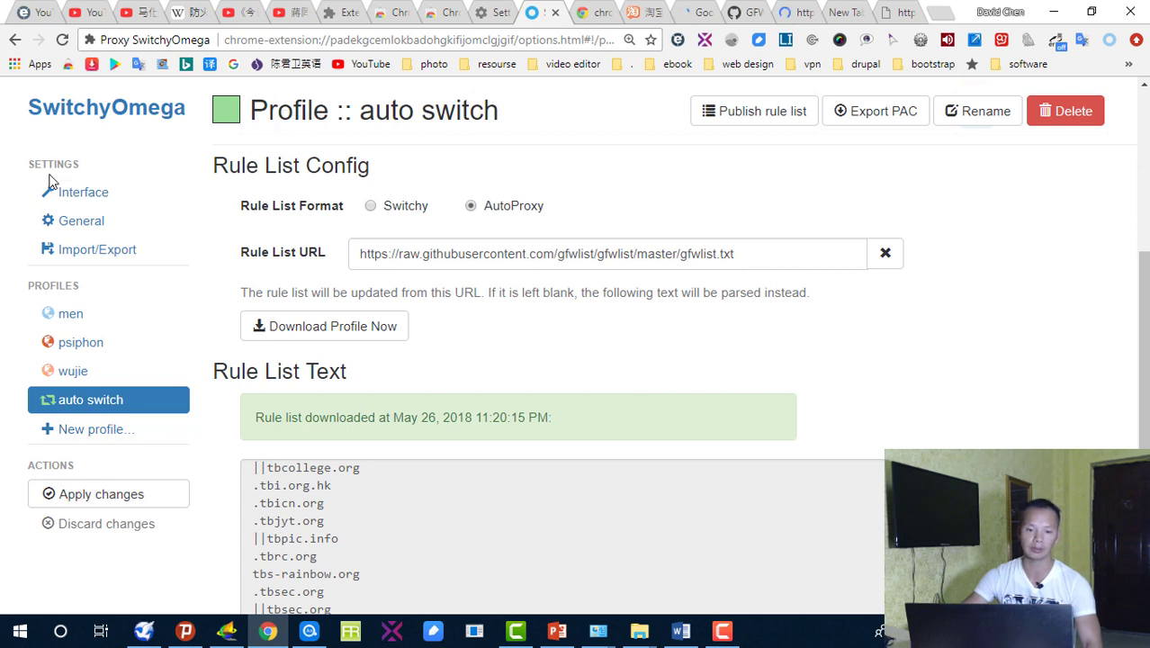
pyautogui.scroll(-2, 166, 490)
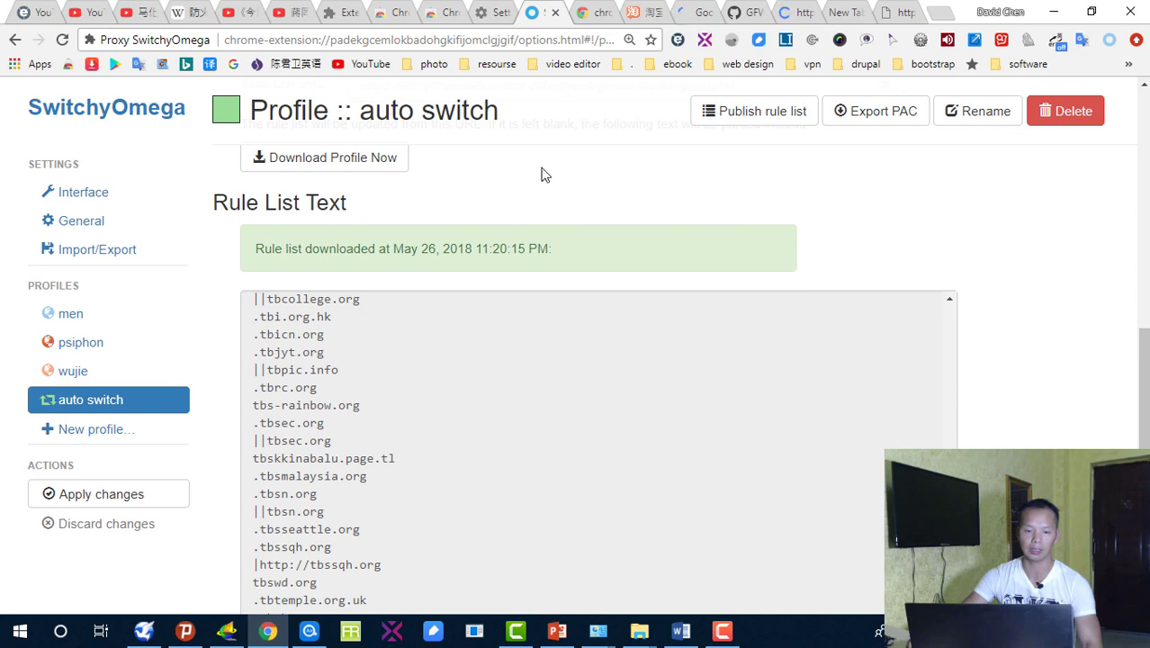
pyautogui.scroll(4, 990, 219)
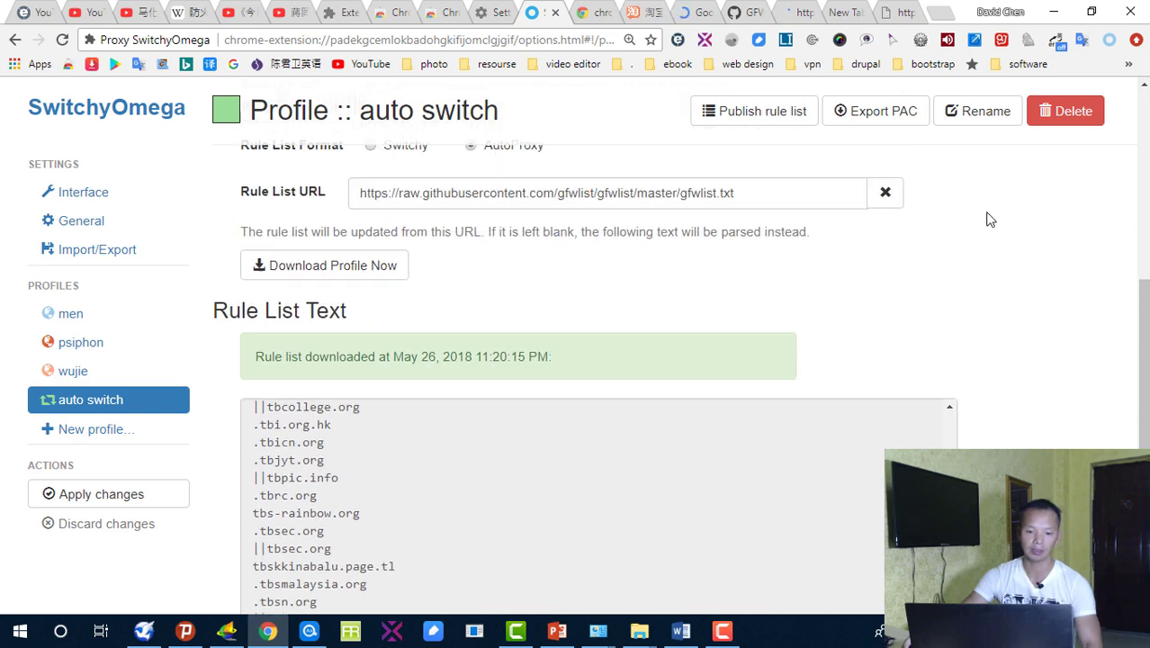
# - Apply the auto switch profile's options and make auto switch the active proxy profile from a new tab
pyautogui.click(95, 506)
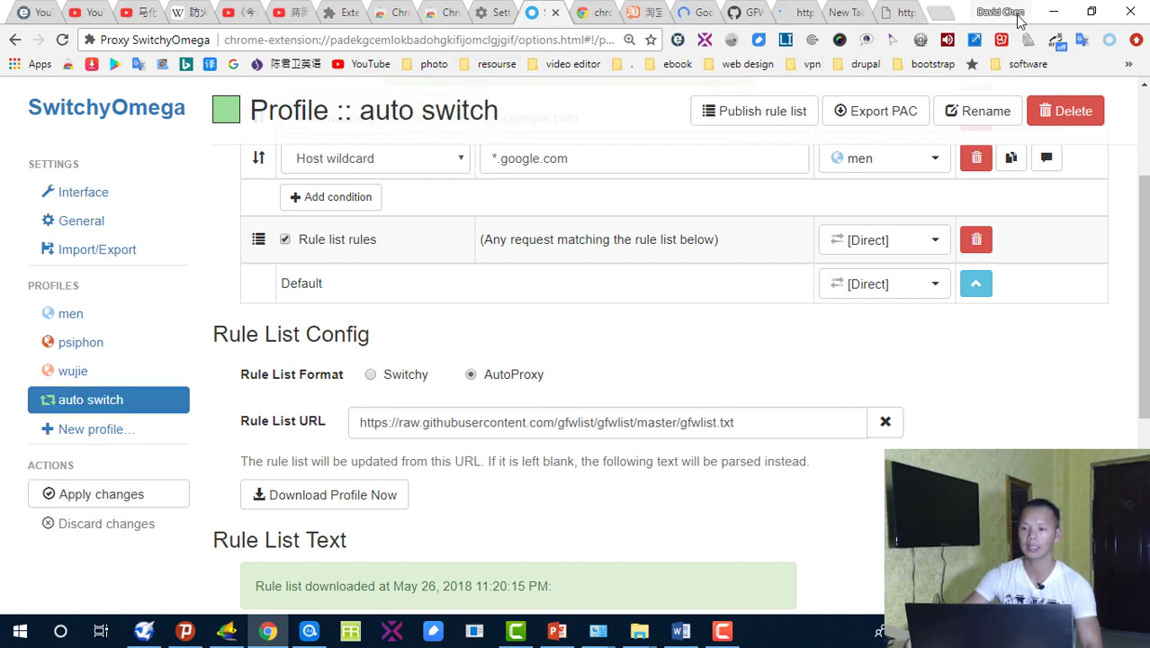
pyautogui.click(942, 14)
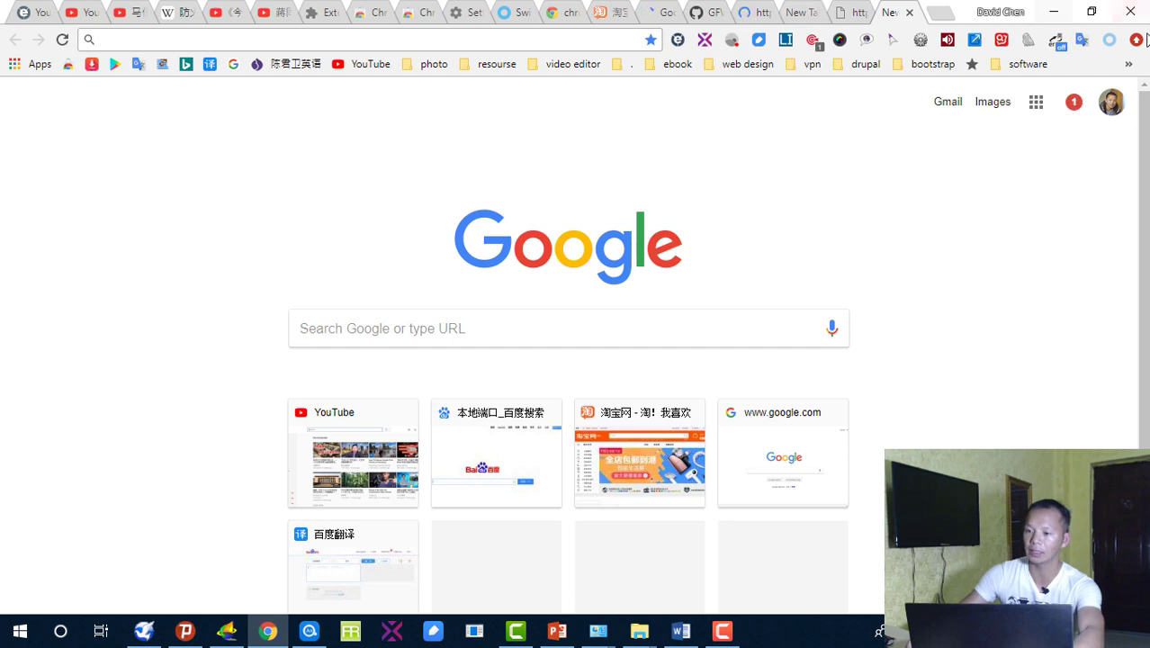
pyautogui.click(1111, 42)
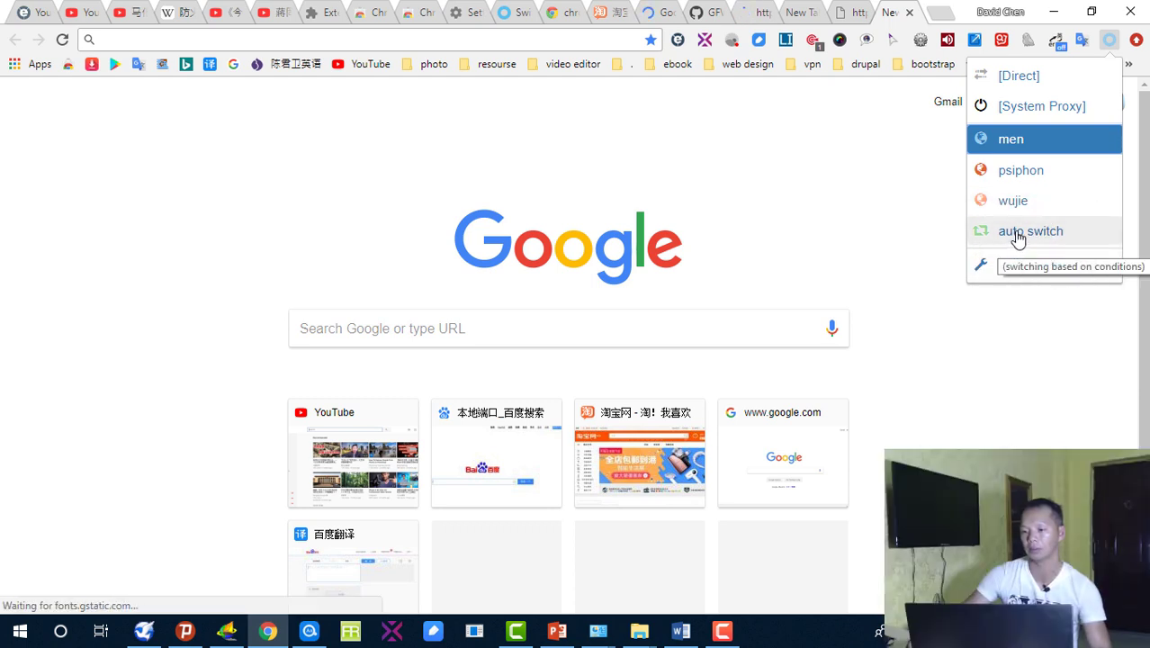
pyautogui.click(1016, 232)
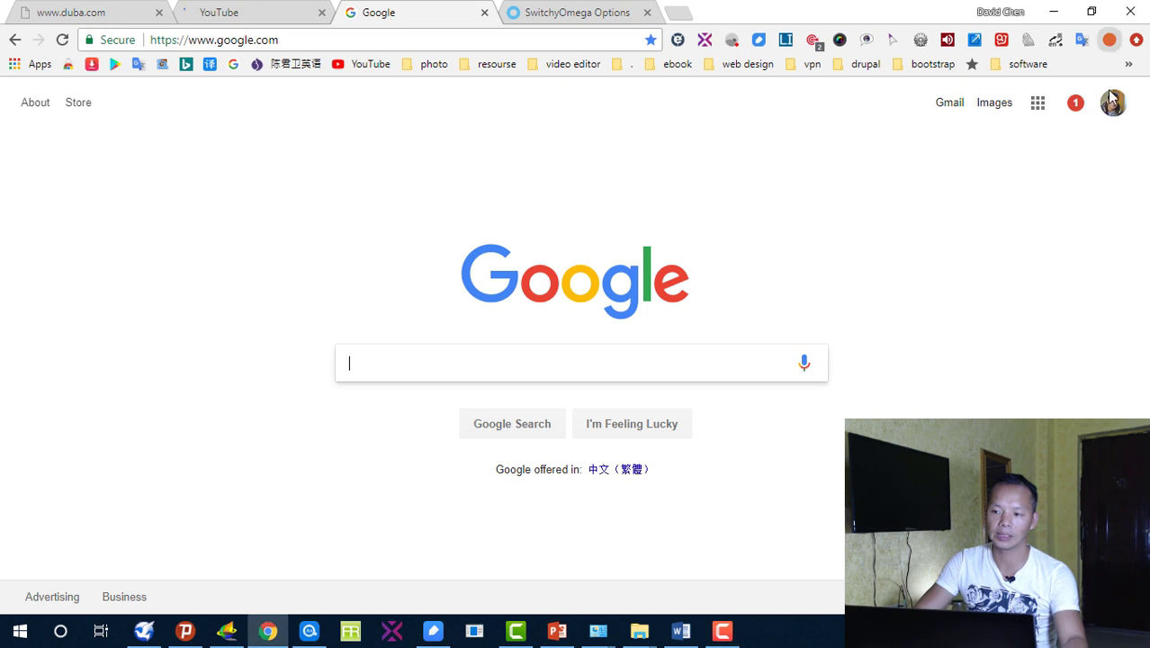
# - Make auto switch the active proxy profile and check how the YouTube page loads, selecting its address in the YouTube tab
pyautogui.click(1109, 40)
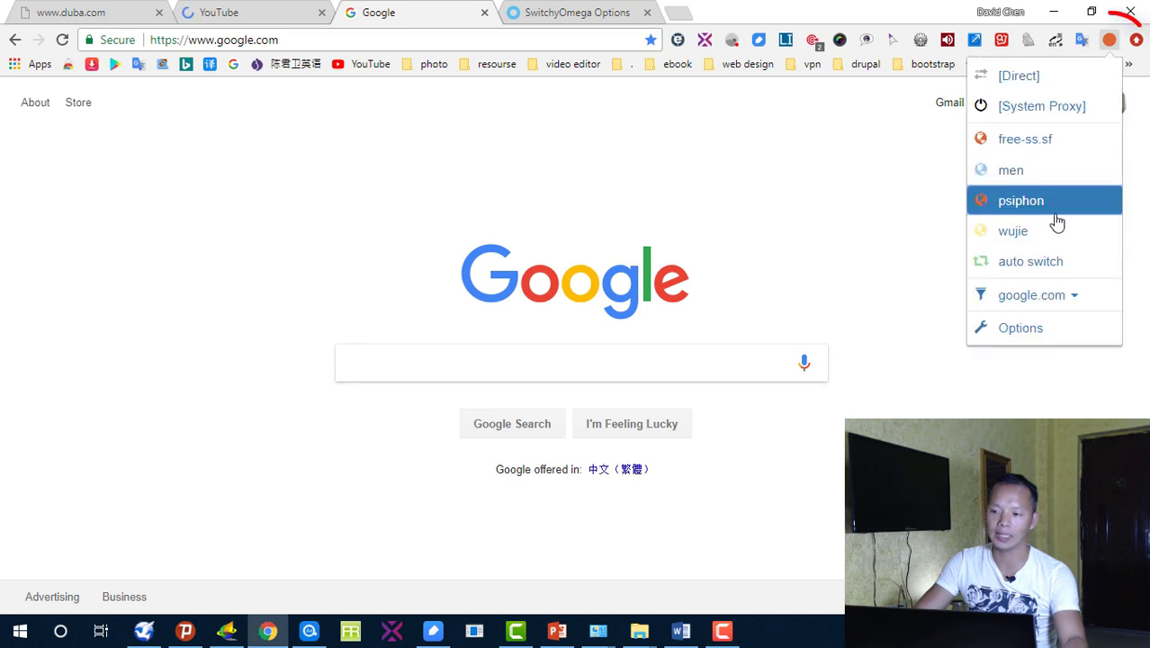
pyautogui.click(1014, 266)
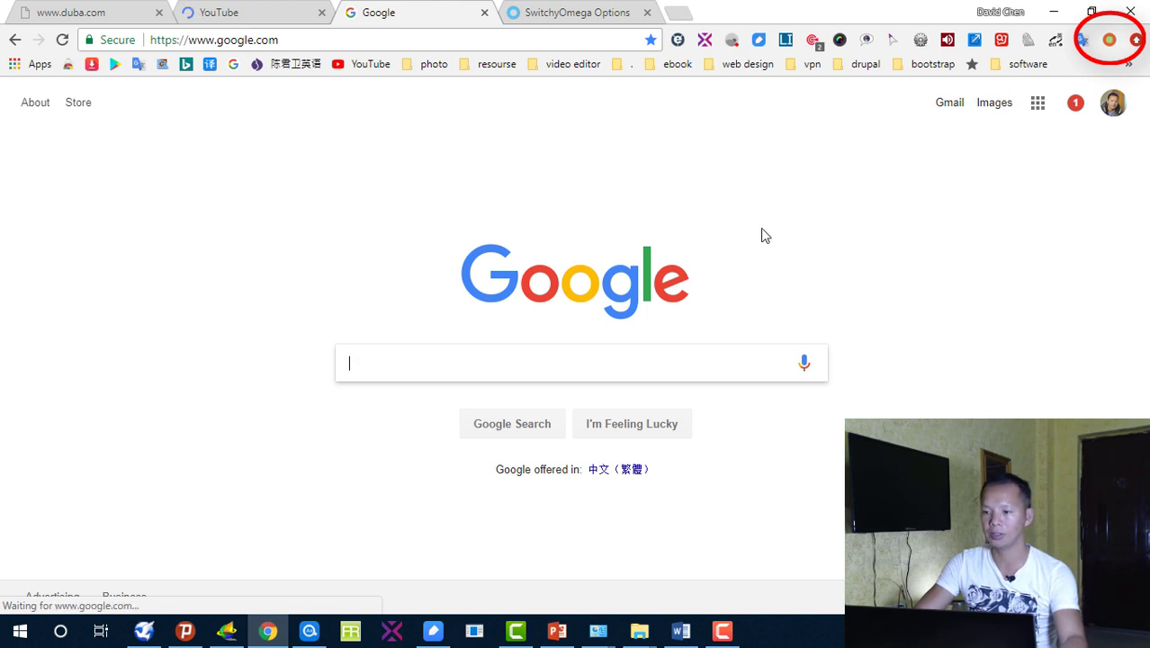
pyautogui.click(224, 15)
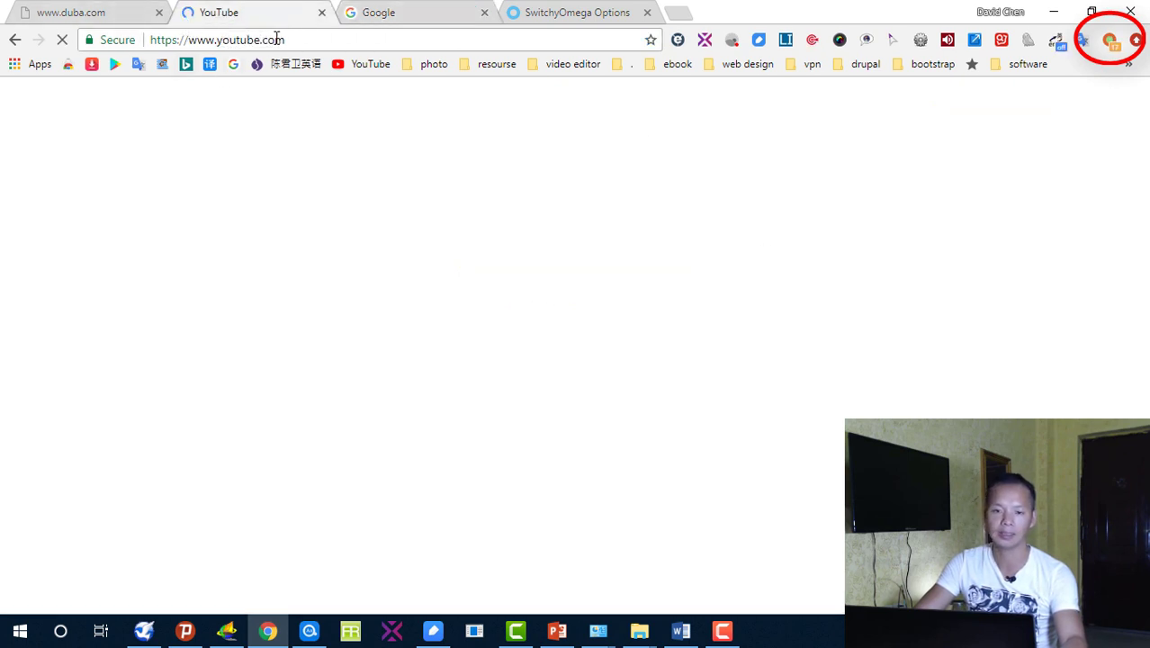
pyautogui.click(306, 42)
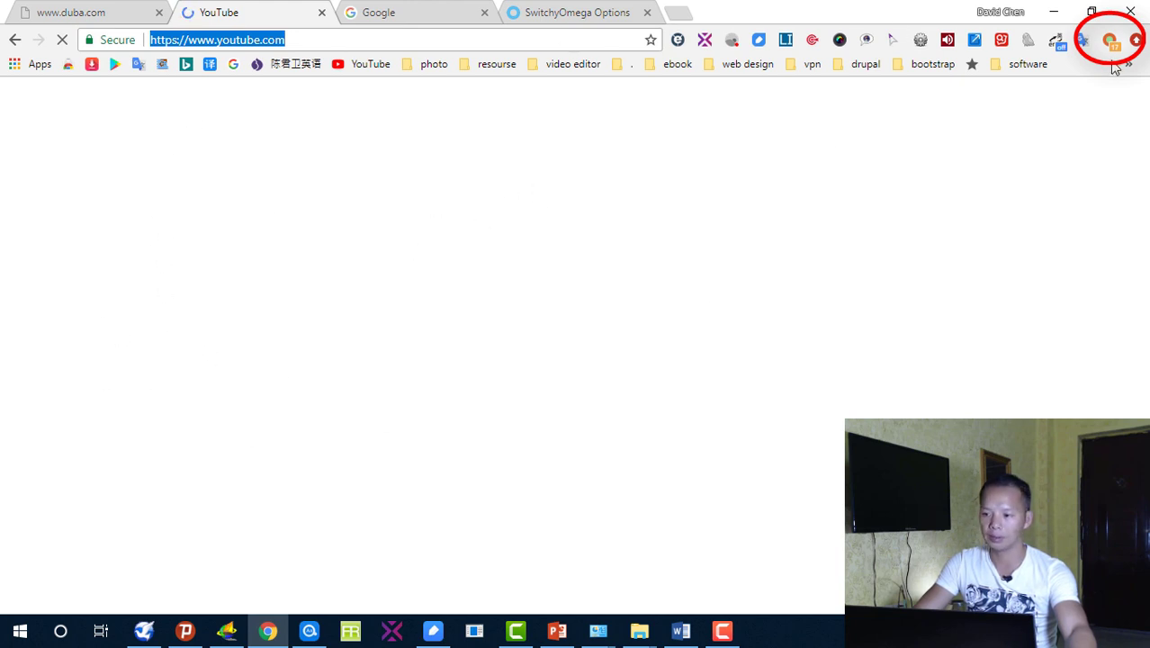
pyautogui.moveTo(1110, 51)
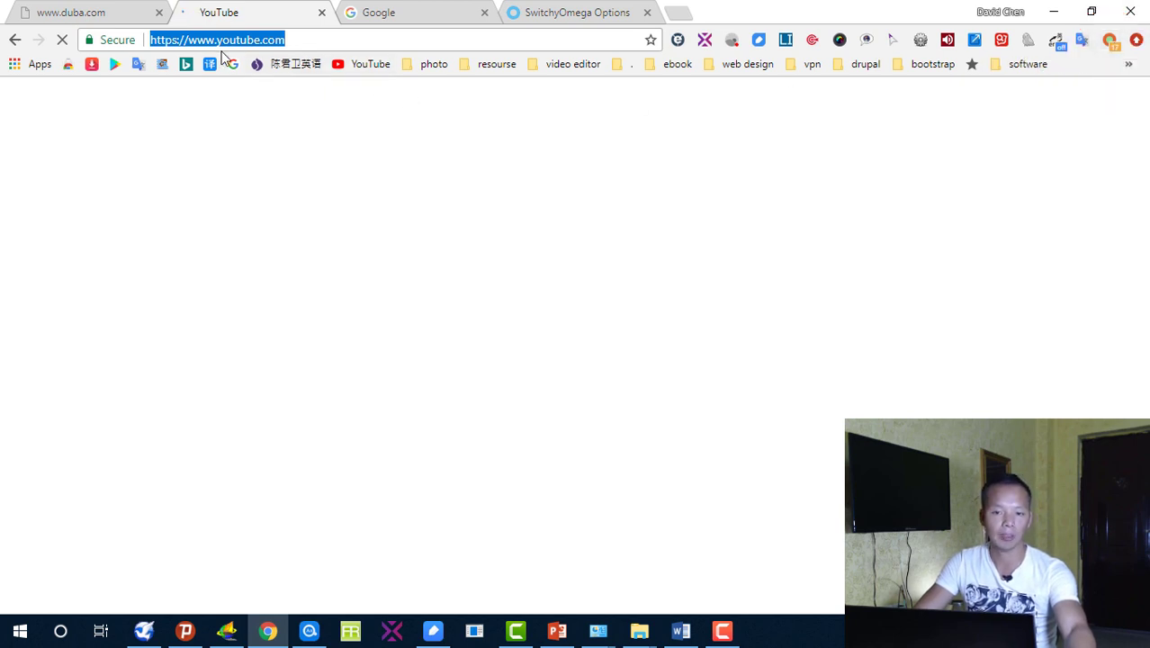
pyautogui.click(294, 37)
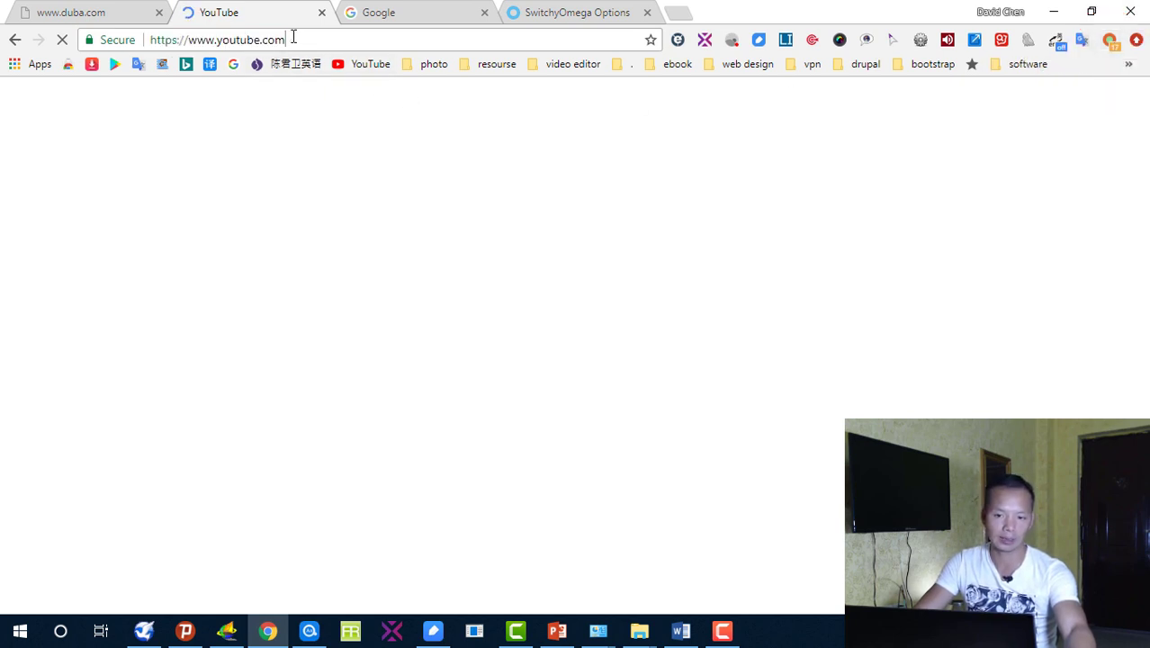
pyautogui.moveTo(285, 40); pyautogui.dragTo(139, 38)
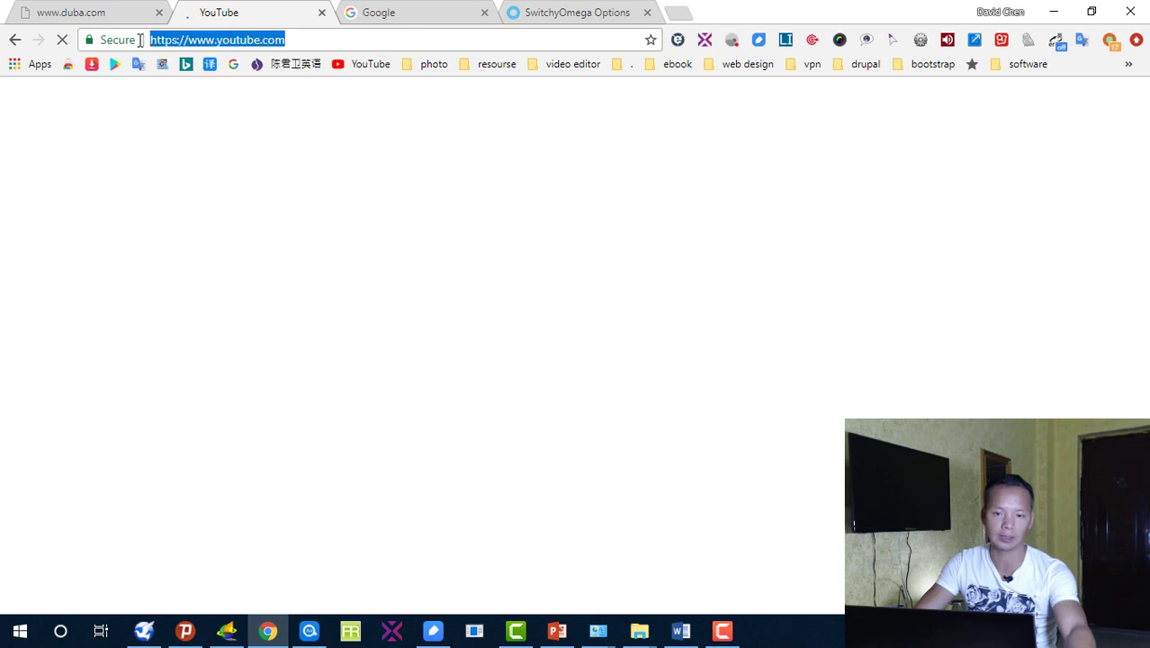
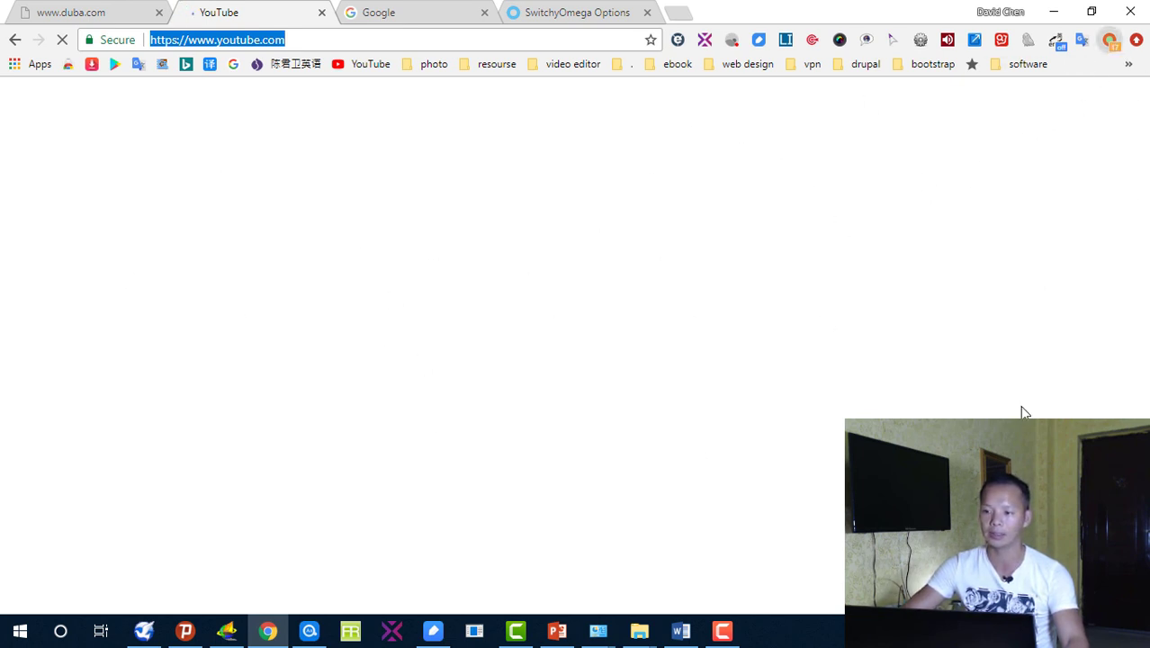
# - Open the list of failed resources for the YouTube page in the proxy extension
pyautogui.click(1109, 39)
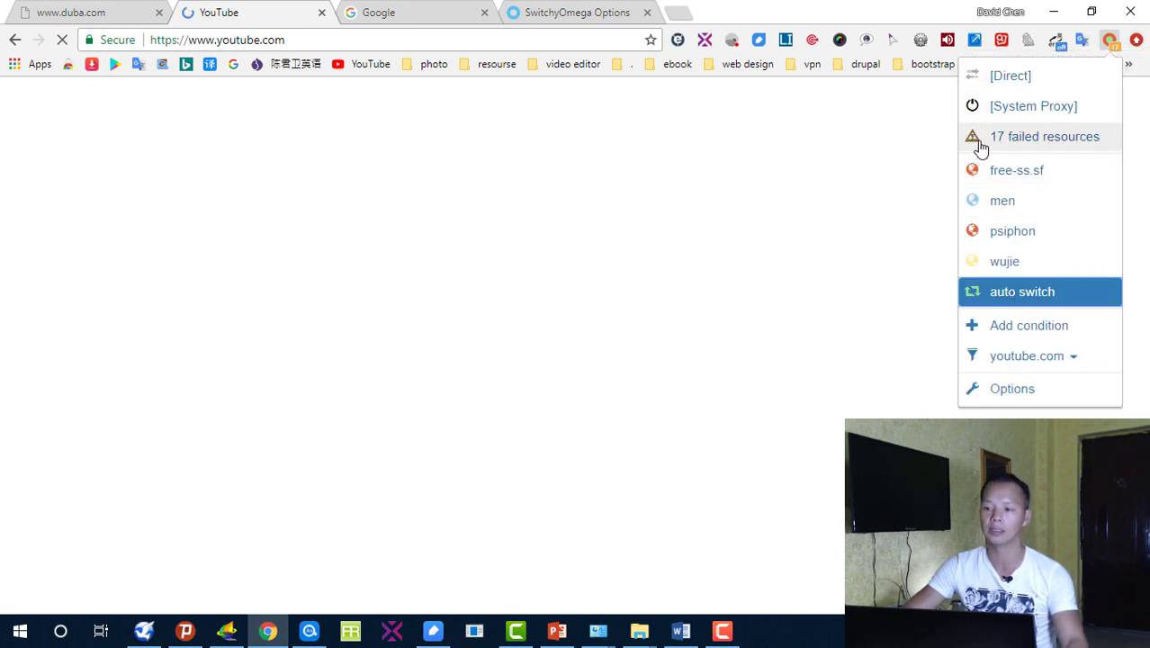
pyautogui.click(1043, 144)
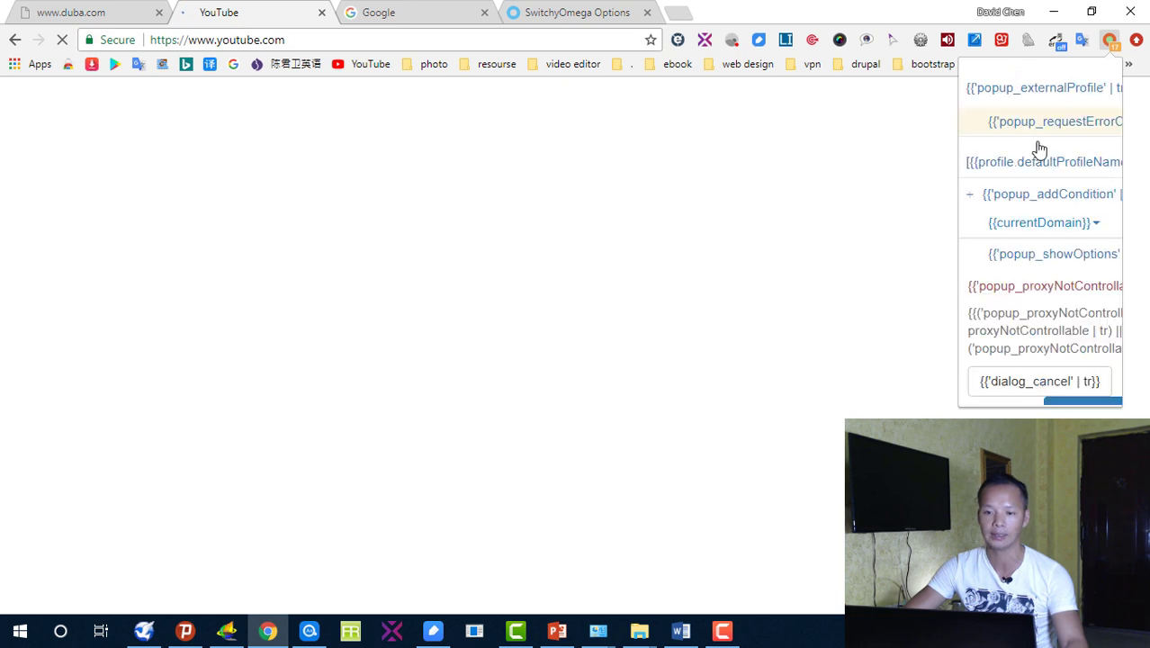